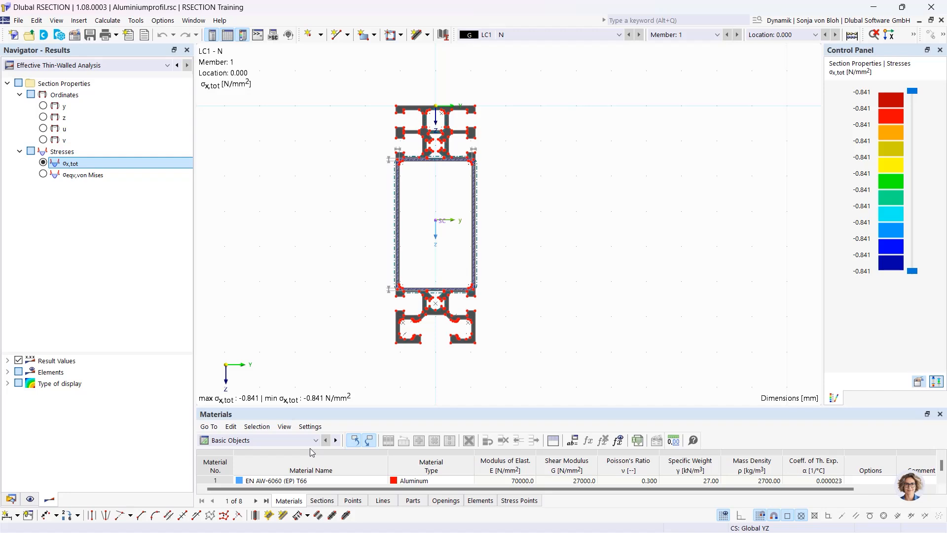
Look through the navigator's data, display and results views for the aluminium profile model.
{"action": "left_click", "coordinate": [10, 498]}
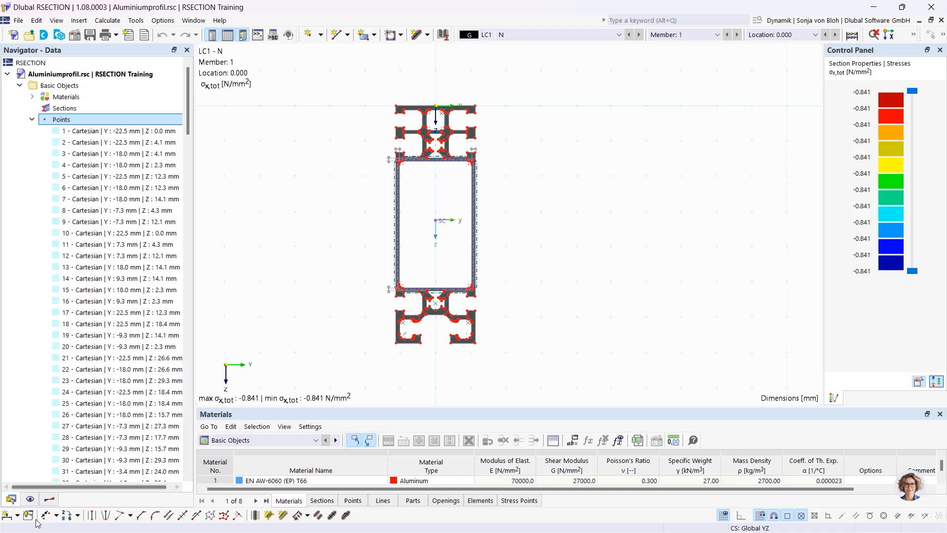
{"action": "left_click", "coordinate": [30, 499]}
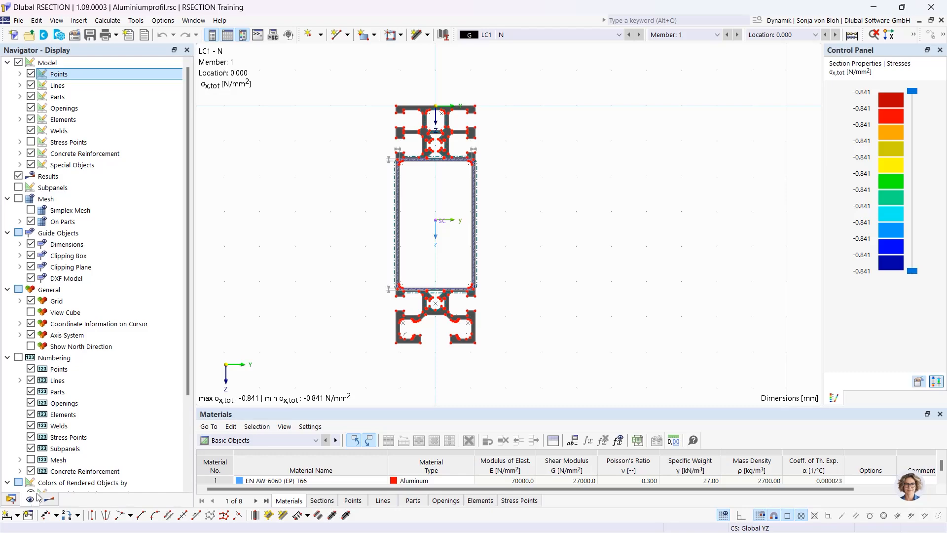
{"action": "left_click", "coordinate": [49, 500]}
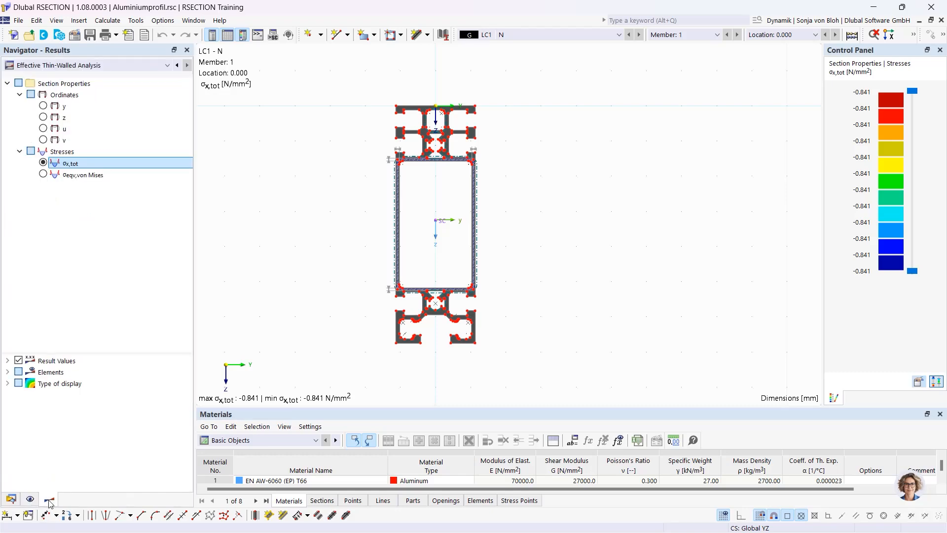
View the type and coordinate settings of point 1 from the model data and close them without changes.
{"action": "left_click", "coordinate": [10, 499]}
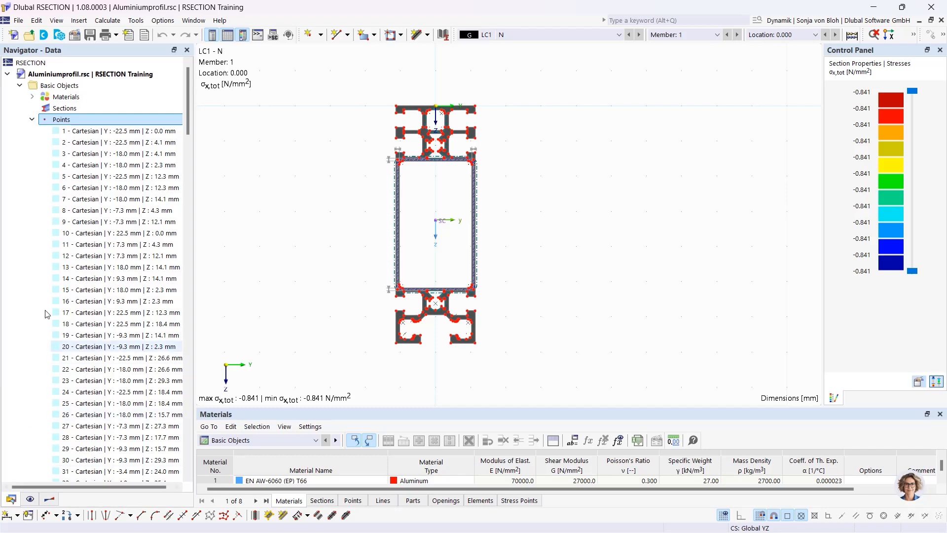
{"action": "double_click", "coordinate": [87, 132]}
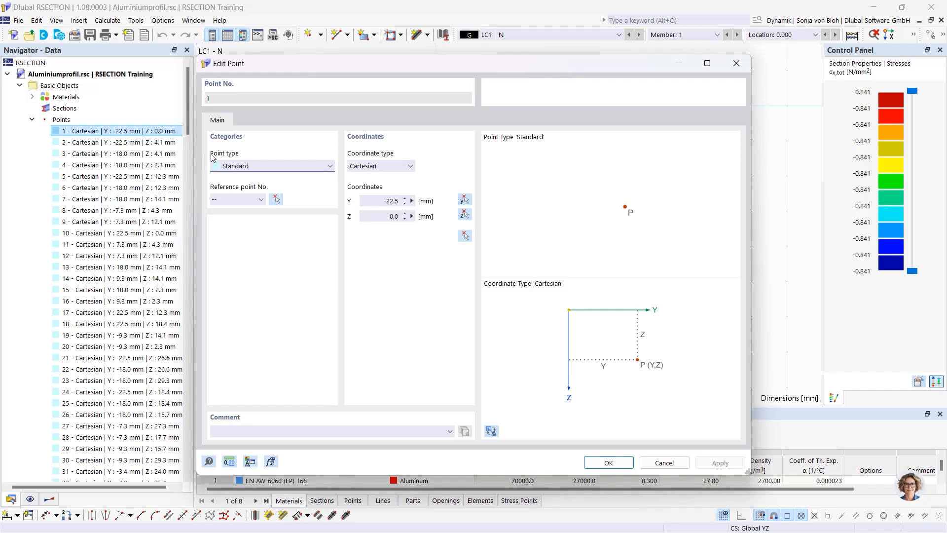
{"action": "left_click", "coordinate": [736, 63]}
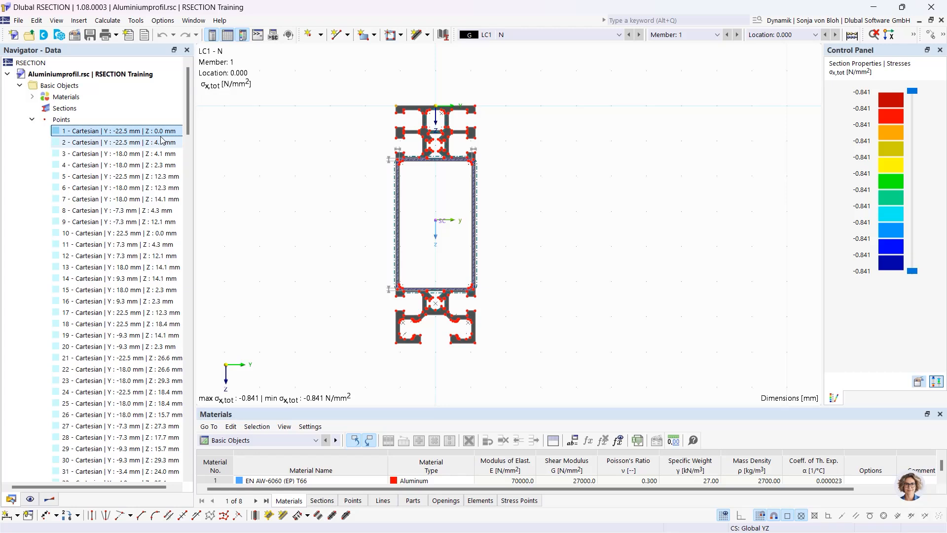
Examine the settings offered for a new standard point and close them without creating the point.
{"action": "right_click", "coordinate": [64, 121]}
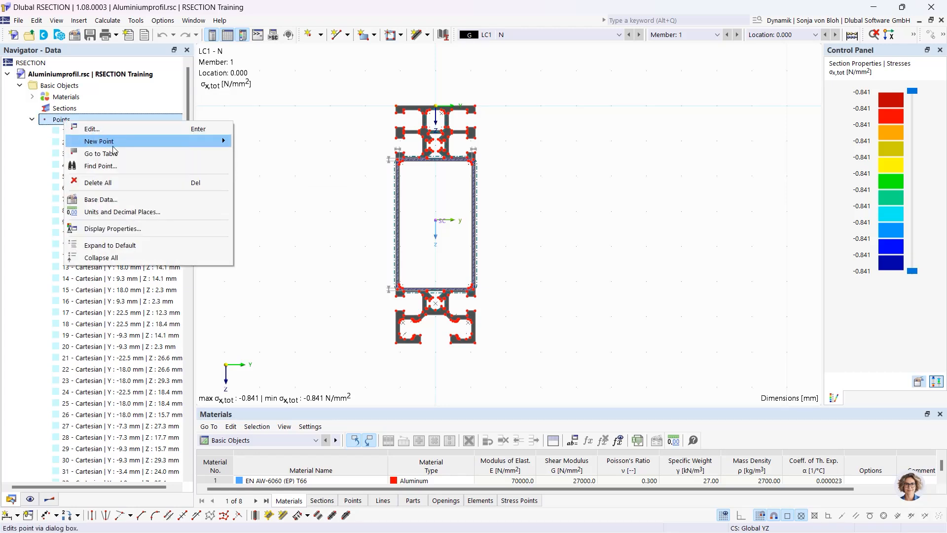
{"action": "mouse_move", "coordinate": [113, 144]}
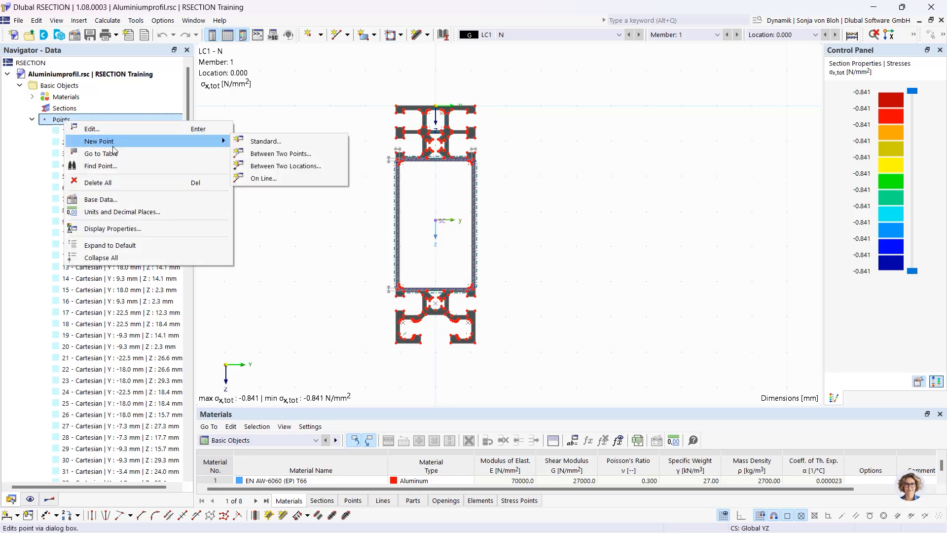
{"action": "left_click", "coordinate": [255, 144]}
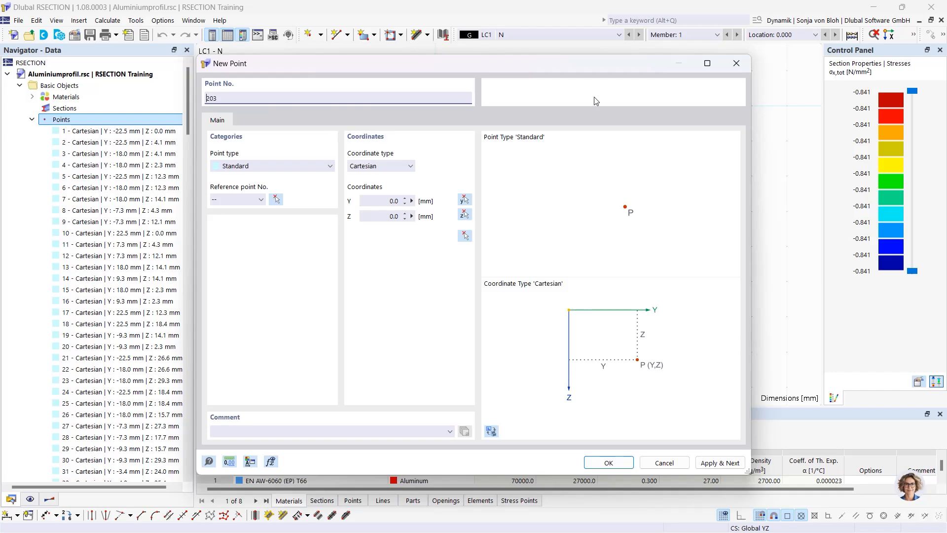
{"action": "left_click", "coordinate": [736, 64]}
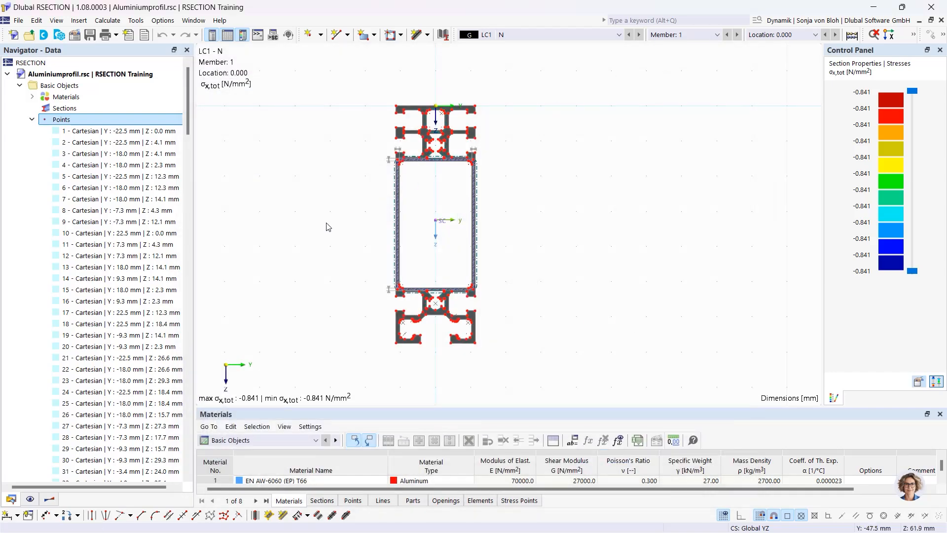
Hide the model points in the section view and show them again.
{"action": "left_click", "coordinate": [29, 499]}
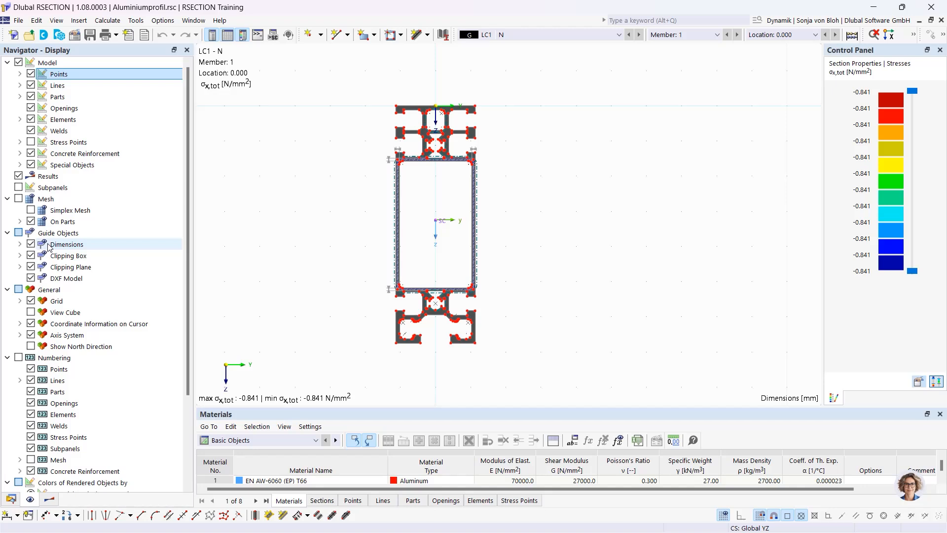
{"action": "left_click", "coordinate": [30, 74]}
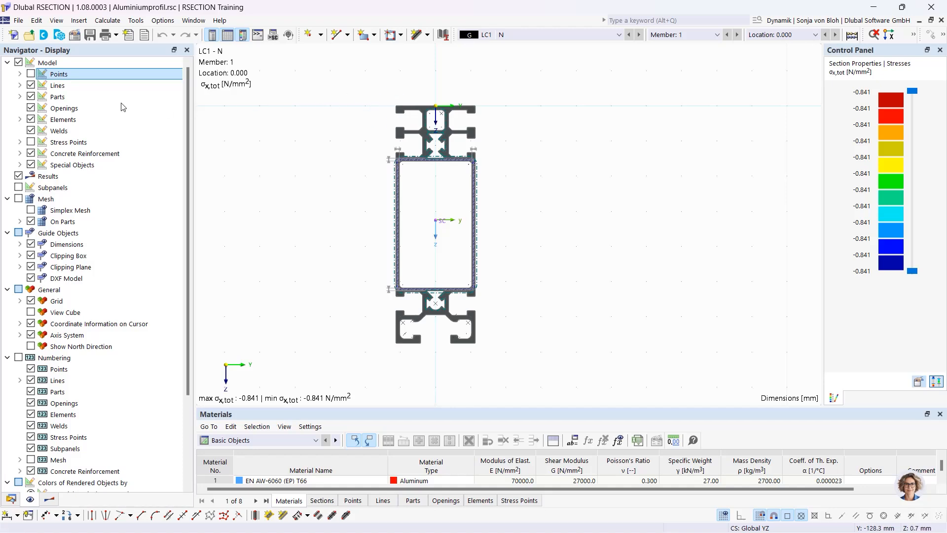
{"action": "left_click", "coordinate": [31, 75]}
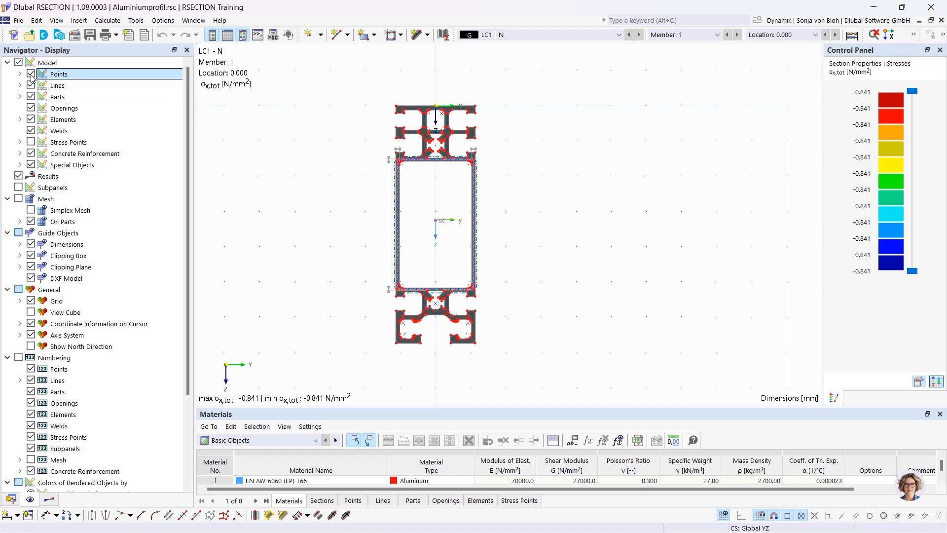
View the y ordinates result on the section and return to the σx,tot stress result.
{"action": "left_click", "coordinate": [49, 500]}
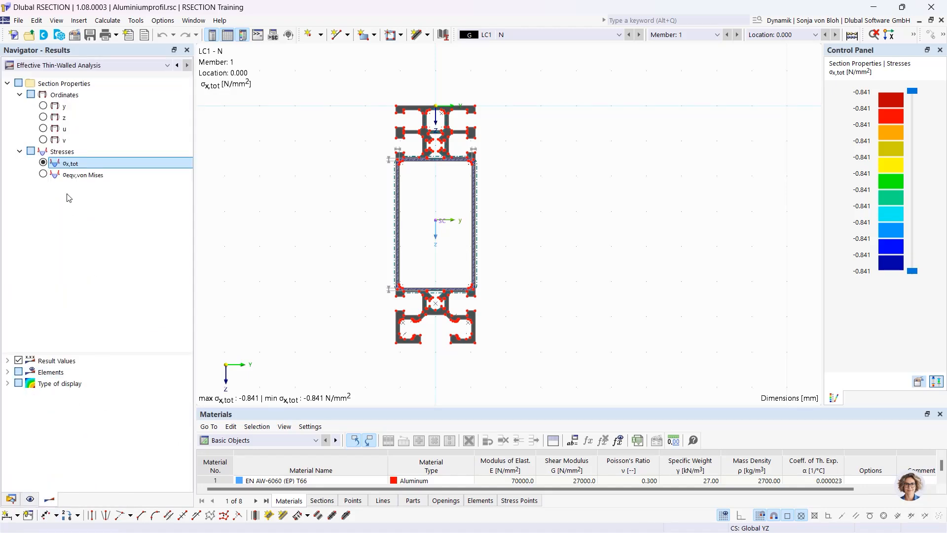
{"action": "left_click", "coordinate": [44, 105]}
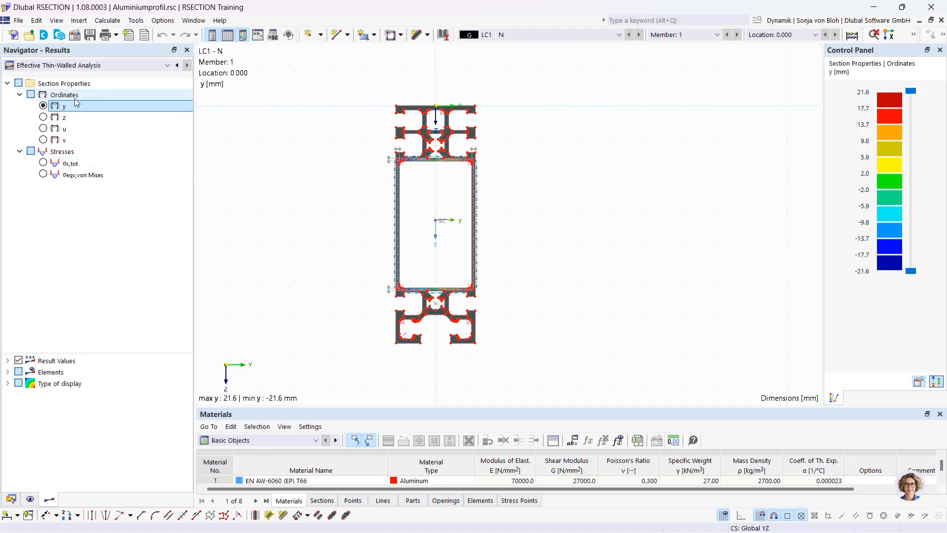
{"action": "left_click", "coordinate": [43, 162]}
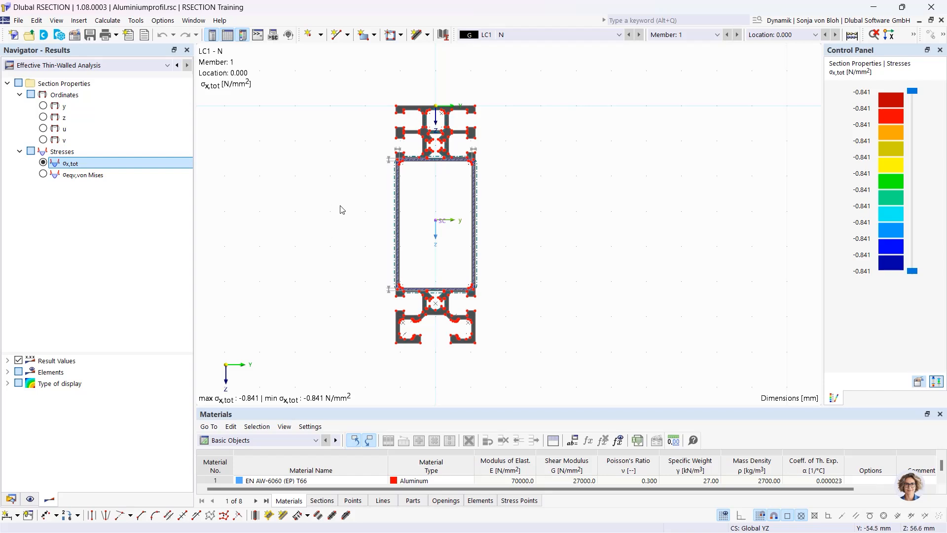
Examine the commands available for Part No. 1 of the section and dismiss them.
{"action": "mouse_move", "coordinate": [373, 207]}
{"action": "middle_mouse_down"}
{"action": "mouse_move", "coordinate": [461, 222]}
{"action": "mouse_move", "coordinate": [336, 220]}
{"action": "mouse_move", "coordinate": [345, 228]}
{"action": "mouse_move", "coordinate": [512, 232]}
{"action": "mouse_move", "coordinate": [399, 235]}
{"action": "mouse_move", "coordinate": [384, 209]}
{"action": "middle_mouse_up"}
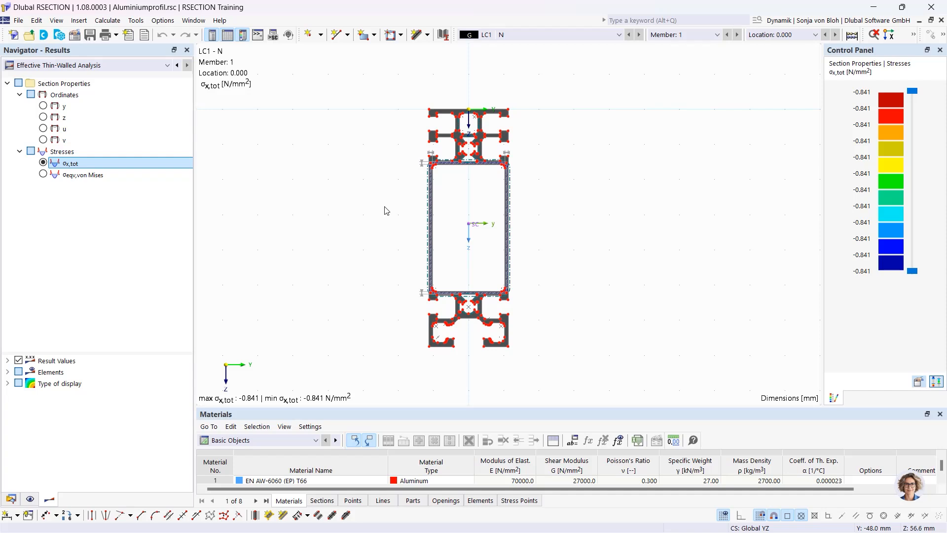
{"action": "scroll", "coordinate": [387, 206], "scroll_direction": "up", "scroll_amount": 3}
{"action": "scroll", "coordinate": [389, 204], "scroll_direction": "down", "scroll_amount": 1}
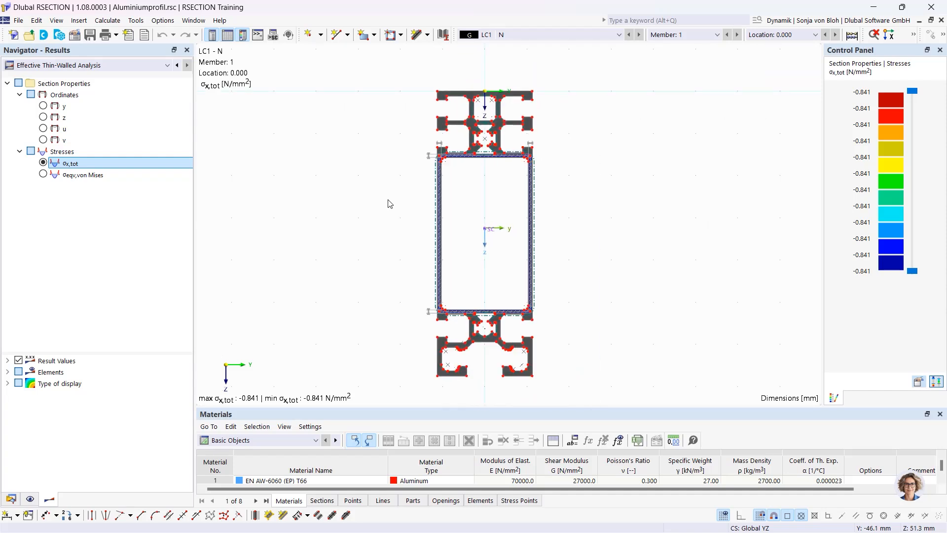
{"action": "right_click", "coordinate": [473, 127]}
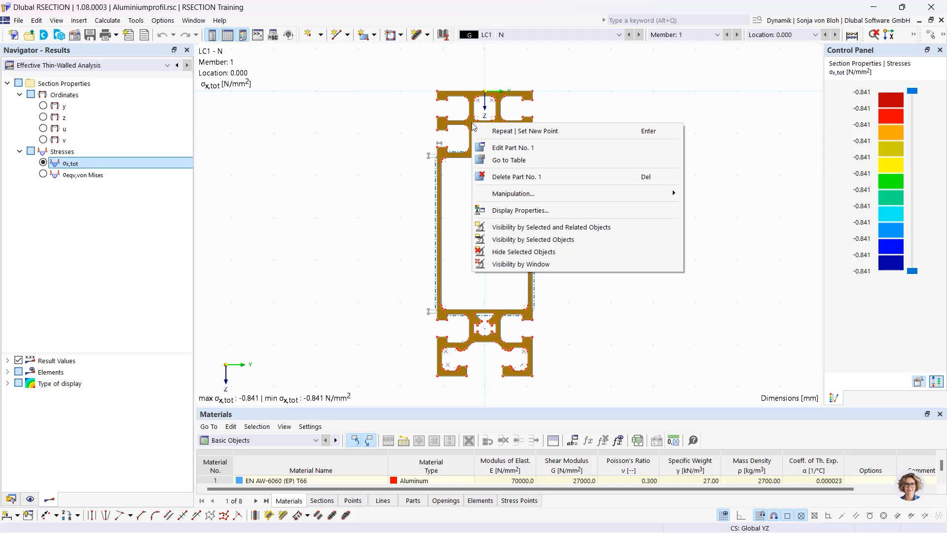
{"action": "left_click", "coordinate": [399, 121]}
Try selecting the profile's top flange with an enclosing window and with a crossing window, clearing the selection each time.
{"action": "scroll", "coordinate": [441, 85], "scroll_direction": "up", "scroll_amount": 4}
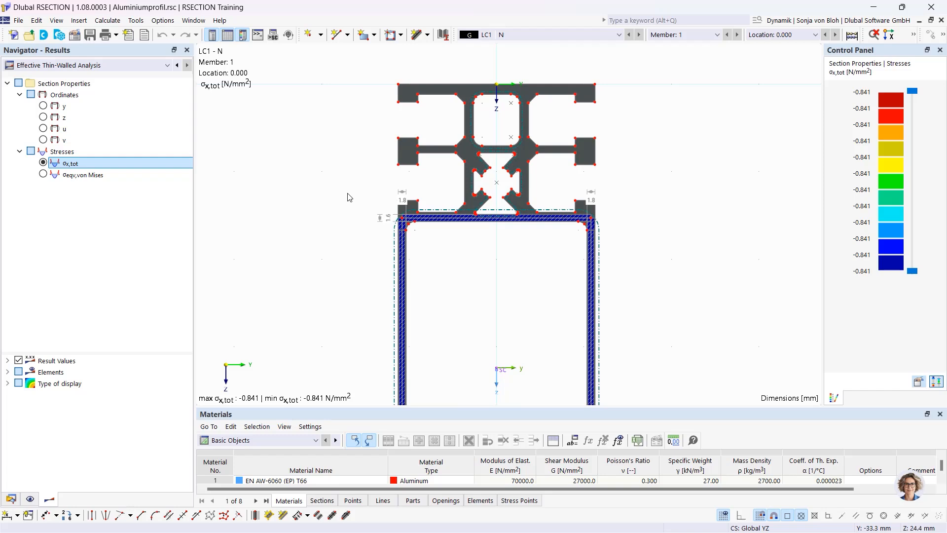
{"action": "middle_click_drag", "start_coordinate": [343, 184], "coordinate": [344, 214]}
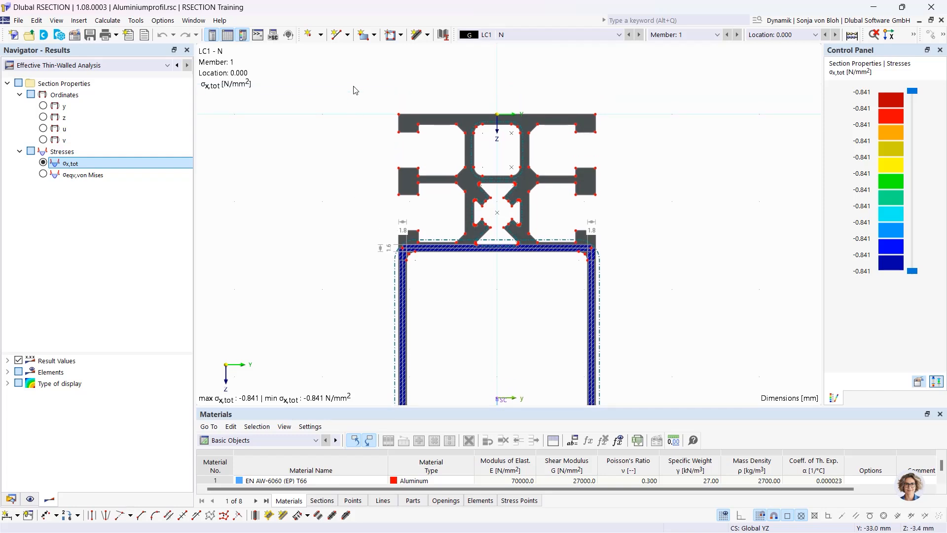
{"action": "left_click_drag", "start_coordinate": [352, 76], "coordinate": [660, 161]}
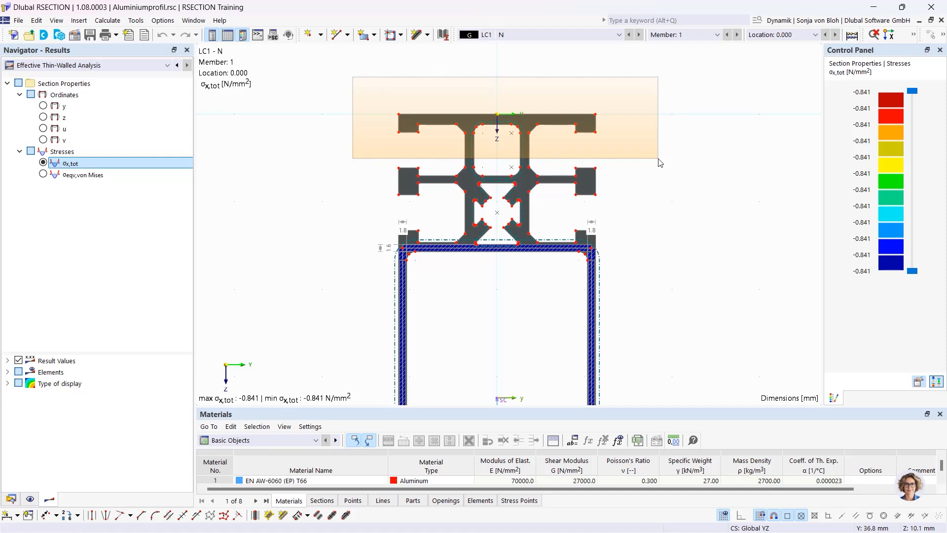
{"action": "left_click_drag", "start_coordinate": [660, 163], "coordinate": [660, 162]}
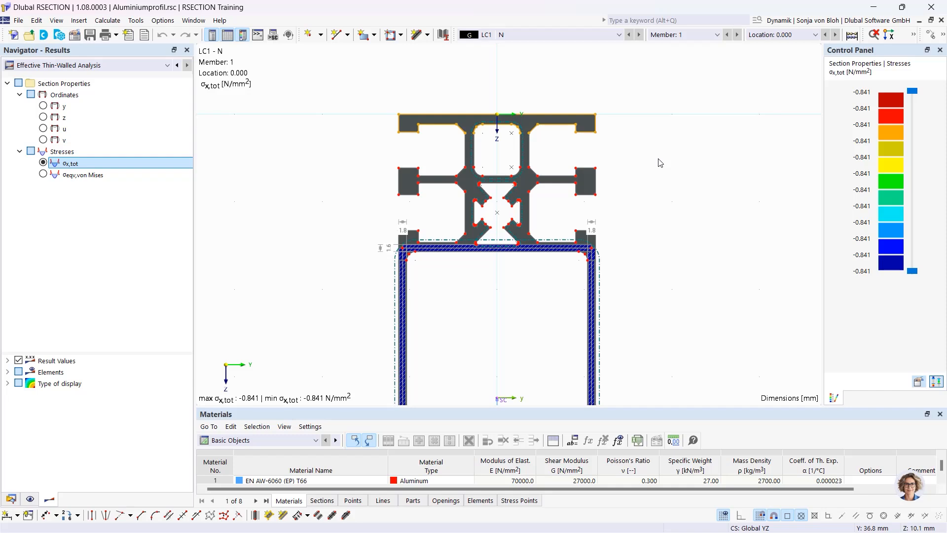
{"action": "left_click", "coordinate": [659, 162]}
{"action": "left_click_drag", "start_coordinate": [650, 160], "coordinate": [332, 86]}
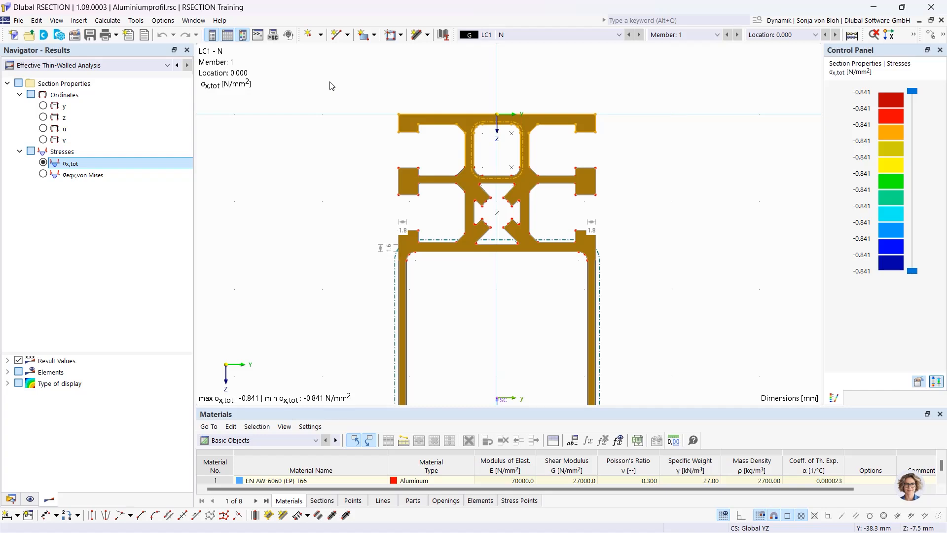
{"action": "left_click", "coordinate": [321, 101]}
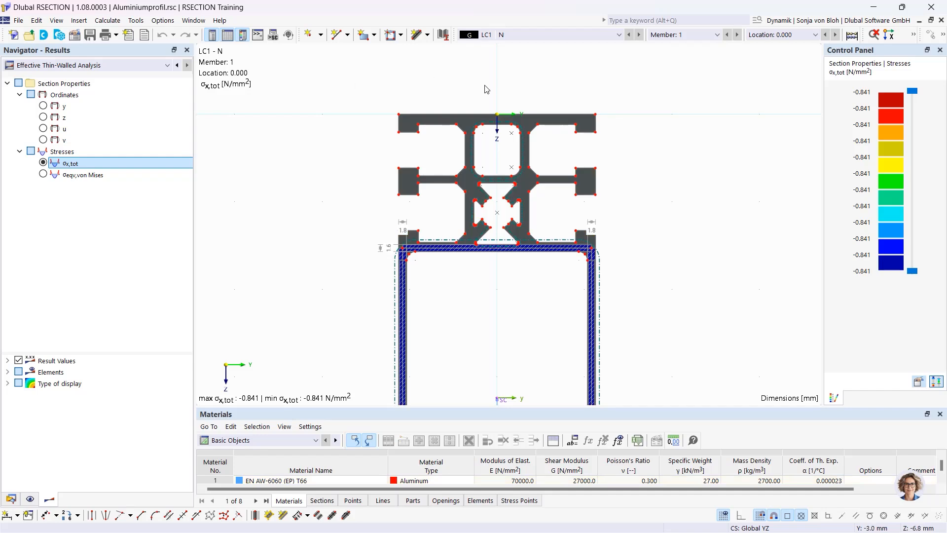
Build a multiple selection of outline lines on the top flange and remove its top and left edge lines from the selection.
{"action": "left_click", "coordinate": [485, 115]}
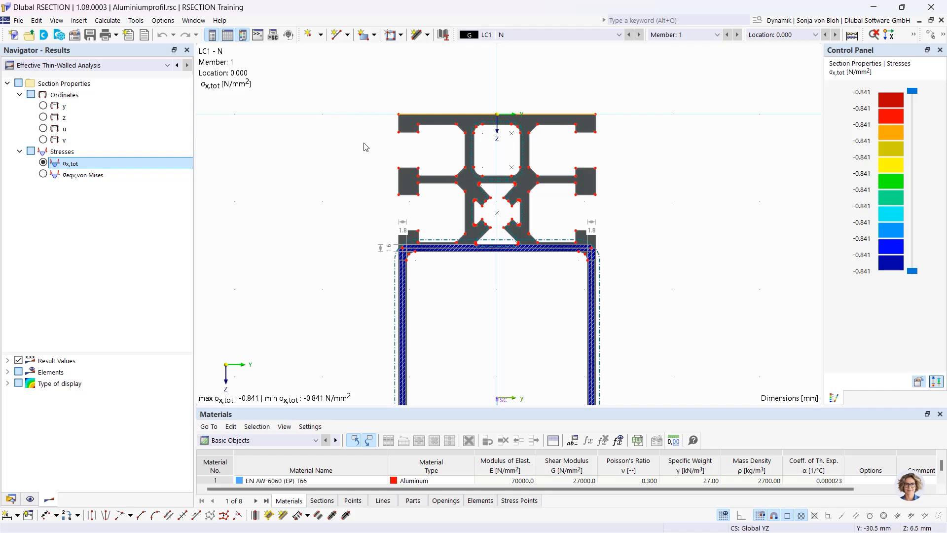
{"action": "scroll", "coordinate": [372, 144], "scroll_direction": "up", "scroll_amount": 2}
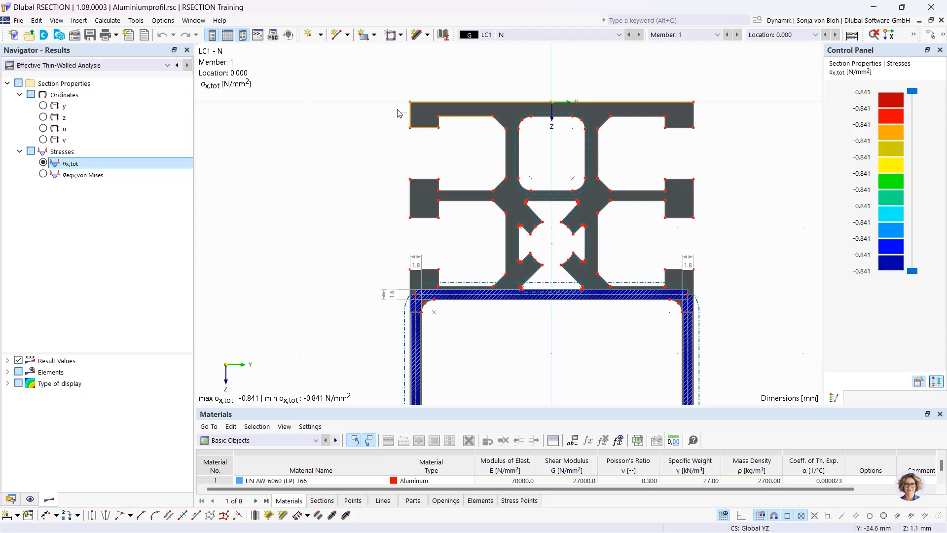
{"action": "left_click", "coordinate": [428, 103]}
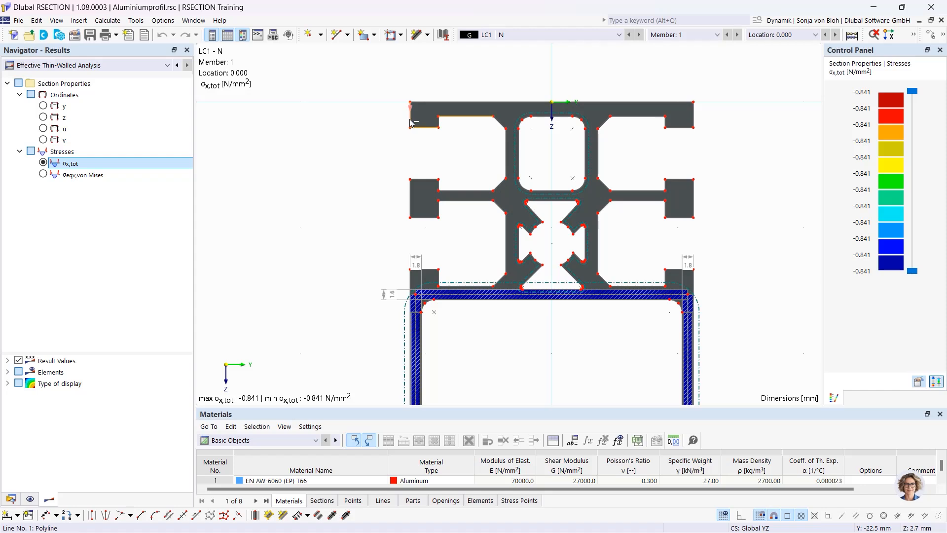
{"action": "left_click", "coordinate": [410, 120]}
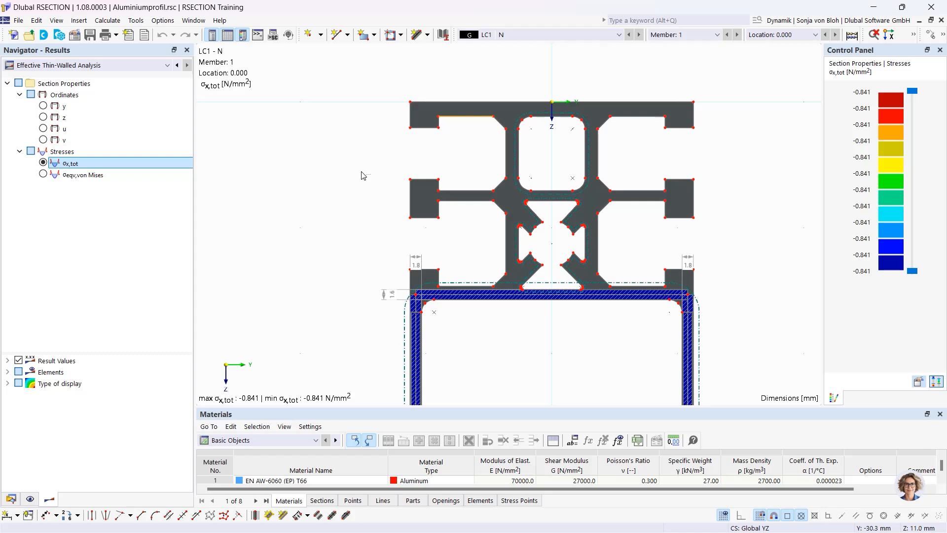
Start a new model named Example 1 and set its analysis method to Thin-Walled Analysis.
{"action": "left_click", "coordinate": [14, 36]}
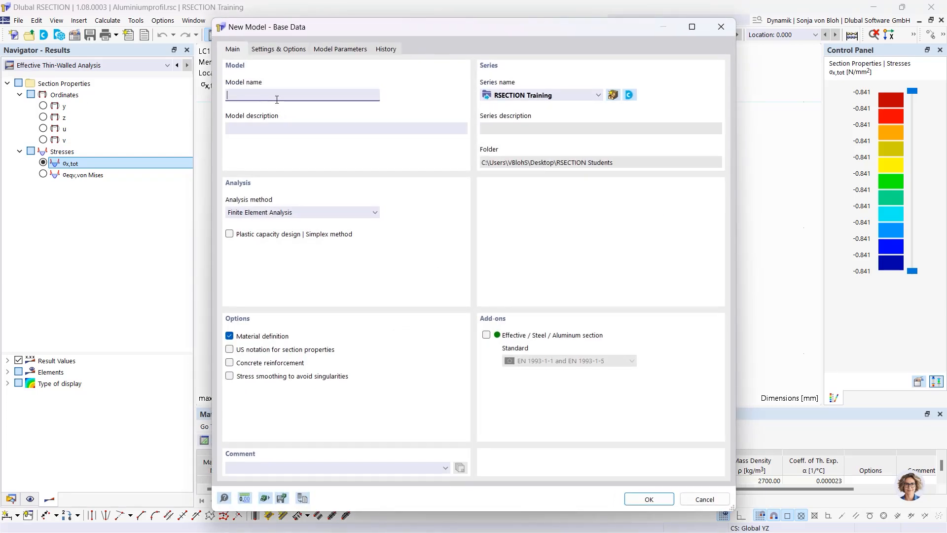
{"action": "type", "text": "Example 1"}
{"action": "left_click", "coordinate": [370, 215]}
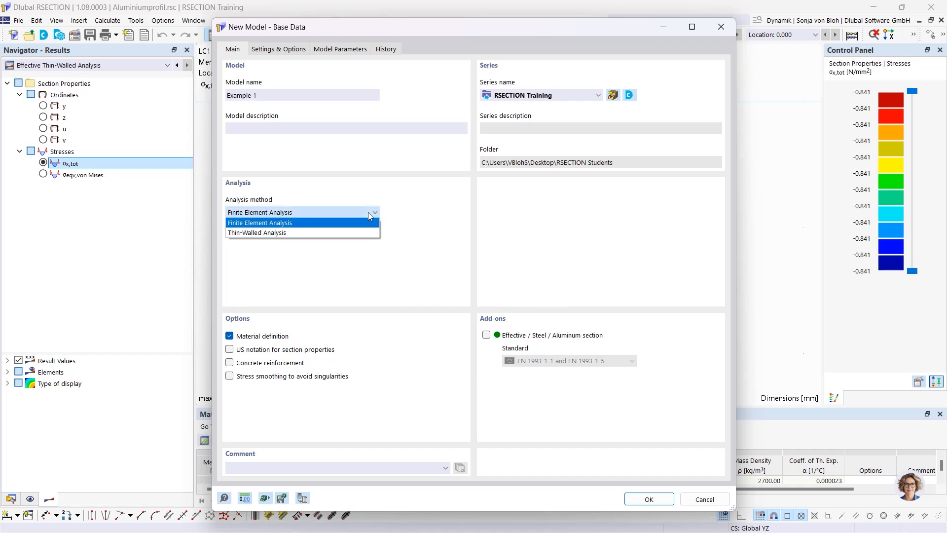
{"action": "left_click", "coordinate": [292, 232]}
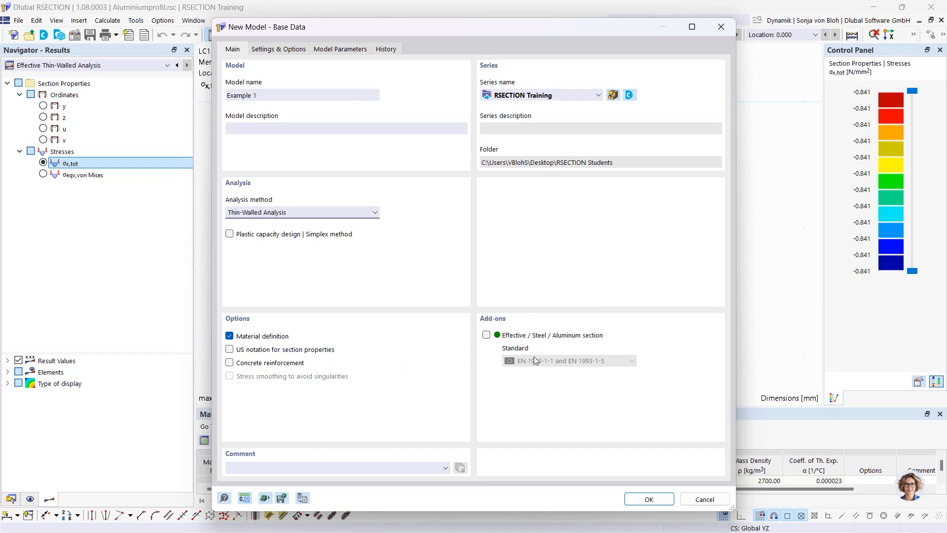
Activate the Effective / Steel / Aluminum section add-on with the standard EN 1993-1-1 and EN 1993-1-5.
{"action": "left_click", "coordinate": [486, 335]}
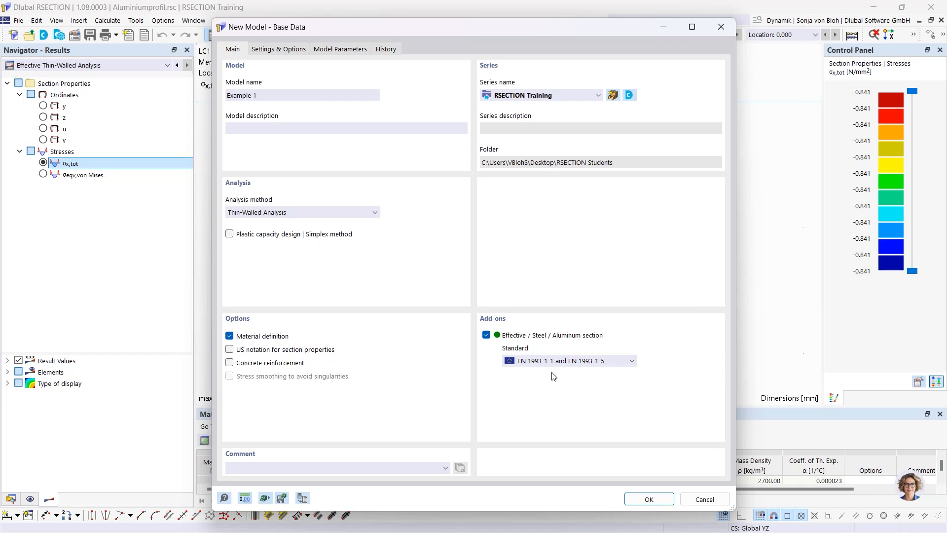
{"action": "left_click", "coordinate": [593, 361]}
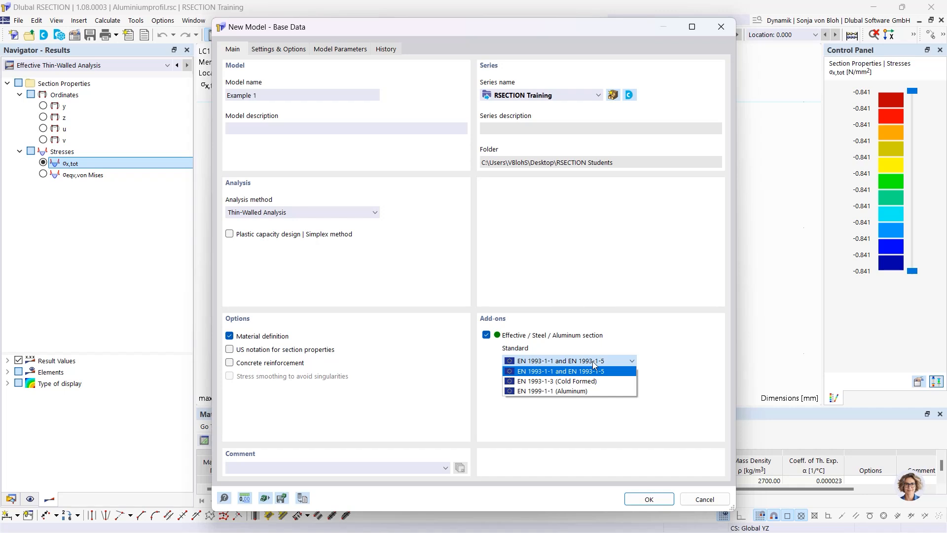
{"action": "left_click", "coordinate": [554, 376]}
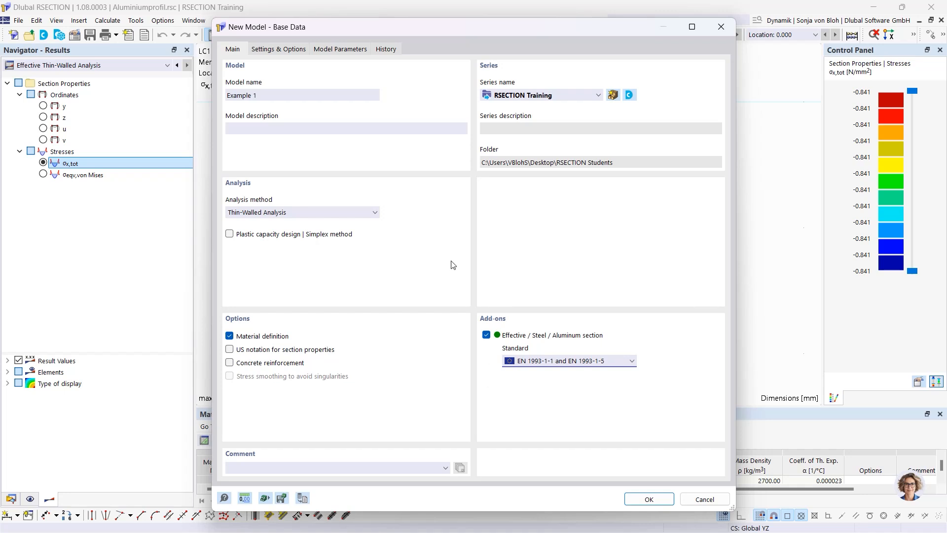
Leave the manufacturing type unspecified in the model's settings and create Example 1 from the base data.
{"action": "left_click", "coordinate": [286, 50]}
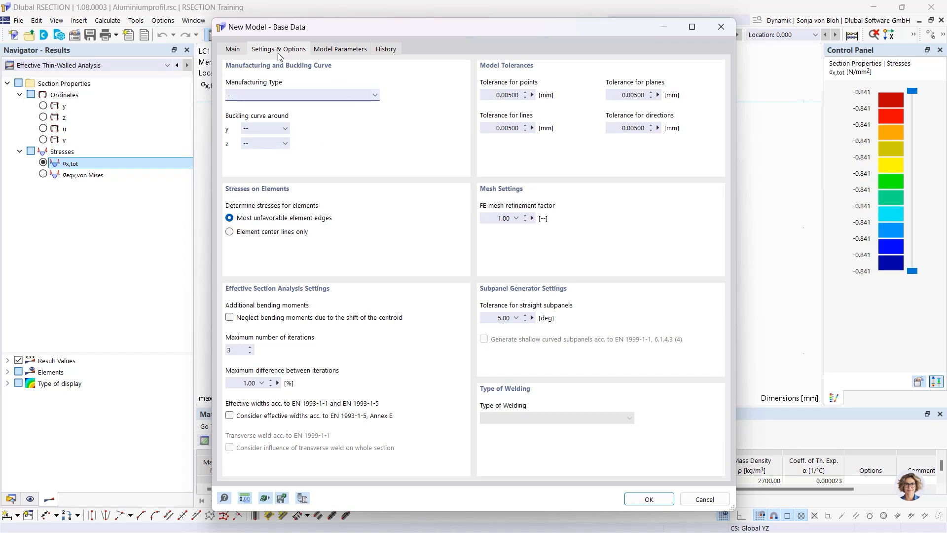
{"action": "left_click", "coordinate": [257, 100]}
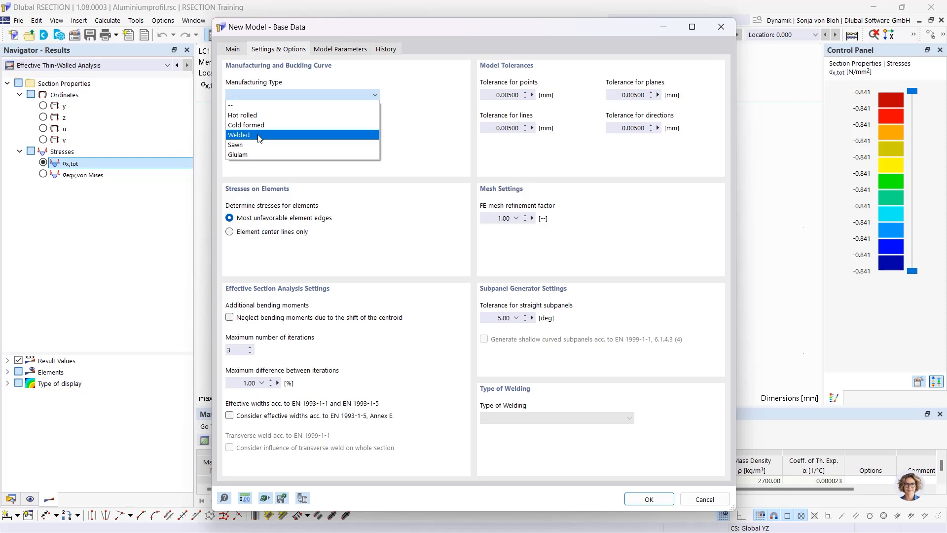
{"action": "left_click", "coordinate": [270, 109]}
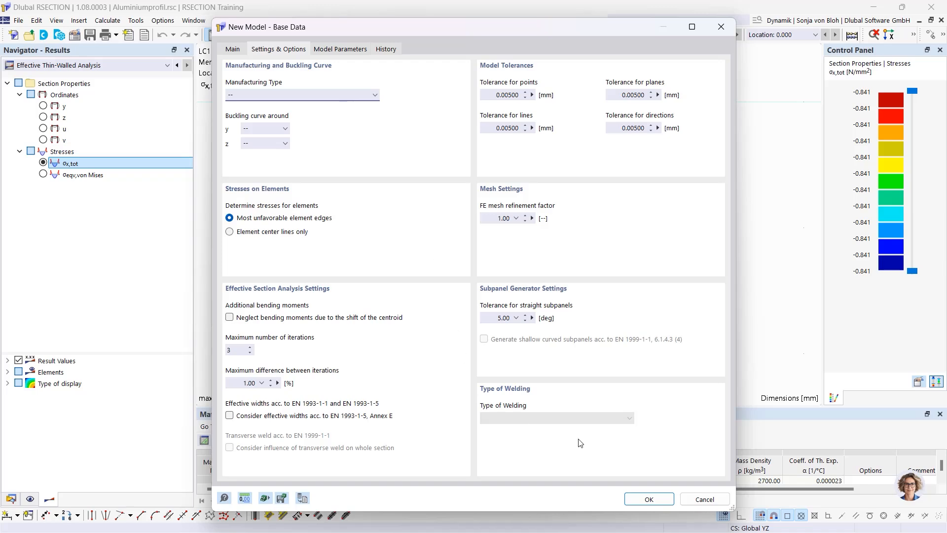
{"action": "left_click", "coordinate": [650, 499]}
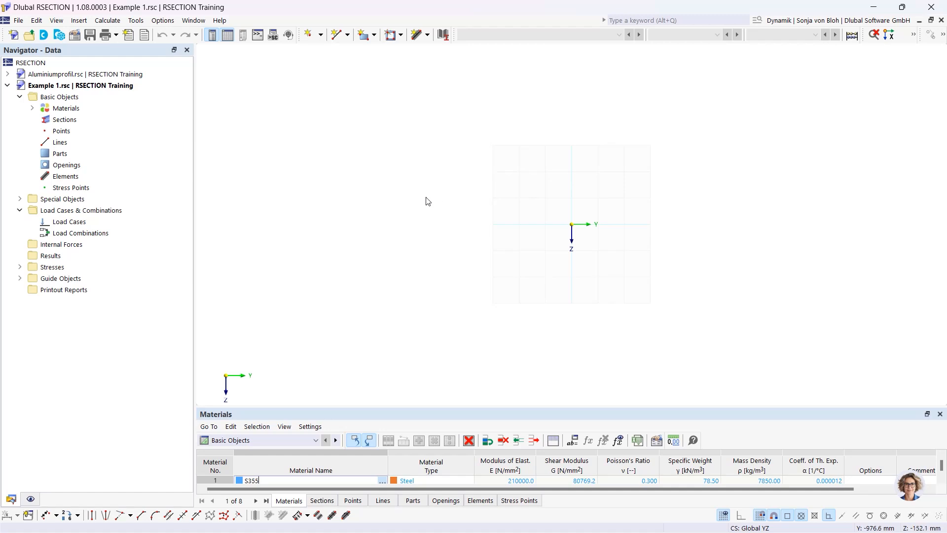
Open the S355 material of Example 1 for editing and try entering S235 directly as its name.
{"action": "left_click", "coordinate": [33, 108]}
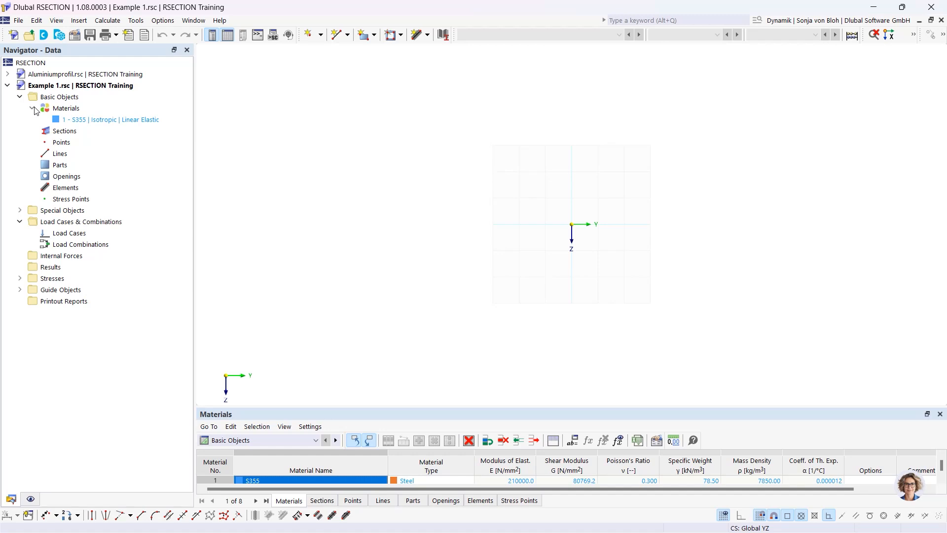
{"action": "double_click", "coordinate": [91, 121]}
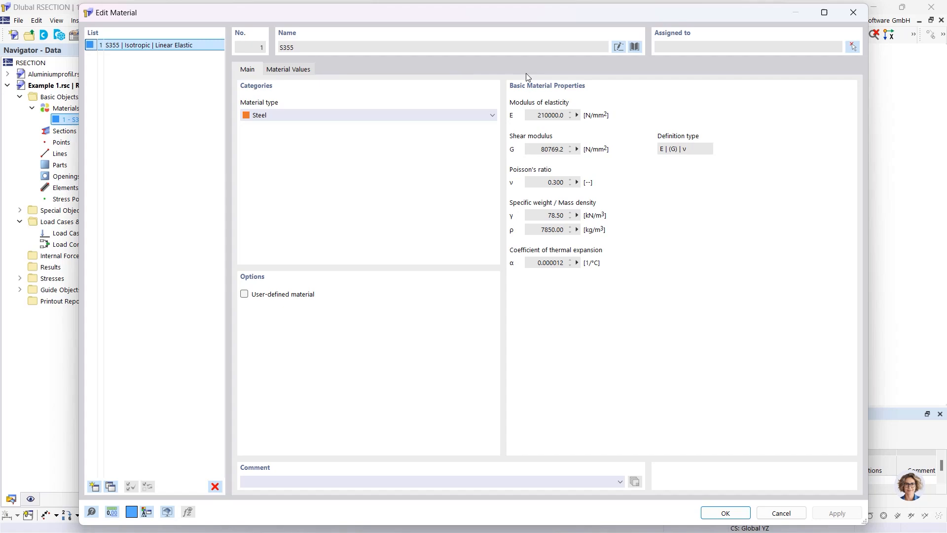
{"action": "left_click", "coordinate": [619, 46]}
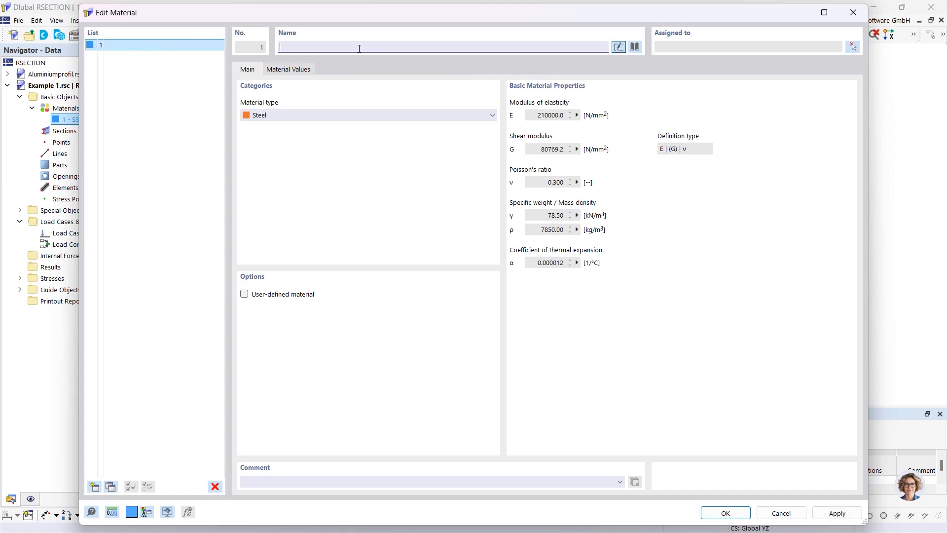
{"action": "type", "text": "S235"}
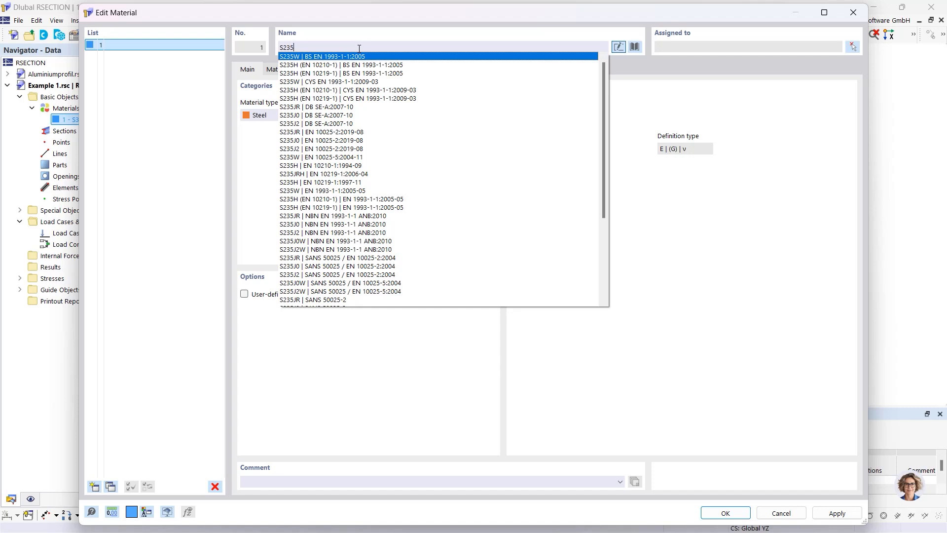
{"action": "left_click", "coordinate": [552, 28]}
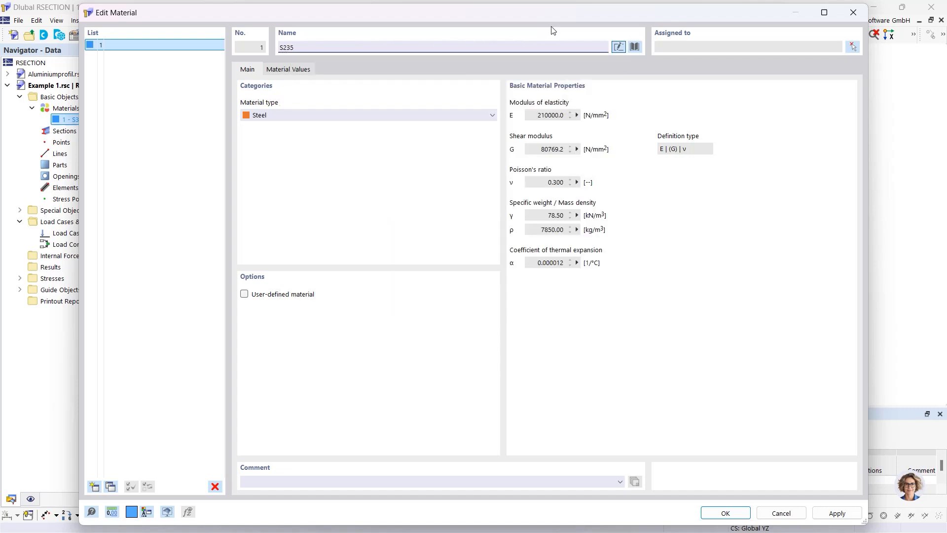
Filter the material library to Steel, search for S 355, and assign S355 from the Steel S series of EN 1993-1-1:2005-05.
{"action": "left_click", "coordinate": [635, 47]}
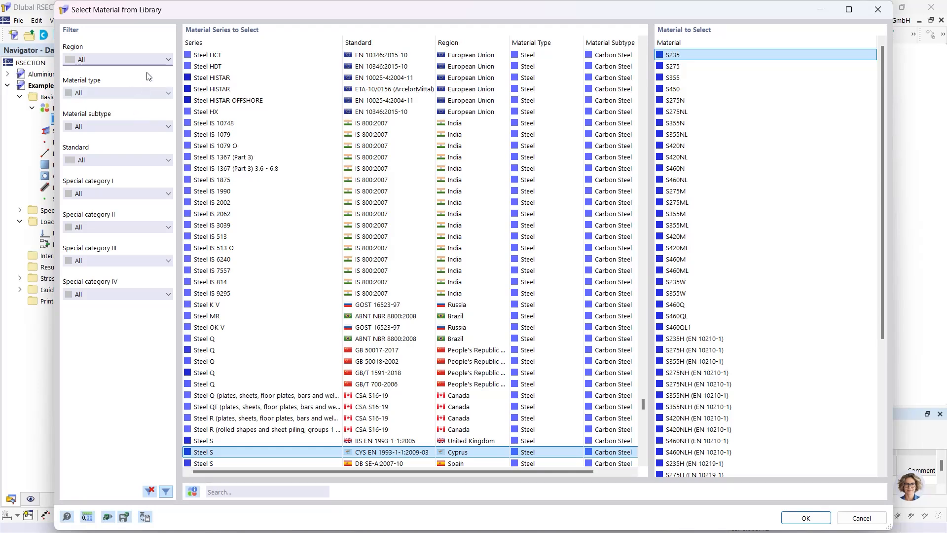
{"action": "left_click", "coordinate": [147, 93]}
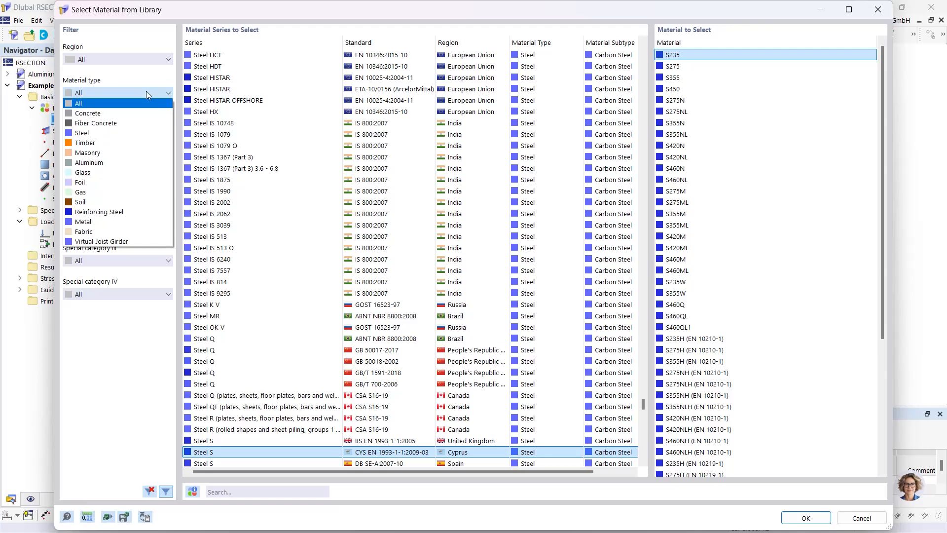
{"action": "left_click", "coordinate": [118, 133]}
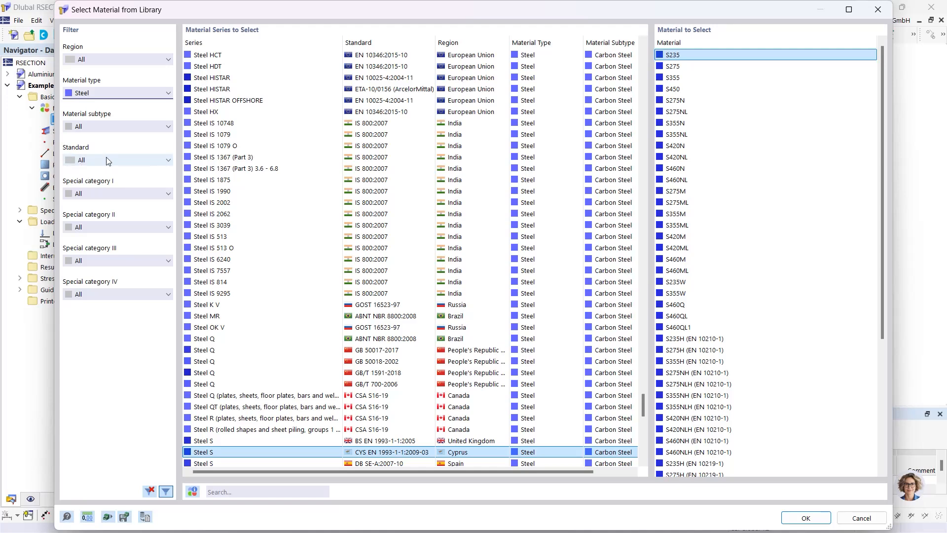
{"action": "left_click", "coordinate": [224, 495]}
{"action": "type", "text": "S 355"}
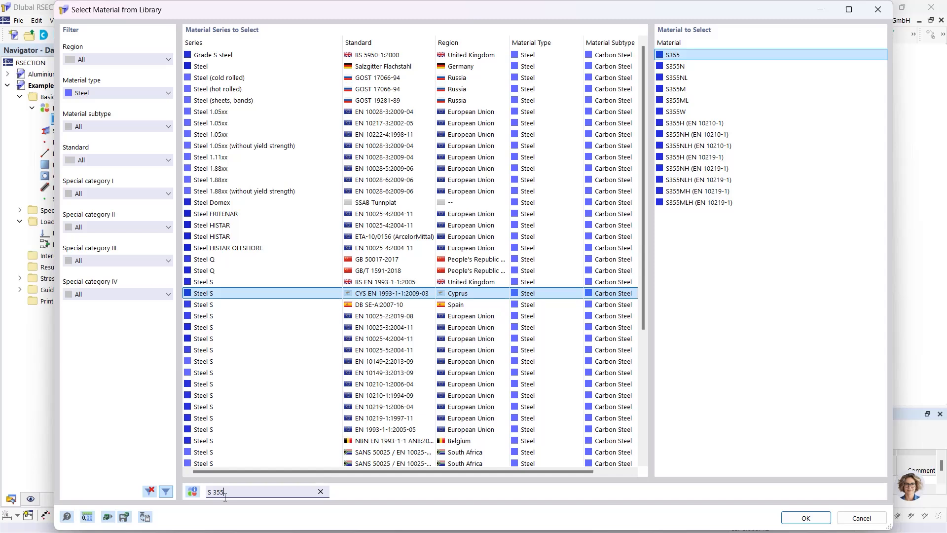
{"action": "left_click", "coordinate": [389, 430]}
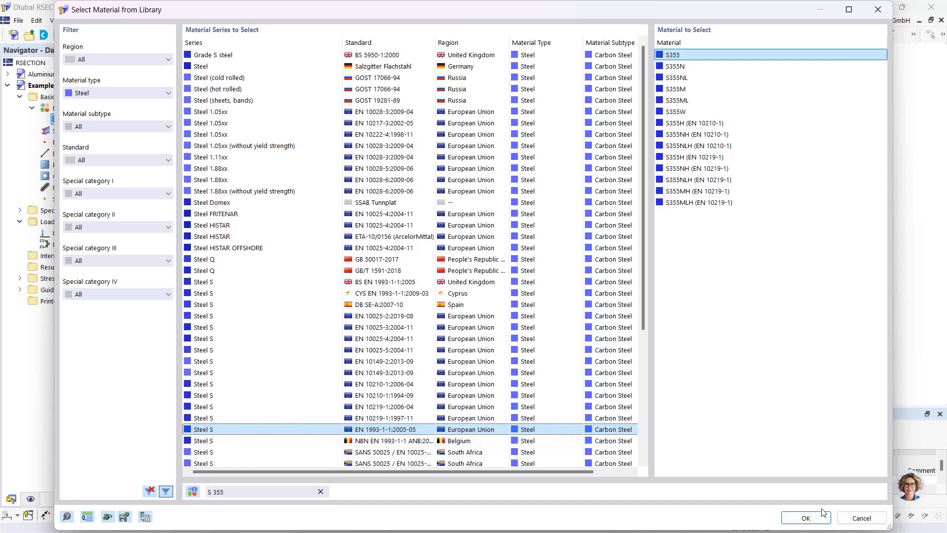
{"action": "left_click", "coordinate": [807, 517]}
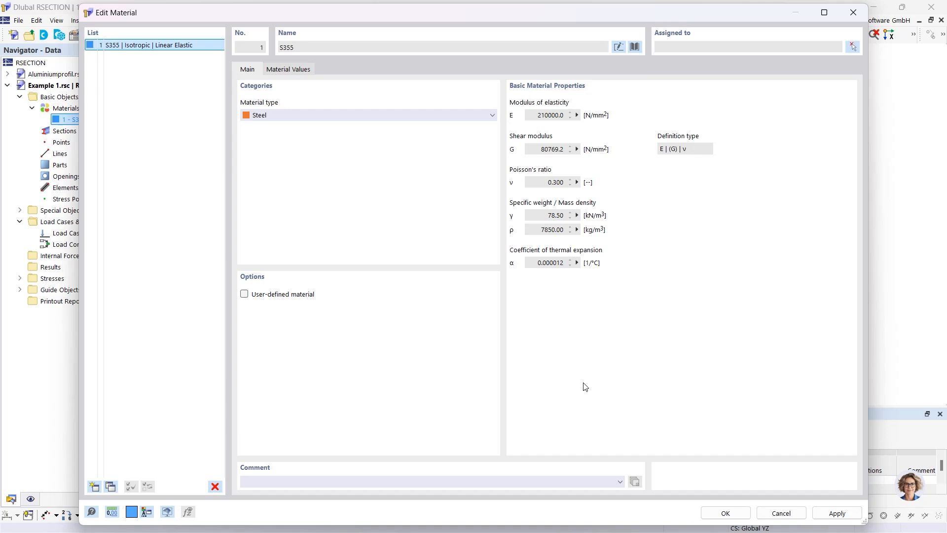
Check the S355 material values with the user-defined material option enabled, disable it again and accept the material.
{"action": "left_click", "coordinate": [244, 295]}
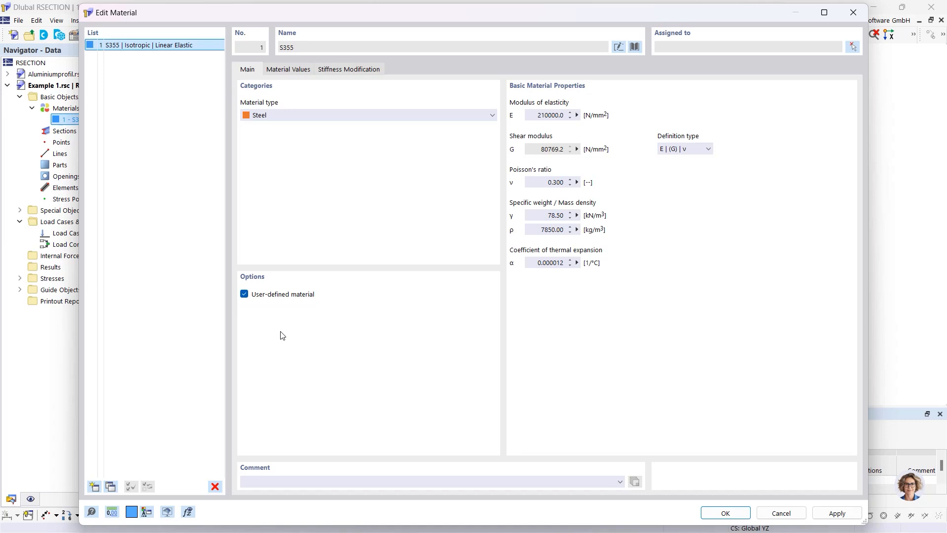
{"action": "left_click", "coordinate": [289, 71]}
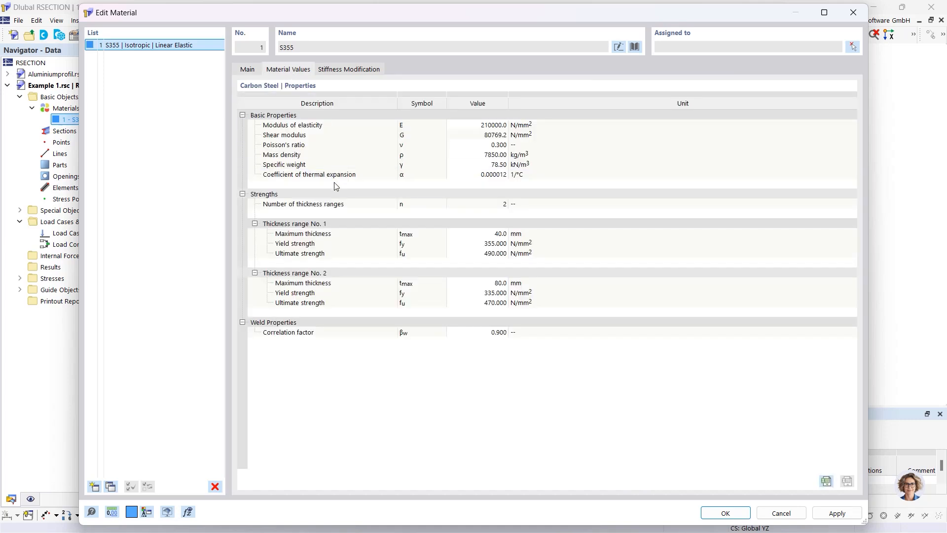
{"action": "left_click", "coordinate": [461, 124]}
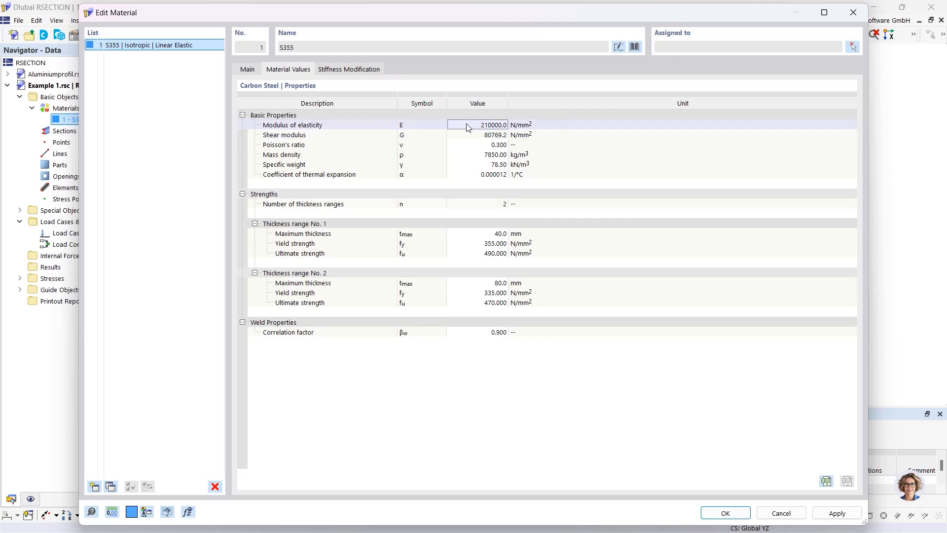
{"action": "left_click", "coordinate": [247, 69]}
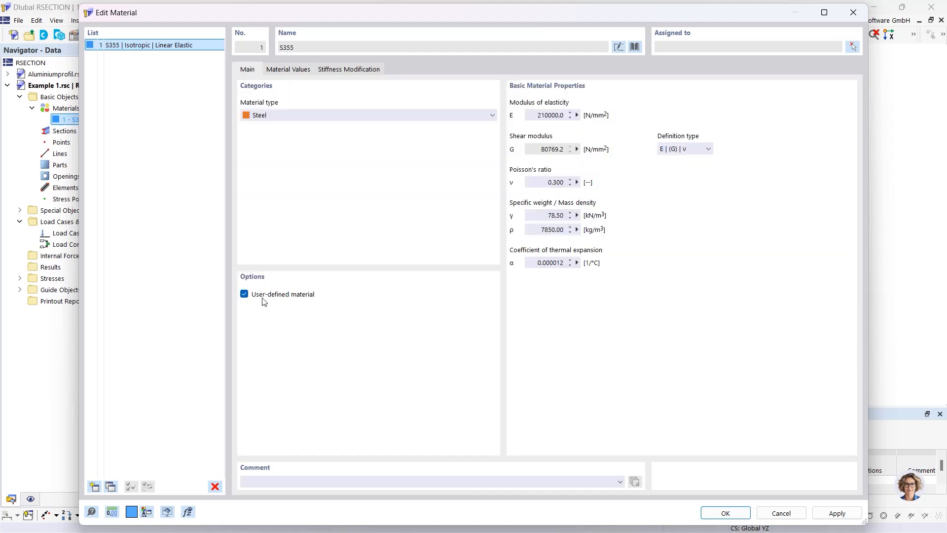
{"action": "left_click", "coordinate": [245, 295]}
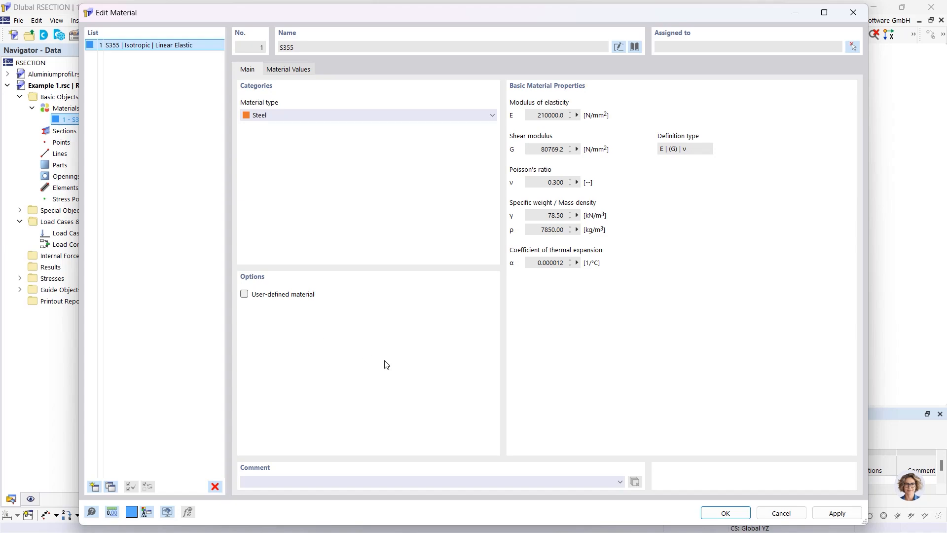
{"action": "left_click", "coordinate": [711, 513]}
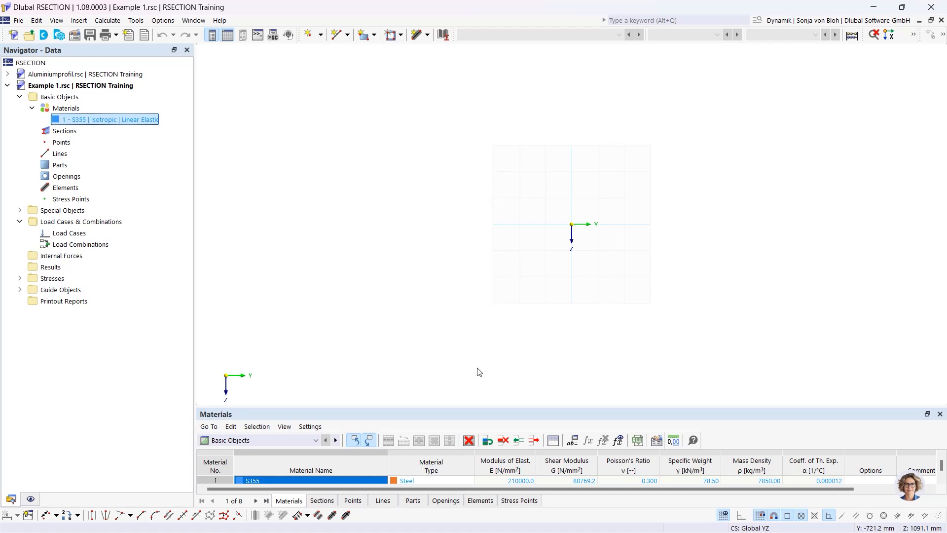
{"action": "left_click", "coordinate": [59, 166]}
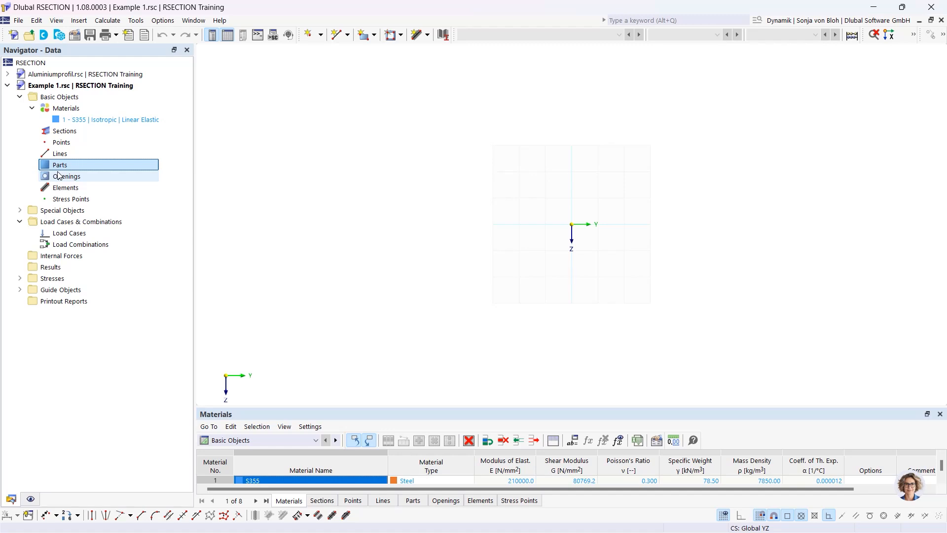
{"action": "left_click", "coordinate": [428, 35]}
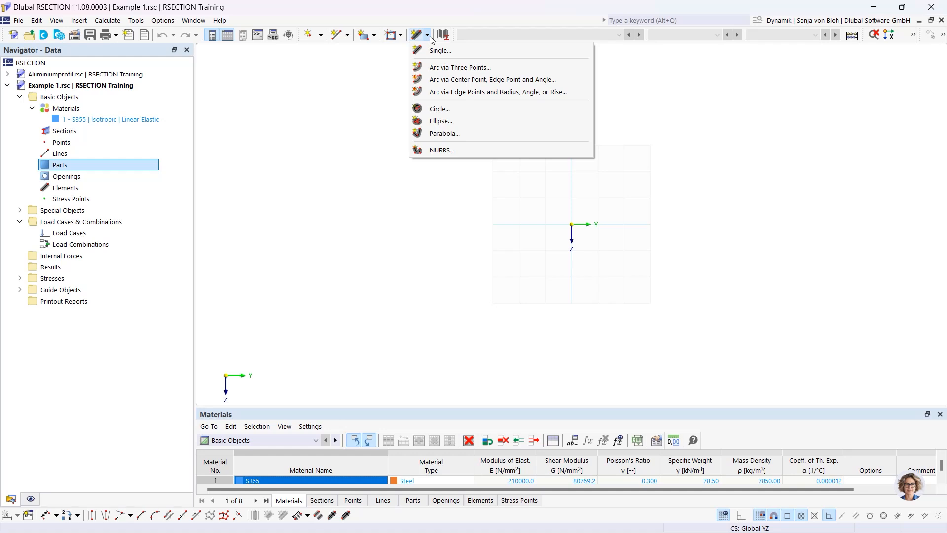
{"action": "left_click", "coordinate": [115, 176]}
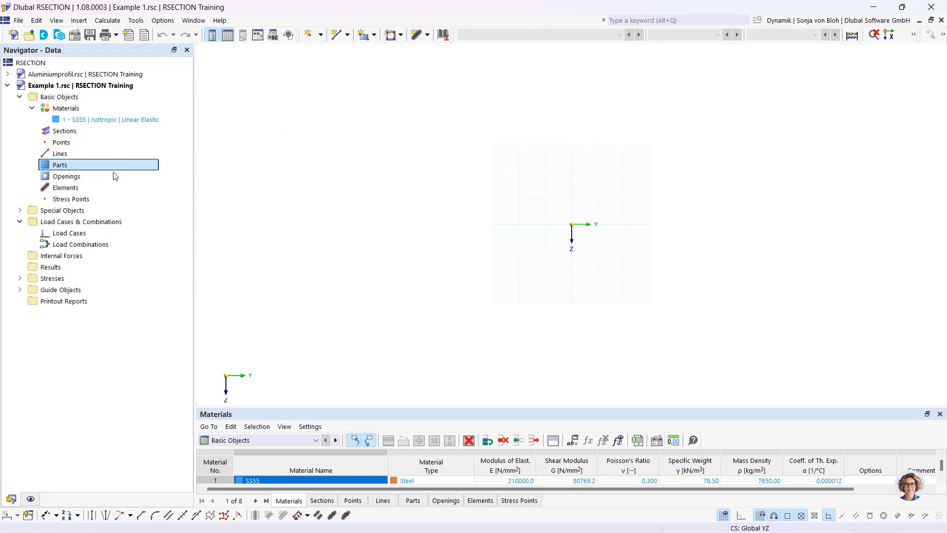
{"action": "left_click", "coordinate": [77, 189]}
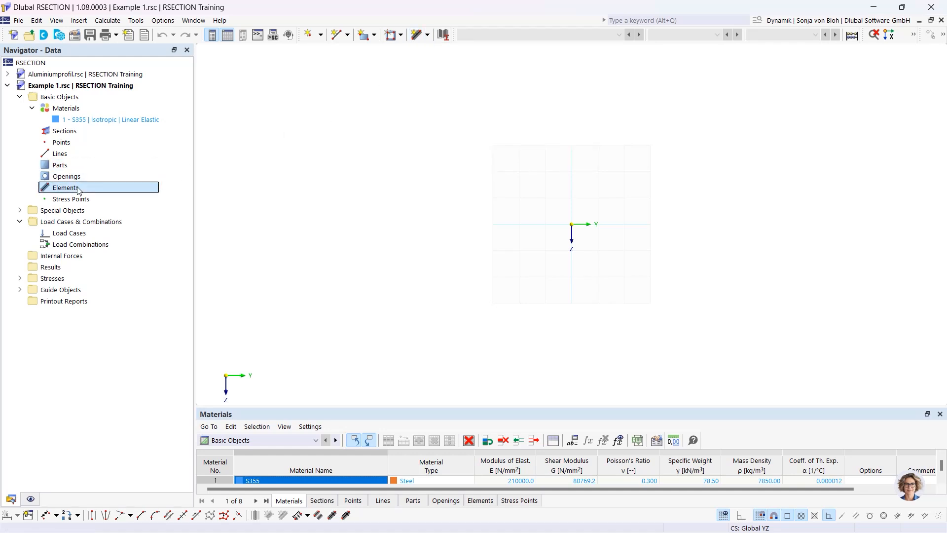
{"action": "right_click", "coordinate": [79, 191]}
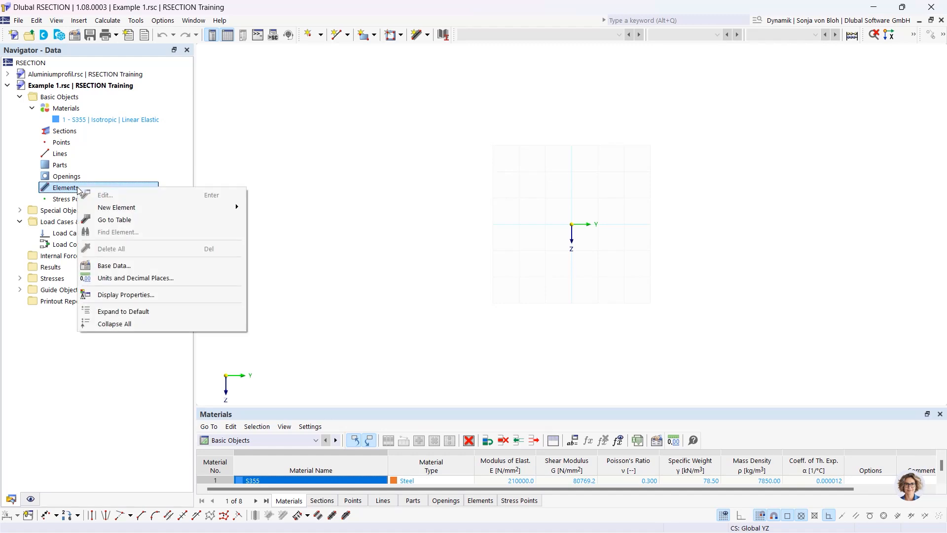
Create a single-line element by length and direction, 150 mm long and 10.7 mm thick at 0°, starting at the coordinate origin.
{"action": "mouse_move", "coordinate": [128, 211]}
{"action": "left_click", "coordinate": [428, 36]}
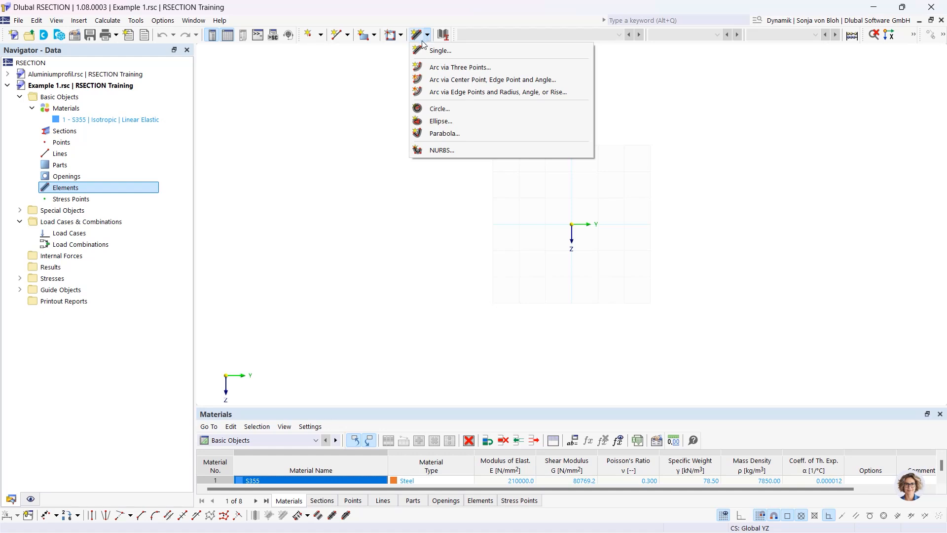
{"action": "left_click", "coordinate": [437, 51]}
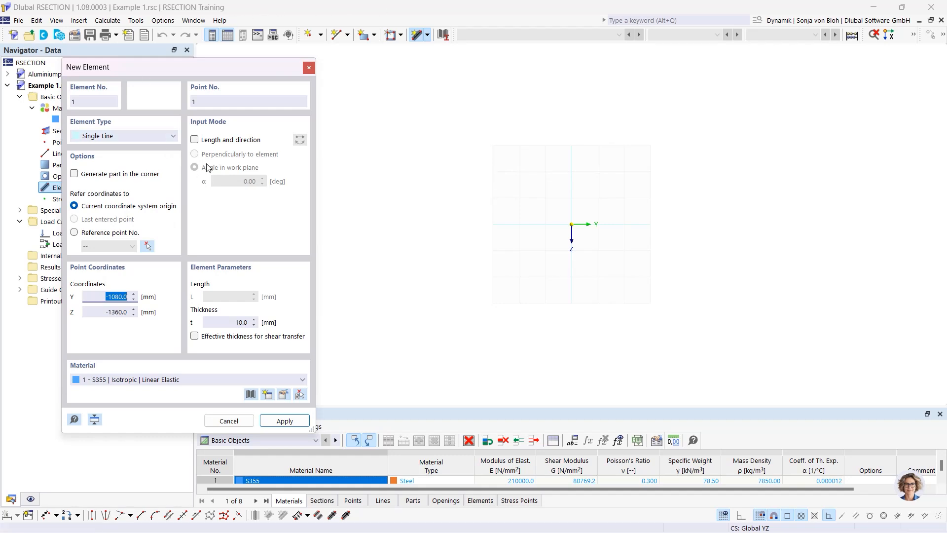
{"action": "left_click", "coordinate": [196, 141]}
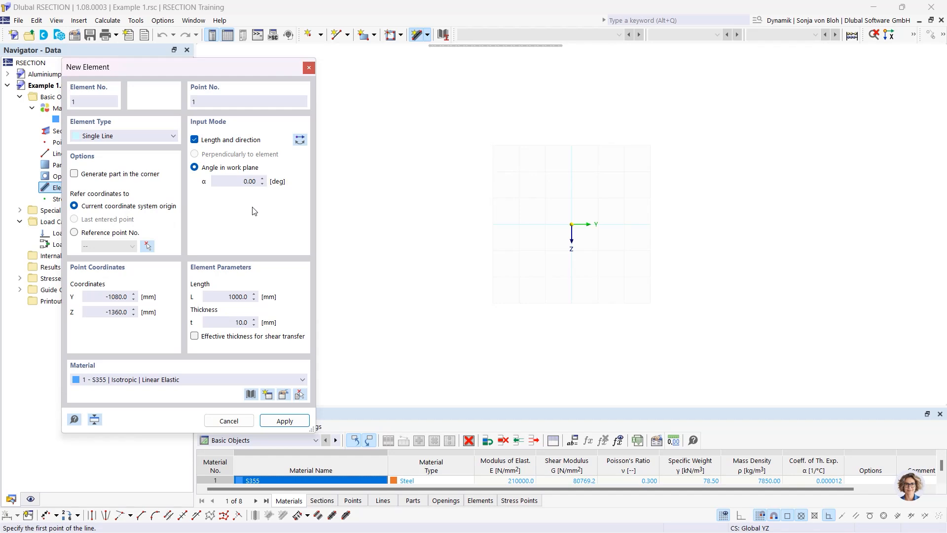
{"action": "double_click", "coordinate": [238, 297]}
{"action": "type", "text": "150"}
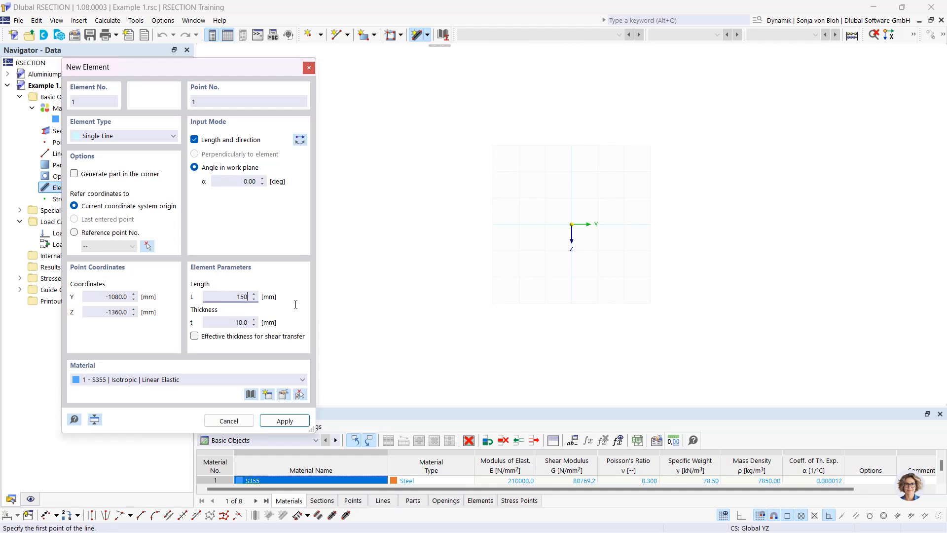
{"action": "key", "text": "Tab"}
{"action": "type", "text": "10,7"}
{"action": "key", "text": "Tab"}
{"action": "scroll", "coordinate": [541, 200], "scroll_direction": "up", "scroll_amount": 5}
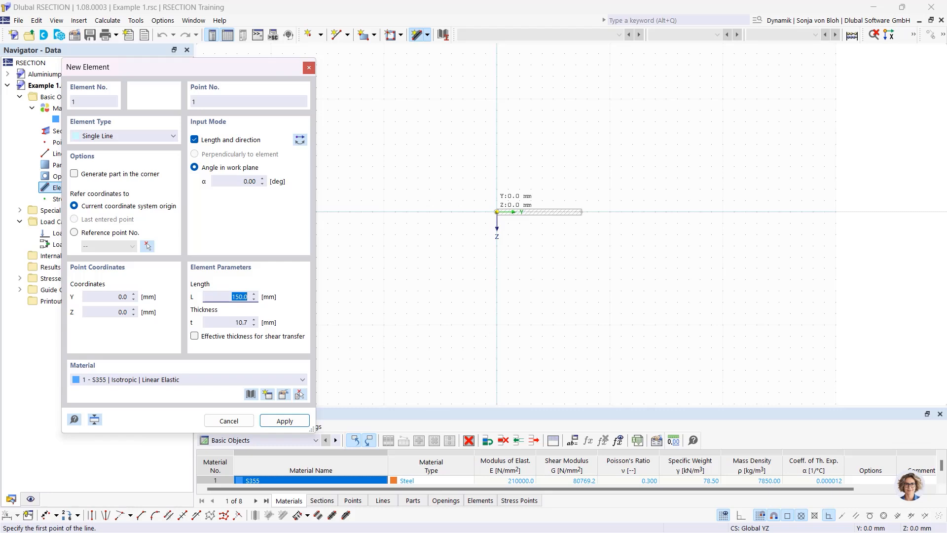
{"action": "left_click", "coordinate": [497, 212]}
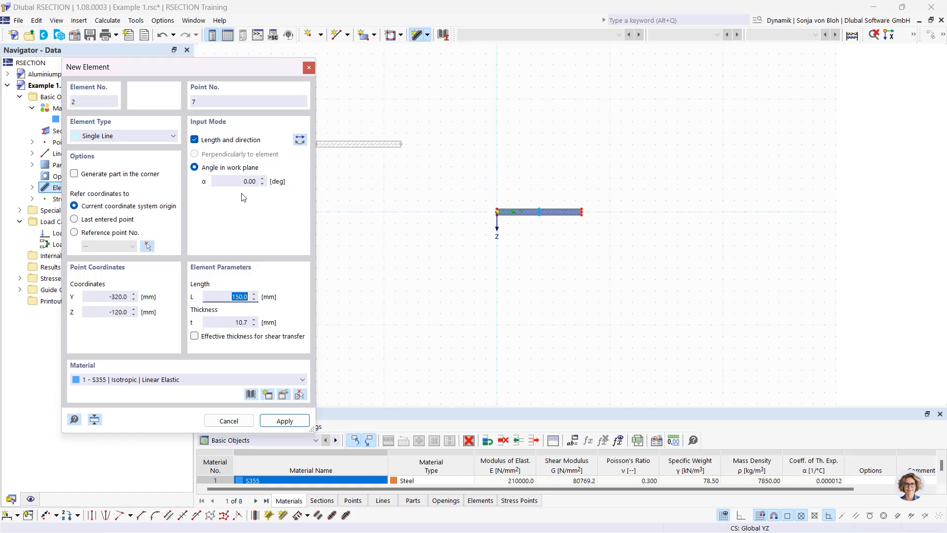
Create a web element 289.3 mm long and 7.1 mm thick at 90° in the reversed direction, starting at the bottom flange's midpoint.
{"action": "left_click", "coordinate": [236, 182]}
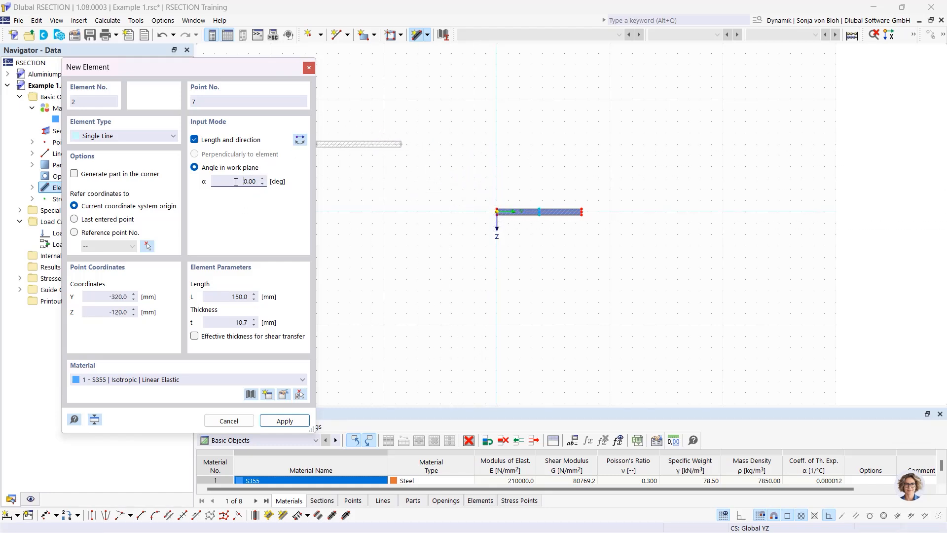
{"action": "left_click", "coordinate": [300, 140]}
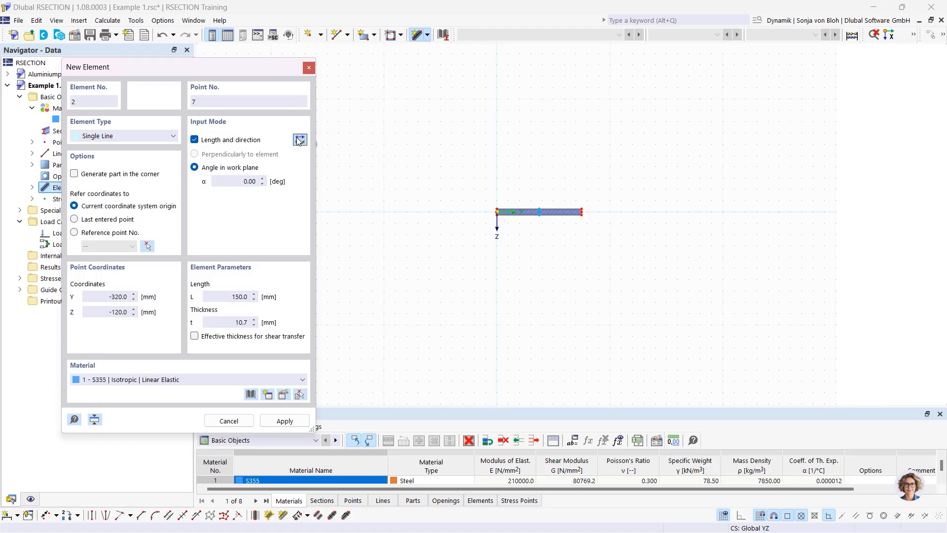
{"action": "double_click", "coordinate": [239, 181]}
{"action": "type", "text": "90"}
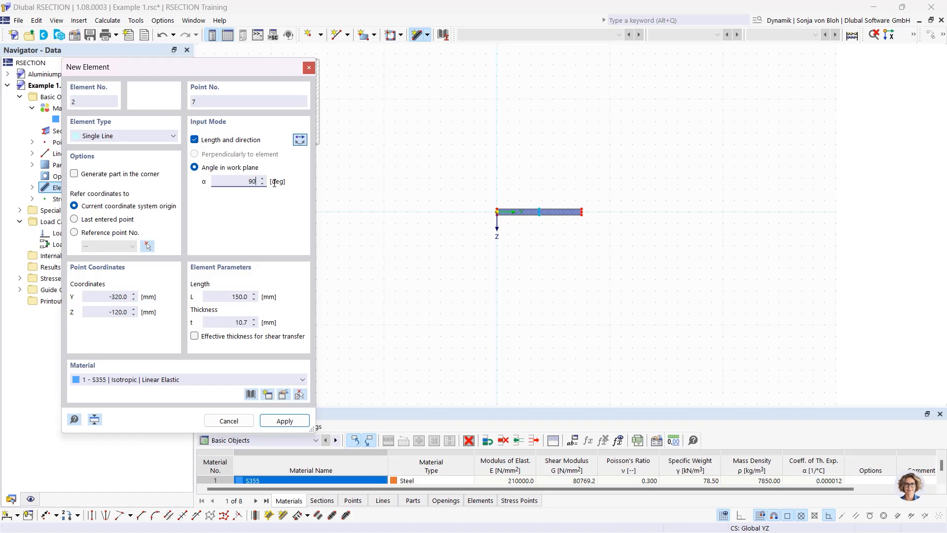
{"action": "double_click", "coordinate": [215, 297]}
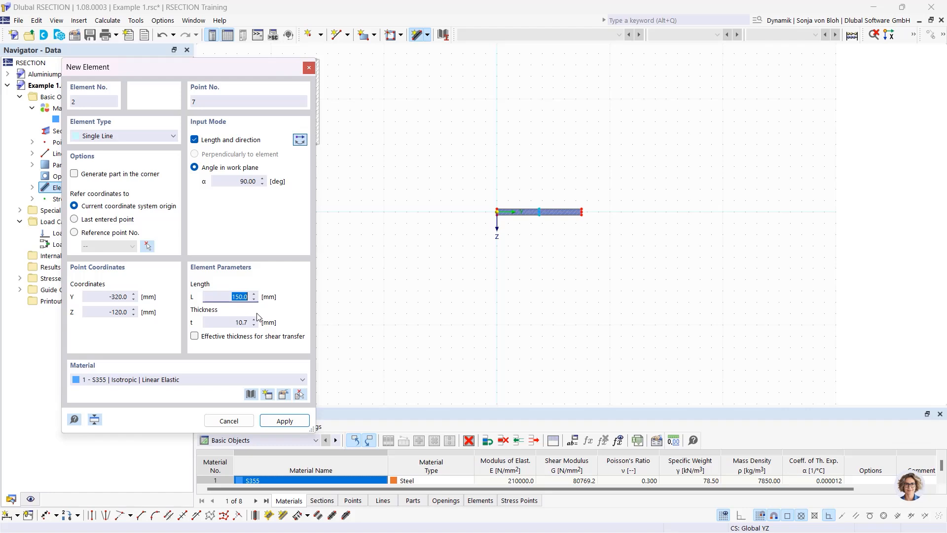
{"action": "type", "text": "289.3"}
{"action": "key", "text": "Tab"}
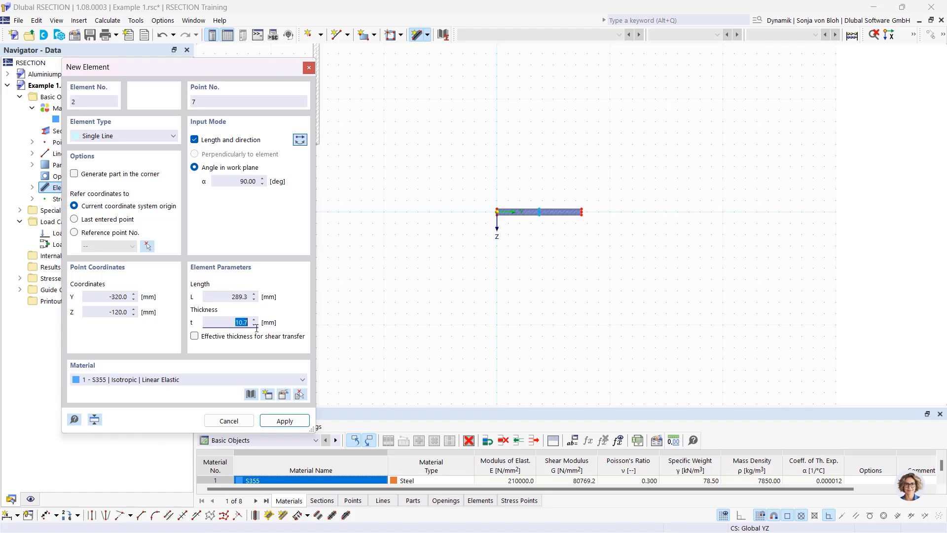
{"action": "type", "text": "7,1"}
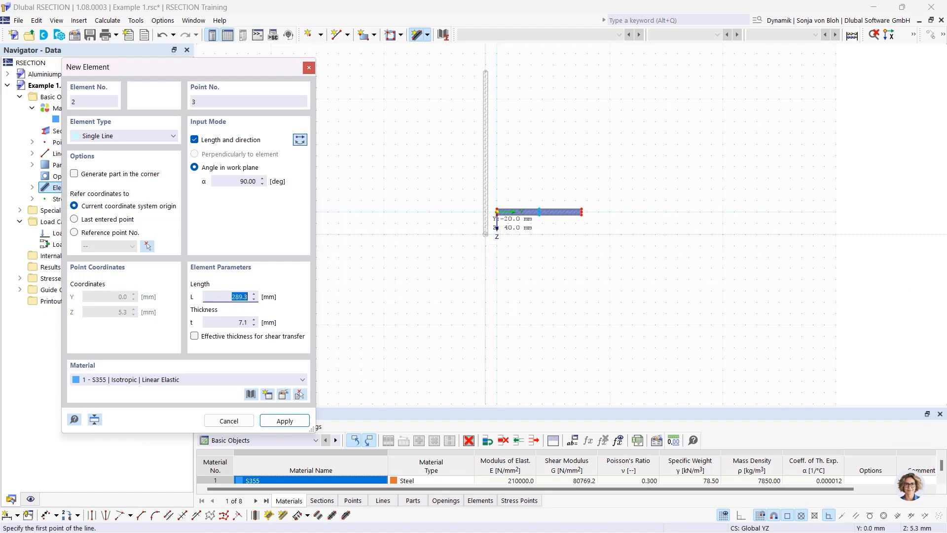
{"action": "scroll", "coordinate": [513, 209], "scroll_direction": "up", "scroll_amount": 3}
{"action": "scroll", "coordinate": [563, 212], "scroll_direction": "up", "scroll_amount": 2}
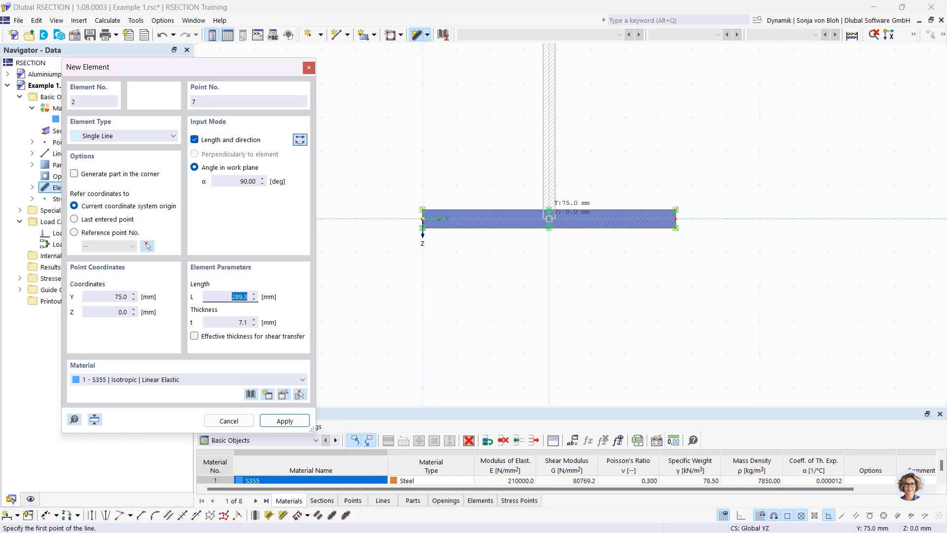
{"action": "left_click", "coordinate": [549, 218]}
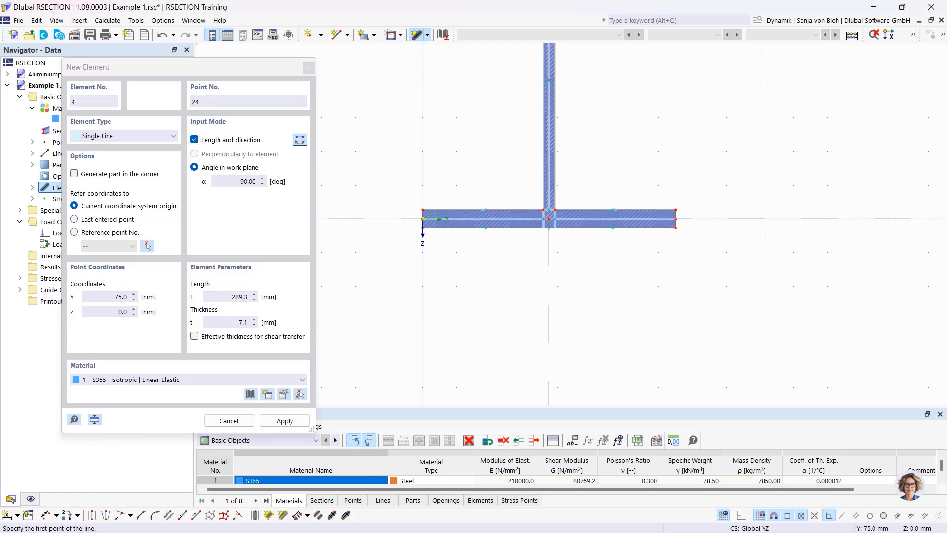
Create the left half of the top flange from the web's upper end, 75 mm long and 10.7 mm thick at 0° in the reversed direction.
{"action": "scroll", "coordinate": [558, 318], "scroll_direction": "down", "scroll_amount": 4}
{"action": "middle_click_drag", "start_coordinate": [557, 269], "coordinate": [553, 359]}
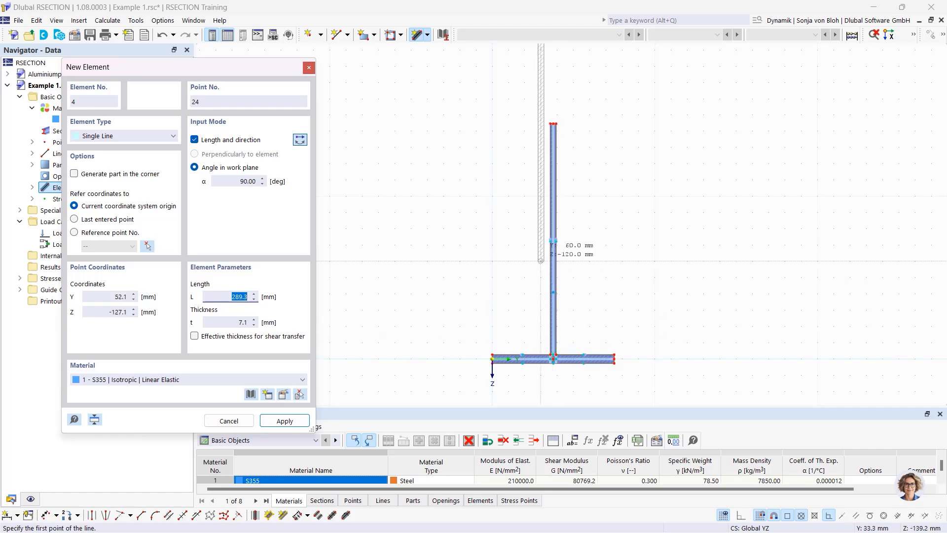
{"action": "left_click_drag", "start_coordinate": [237, 183], "coordinate": [310, 186]}
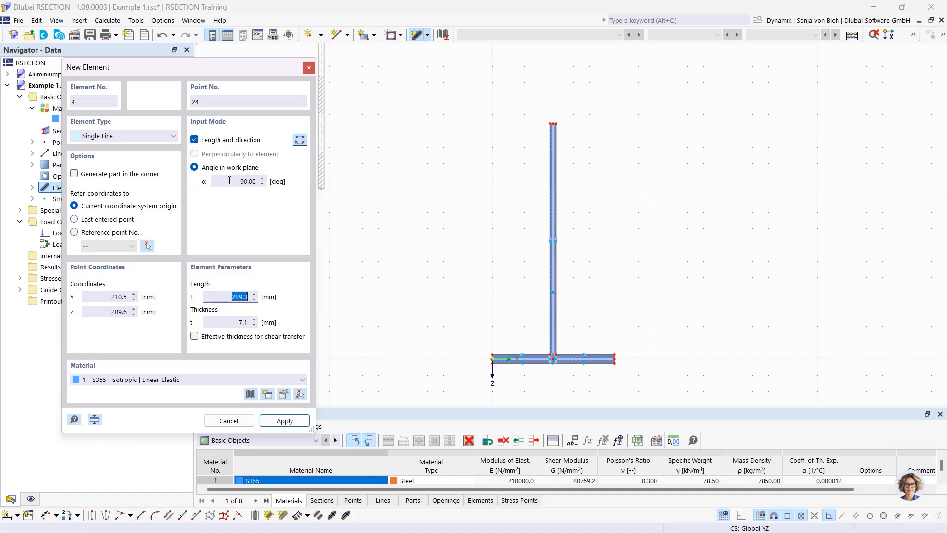
{"action": "left_click", "coordinate": [263, 181]}
{"action": "type", "text": "0"}
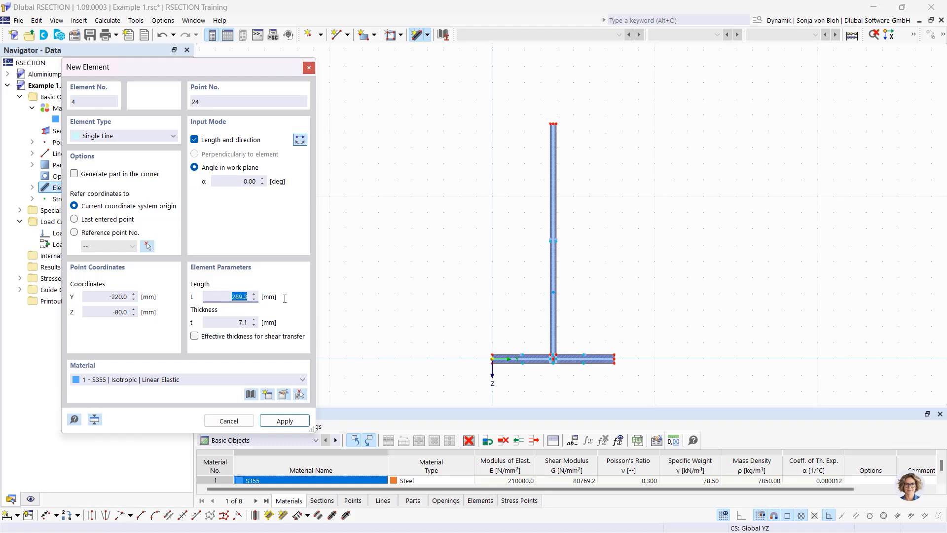
{"action": "type", "text": "75"}
{"action": "key", "text": "Tab"}
{"action": "type", "text": "10,7"}
{"action": "key", "text": "shift+Tab"}
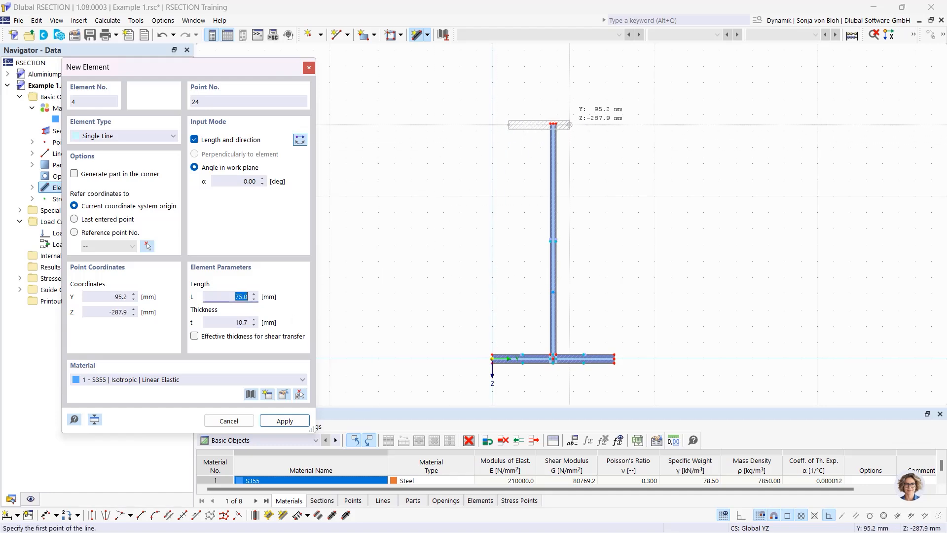
{"action": "scroll", "coordinate": [545, 138], "scroll_direction": "up", "scroll_amount": 4}
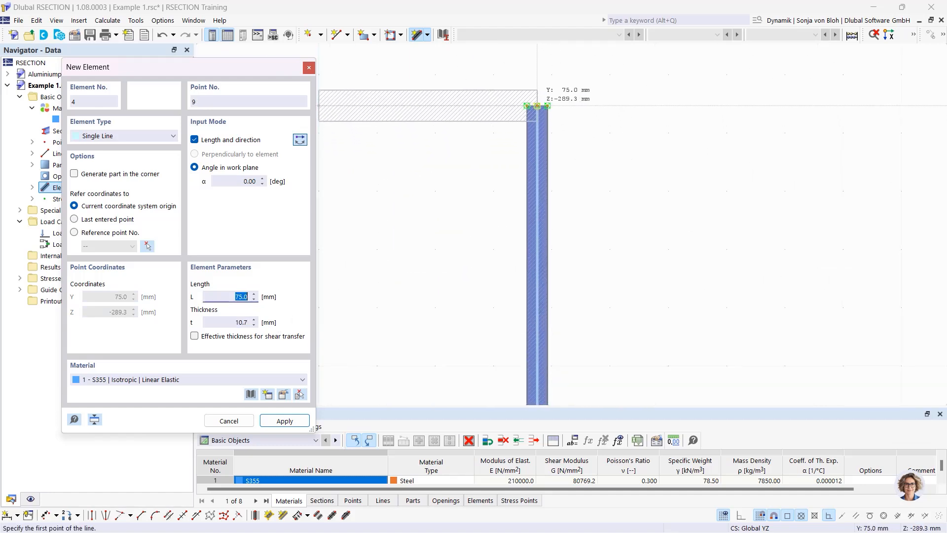
{"action": "left_click", "coordinate": [538, 105]}
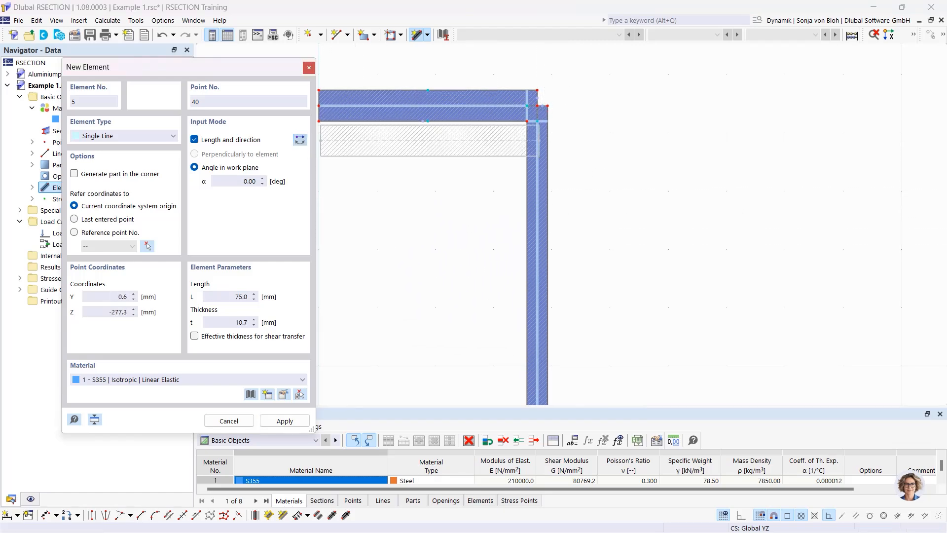
Switch the element direction back, create the matching right half of the top flange from the web's upper end, and end element creation.
{"action": "scroll", "coordinate": [560, 113], "scroll_direction": "up", "scroll_amount": 3}
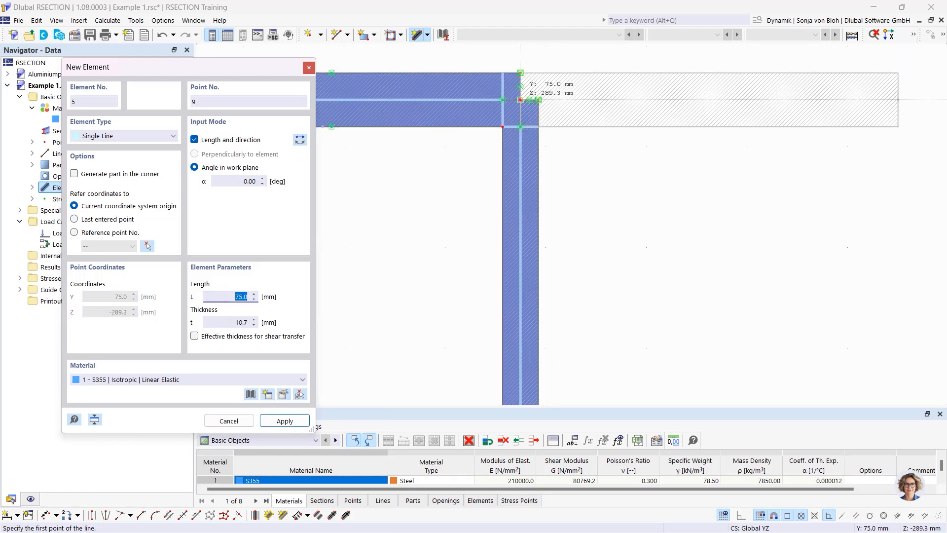
{"action": "left_click", "coordinate": [520, 99]}
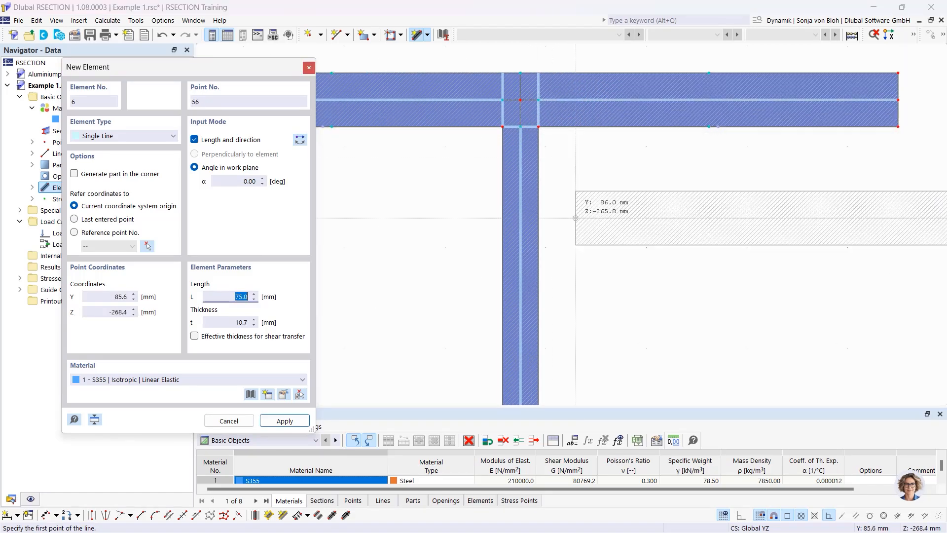
{"action": "scroll", "coordinate": [586, 244], "scroll_direction": "down", "scroll_amount": 2}
{"action": "scroll", "coordinate": [586, 245], "scroll_direction": "down", "scroll_amount": 4}
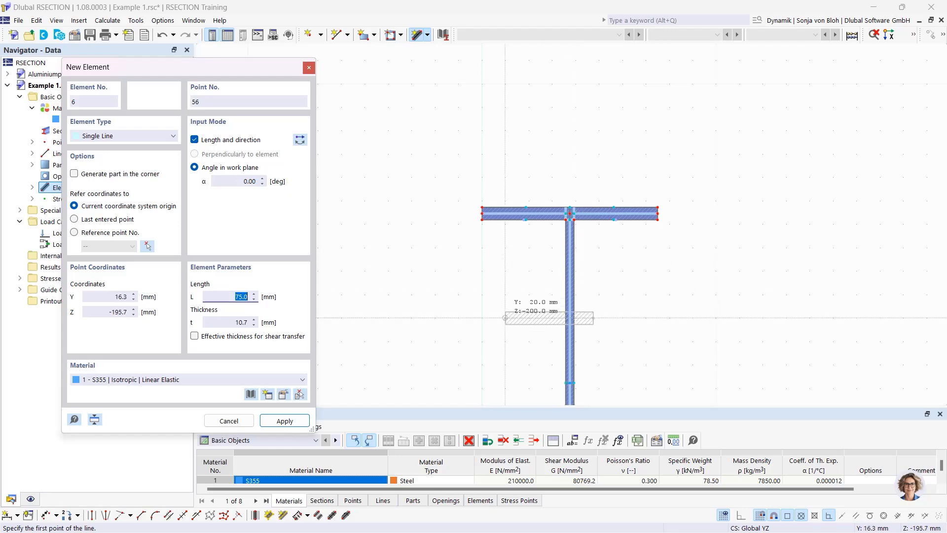
{"action": "middle_click_drag", "start_coordinate": [501, 317], "coordinate": [489, 148]}
{"action": "scroll", "coordinate": [490, 148], "scroll_direction": "down", "scroll_amount": 2}
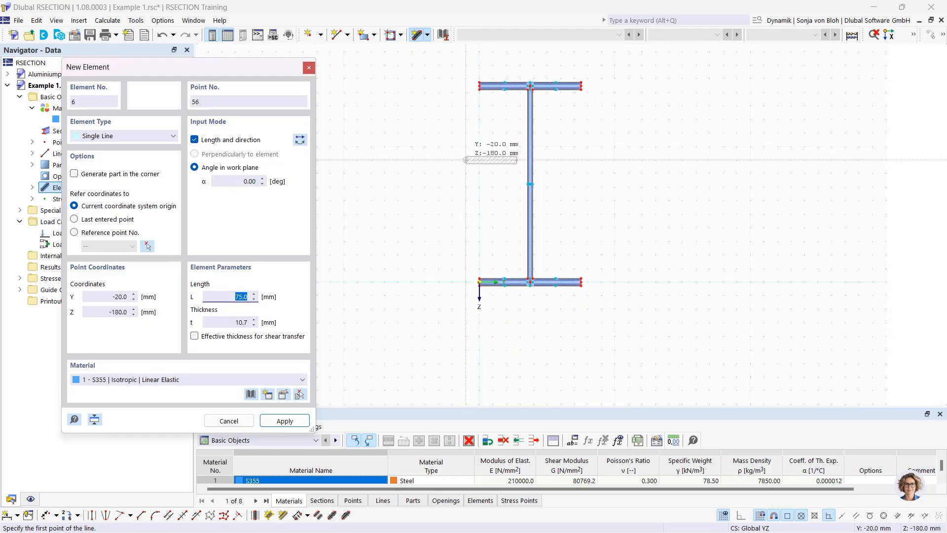
{"action": "key", "text": "Escape"}
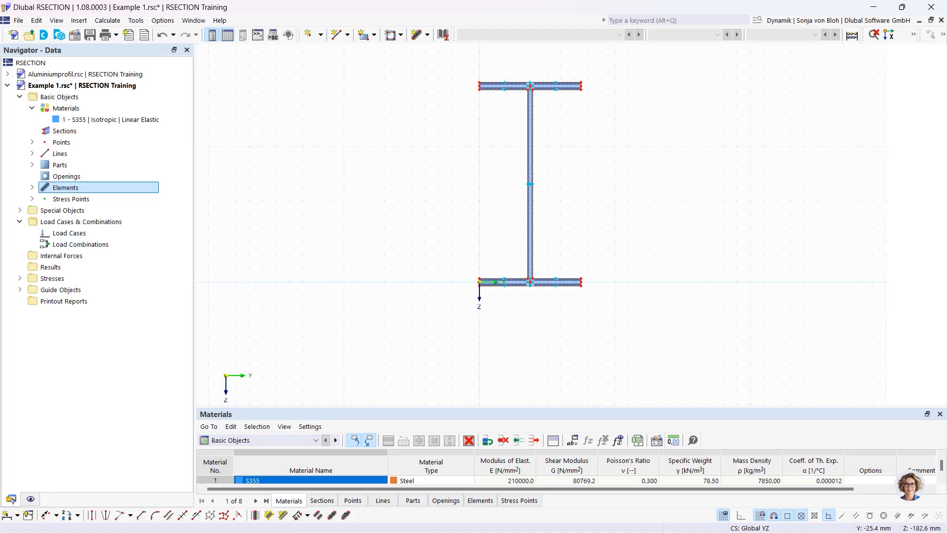
Round both inner corners between the top flange's underside and the web with a 15 mm radius.
{"action": "left_click", "coordinate": [155, 516]}
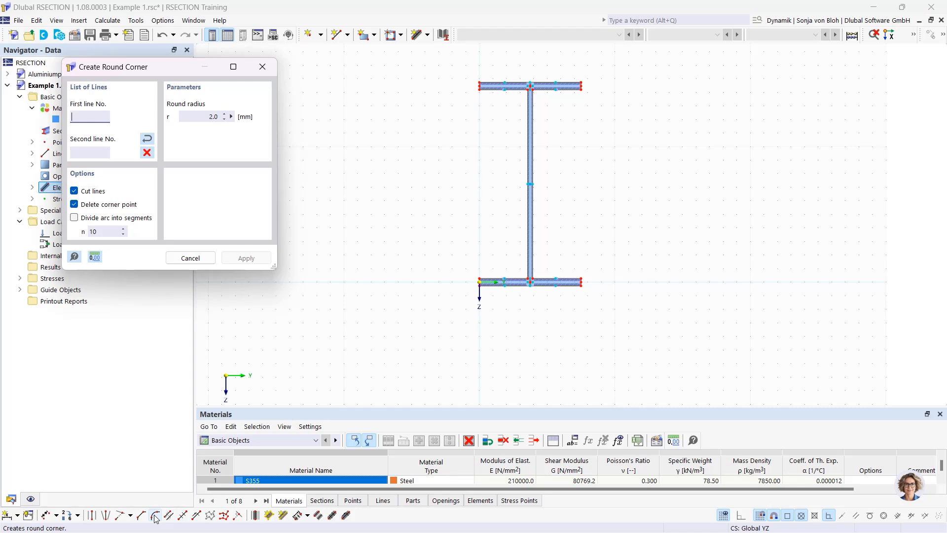
{"action": "left_click_drag", "start_coordinate": [171, 66], "coordinate": [245, 72]}
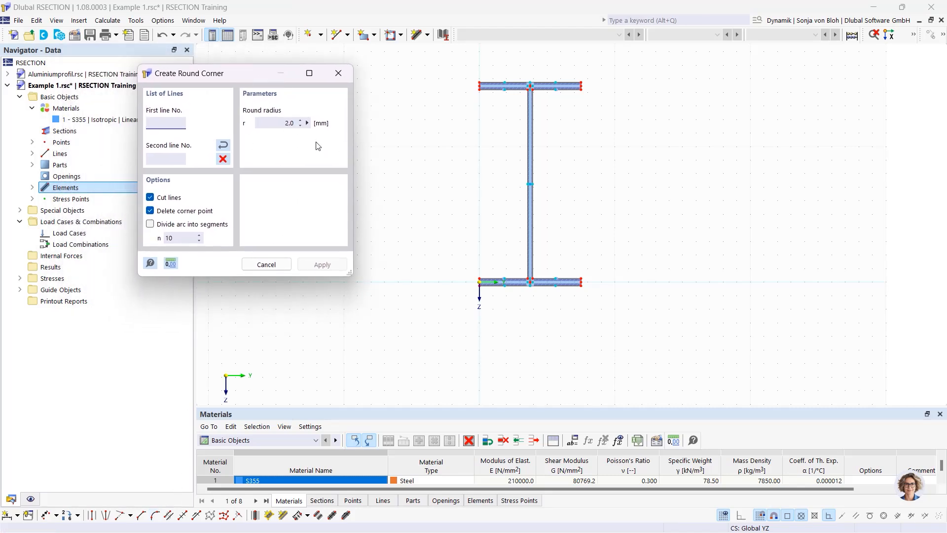
{"action": "double_click", "coordinate": [306, 121]}
{"action": "type", "text": "15"}
{"action": "scroll", "coordinate": [478, 92], "scroll_direction": "up", "scroll_amount": 3}
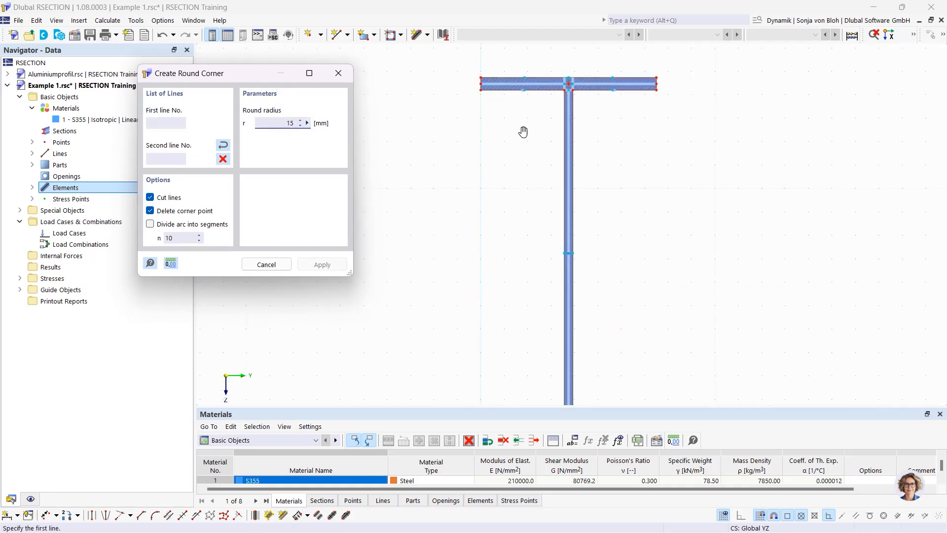
{"action": "middle_click_drag", "start_coordinate": [523, 132], "coordinate": [498, 199]}
{"action": "scroll", "coordinate": [511, 190], "scroll_direction": "up", "scroll_amount": 2}
{"action": "left_click", "coordinate": [513, 158]}
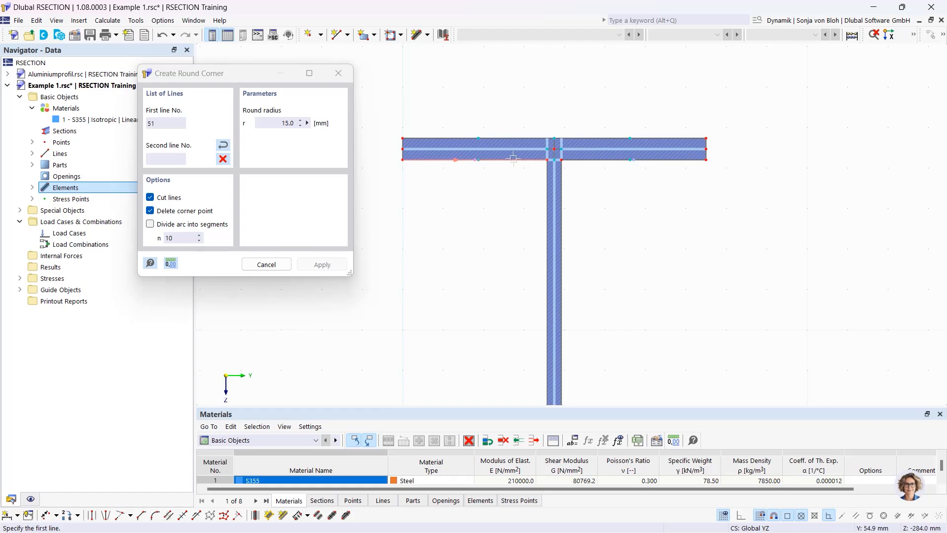
{"action": "left_click", "coordinate": [546, 201]}
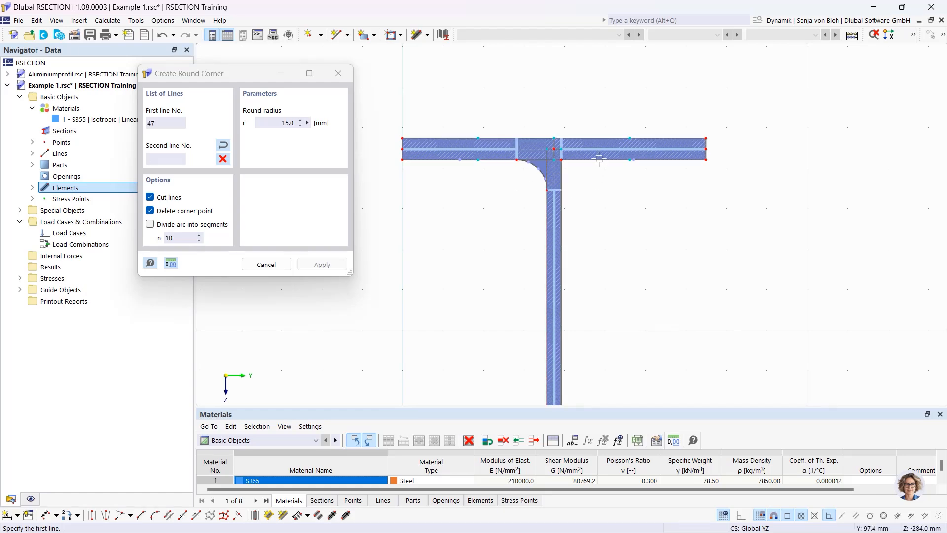
{"action": "left_click", "coordinate": [561, 199]}
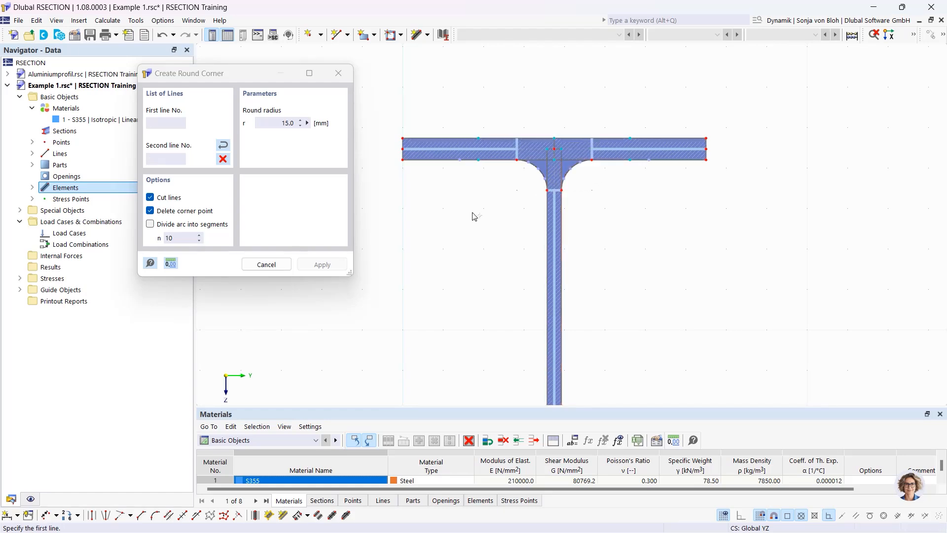
{"action": "key", "text": "Escape"}
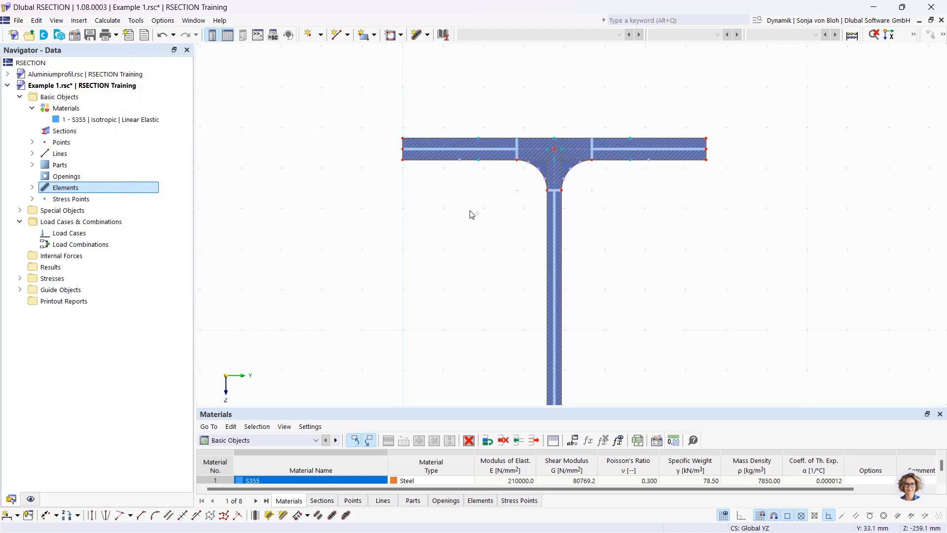
Set up an angled corner by Edge and Angle with L1 = 6*sqrt(2) mm and α = 45°.
{"action": "scroll", "coordinate": [470, 214], "scroll_direction": "down", "scroll_amount": 3}
{"action": "middle_click_drag", "start_coordinate": [447, 275], "coordinate": [426, 166]}
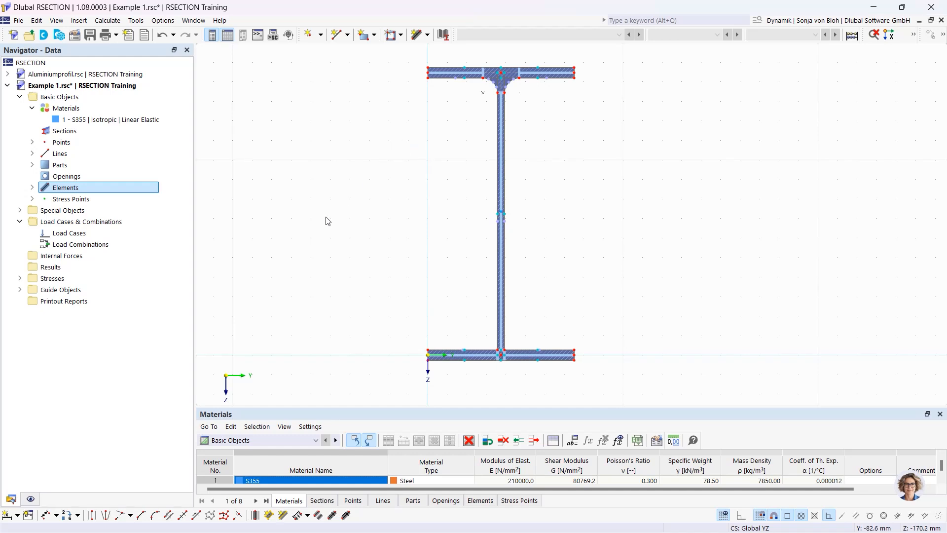
{"action": "left_click", "coordinate": [142, 519]}
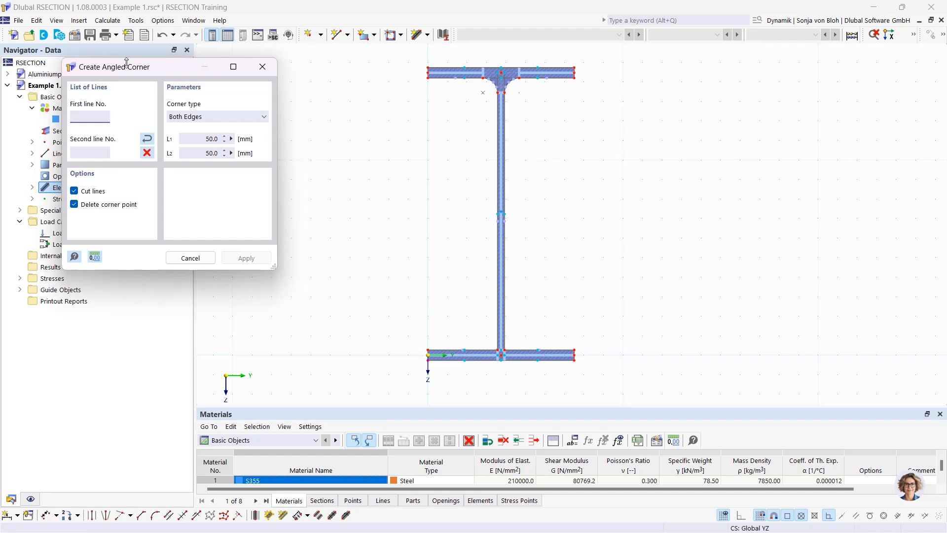
{"action": "left_click_drag", "start_coordinate": [128, 67], "coordinate": [193, 74]}
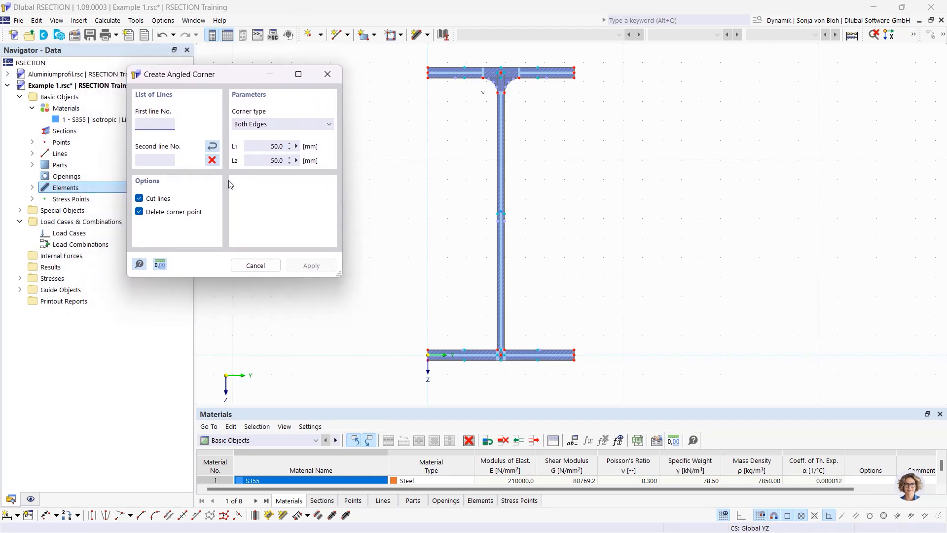
{"action": "left_click", "coordinate": [298, 125]}
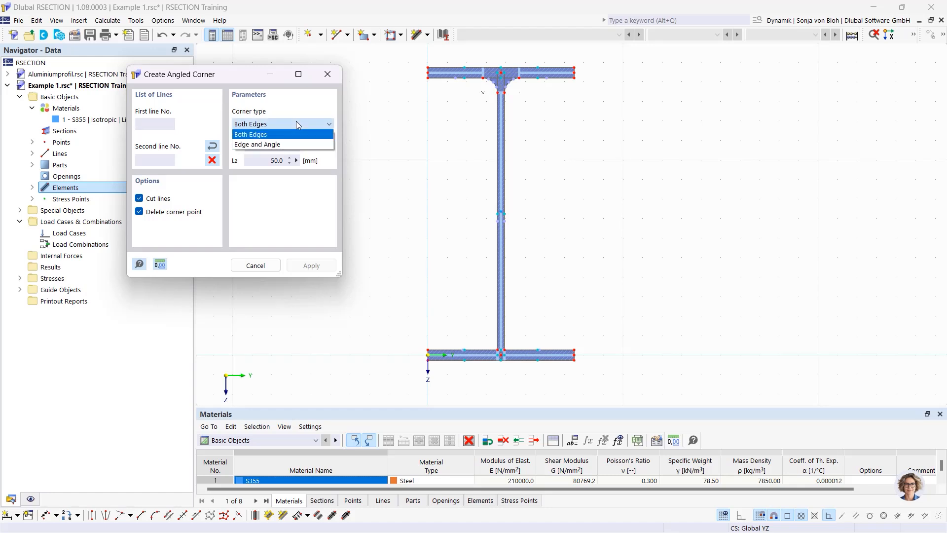
{"action": "left_click", "coordinate": [259, 146]}
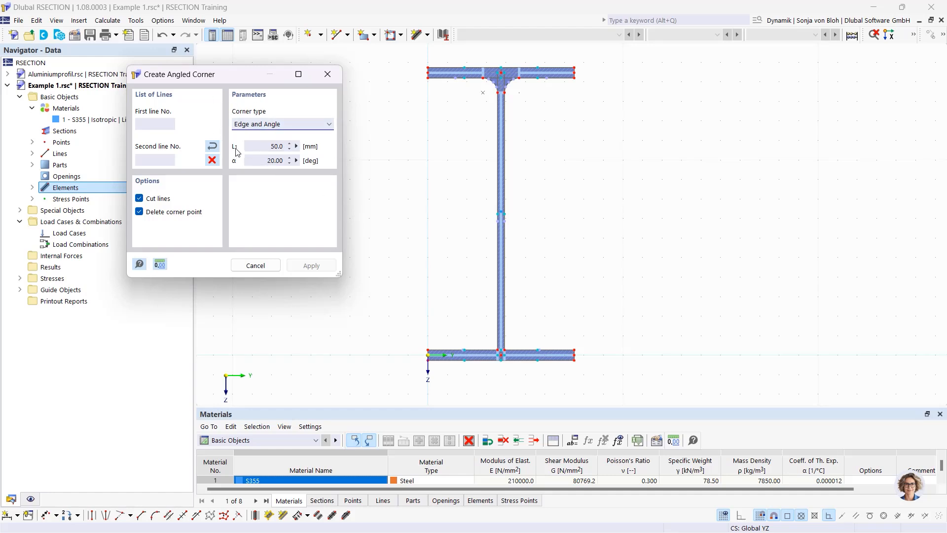
{"action": "left_click", "coordinate": [281, 146]}
{"action": "type", "text": "6*sqrt(2)"}
{"action": "left_click", "coordinate": [266, 161]}
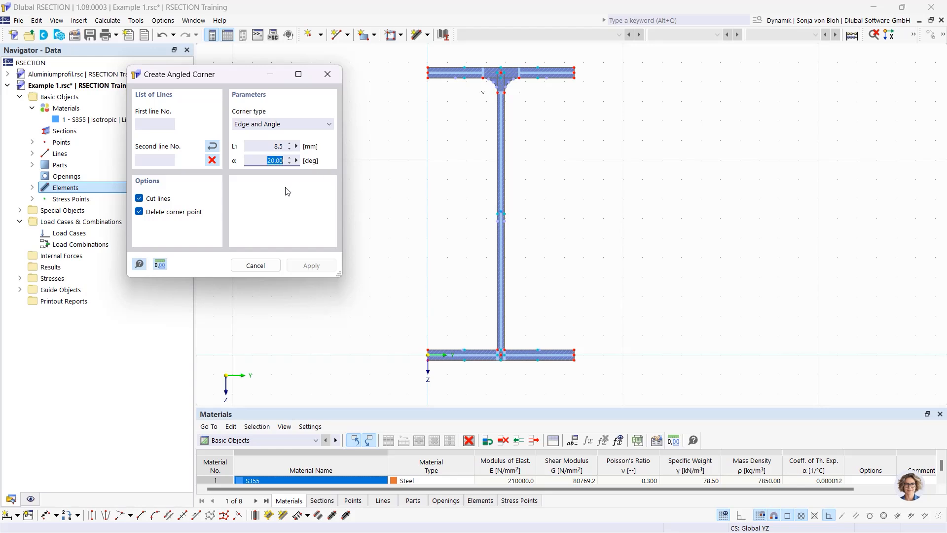
{"action": "type", "text": "45"}
Create the angled corner between the bottom flange's upper left edge and the web's left edge.
{"action": "scroll", "coordinate": [465, 345], "scroll_direction": "up", "scroll_amount": 2}
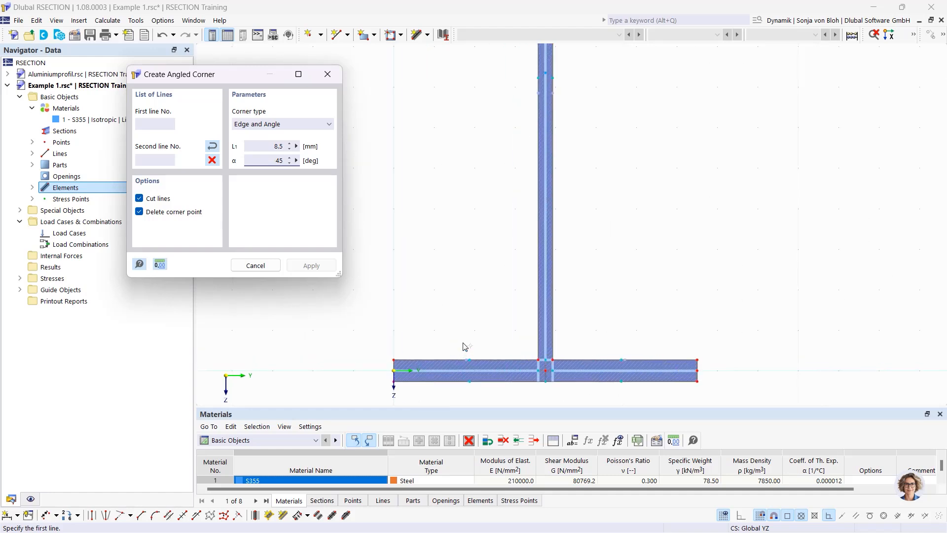
{"action": "scroll", "coordinate": [494, 349], "scroll_direction": "up", "scroll_amount": 2}
{"action": "left_click", "coordinate": [495, 357]}
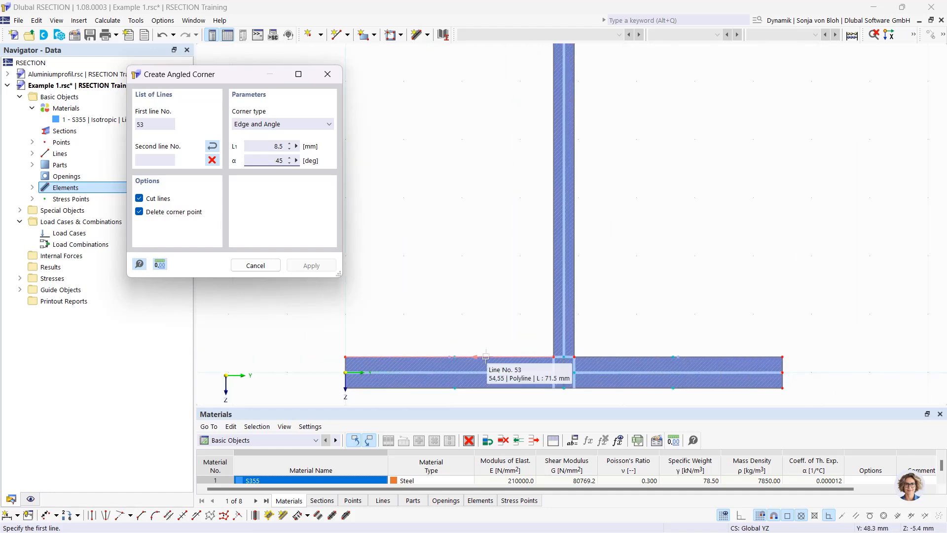
{"action": "left_click", "coordinate": [553, 317]}
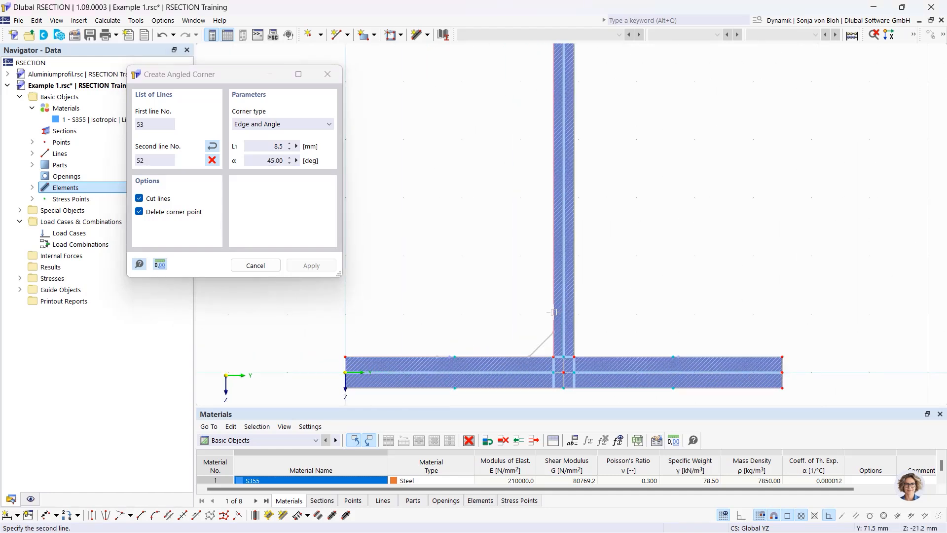
Create the matching angled corner between the web's right edge and the bottom flange's upper right edge, and end the command.
{"action": "left_click", "coordinate": [572, 306]}
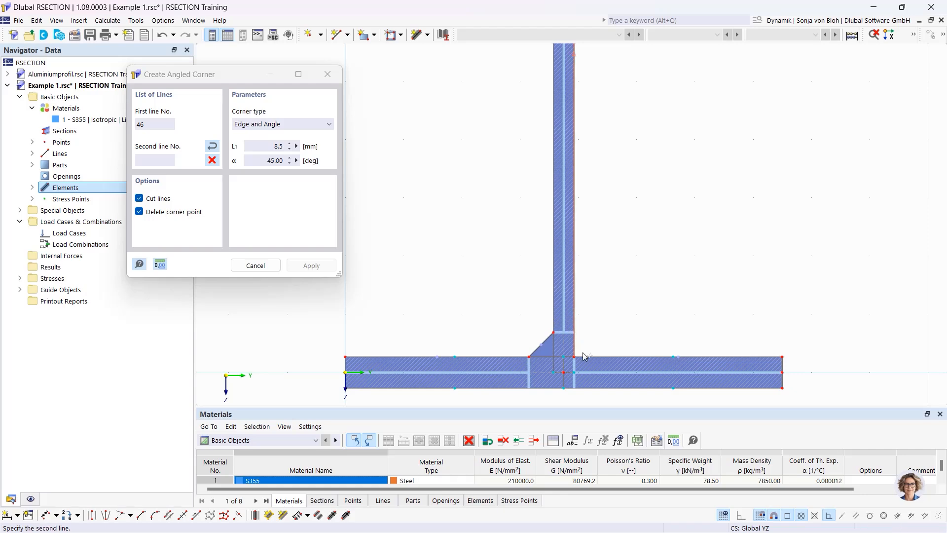
{"action": "left_click", "coordinate": [587, 357]}
{"action": "key", "text": "Escape"}
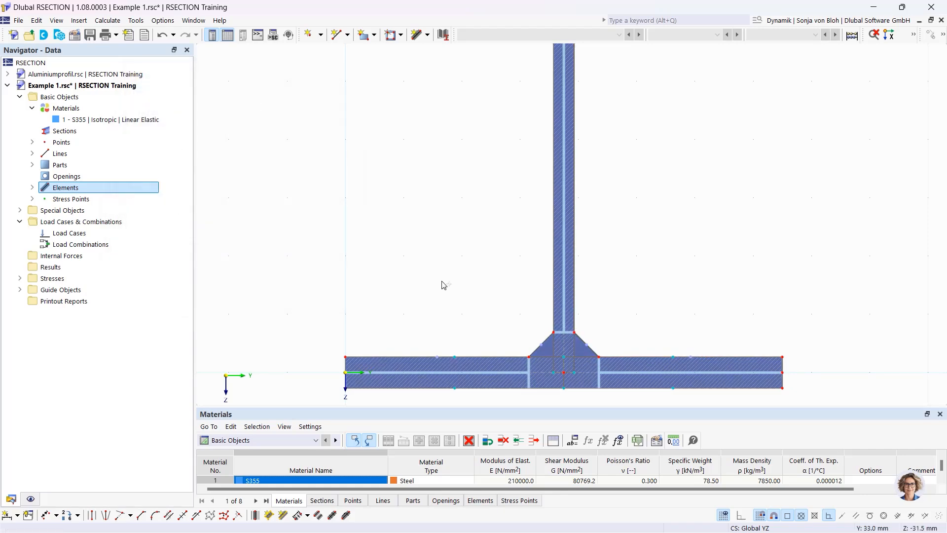
Examine the rounded web-to-flange corners and the shortened left and right elements of the top flange.
{"action": "scroll", "coordinate": [442, 284], "scroll_direction": "down", "scroll_amount": 3}
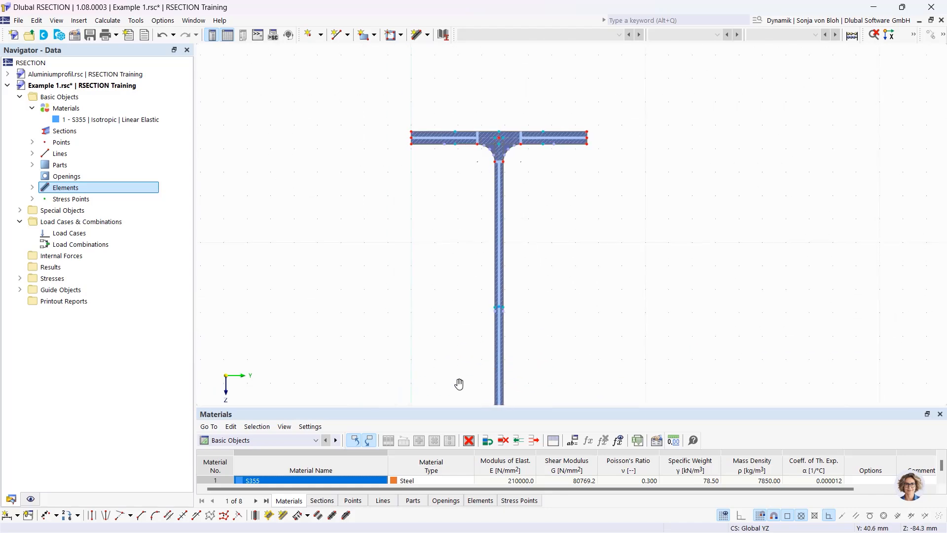
{"action": "scroll", "coordinate": [483, 227], "scroll_direction": "up", "scroll_amount": 2}
{"action": "scroll", "coordinate": [483, 227], "scroll_direction": "up", "scroll_amount": 3}
{"action": "middle_click_drag", "start_coordinate": [477, 158], "coordinate": [498, 344]}
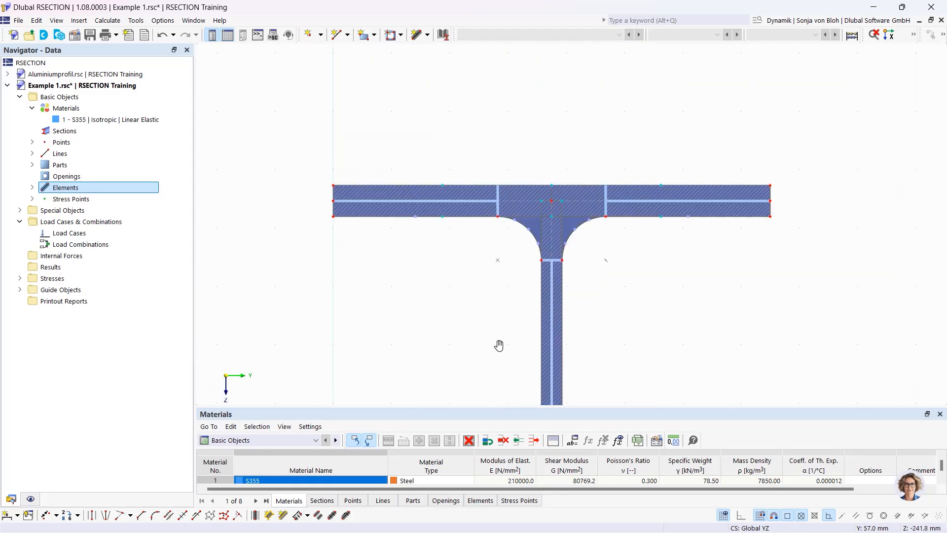
{"action": "scroll", "coordinate": [481, 217], "scroll_direction": "up", "scroll_amount": 1}
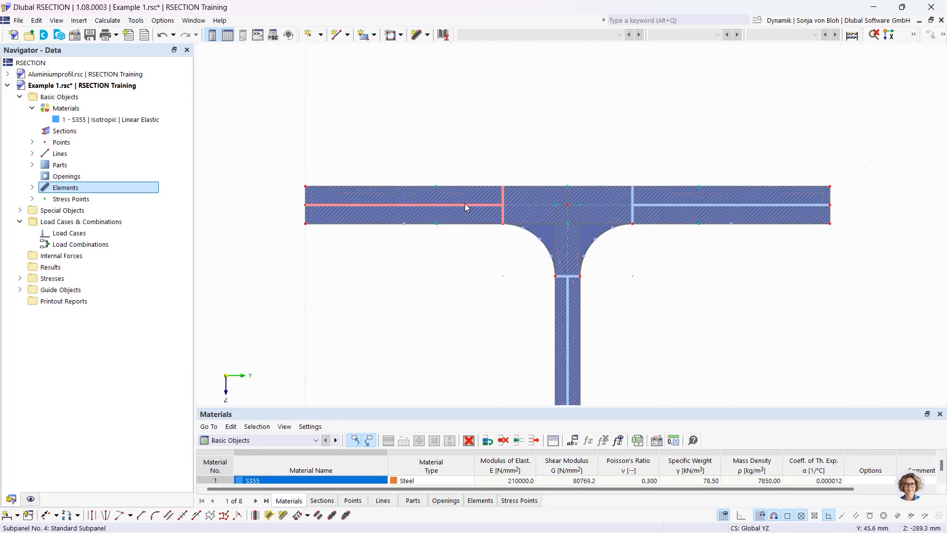
{"action": "left_click", "coordinate": [466, 204]}
{"action": "left_click", "coordinate": [664, 206]}
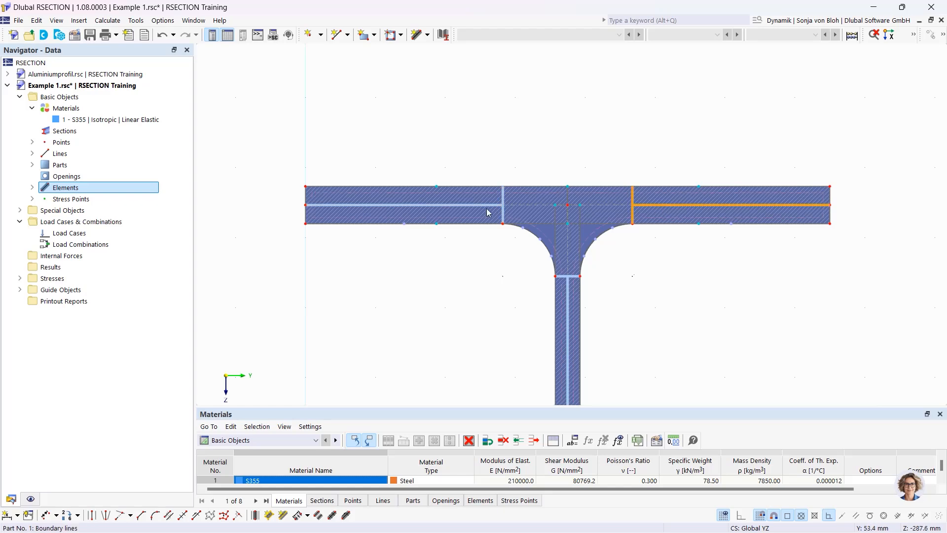
{"action": "left_click", "coordinate": [486, 203]}
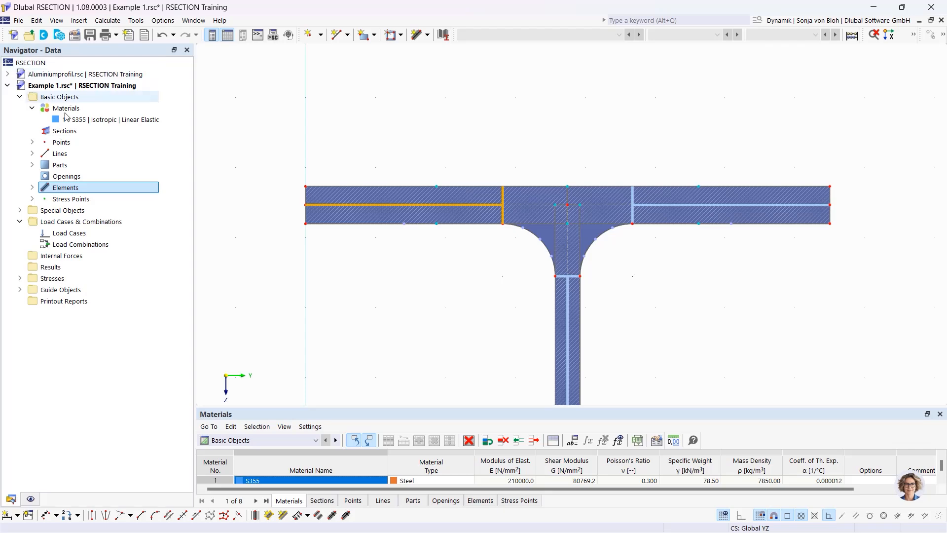
Create two permanent load cases, LC1 named N and LC2 named My.
{"action": "right_click", "coordinate": [66, 234]}
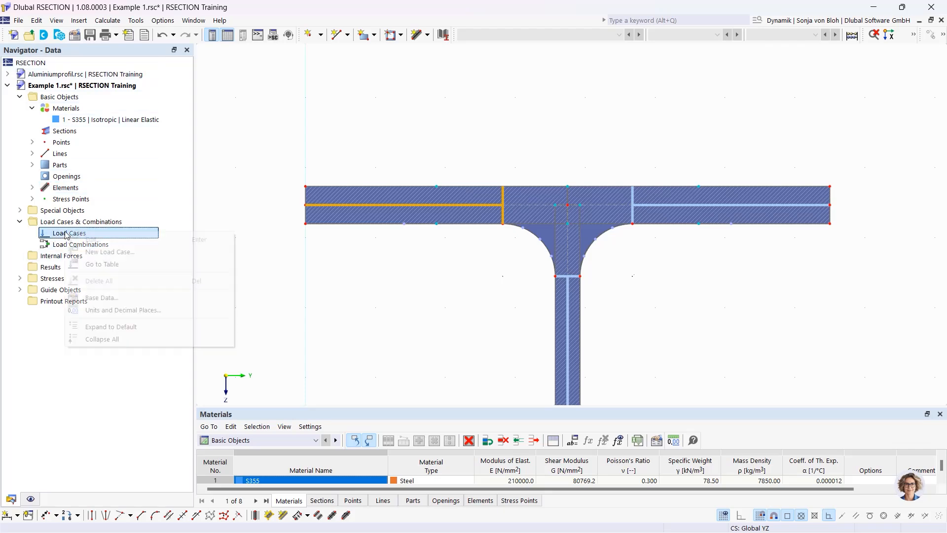
{"action": "left_click", "coordinate": [132, 255]}
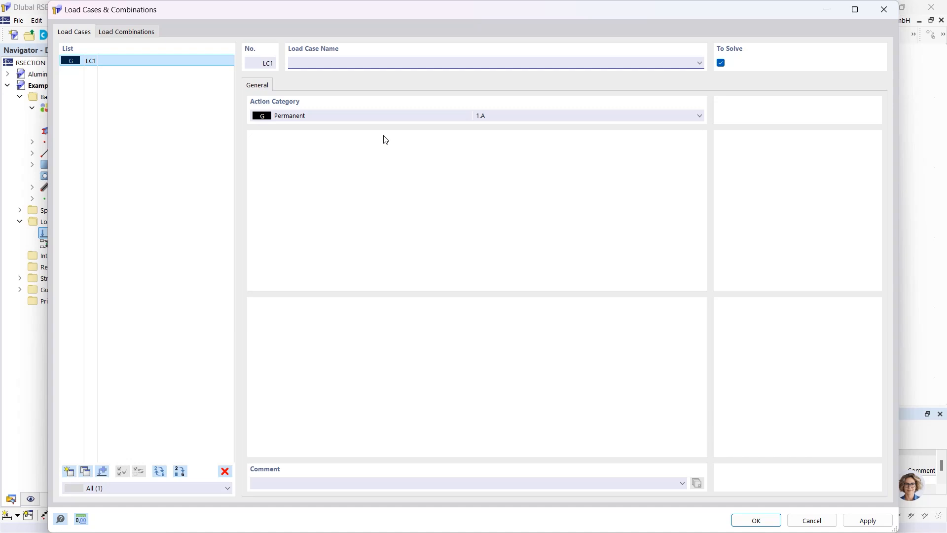
{"action": "type", "text": "N"}
{"action": "left_click", "coordinate": [69, 471]}
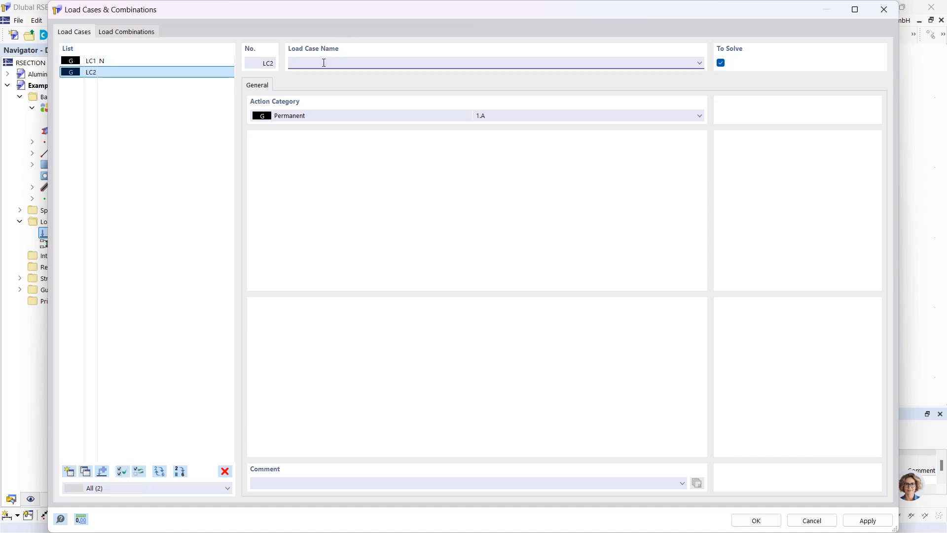
{"action": "type", "text": "My"}
Create load combination CO1 from LC1 and LC2 with factors of 1.00, and accept the load cases and combinations.
{"action": "left_click", "coordinate": [141, 33]}
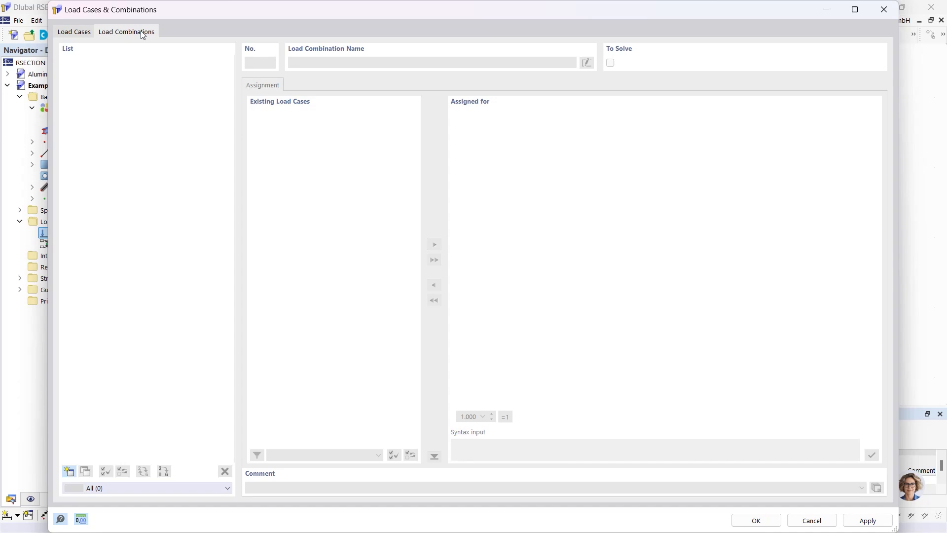
{"action": "left_click", "coordinate": [69, 472]}
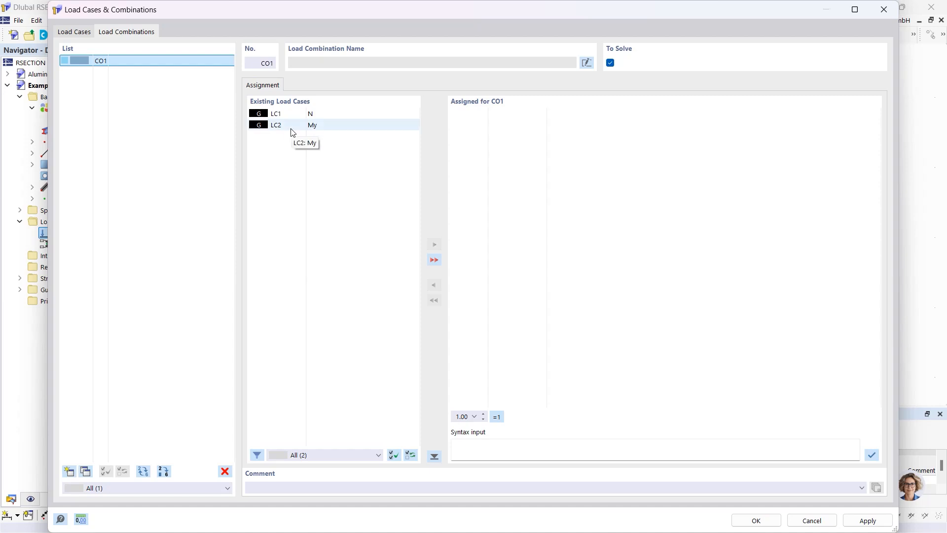
{"action": "left_click", "coordinate": [433, 260]}
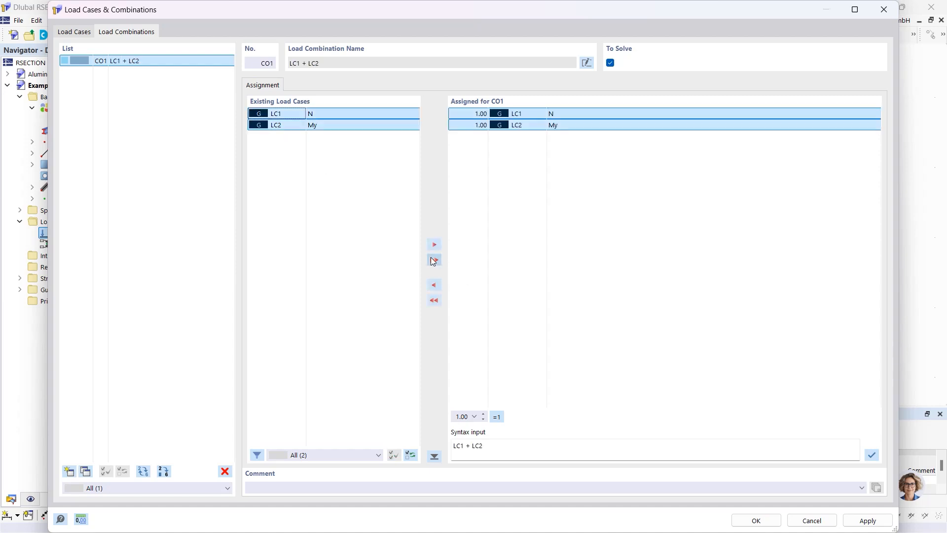
{"action": "left_click", "coordinate": [463, 114]}
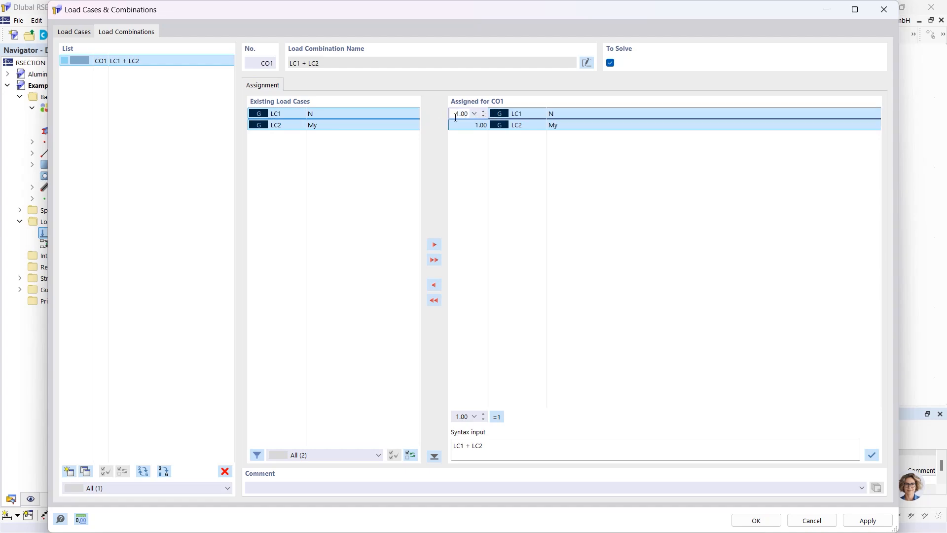
{"action": "left_click", "coordinate": [751, 521]}
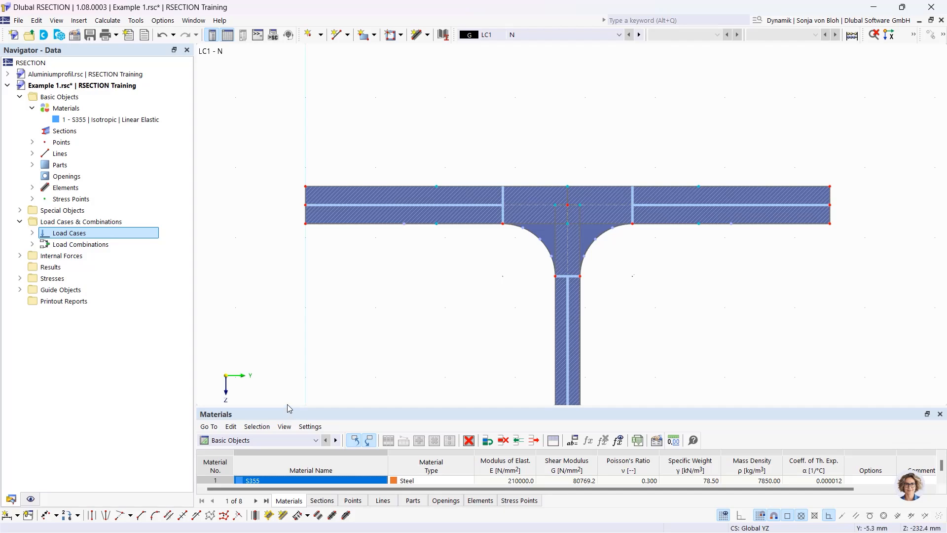
Switch the table below the model from Basic Objects to Internal Forces and adjust the table area's height.
{"action": "left_click_drag", "start_coordinate": [289, 409], "coordinate": [286, 299]}
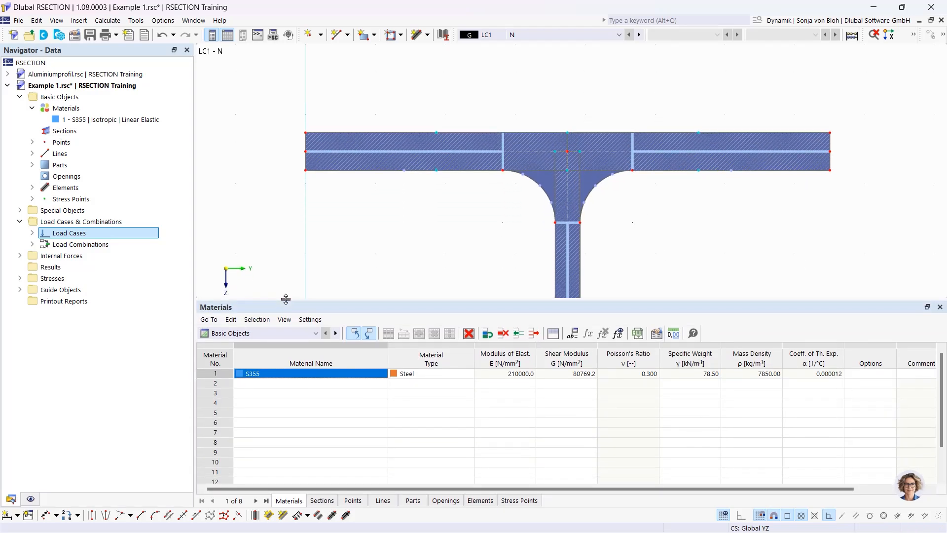
{"action": "left_click", "coordinate": [316, 333]}
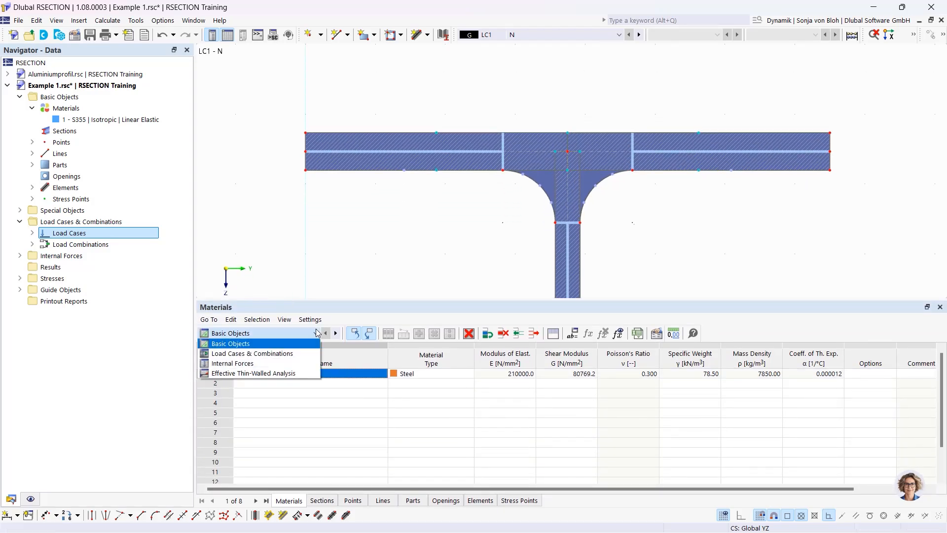
{"action": "left_click", "coordinate": [261, 364]}
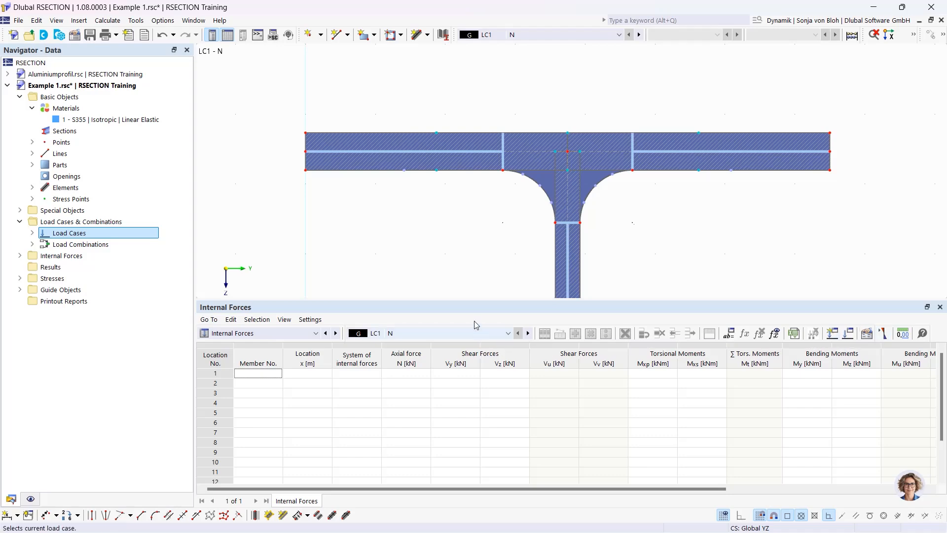
{"action": "left_click_drag", "start_coordinate": [470, 300], "coordinate": [471, 385]}
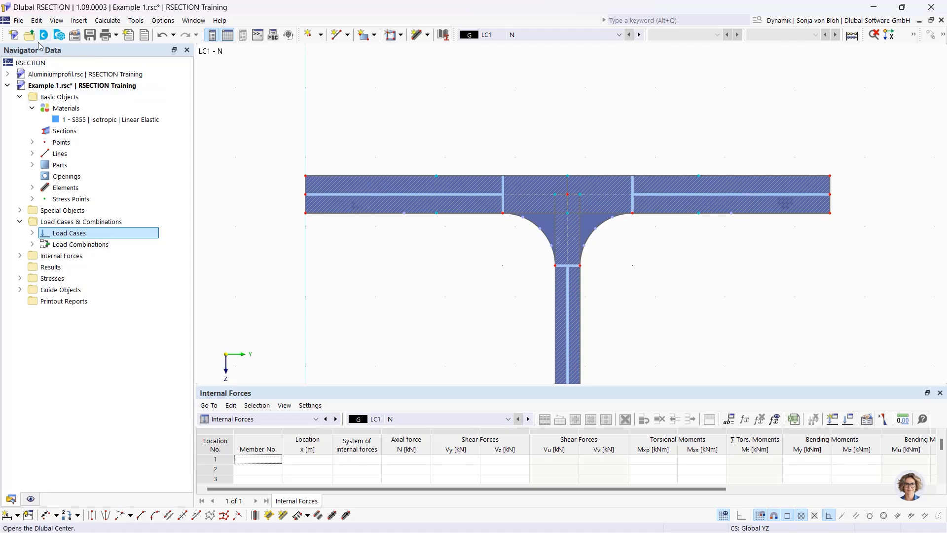
Add internal forces to LC1 for member 1 at x = 0 with an axial force N of -10 kN.
{"action": "left_click", "coordinate": [19, 256]}
{"action": "left_click", "coordinate": [31, 266]}
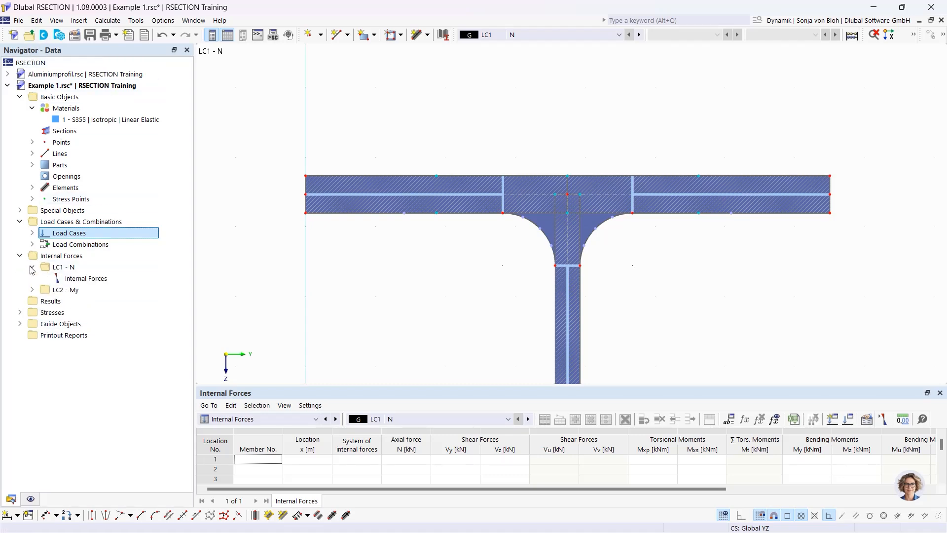
{"action": "left_click", "coordinate": [99, 279]}
{"action": "double_click", "coordinate": [99, 279]}
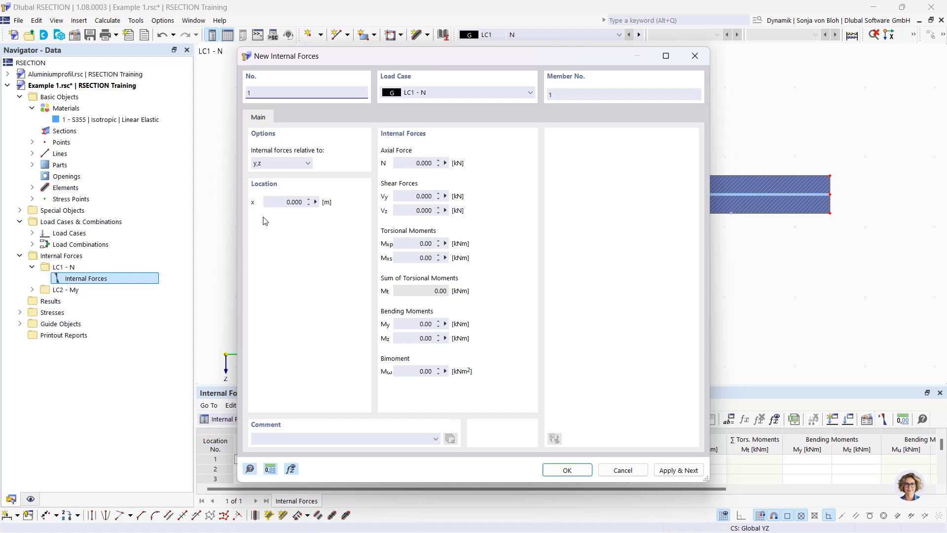
{"action": "left_click", "coordinate": [423, 163]}
{"action": "type", "text": "-10"}
{"action": "left_click", "coordinate": [416, 196]}
{"action": "left_click", "coordinate": [676, 473]}
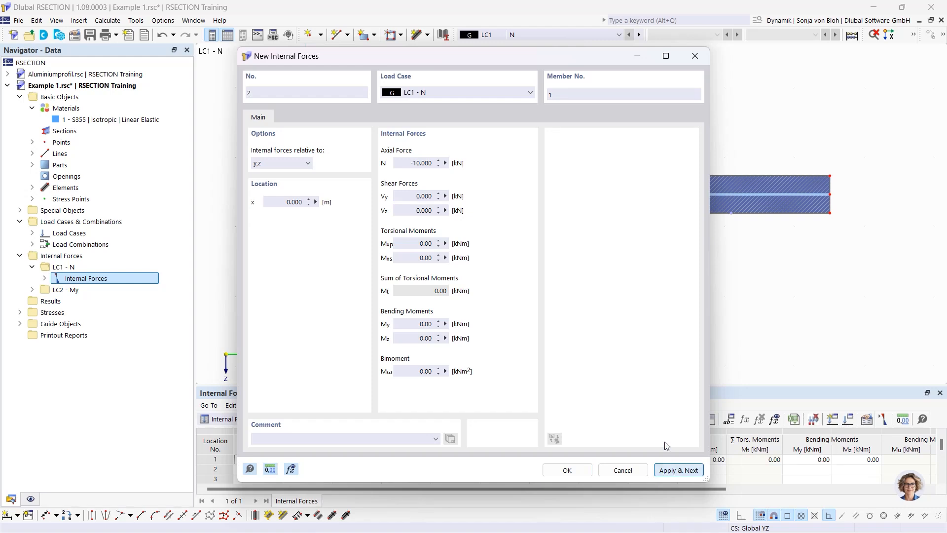
Add internal forces to LC2 with axial force N = 0 and bending moment My = 100 kNm.
{"action": "left_click", "coordinate": [483, 93]}
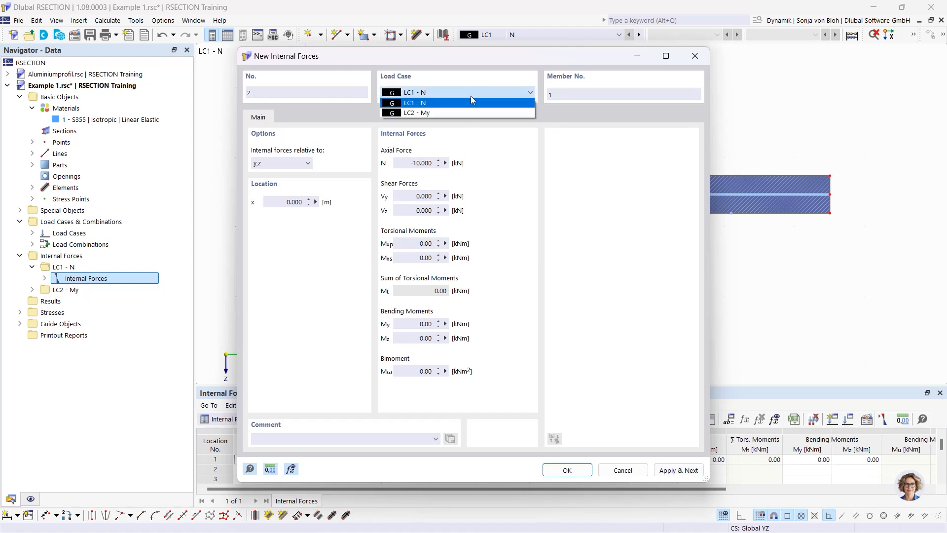
{"action": "left_click", "coordinate": [451, 111]}
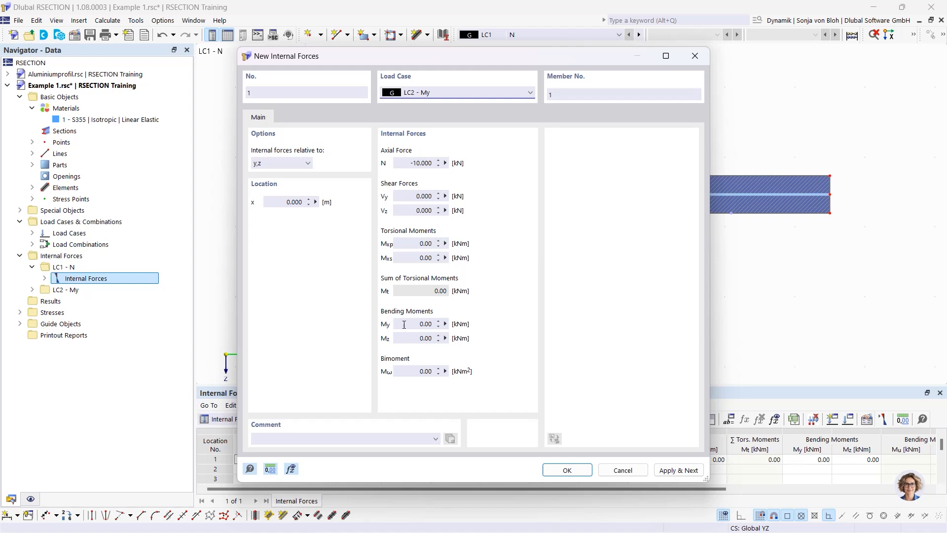
{"action": "left_click", "coordinate": [403, 162]}
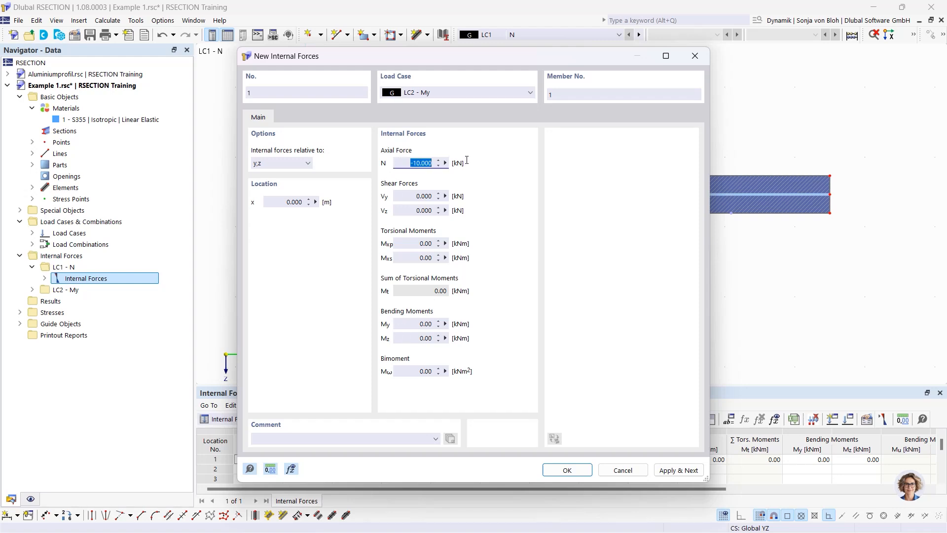
{"action": "type", "text": "0"}
{"action": "left_click", "coordinate": [417, 323]}
{"action": "type", "text": "100"}
{"action": "left_click", "coordinate": [566, 470]}
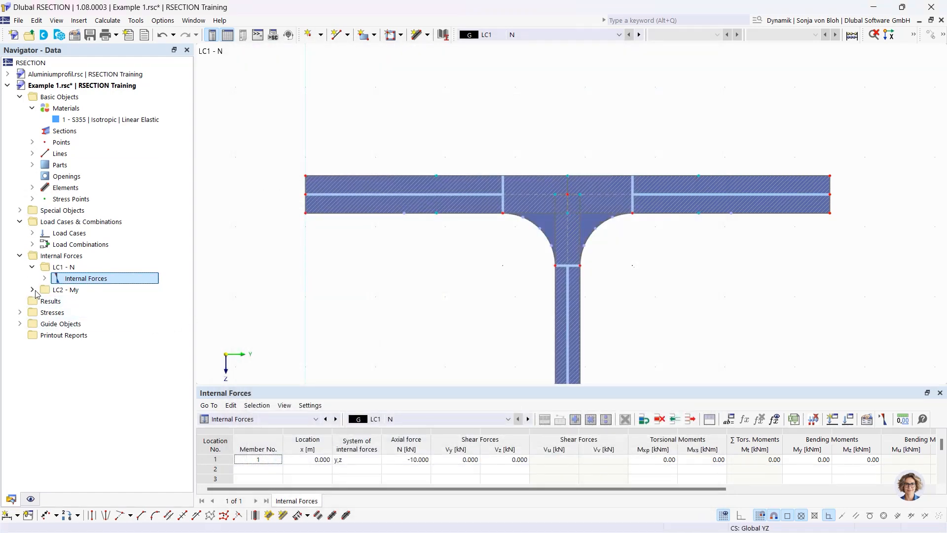
Review the internal force entries listed under load cases LC1 and LC2.
{"action": "left_click", "coordinate": [45, 278]}
{"action": "left_click", "coordinate": [103, 290]}
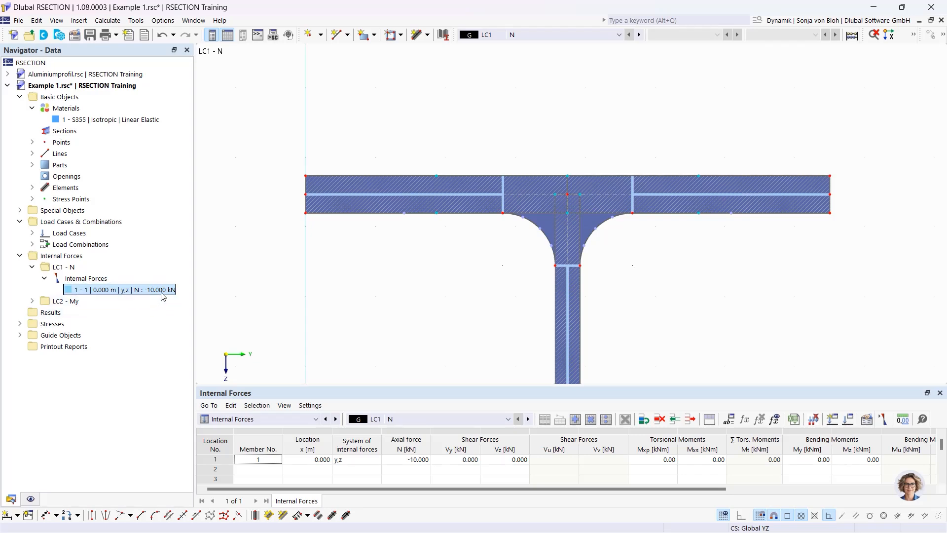
{"action": "left_click", "coordinate": [32, 301]}
{"action": "left_click", "coordinate": [45, 312]}
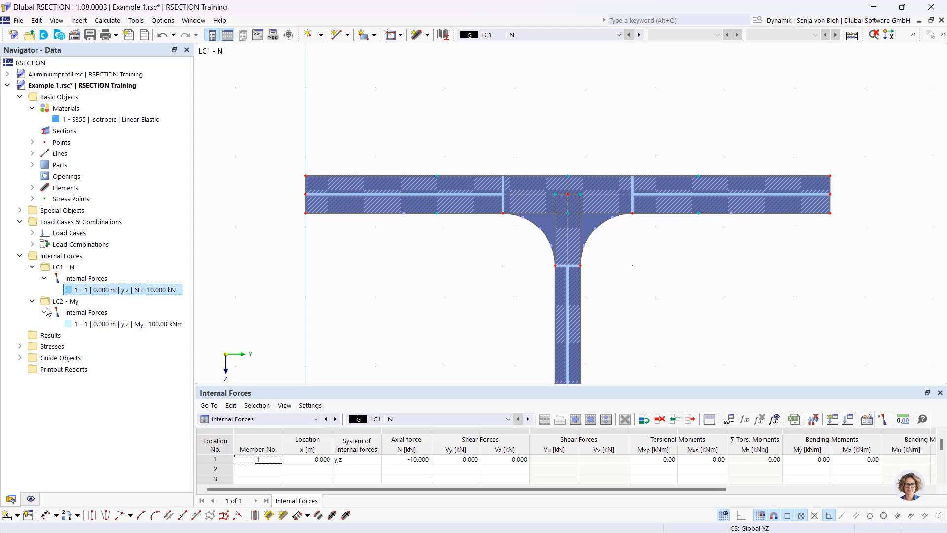
{"action": "left_click", "coordinate": [127, 324]}
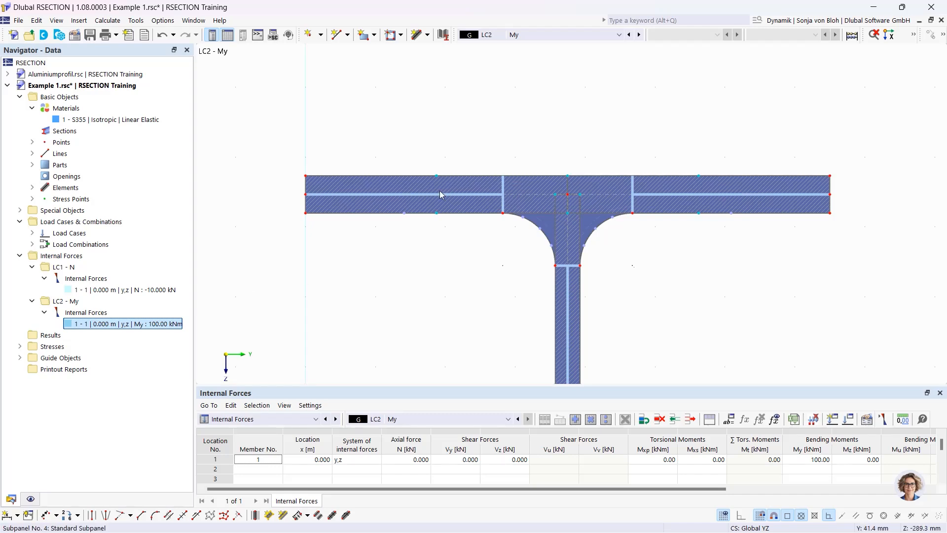
Start a new standard stress point in Example 1 and number it 100.
{"action": "mouse_move", "coordinate": [436, 178]}
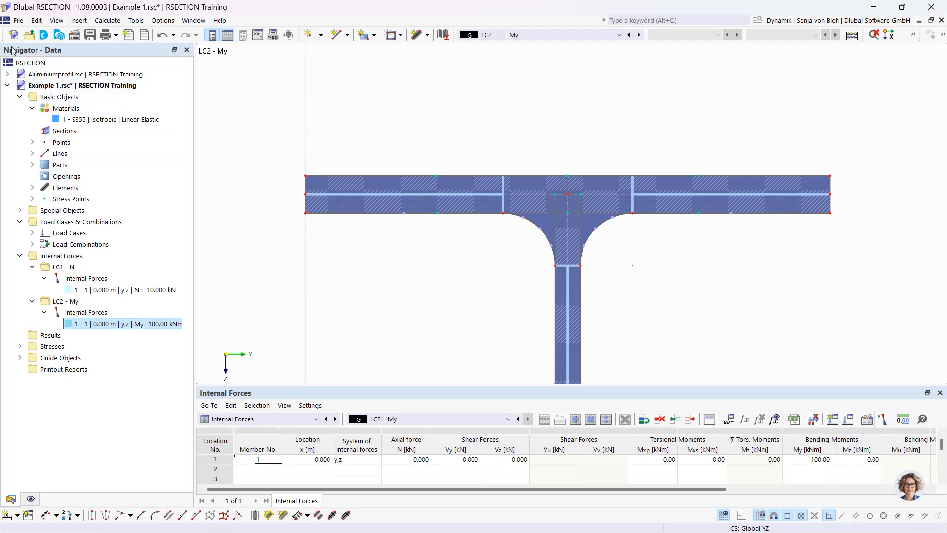
{"action": "left_click", "coordinate": [32, 199]}
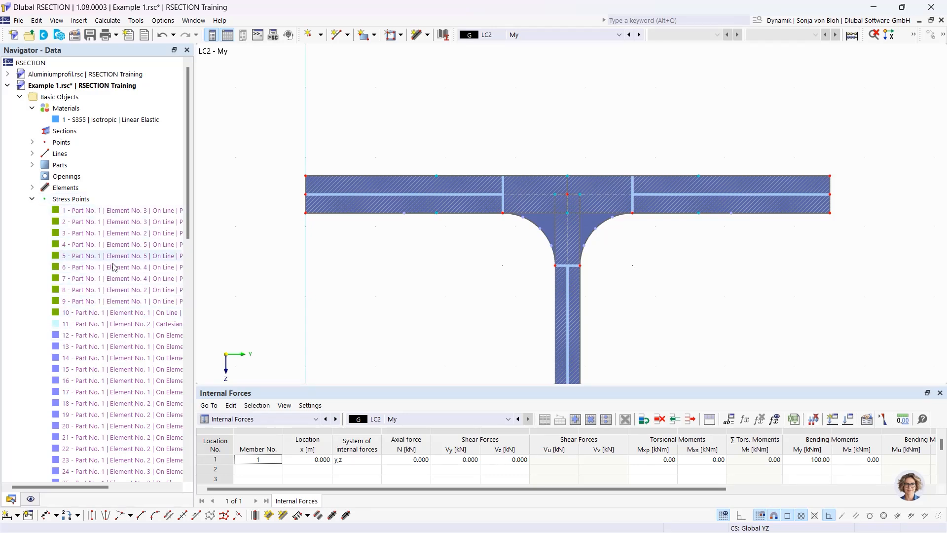
{"action": "right_click", "coordinate": [82, 202]}
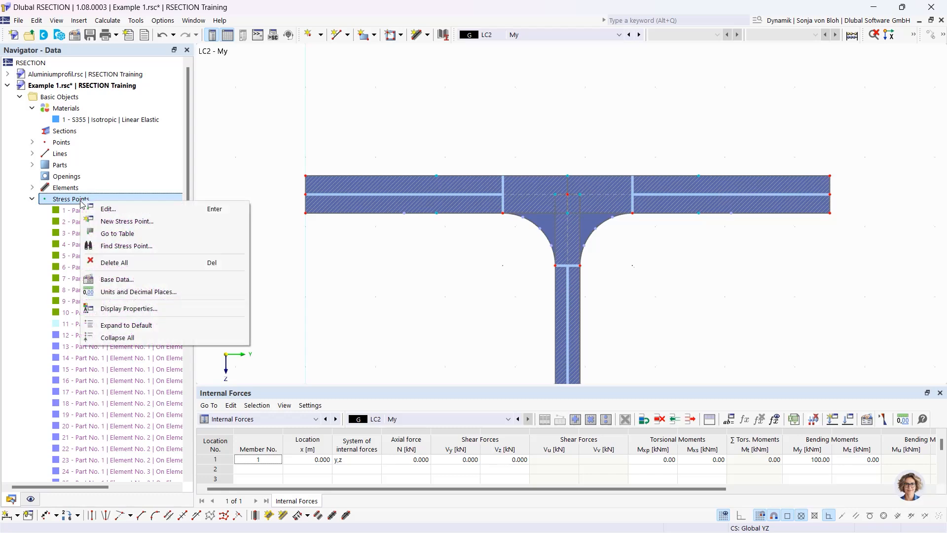
{"action": "left_click", "coordinate": [117, 223]}
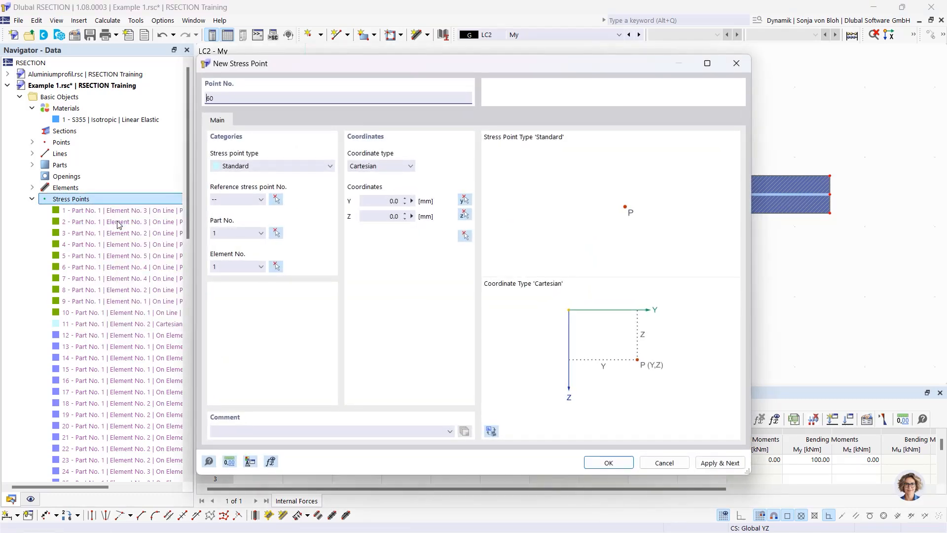
{"action": "double_click", "coordinate": [222, 102]}
{"action": "type", "text": "100"}
{"action": "left_click", "coordinate": [382, 201]}
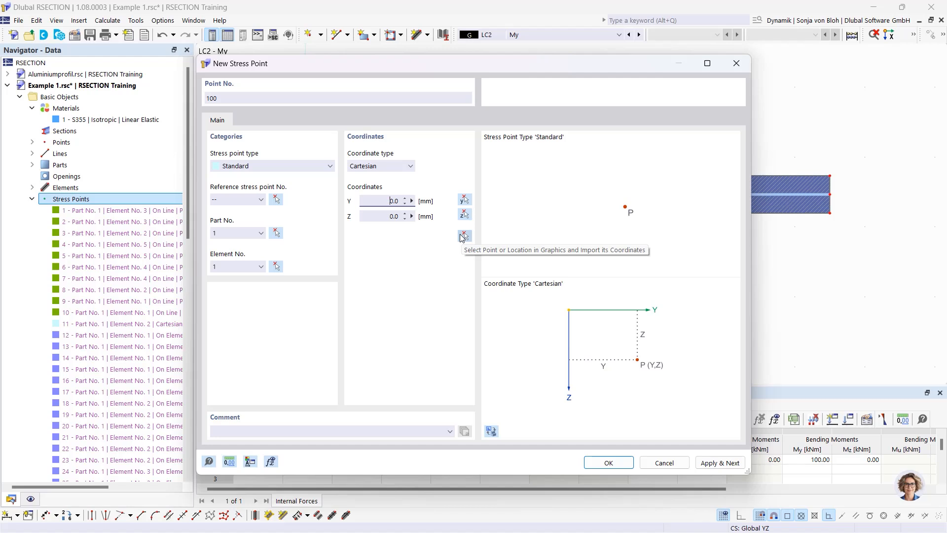
Set the new stress point's Cartesian coordinates to Y = 75 mm and Z = -100 mm and create it.
{"action": "left_click", "coordinate": [378, 202]}
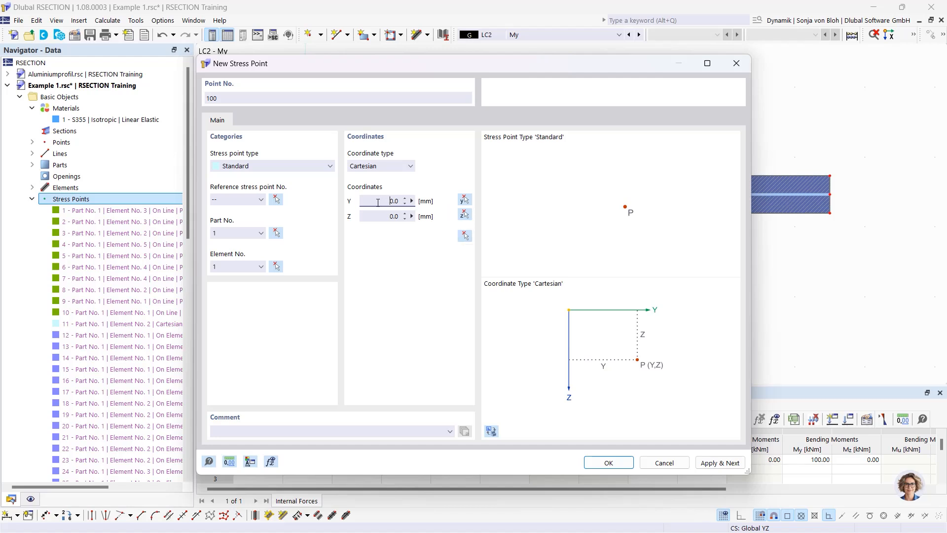
{"action": "left_click_drag", "start_coordinate": [407, 206], "coordinate": [427, 208]}
{"action": "type", "text": "75"}
{"action": "left_click_drag", "start_coordinate": [387, 219], "coordinate": [411, 217]}
{"action": "key", "text": "BackSpace"}
{"action": "type", "text": "-100"}
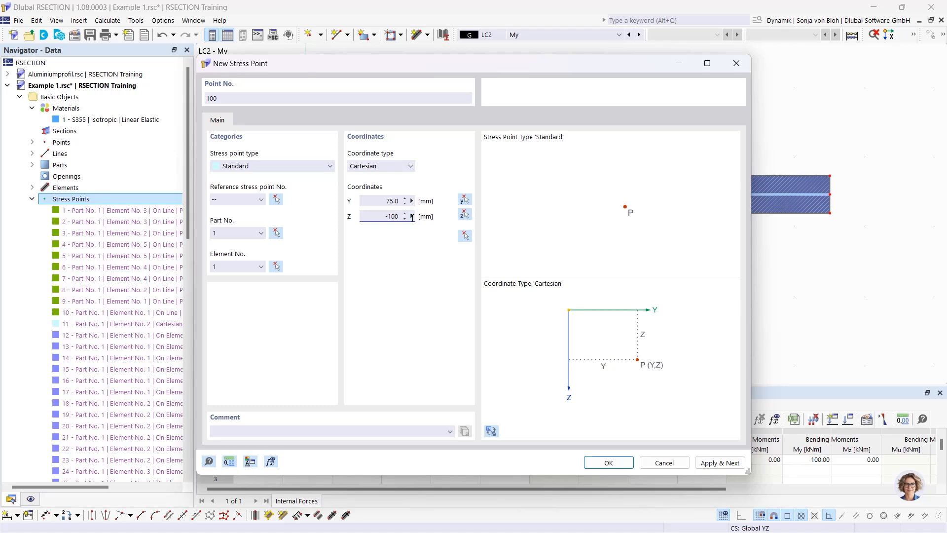
{"action": "left_click", "coordinate": [607, 463]}
Locate stress point 100 on the web and display object numbering in the model, including stress point numbers.
{"action": "scroll", "coordinate": [364, 130], "scroll_direction": "down", "scroll_amount": 5}
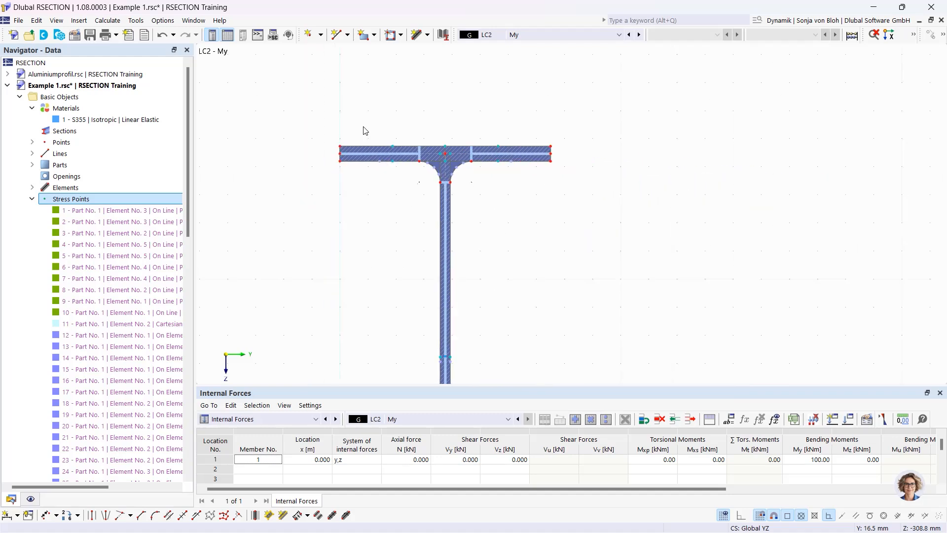
{"action": "middle_click_drag", "start_coordinate": [409, 236], "coordinate": [433, 187]}
{"action": "scroll", "coordinate": [438, 225], "scroll_direction": "up", "scroll_amount": 3}
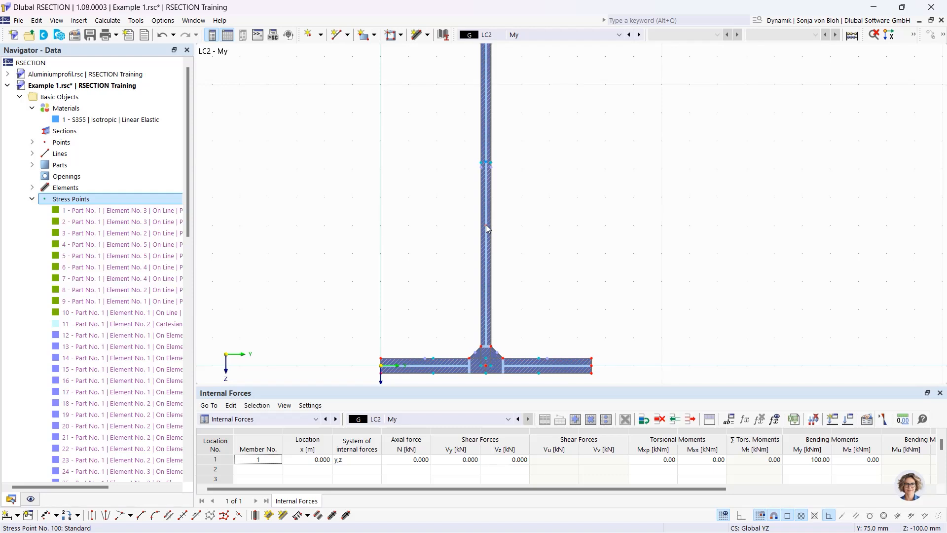
{"action": "mouse_move", "coordinate": [487, 228]}
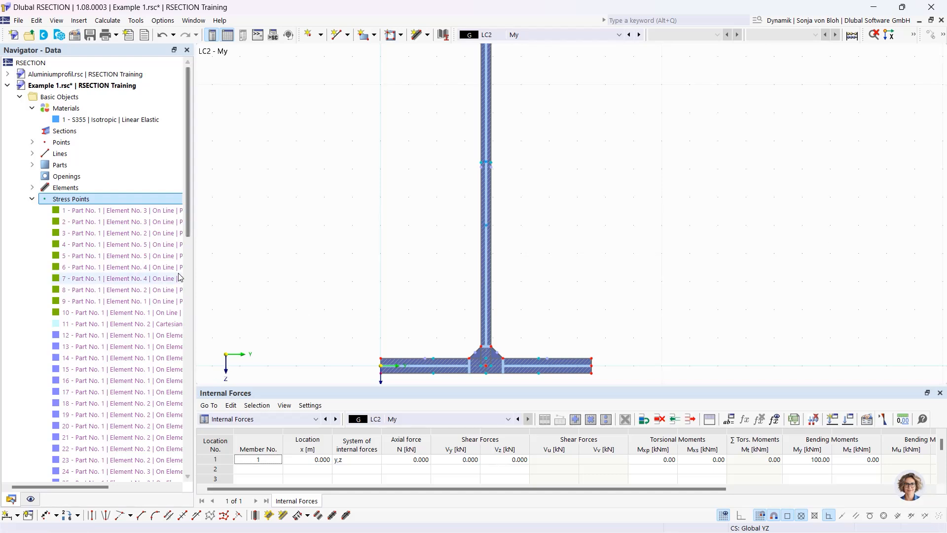
{"action": "left_click", "coordinate": [31, 499]}
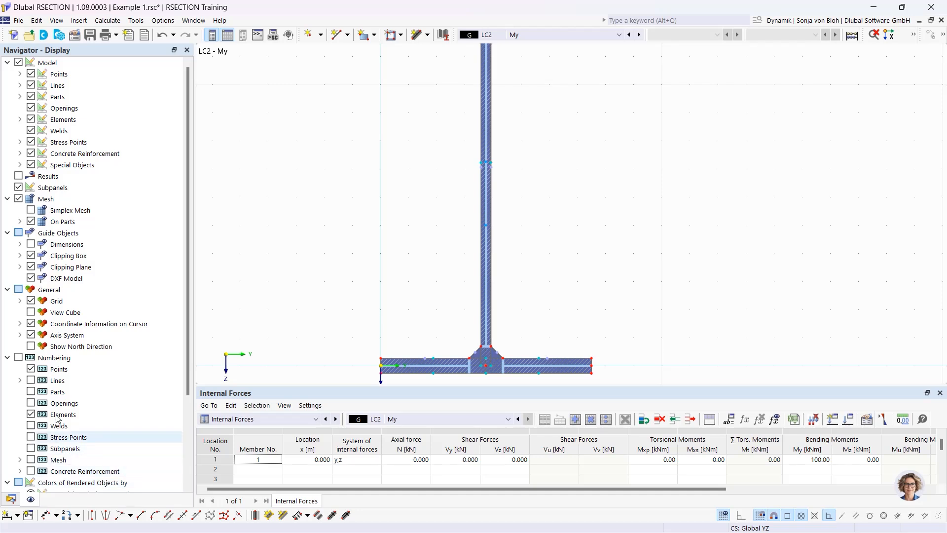
{"action": "left_click", "coordinate": [18, 358]}
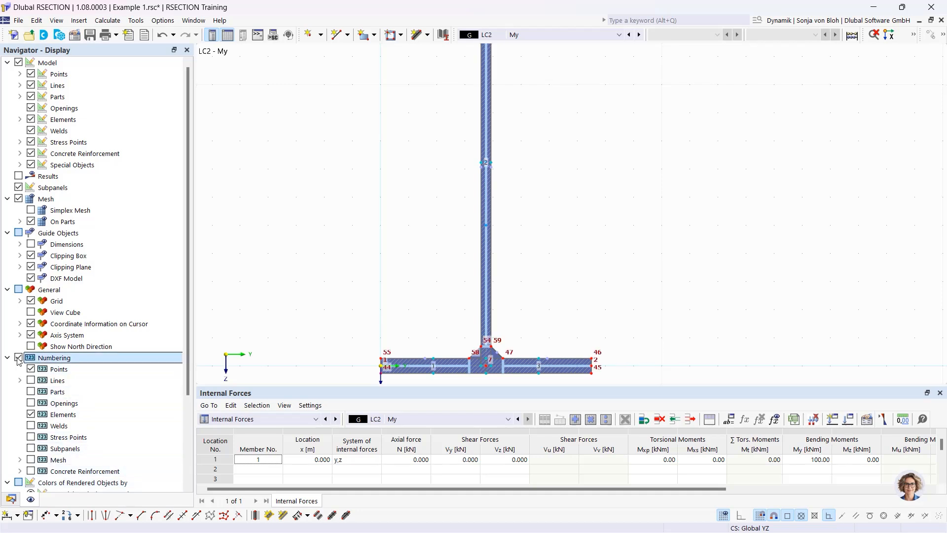
{"action": "scroll", "coordinate": [18, 359], "scroll_direction": "down", "scroll_amount": 3}
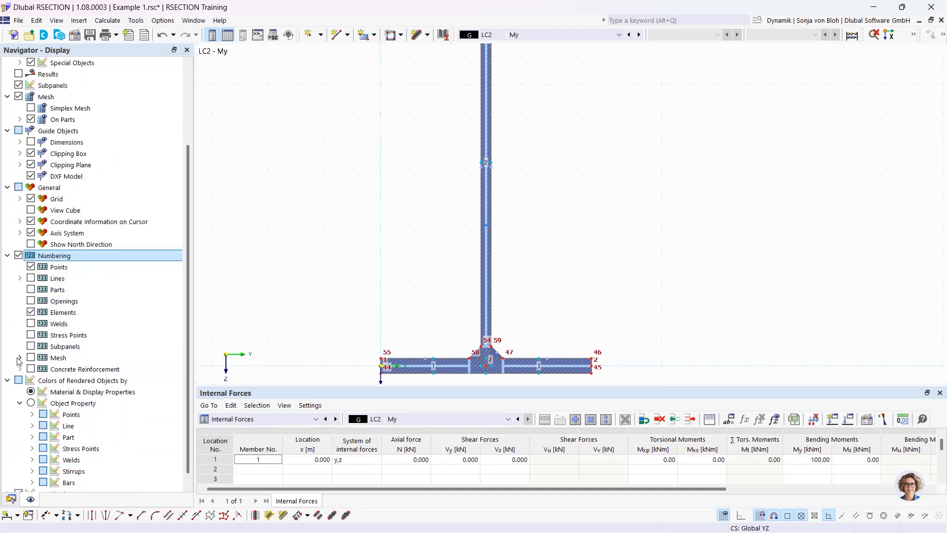
{"action": "left_click", "coordinate": [31, 335]}
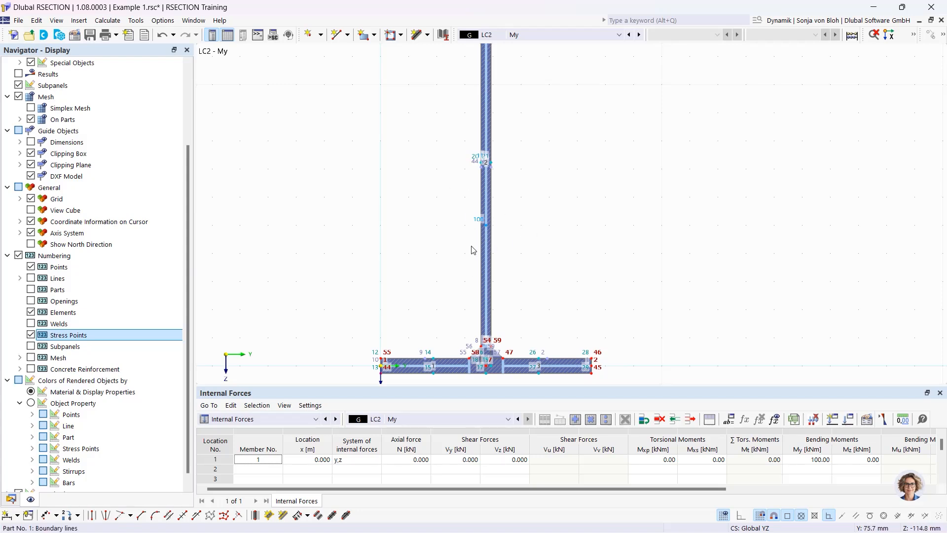
Hide the object numbering again and return to the model data tree with the stress point list collapsed.
{"action": "left_click", "coordinate": [19, 256]}
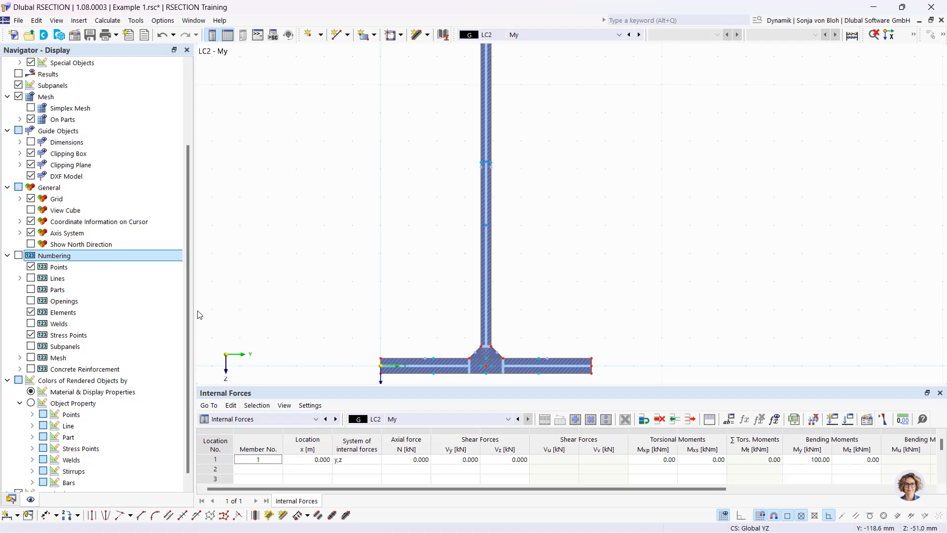
{"action": "left_click", "coordinate": [11, 499]}
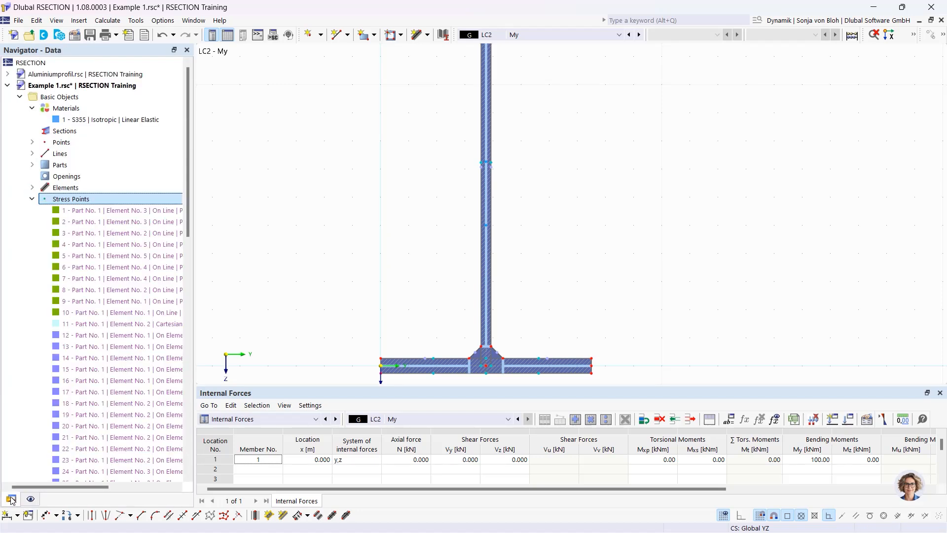
{"action": "left_click", "coordinate": [33, 199]}
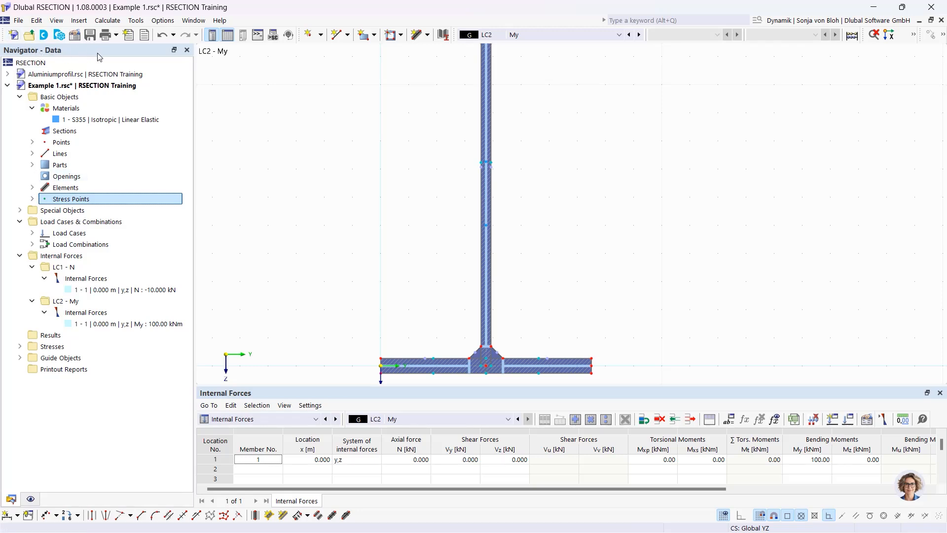
Examine the stress configuration, checking the definitions of the total normal, total shear and von Mises equivalent stresses.
{"action": "left_click", "coordinate": [20, 347]}
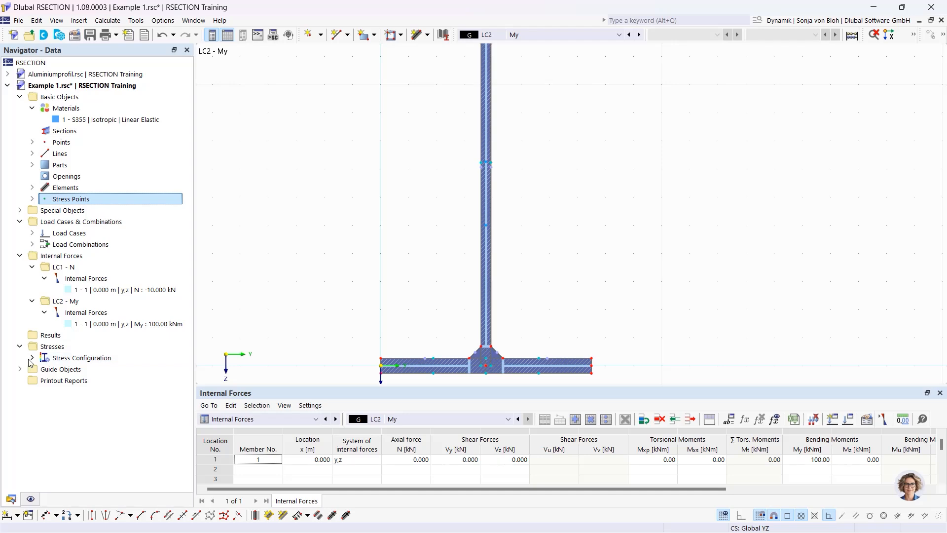
{"action": "left_click", "coordinate": [29, 359]}
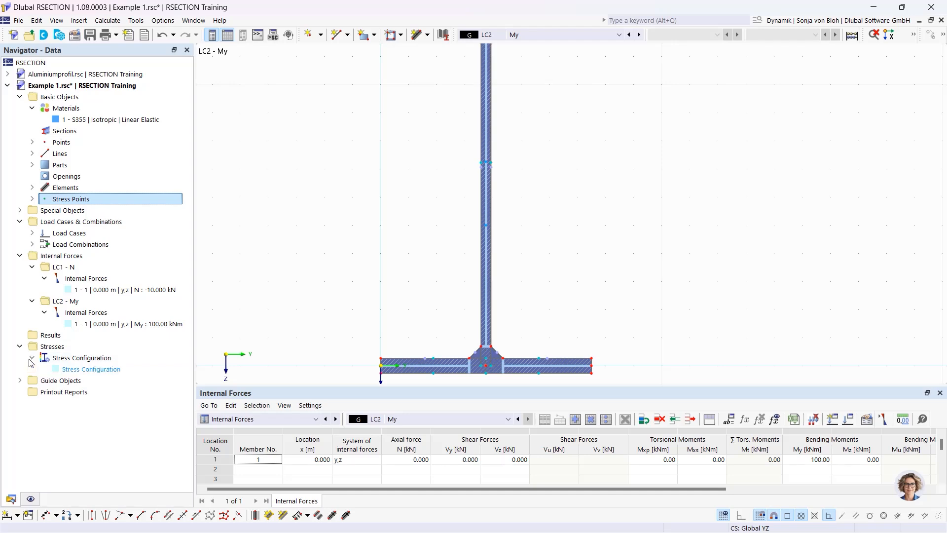
{"action": "double_click", "coordinate": [92, 369]}
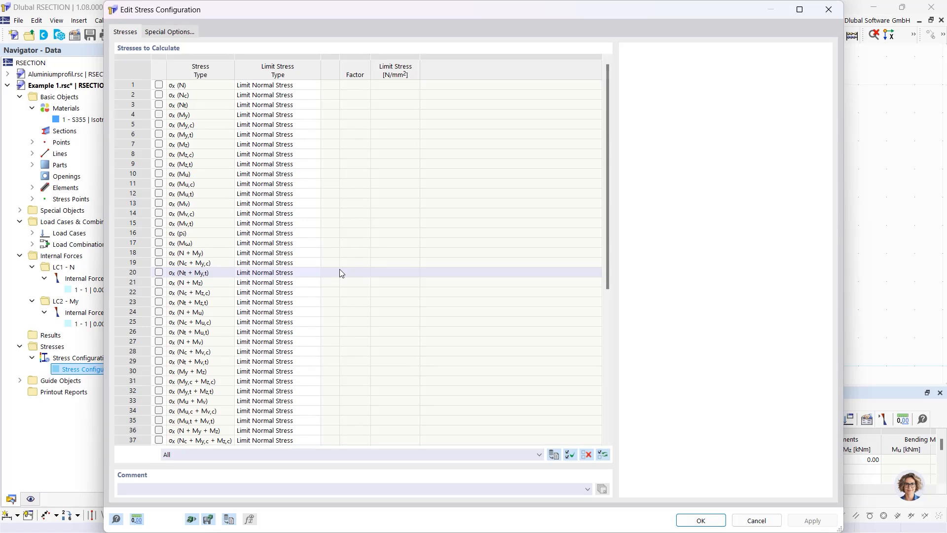
{"action": "scroll", "coordinate": [413, 359], "scroll_direction": "down", "scroll_amount": 4}
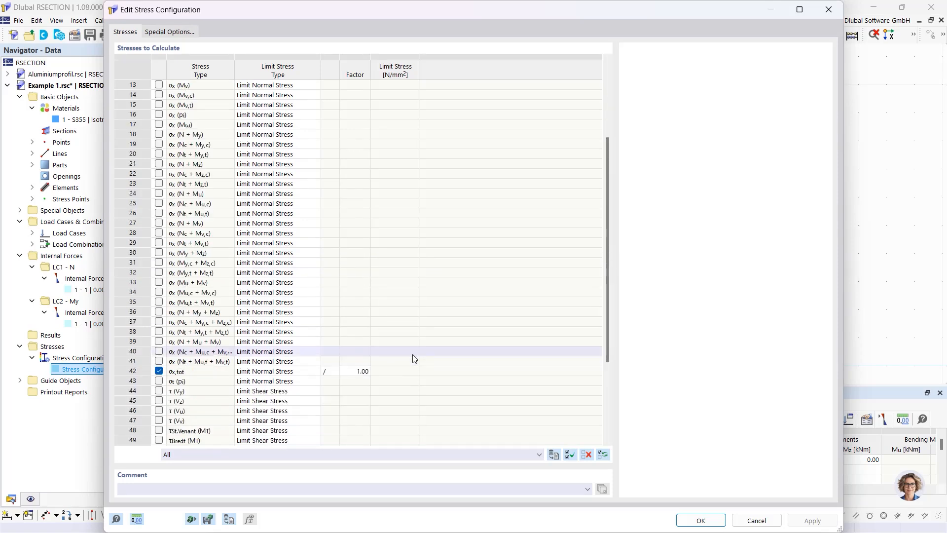
{"action": "scroll", "coordinate": [321, 372], "scroll_direction": "down", "scroll_amount": 4}
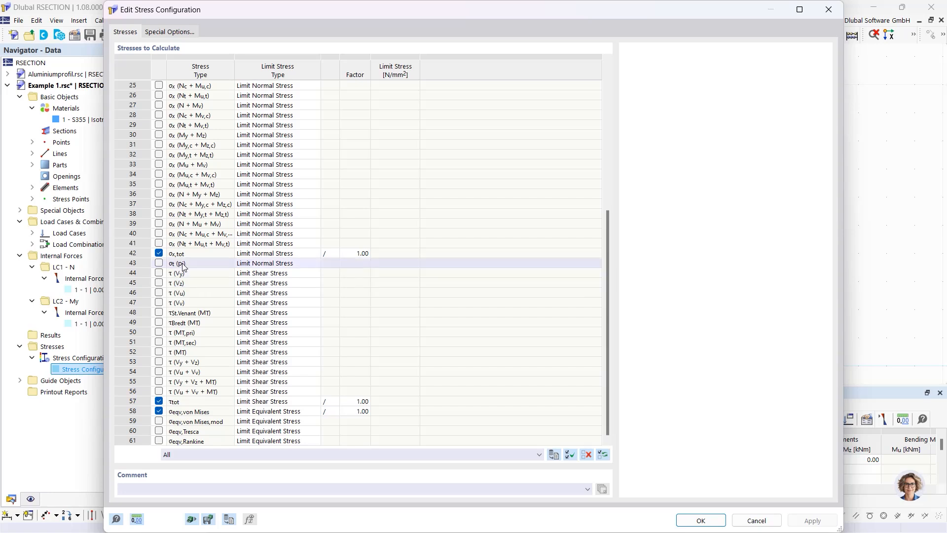
{"action": "left_click", "coordinate": [198, 254]}
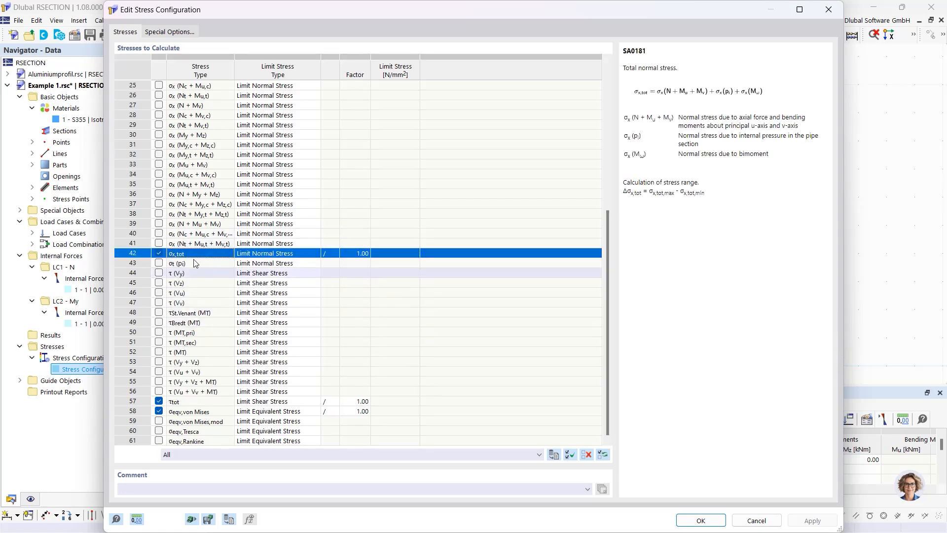
{"action": "left_click", "coordinate": [198, 402]}
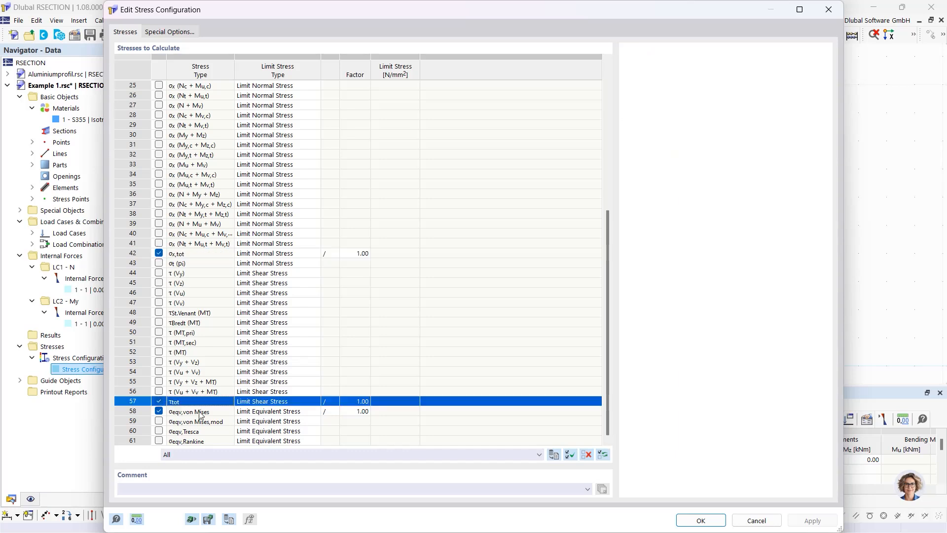
{"action": "left_click", "coordinate": [211, 412]}
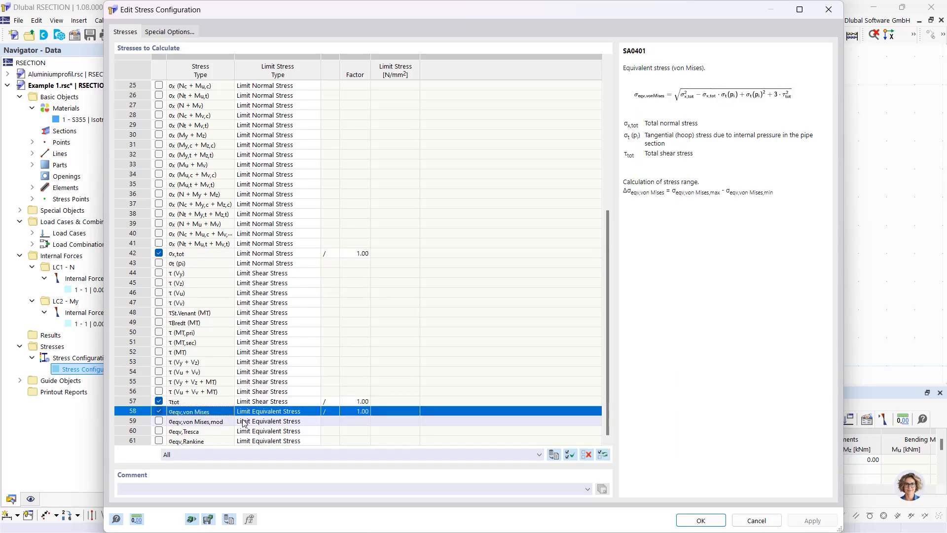
{"action": "left_click", "coordinate": [712, 522]}
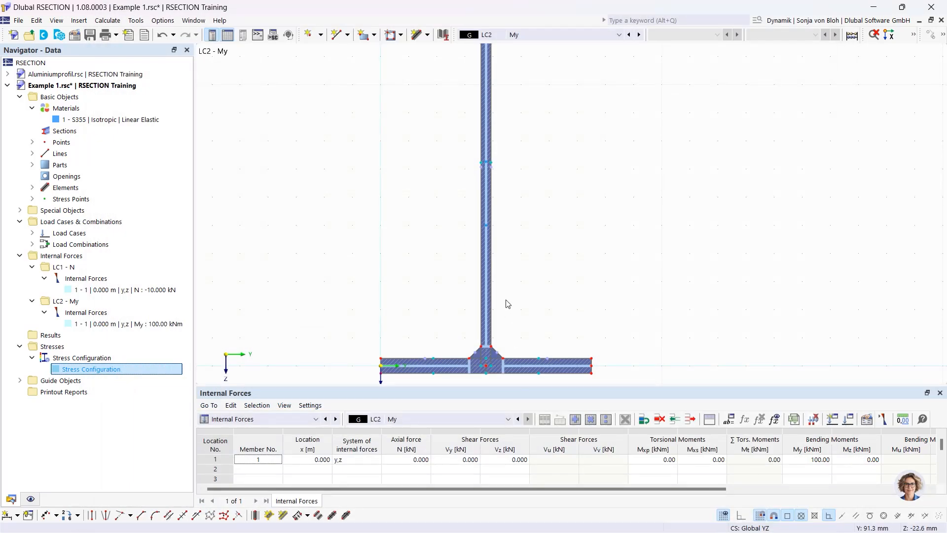
Calculate the section to obtain its properties and stress results.
{"action": "left_click", "coordinate": [114, 20]}
{"action": "left_click", "coordinate": [119, 34]}
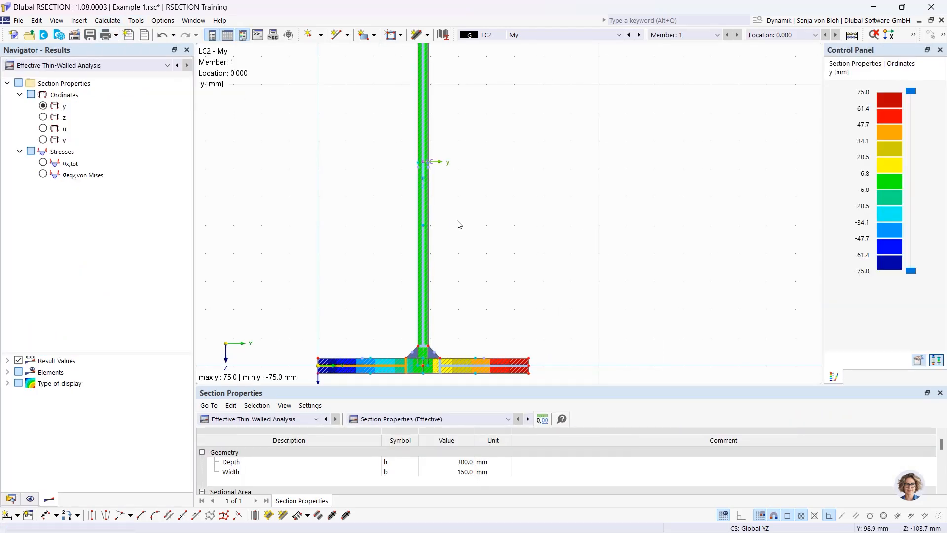
{"action": "middle_click_drag", "start_coordinate": [422, 175], "coordinate": [413, 197]}
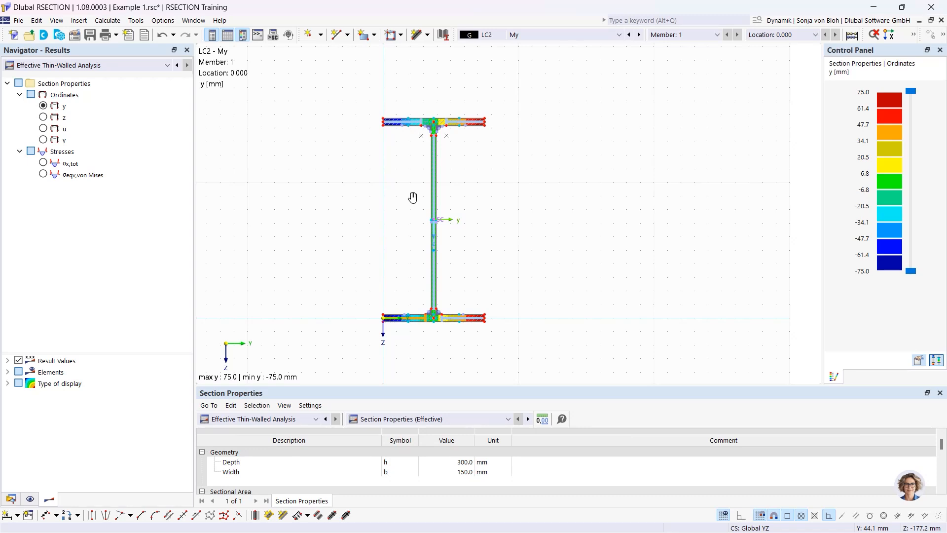
Compare the result types offered for Thin-Walled Analysis with those for Effective Thin-Walled Analysis.
{"action": "left_click", "coordinate": [73, 66]}
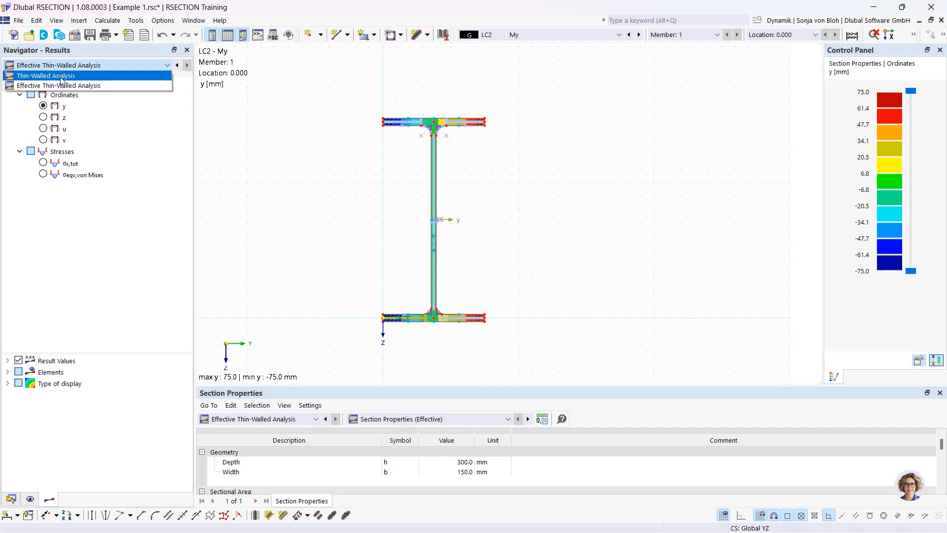
{"action": "left_click", "coordinate": [61, 77]}
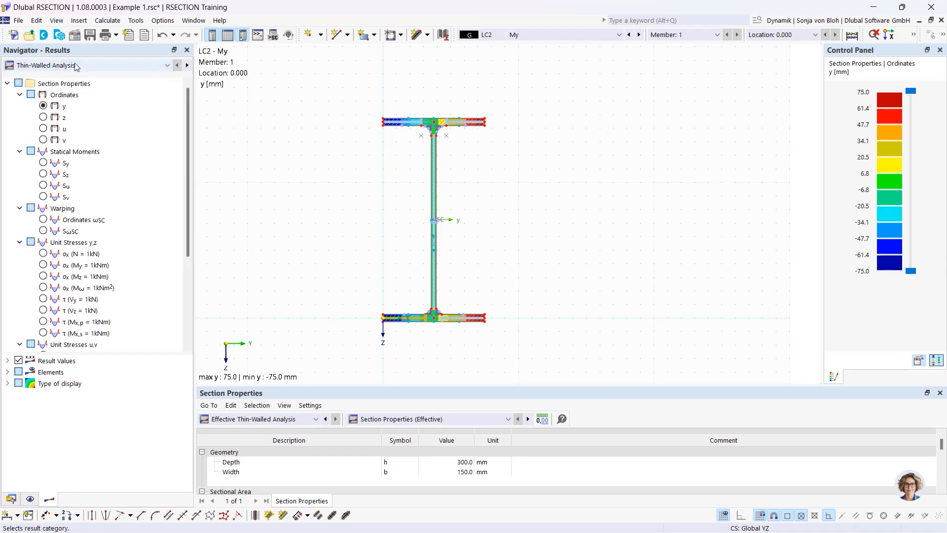
{"action": "left_click", "coordinate": [72, 66]}
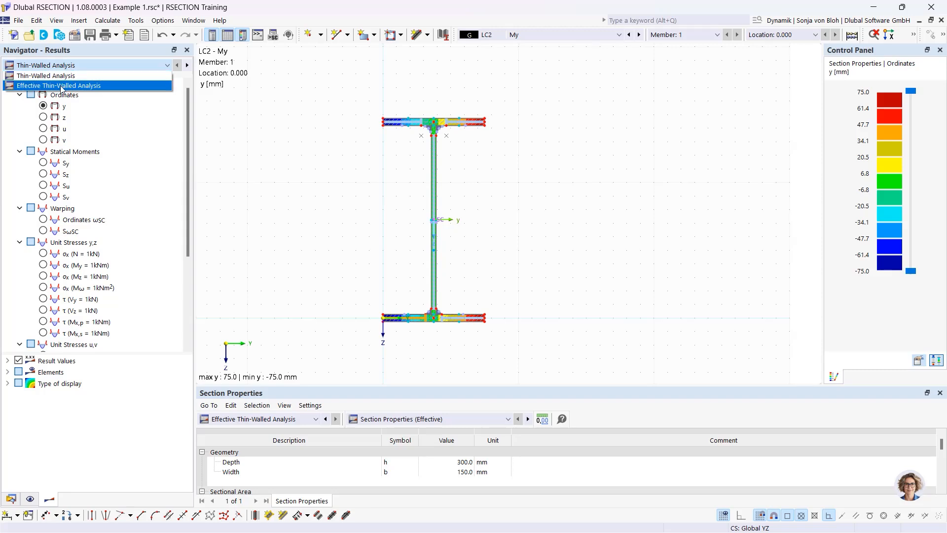
{"action": "left_click", "coordinate": [61, 86]}
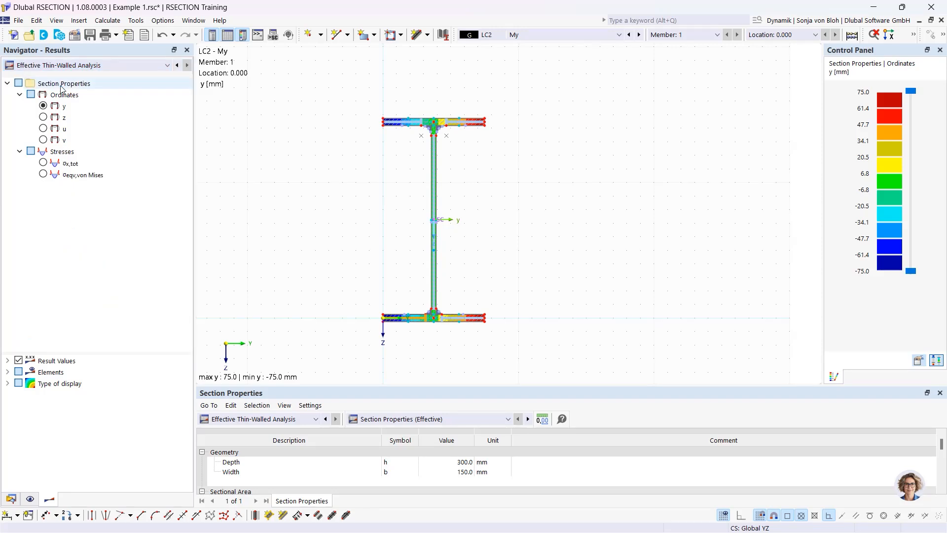
Set both the results tree and the results table to Thin-Walled Analysis.
{"action": "left_click", "coordinate": [79, 66]}
{"action": "left_click", "coordinate": [79, 77]}
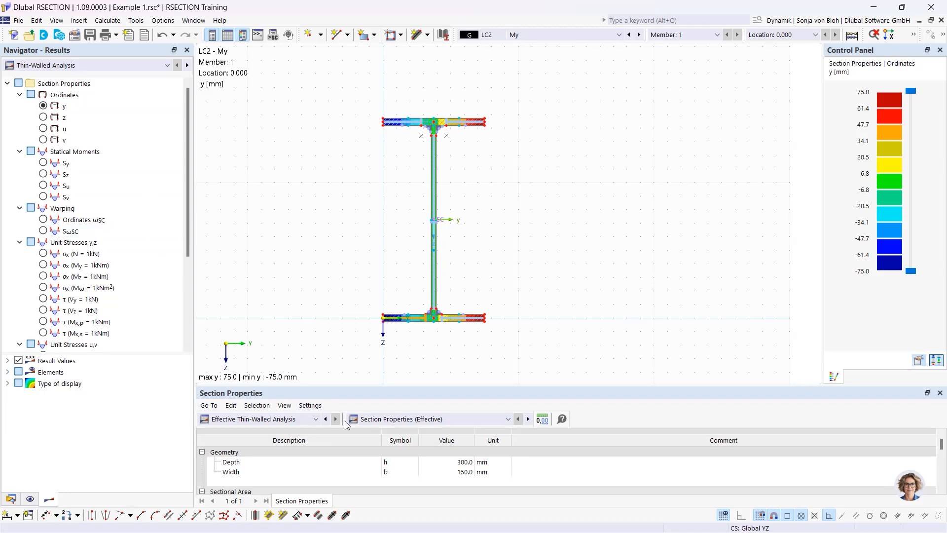
{"action": "left_click", "coordinate": [315, 420]}
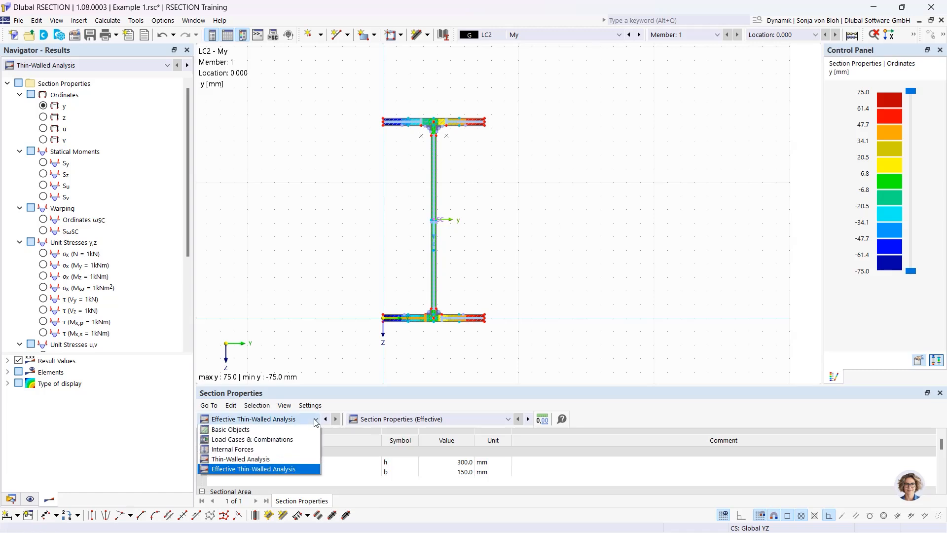
{"action": "left_click", "coordinate": [263, 459]}
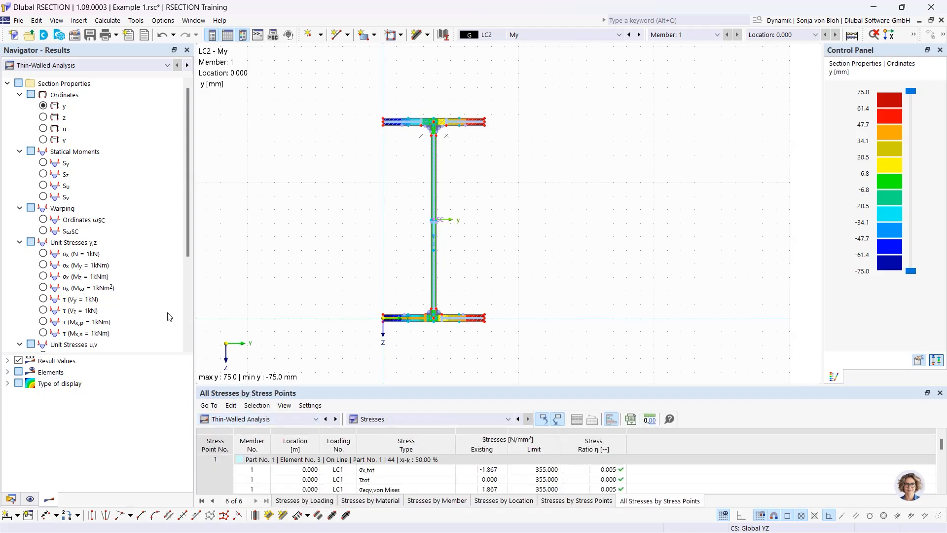
Display the total normal stress σx,tot for load case LC1, with the type of display set to Off.
{"action": "left_click_drag", "start_coordinate": [184, 289], "coordinate": [179, 290]}
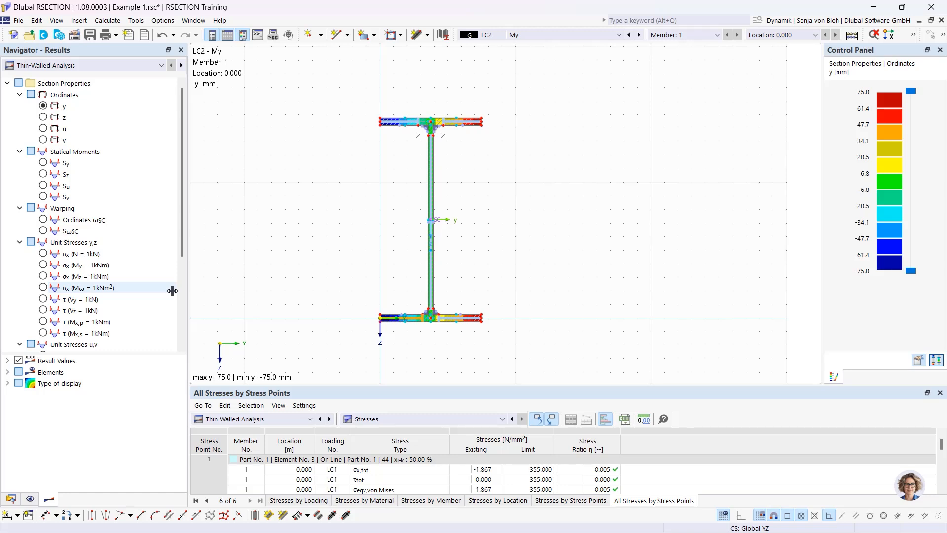
{"action": "left_click", "coordinate": [619, 34]}
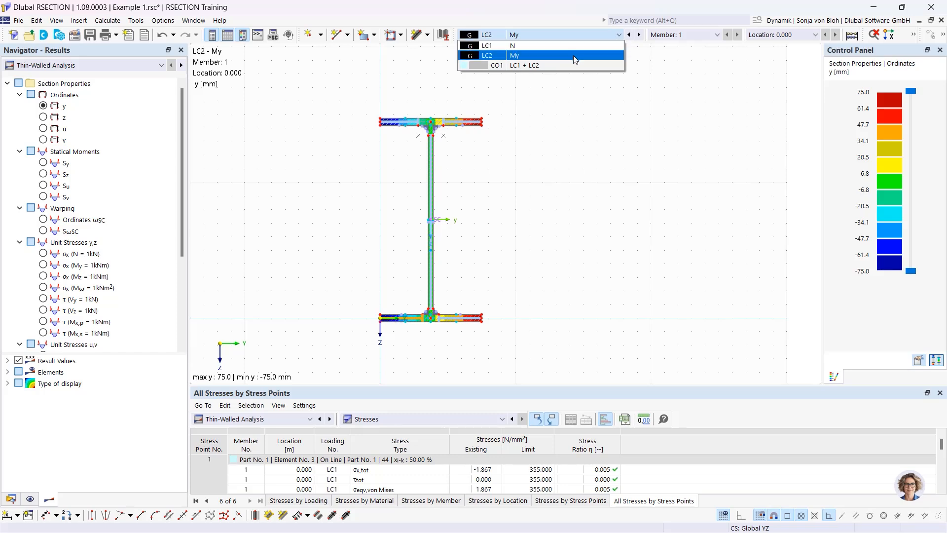
{"action": "left_click", "coordinate": [515, 47]}
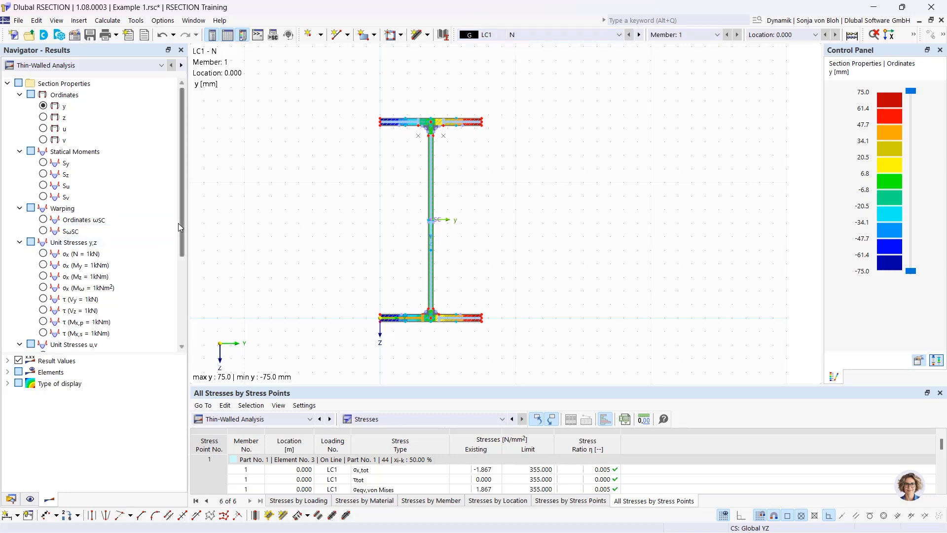
{"action": "scroll", "coordinate": [182, 224], "scroll_direction": "down", "scroll_amount": 4}
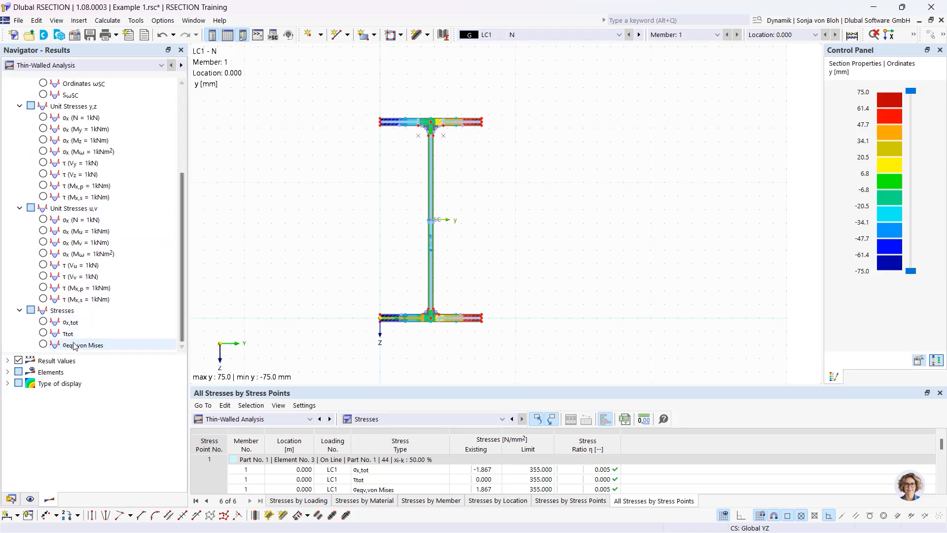
{"action": "left_click", "coordinate": [43, 321]}
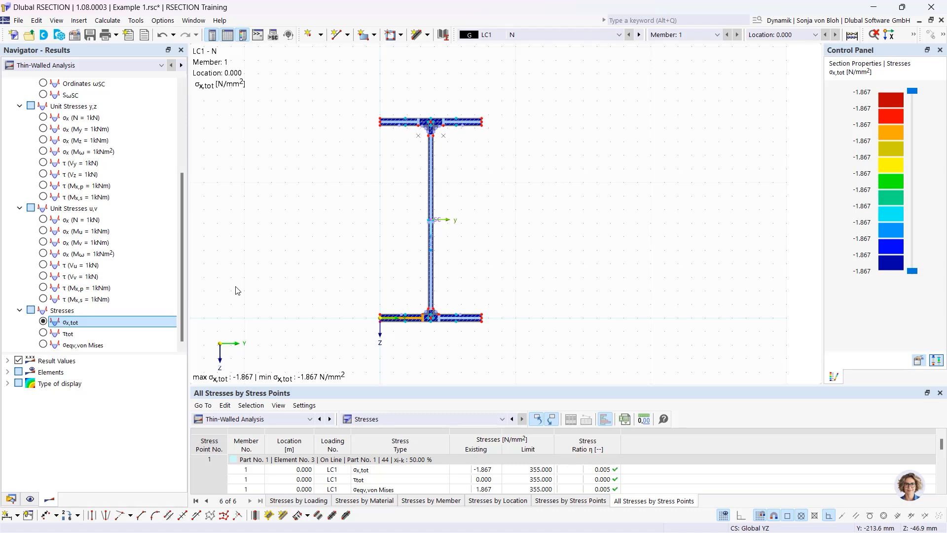
{"action": "left_click", "coordinate": [7, 384]}
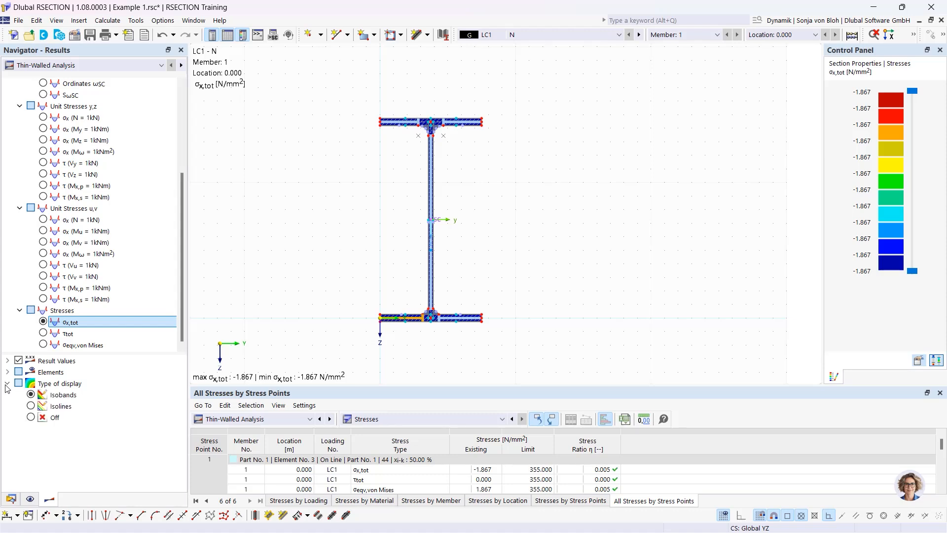
{"action": "left_click", "coordinate": [31, 418]}
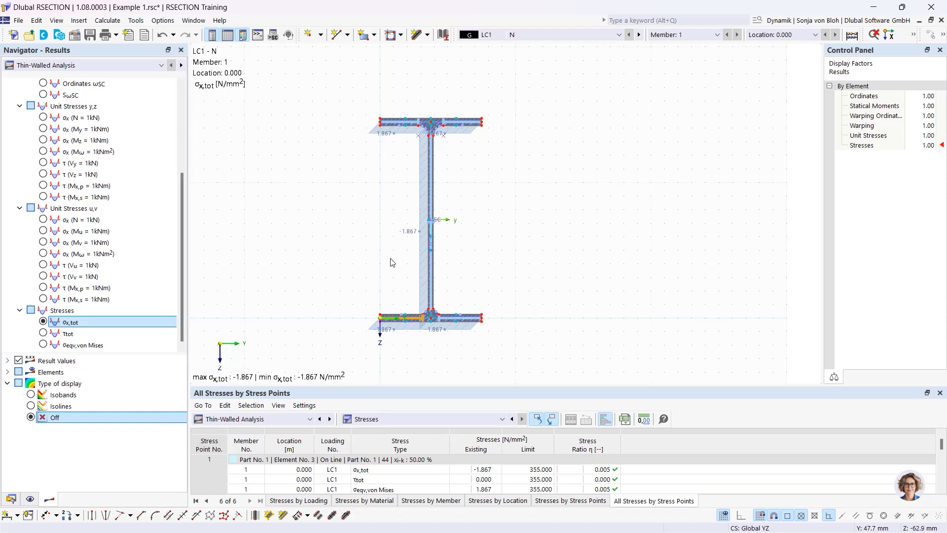
Select the stress point on the lower web and check its LC2 total normal stress in the enlarged results table.
{"action": "left_click", "coordinate": [431, 250]}
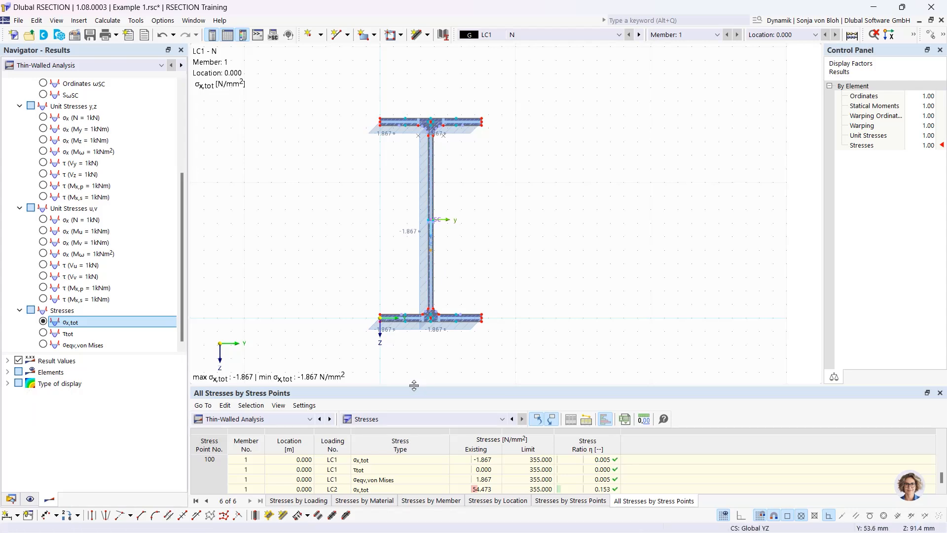
{"action": "left_click_drag", "start_coordinate": [414, 386], "coordinate": [421, 300]}
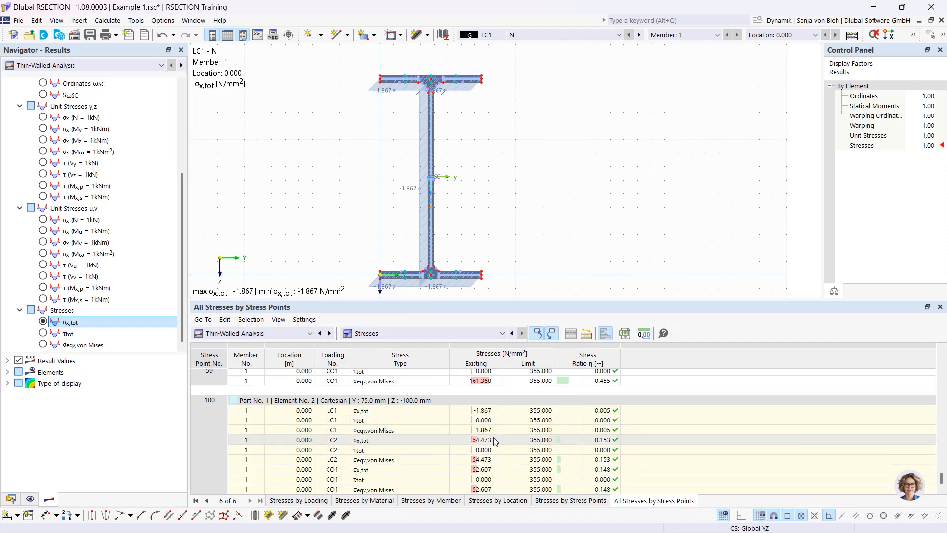
{"action": "left_click", "coordinate": [480, 440]}
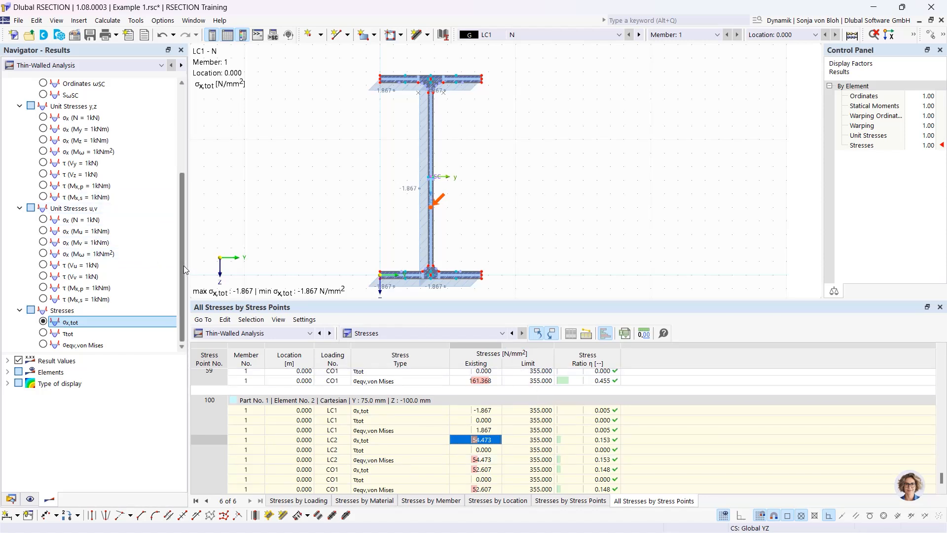
View the statical moments Sy and Sz on the section, and show the Statical Moments and Warping results table.
{"action": "left_click_drag", "start_coordinate": [183, 266], "coordinate": [188, 157]}
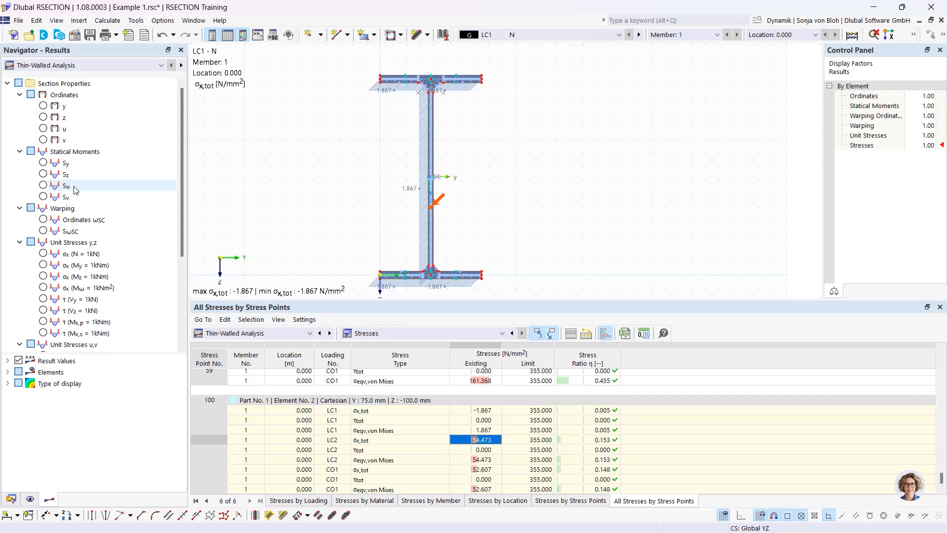
{"action": "left_click", "coordinate": [43, 162]}
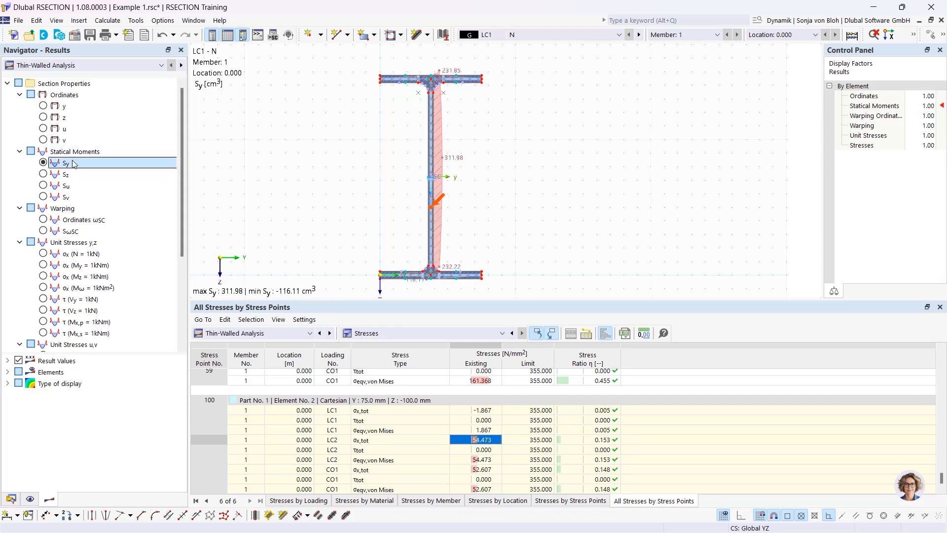
{"action": "left_click", "coordinate": [44, 174]}
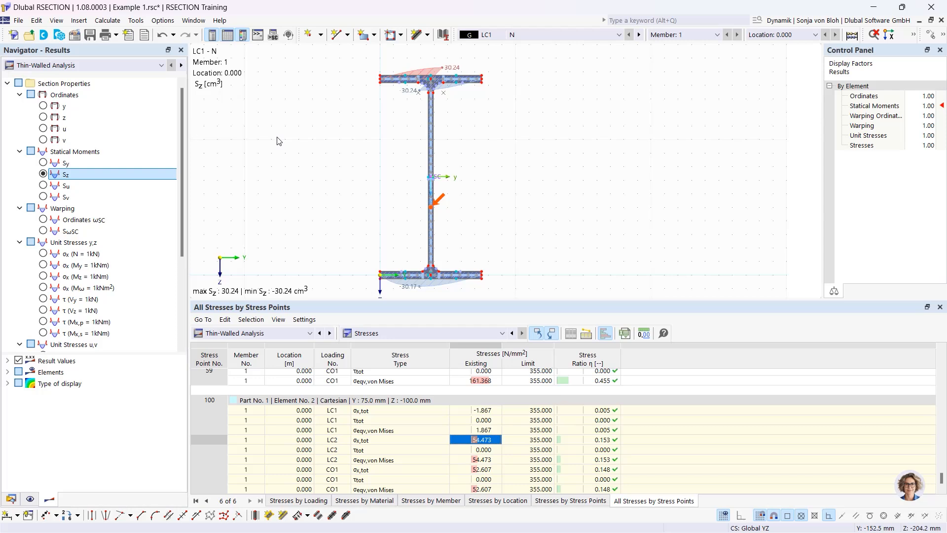
{"action": "left_click", "coordinate": [452, 333]}
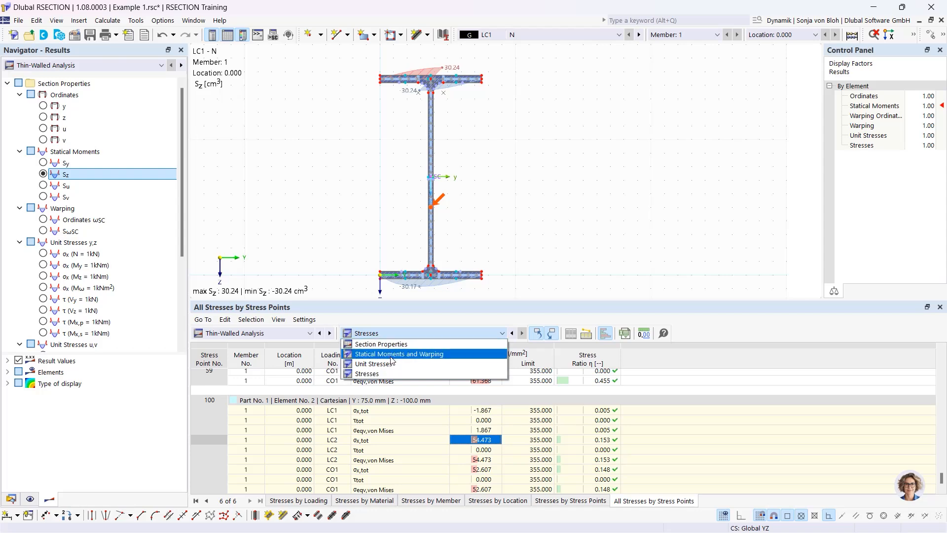
{"action": "left_click", "coordinate": [417, 355]}
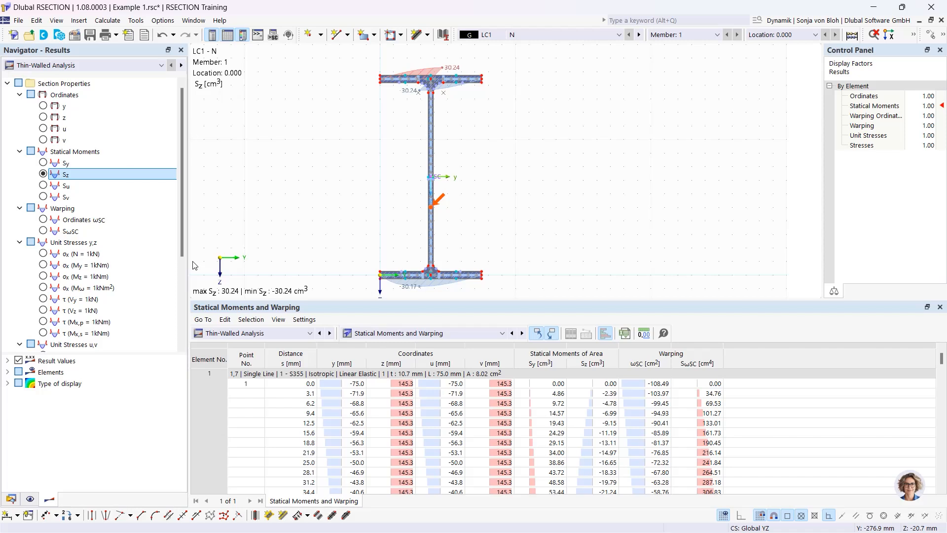
Switch the results tree to Effective Thin-Walled Analysis and display the total normal stress σx,tot on the section.
{"action": "left_click", "coordinate": [101, 66]}
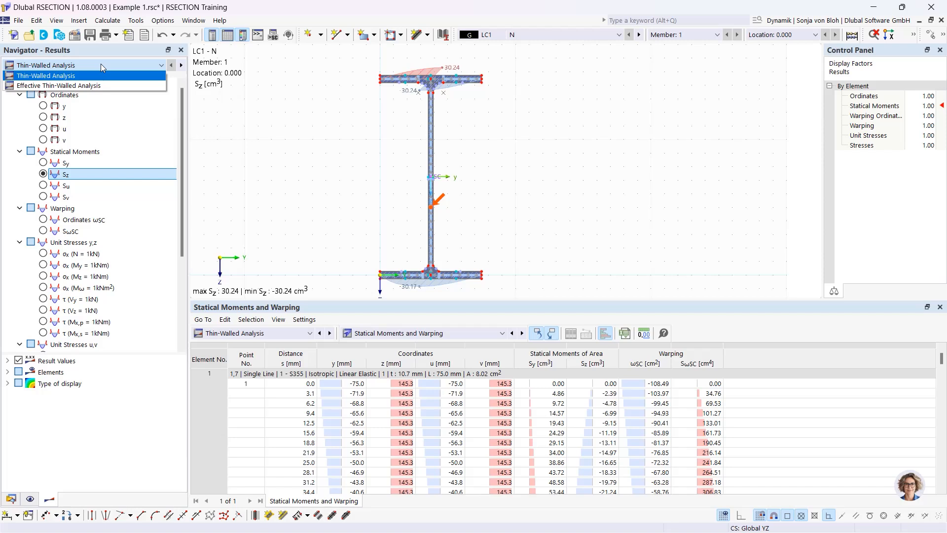
{"action": "left_click", "coordinate": [48, 85]}
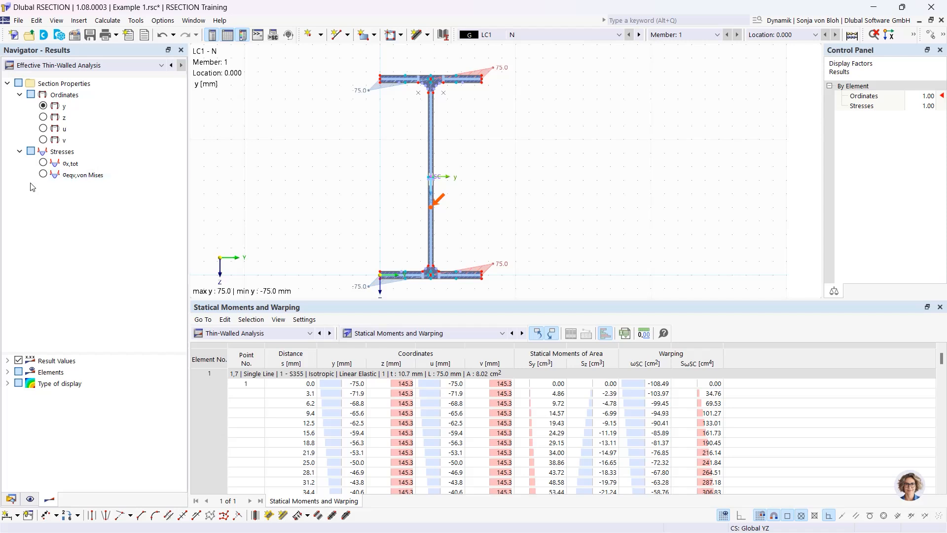
{"action": "left_click", "coordinate": [43, 163]}
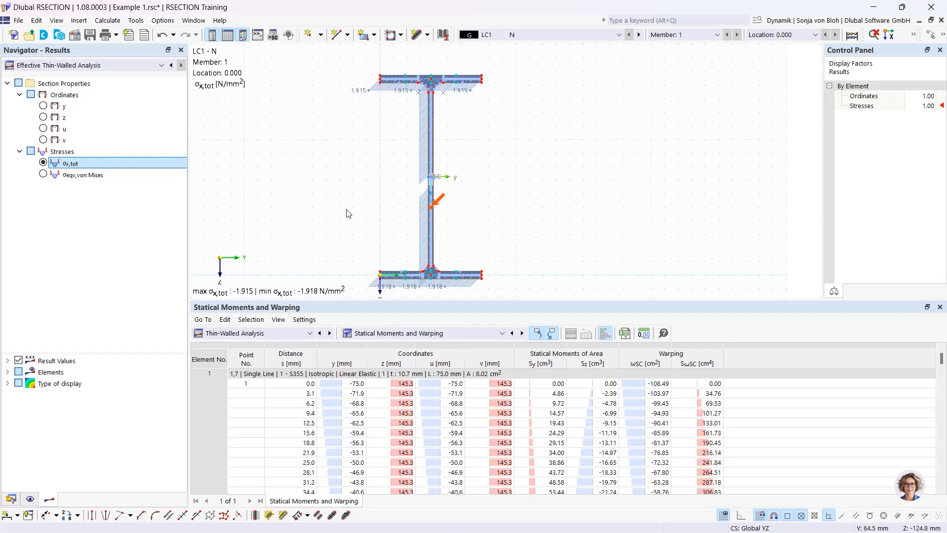
Compare the sectional area in the Section Properties tables of Thin-Walled Analysis and Effective Thin-Walled Analysis.
{"action": "left_click", "coordinate": [296, 334]}
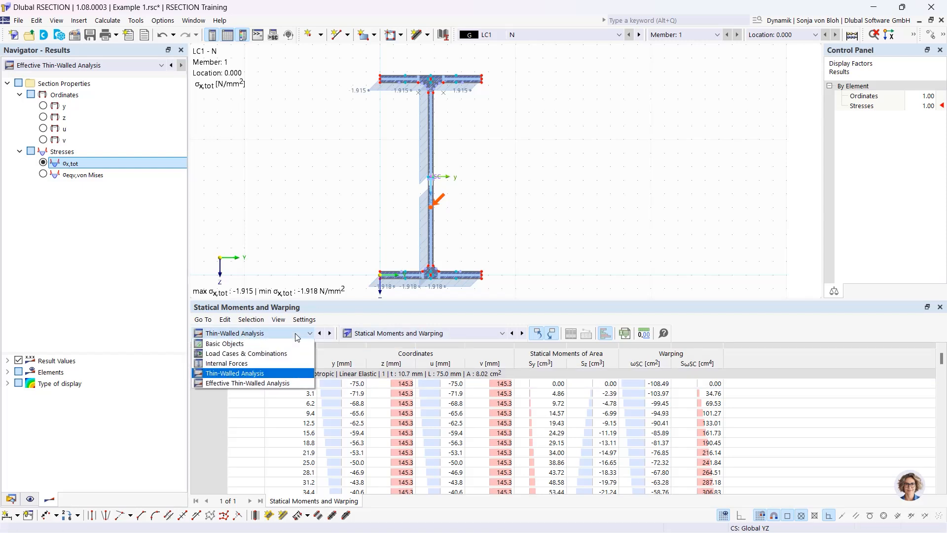
{"action": "left_click", "coordinate": [263, 384]}
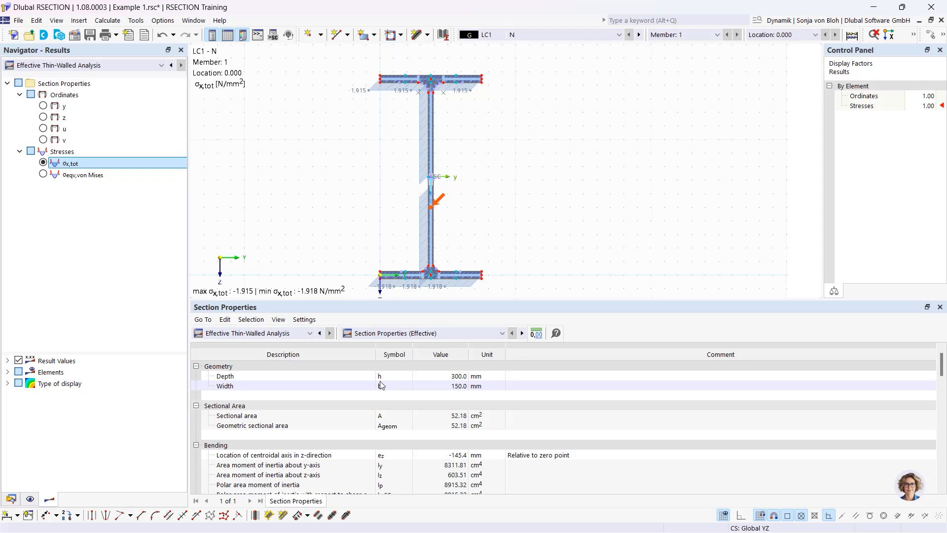
{"action": "left_click", "coordinate": [310, 334]}
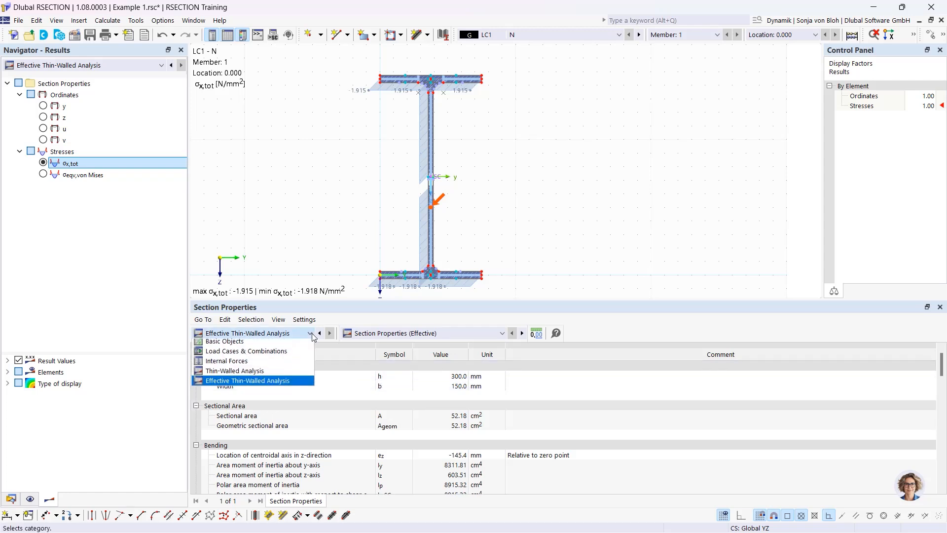
{"action": "left_click", "coordinate": [261, 373]}
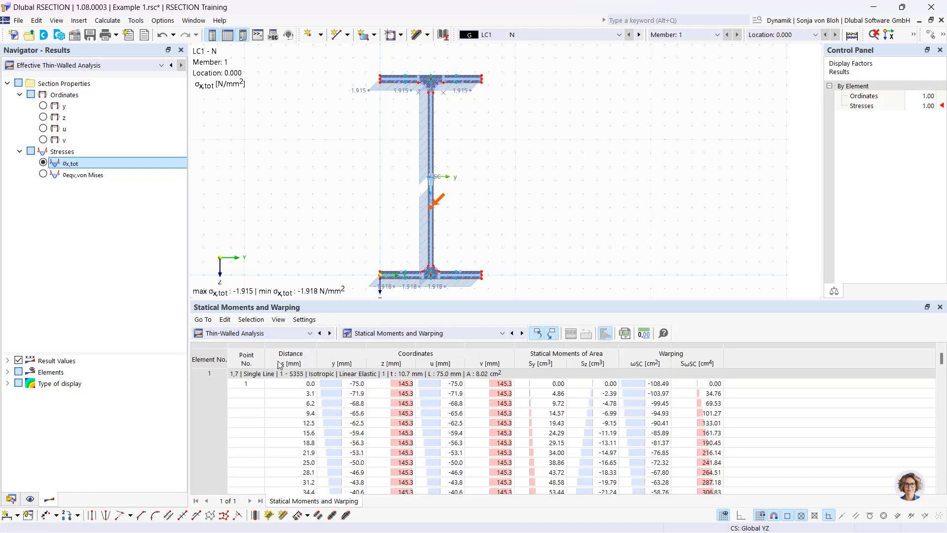
{"action": "left_click", "coordinate": [417, 334]}
{"action": "left_click", "coordinate": [415, 345]}
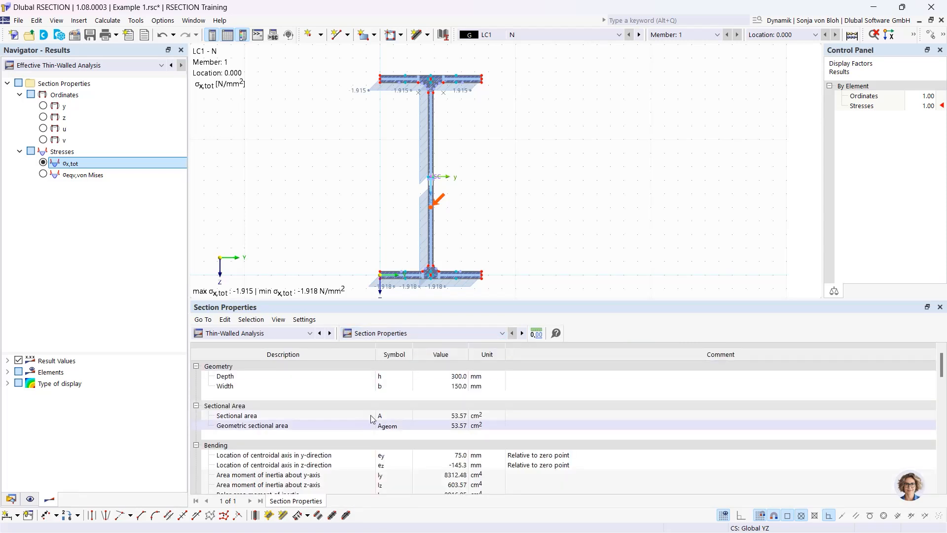
{"action": "left_click", "coordinate": [409, 333]}
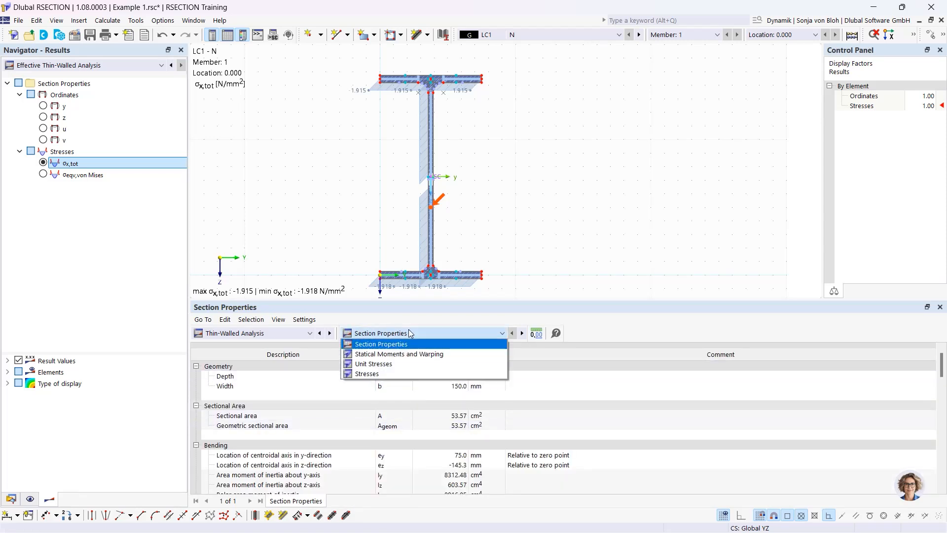
{"action": "left_click", "coordinate": [287, 334]}
{"action": "left_click", "coordinate": [258, 382]}
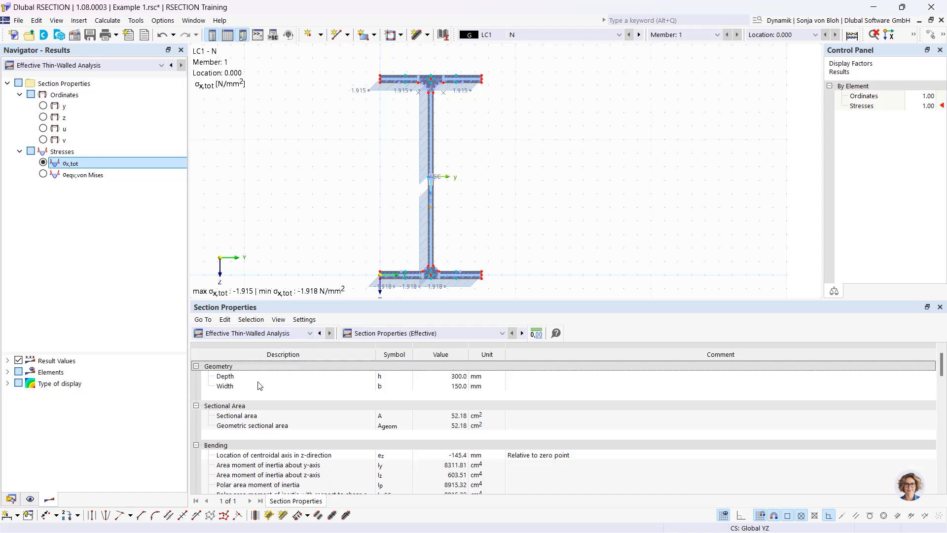
{"action": "left_click", "coordinate": [415, 419]}
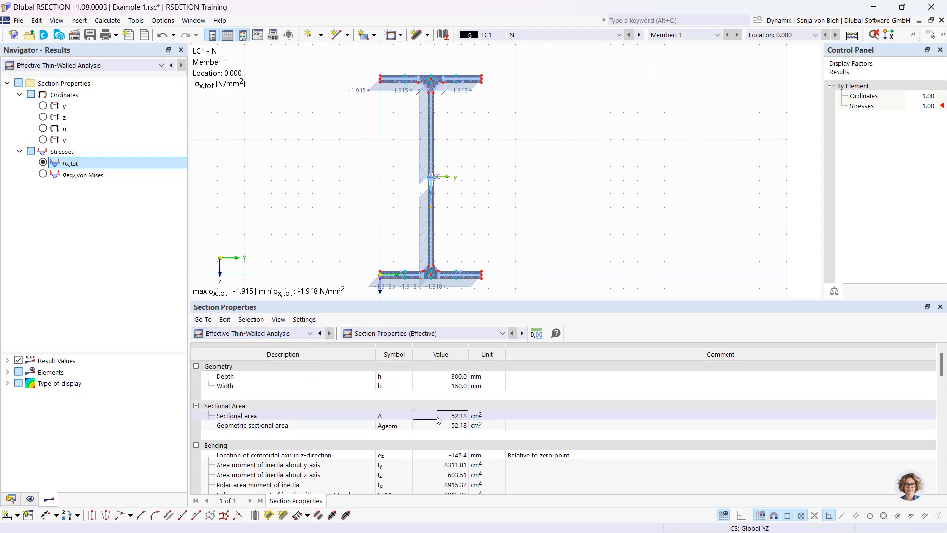
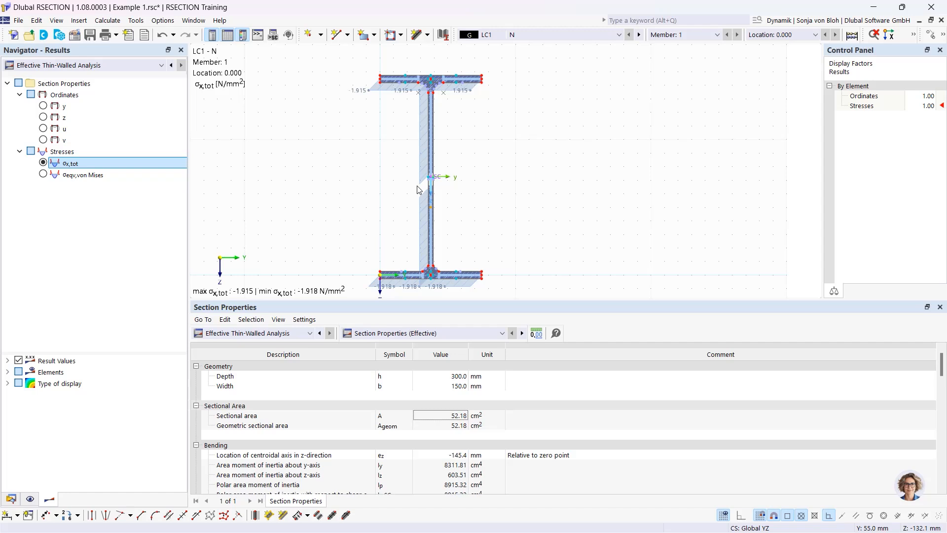
Examine the Section Classification acc. to EN 1993-1-1, checking the overall class and the c/t check of the web subpanel.
{"action": "left_click_drag", "start_coordinate": [376, 302], "coordinate": [376, 349]}
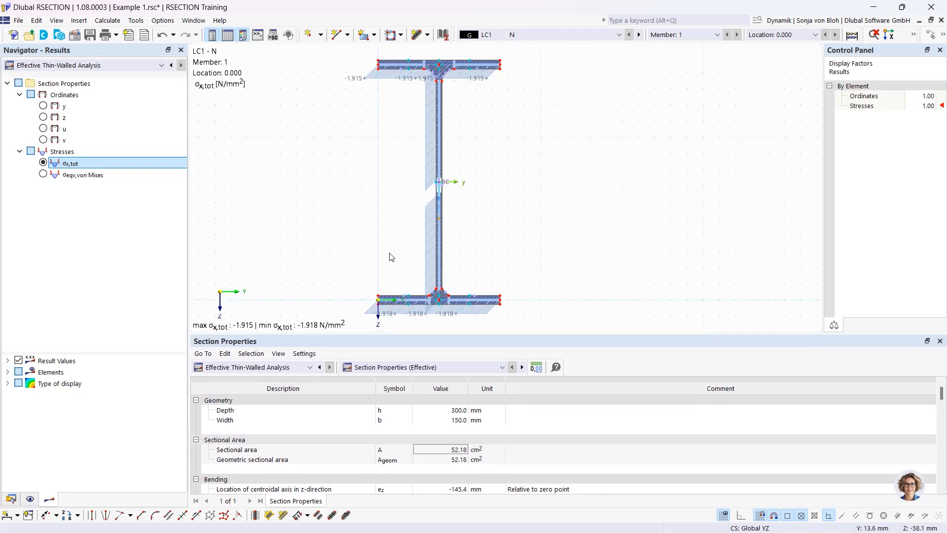
{"action": "left_click", "coordinate": [445, 367]}
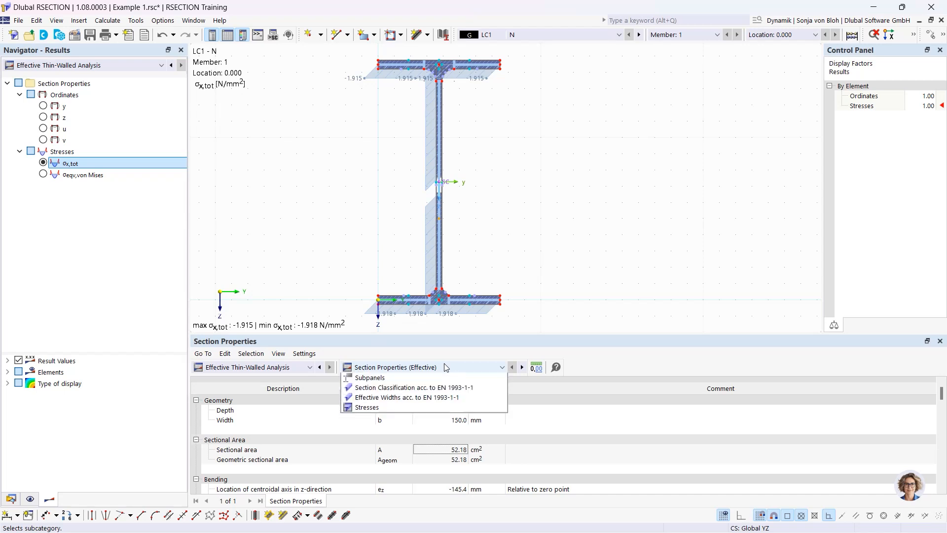
{"action": "left_click", "coordinate": [423, 399]}
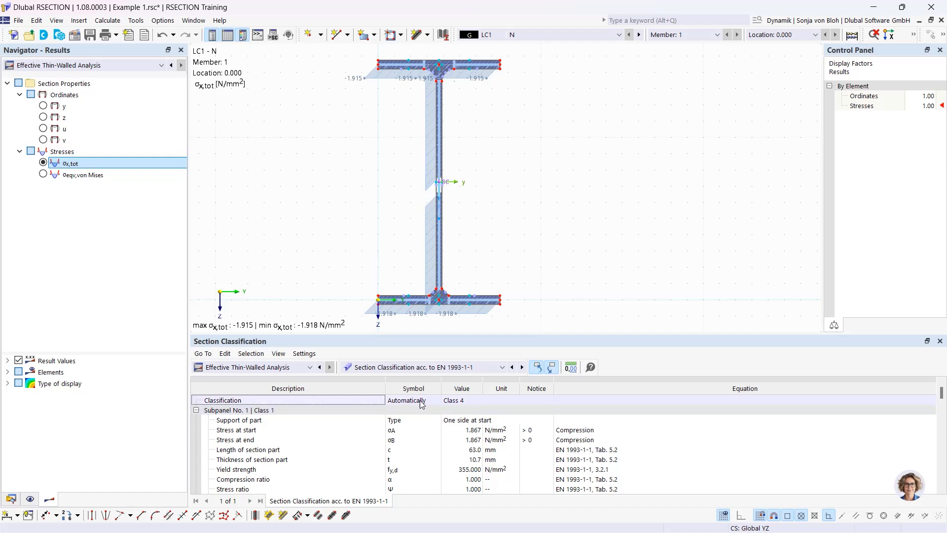
{"action": "left_click", "coordinate": [417, 401]}
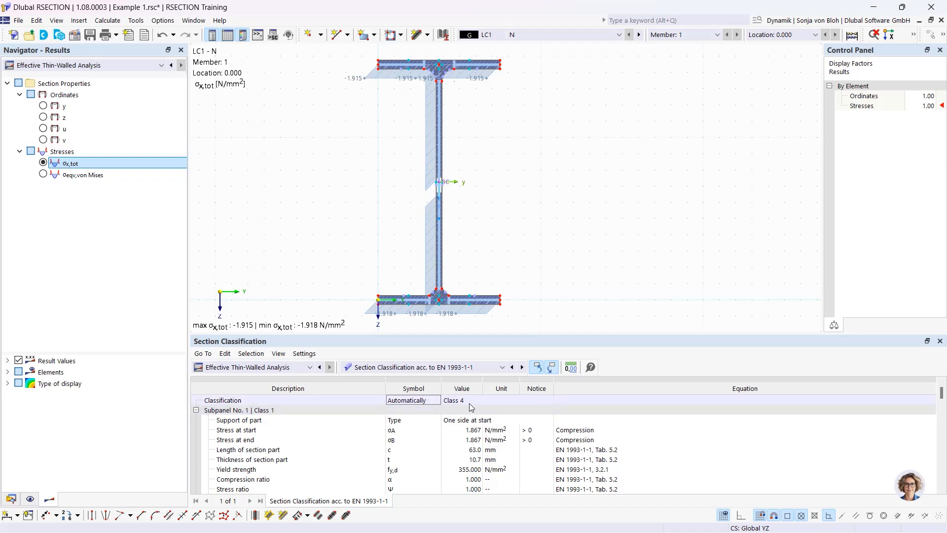
{"action": "left_click", "coordinate": [441, 183]}
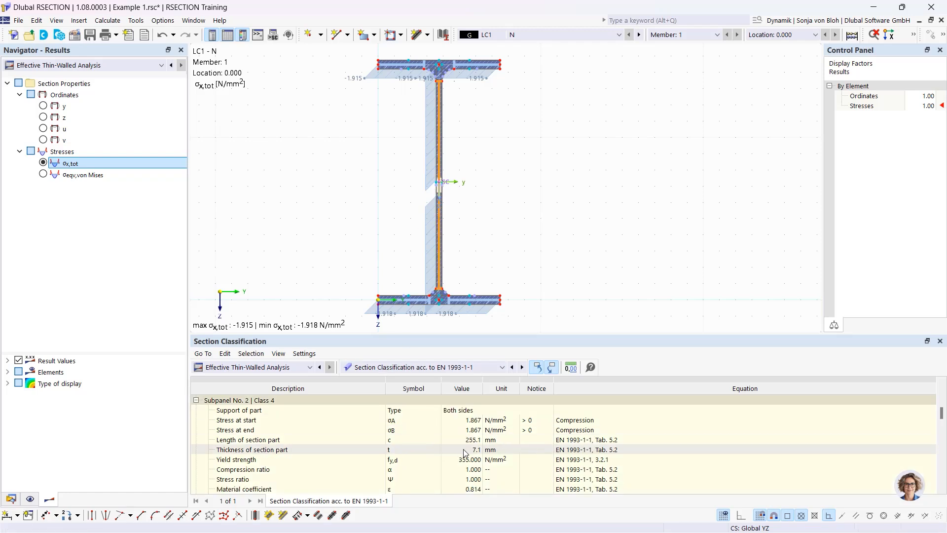
{"action": "left_click_drag", "start_coordinate": [430, 333], "coordinate": [430, 220]}
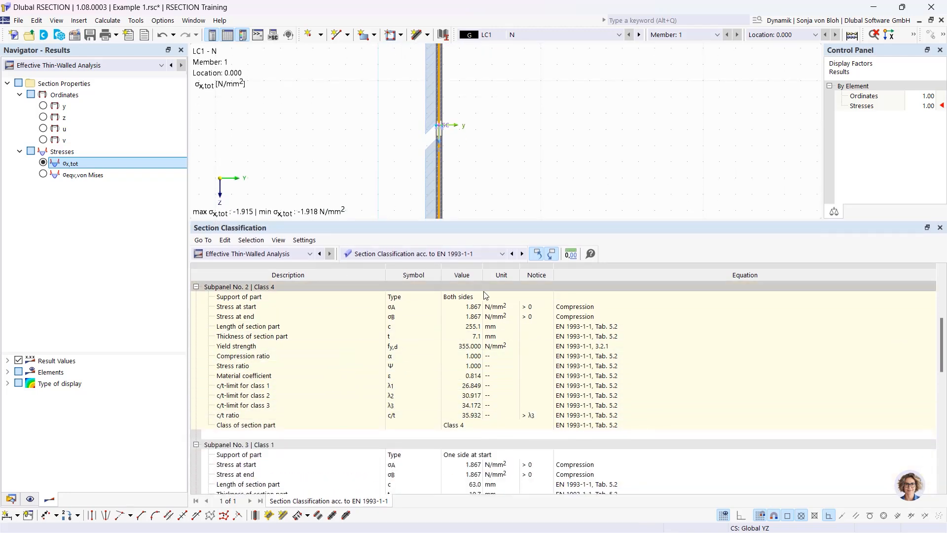
Show the Effective Widths acc. to EN 1993-1-1 results table for the subpanels.
{"action": "left_click", "coordinate": [501, 254]}
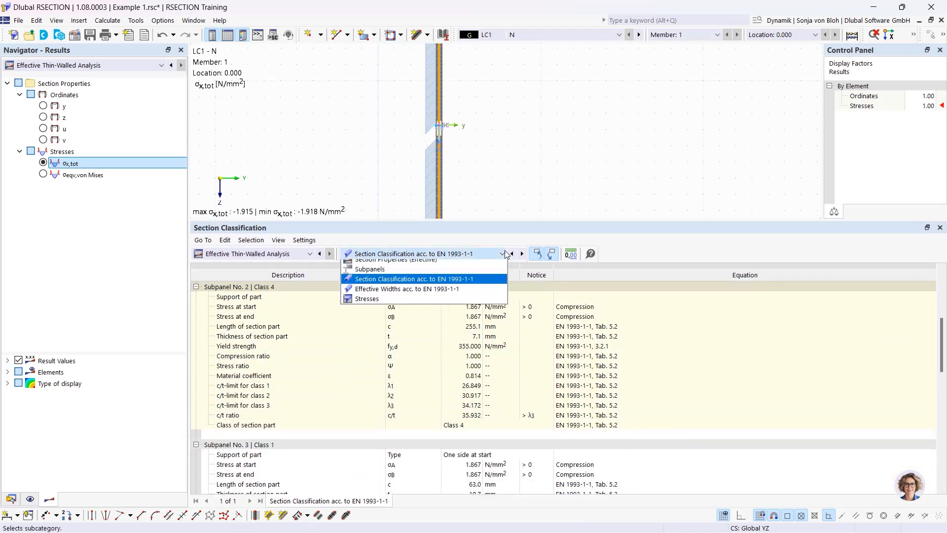
{"action": "left_click", "coordinate": [436, 294]}
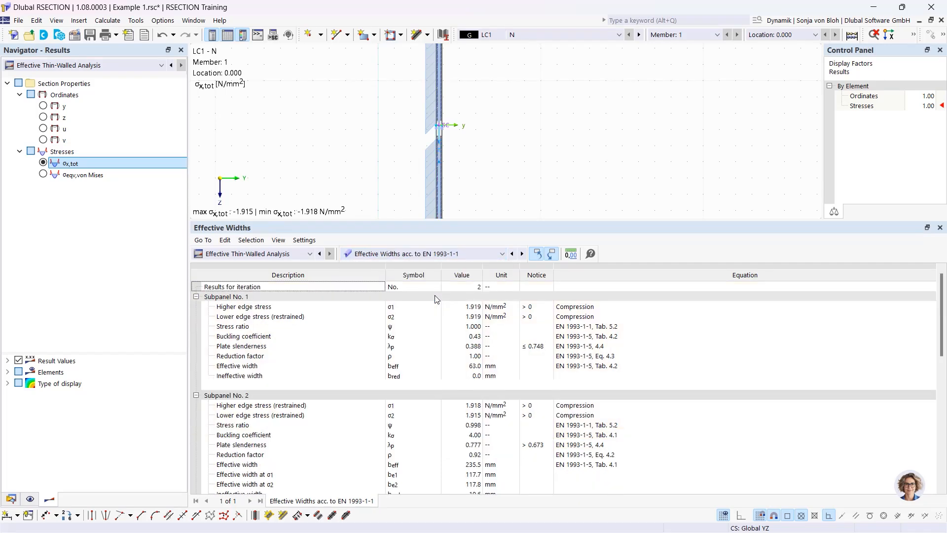
Examine the effective widths of web subpanel No. 2 for LC1 and for load case LC2 My.
{"action": "left_click", "coordinate": [438, 179]}
{"action": "scroll", "coordinate": [400, 419], "scroll_direction": "down", "scroll_amount": 3}
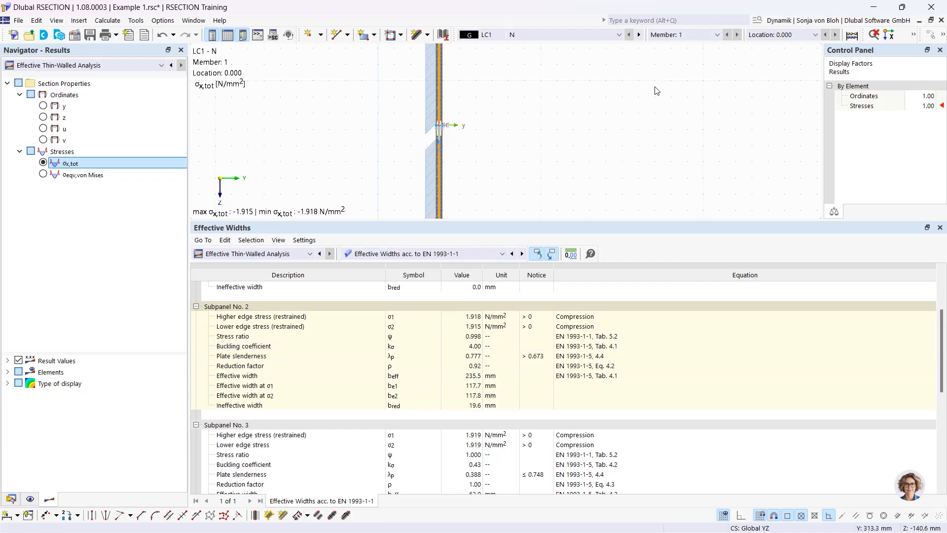
{"action": "left_click", "coordinate": [618, 34]}
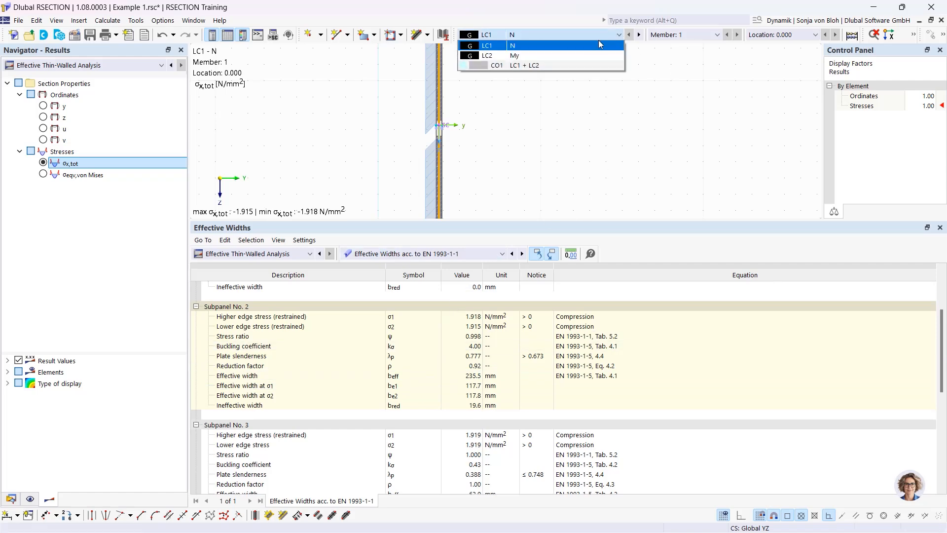
{"action": "left_click", "coordinate": [561, 56]}
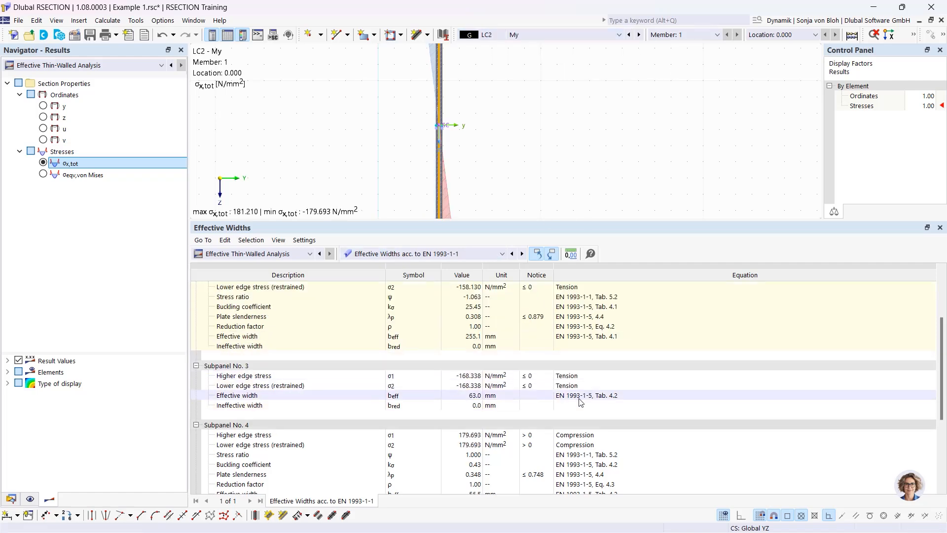
{"action": "scroll", "coordinate": [580, 402], "scroll_direction": "up", "scroll_amount": 3}
Show the Section Classification acc. to EN 1993-1-1 table for LC2 and compare it with the stress diagram of the whole section.
{"action": "left_click", "coordinate": [502, 253]}
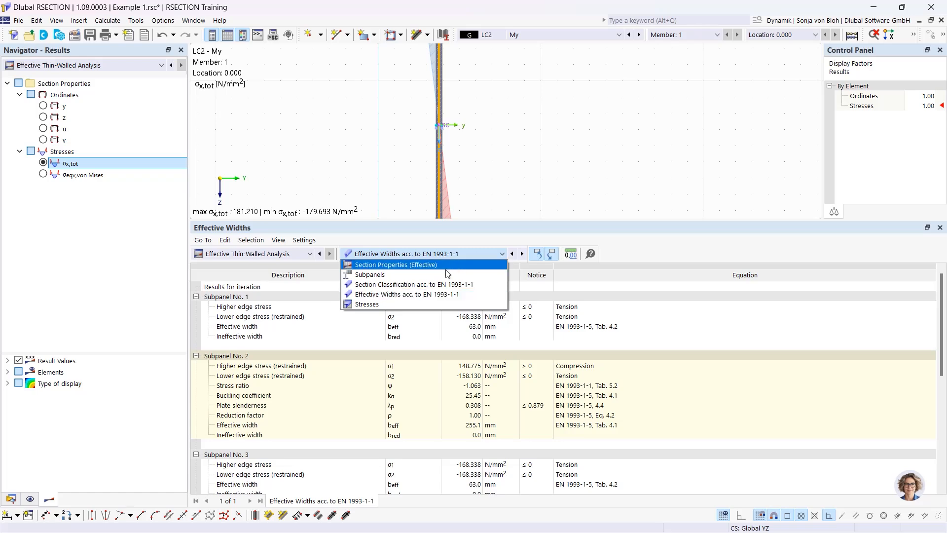
{"action": "left_click", "coordinate": [414, 284]}
{"action": "scroll", "coordinate": [427, 341], "scroll_direction": "up", "scroll_amount": 6}
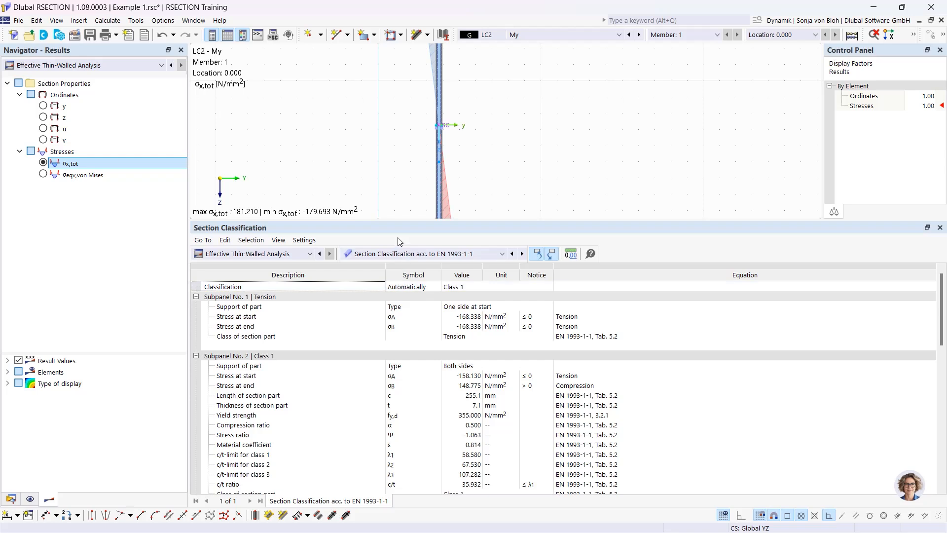
{"action": "scroll", "coordinate": [380, 172], "scroll_direction": "down", "scroll_amount": 4}
{"action": "scroll", "coordinate": [373, 175], "scroll_direction": "up", "scroll_amount": 1}
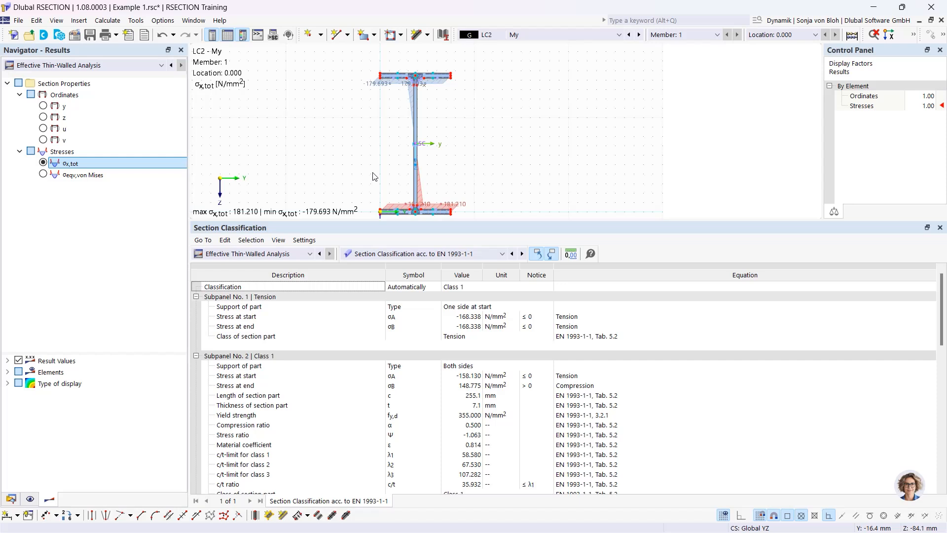
Display the total normal stress and classification for load combination CO1 (LC1 + LC2), enlarging the graphics area to examine the whole section.
{"action": "left_click", "coordinate": [536, 35]}
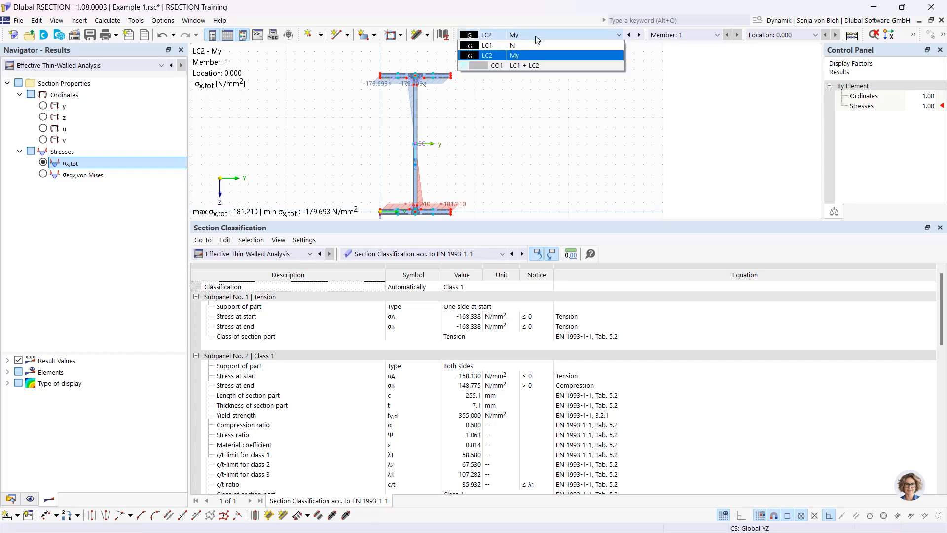
{"action": "left_click", "coordinate": [518, 65]}
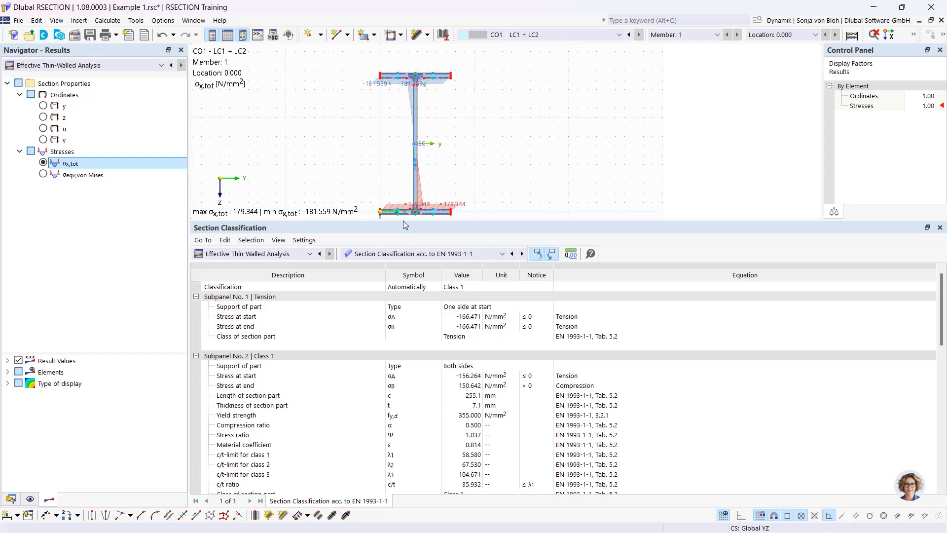
{"action": "left_click_drag", "start_coordinate": [403, 221], "coordinate": [404, 306]}
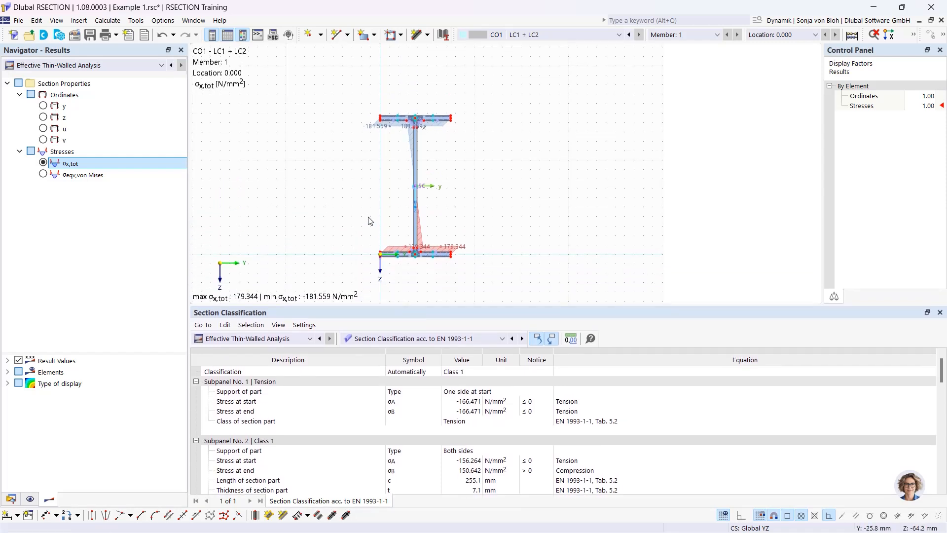
{"action": "scroll", "coordinate": [371, 221], "scroll_direction": "up", "scroll_amount": 2}
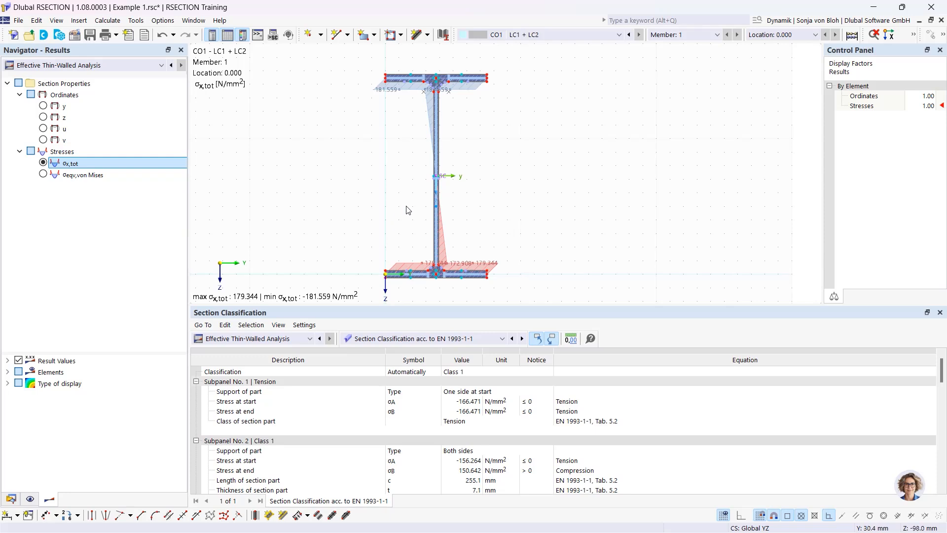
{"action": "scroll", "coordinate": [427, 226], "scroll_direction": "up", "scroll_amount": 1}
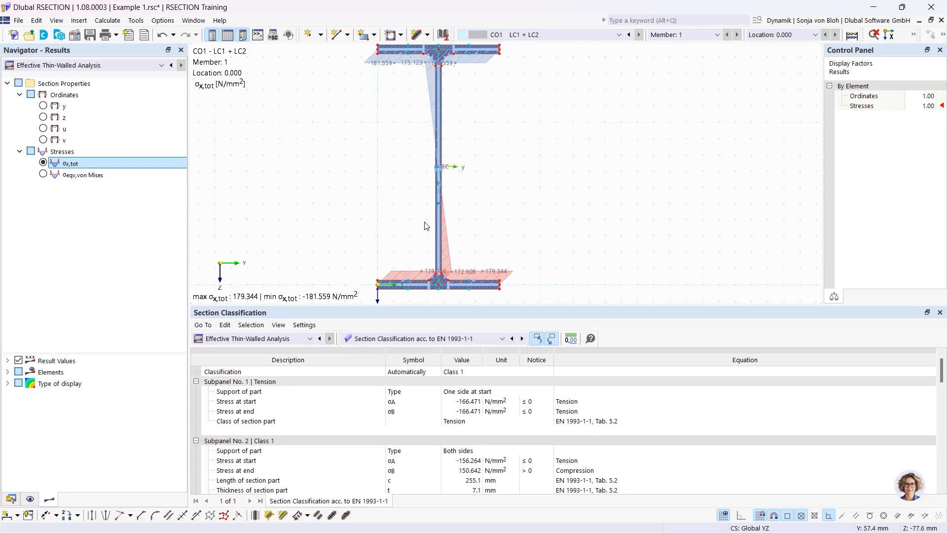
{"action": "scroll", "coordinate": [426, 226], "scroll_direction": "down", "scroll_amount": 2}
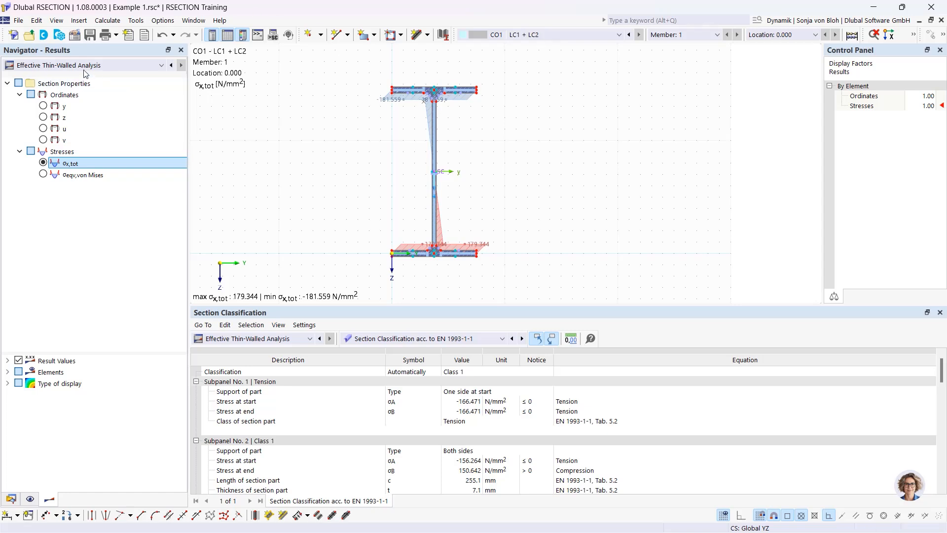
Create a new model named Example 2 with Thin-Walled Analysis and the Effective / Steel / Aluminum section add-on to EN 1993-1-1 and EN 1993-1-5.
{"action": "left_click", "coordinate": [18, 37]}
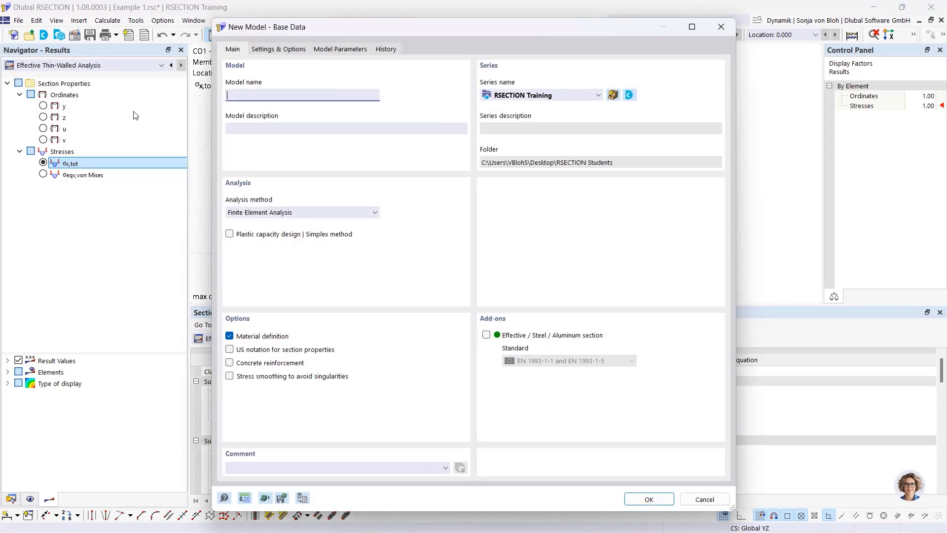
{"action": "type", "text": "Example 2"}
{"action": "left_click", "coordinate": [338, 213]}
{"action": "left_click", "coordinate": [317, 232]}
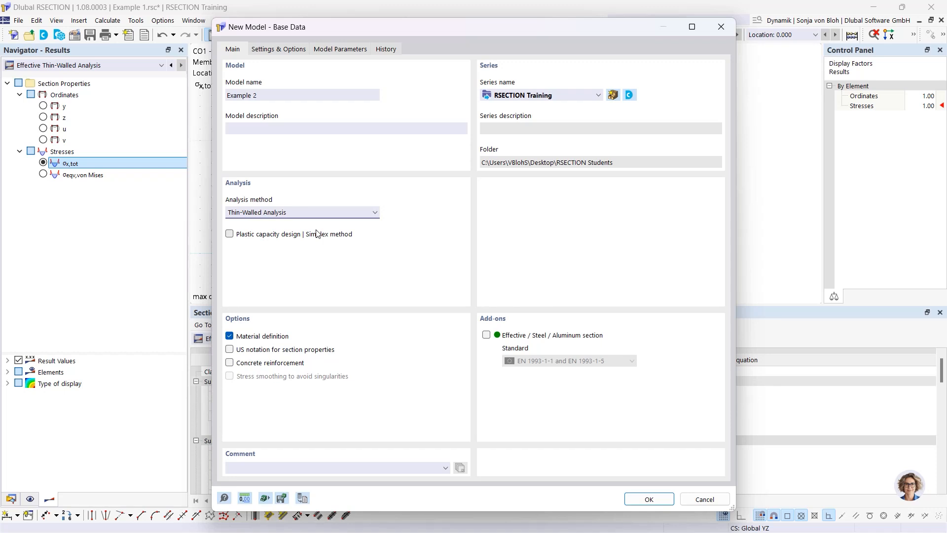
{"action": "left_click", "coordinate": [486, 335]}
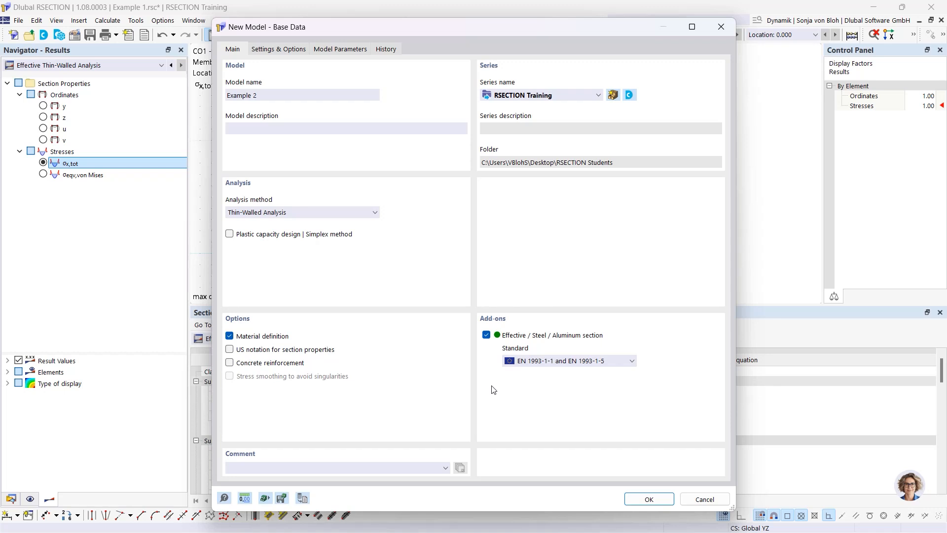
{"action": "left_click", "coordinate": [561, 362]}
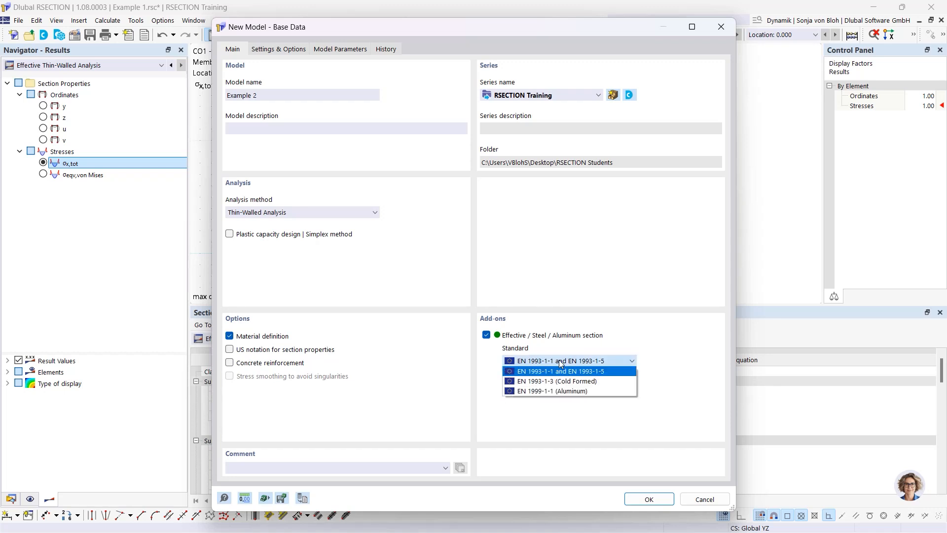
{"action": "left_click", "coordinate": [559, 361]}
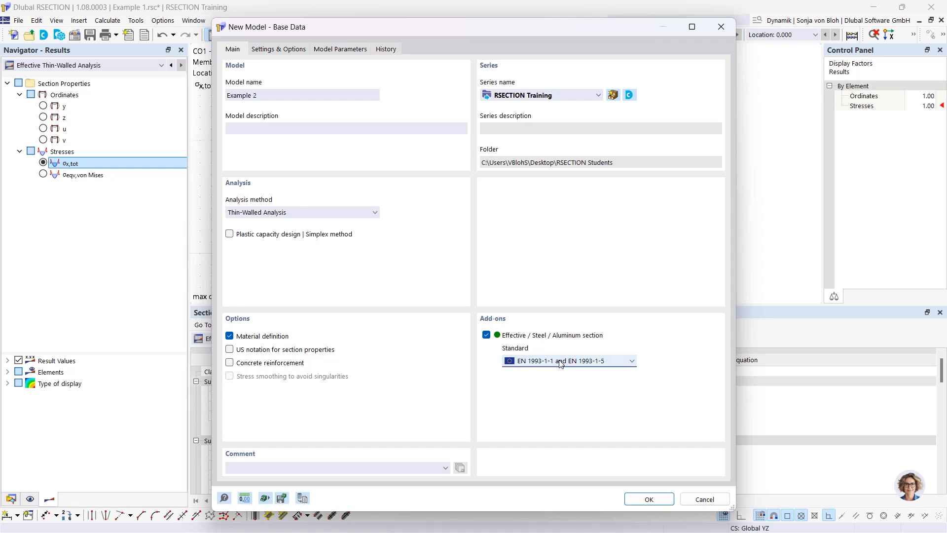
{"action": "left_click", "coordinate": [649, 499]}
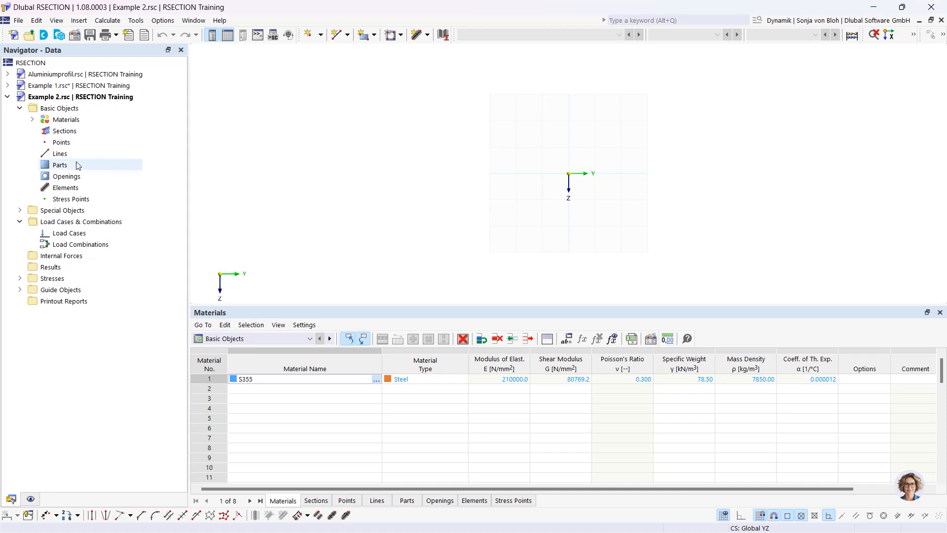
Change material No. 1 to steel S235 of standard EN 1993-1-1:2005-05 from the material library.
{"action": "left_click", "coordinate": [32, 119]}
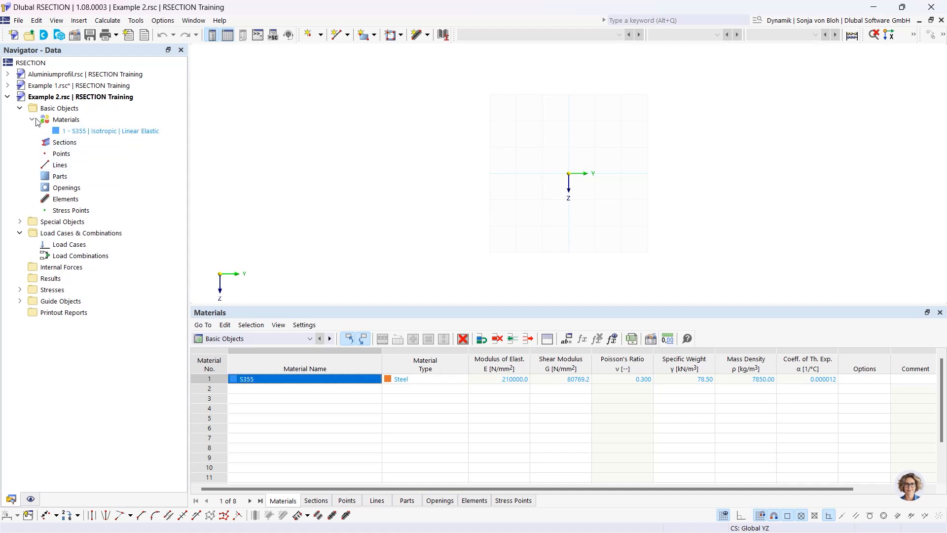
{"action": "double_click", "coordinate": [102, 131]}
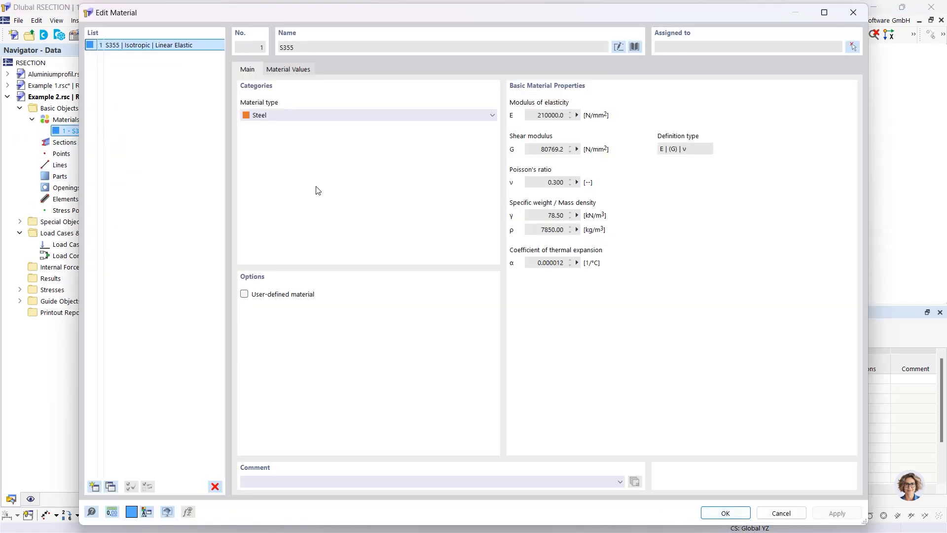
{"action": "left_click", "coordinate": [634, 46]}
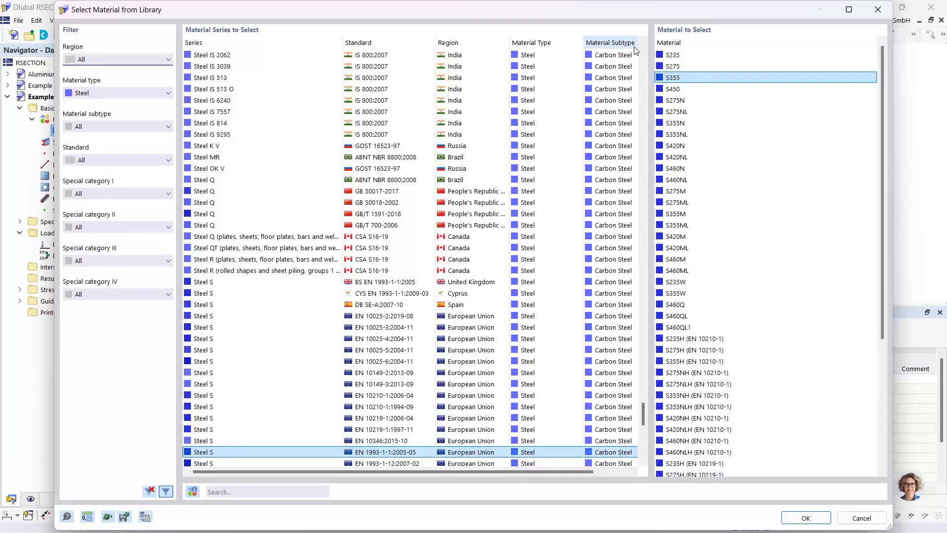
{"action": "left_click", "coordinate": [247, 492]}
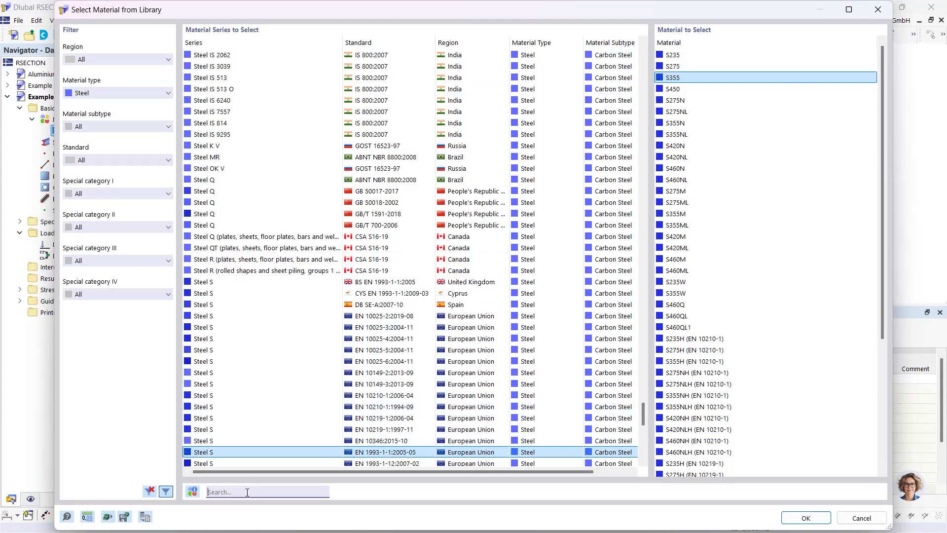
{"action": "type", "text": "S23"}
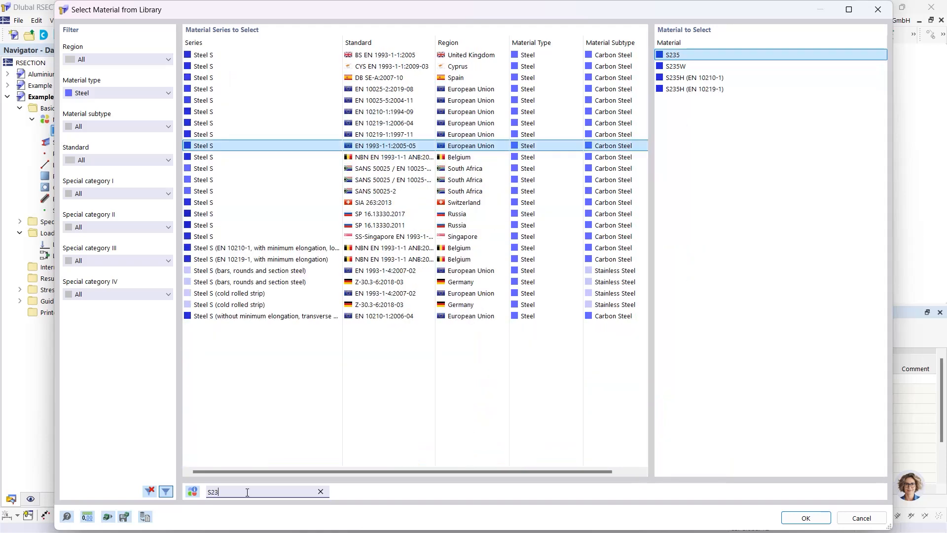
{"action": "type", "text": "5"}
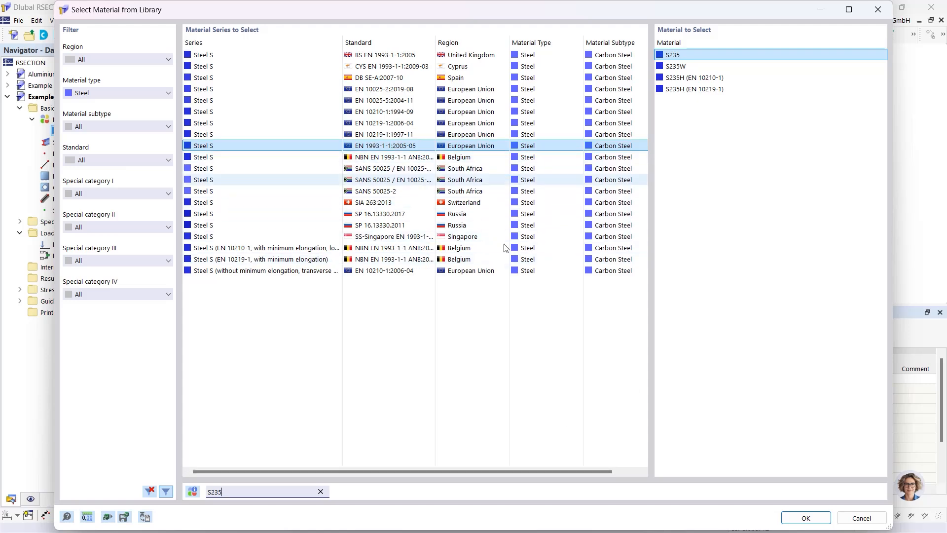
{"action": "left_click", "coordinate": [806, 518]}
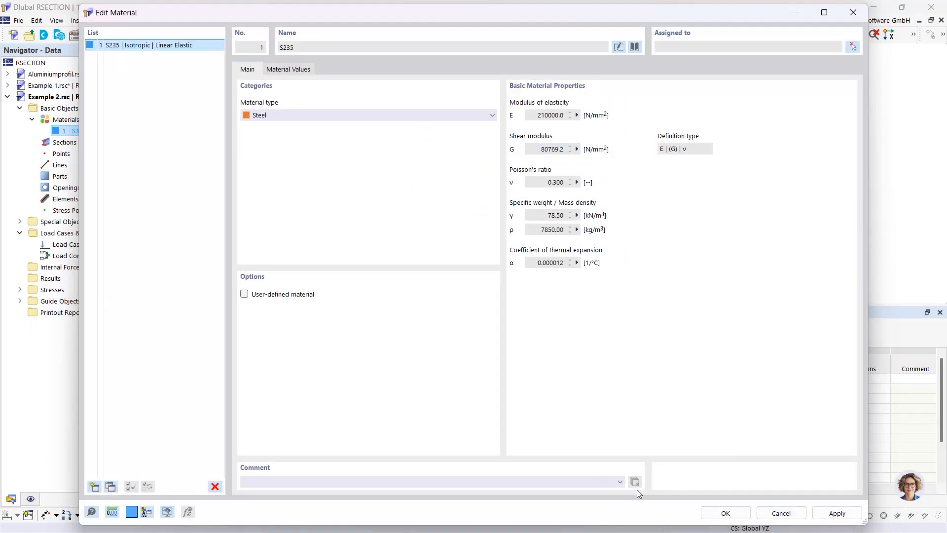
{"action": "left_click", "coordinate": [731, 514]}
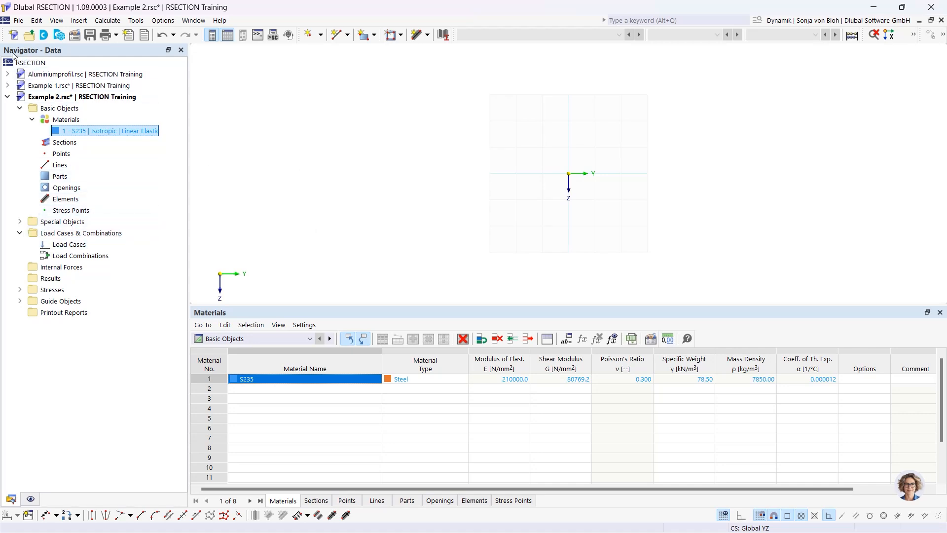
Start a new section and choose IPEa 200 from the name suggestions for IPE 200.
{"action": "right_click", "coordinate": [65, 143]}
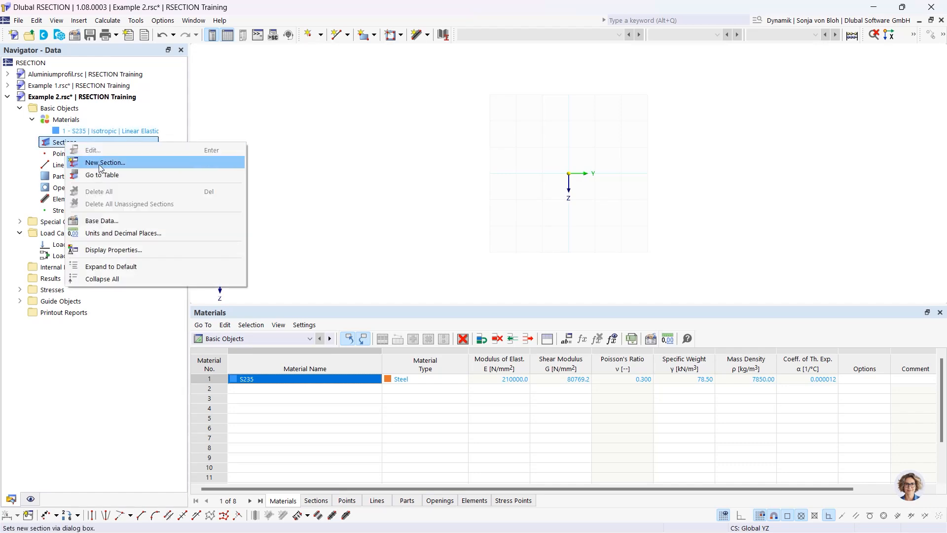
{"action": "left_click", "coordinate": [100, 167]}
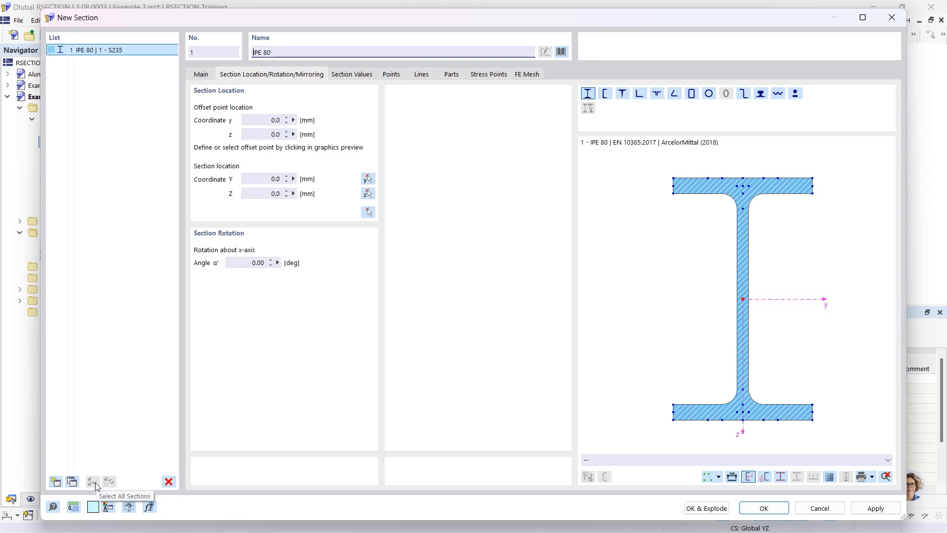
{"action": "left_click", "coordinate": [300, 53]}
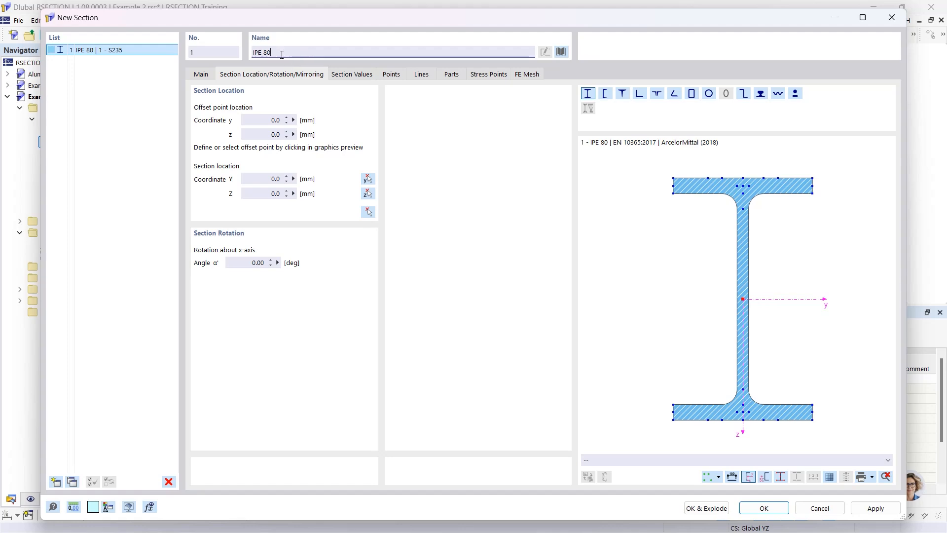
{"action": "left_click_drag", "start_coordinate": [277, 53], "coordinate": [265, 53]}
{"action": "type", "text": "20"}
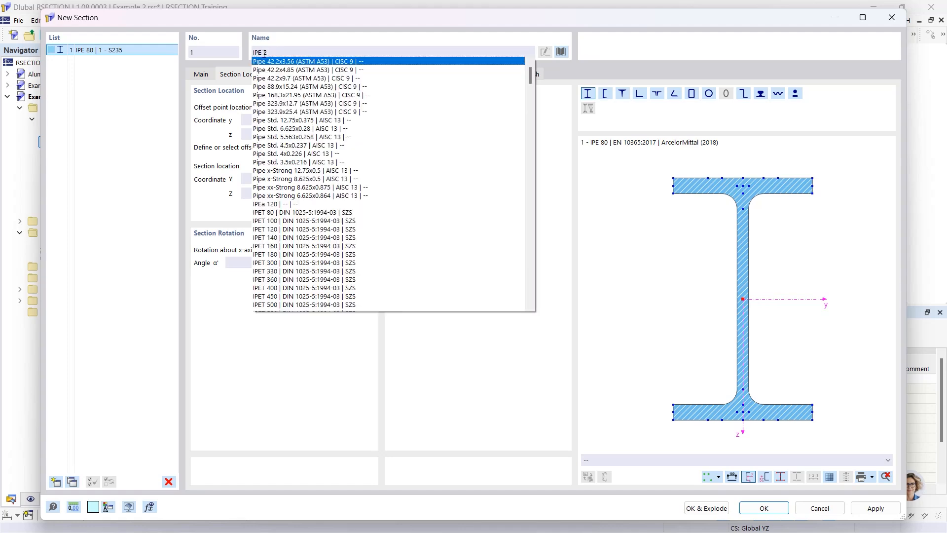
{"action": "type", "text": "0"}
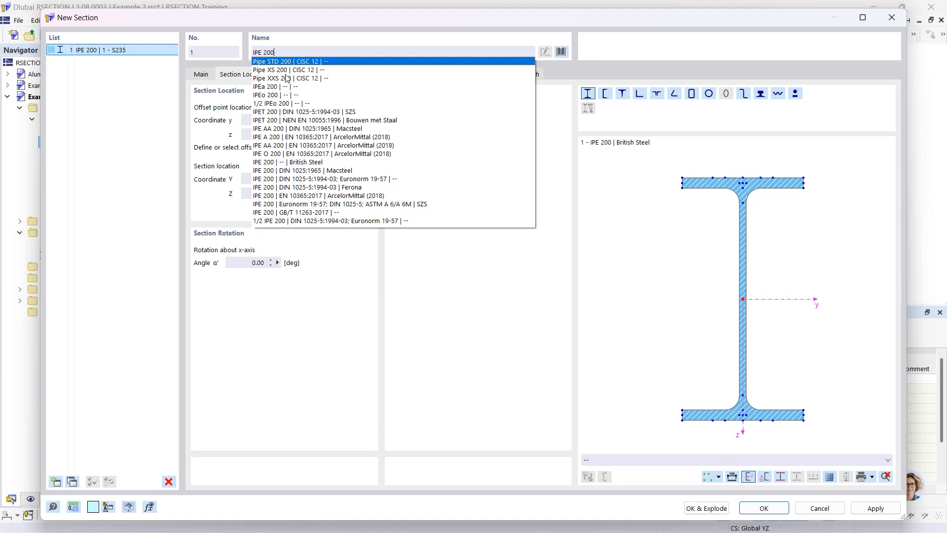
{"action": "left_click", "coordinate": [267, 87]}
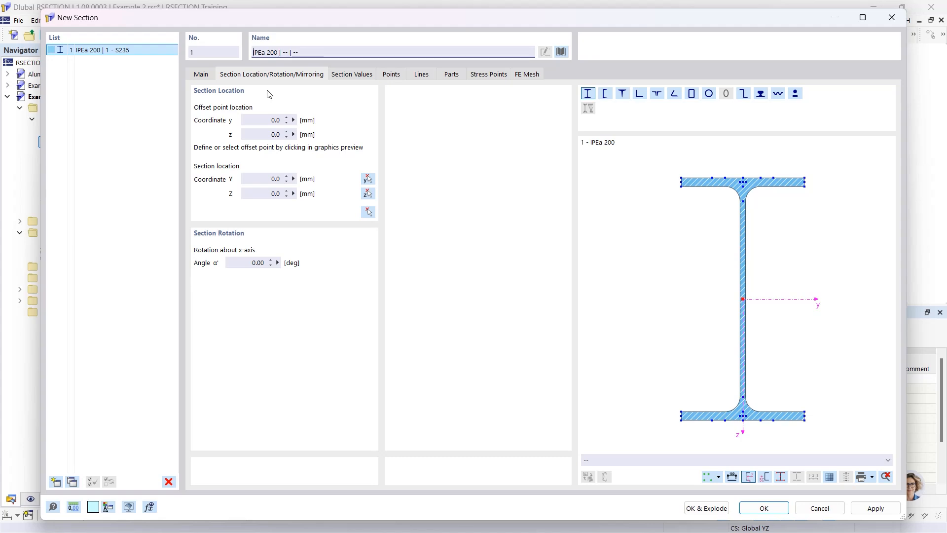
Search the standardized angle sections in the section library for L 20.
{"action": "left_click", "coordinate": [561, 52]}
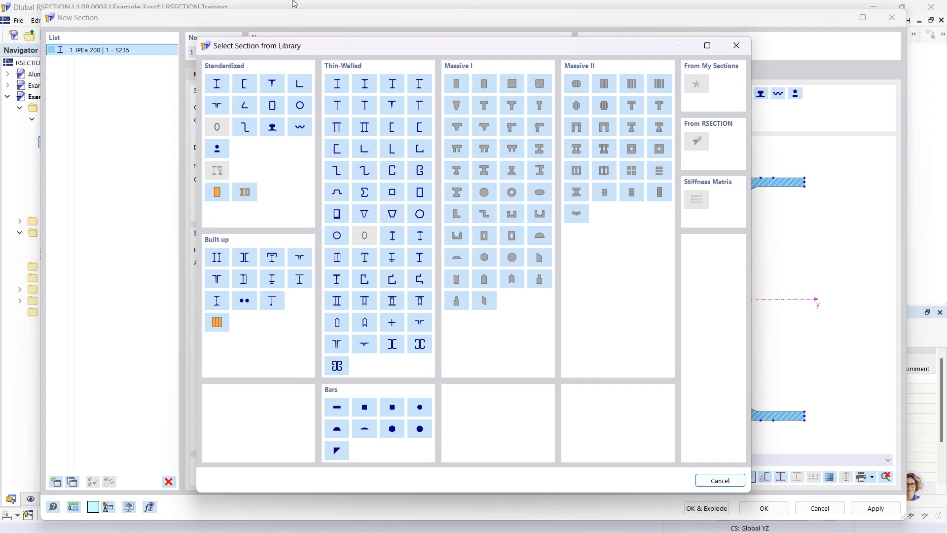
{"action": "left_click", "coordinate": [298, 89]}
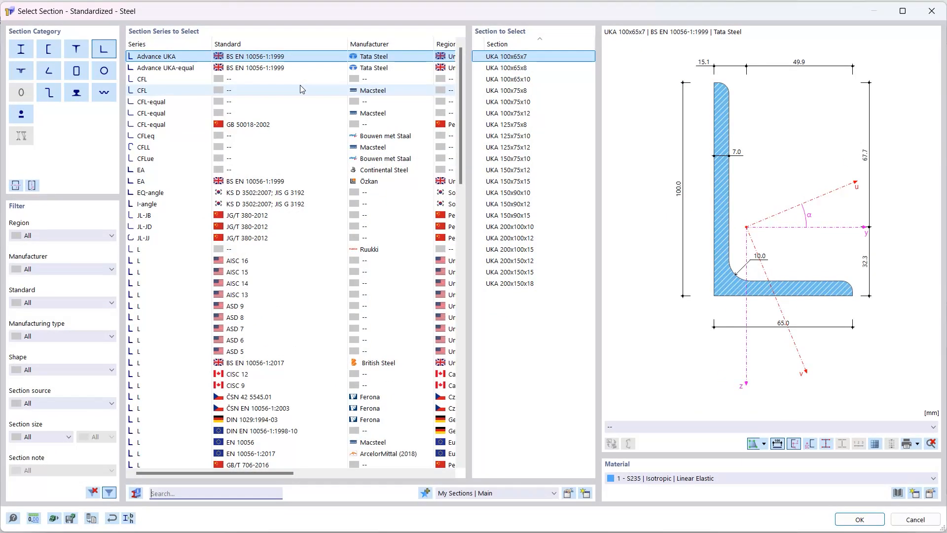
{"action": "left_click", "coordinate": [177, 492]}
{"action": "type", "text": "L 20"}
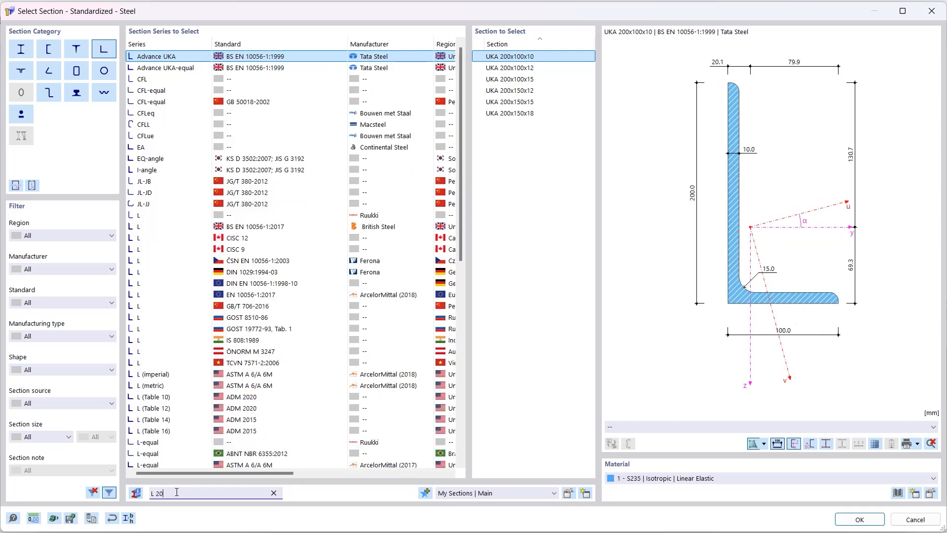
Search for L 200x150x12 and choose the DIN EN 10056-1:1998-10 angle as the section.
{"action": "type", "text": "0x"}
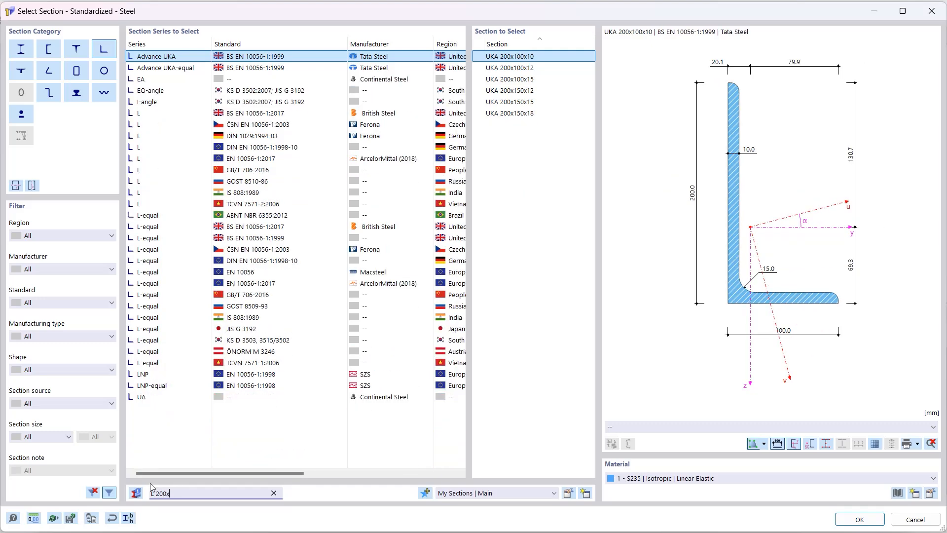
{"action": "type", "text": "15"}
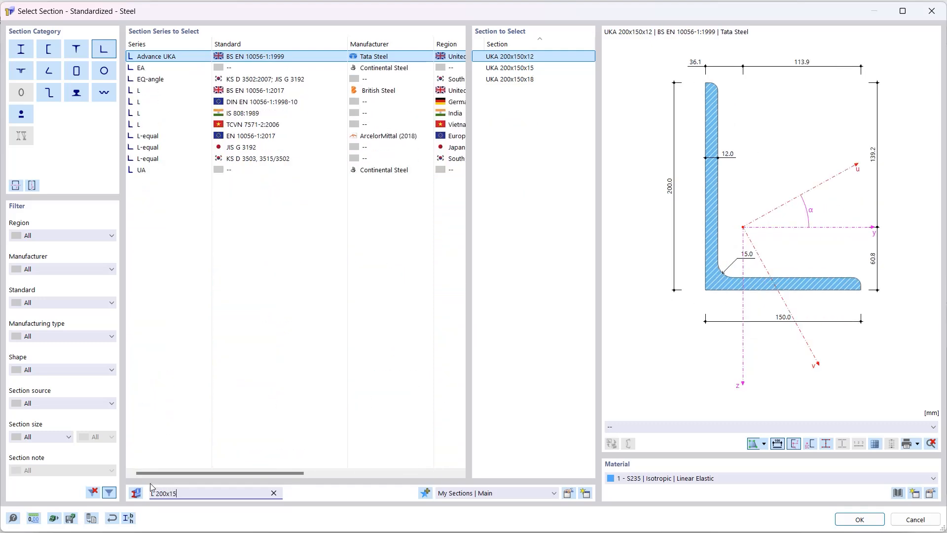
{"action": "type", "text": "0x"}
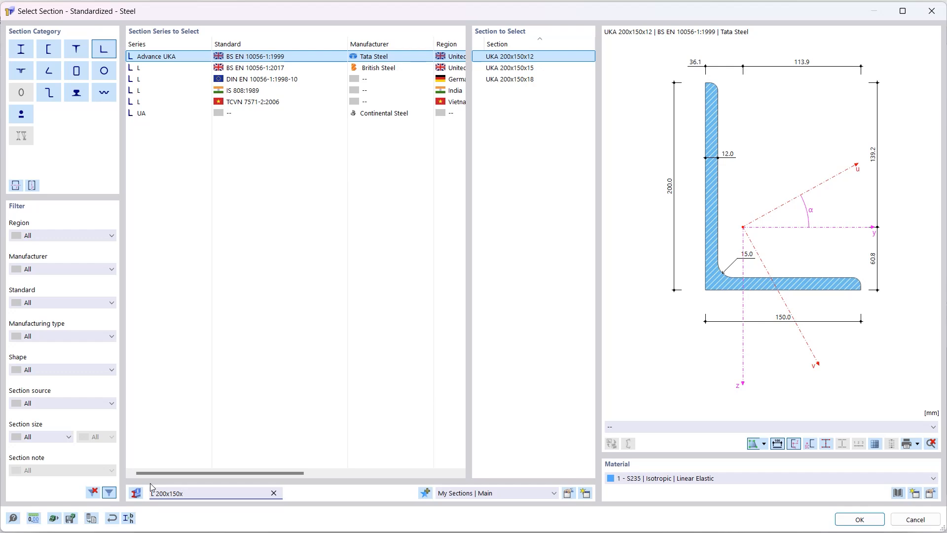
{"action": "type", "text": "12"}
{"action": "left_click", "coordinate": [256, 82]}
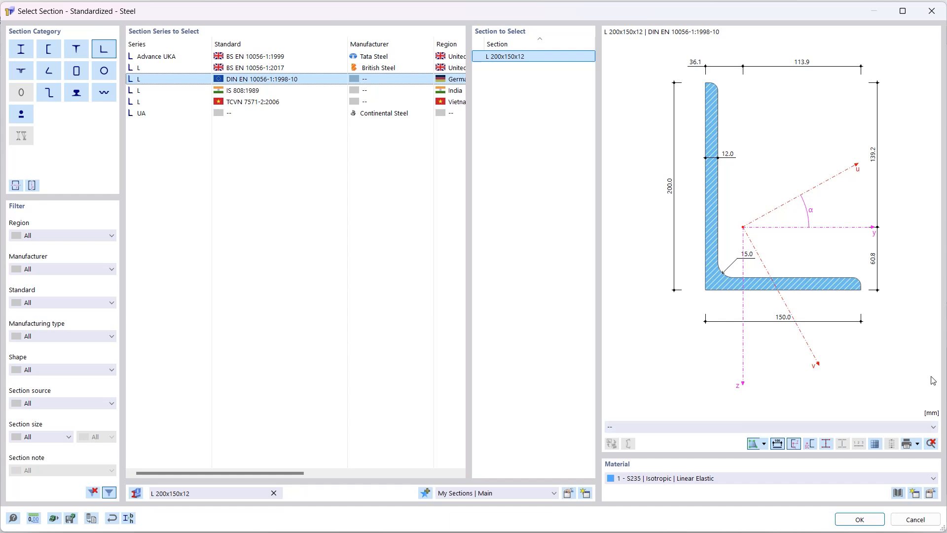
{"action": "left_click", "coordinate": [859, 519]}
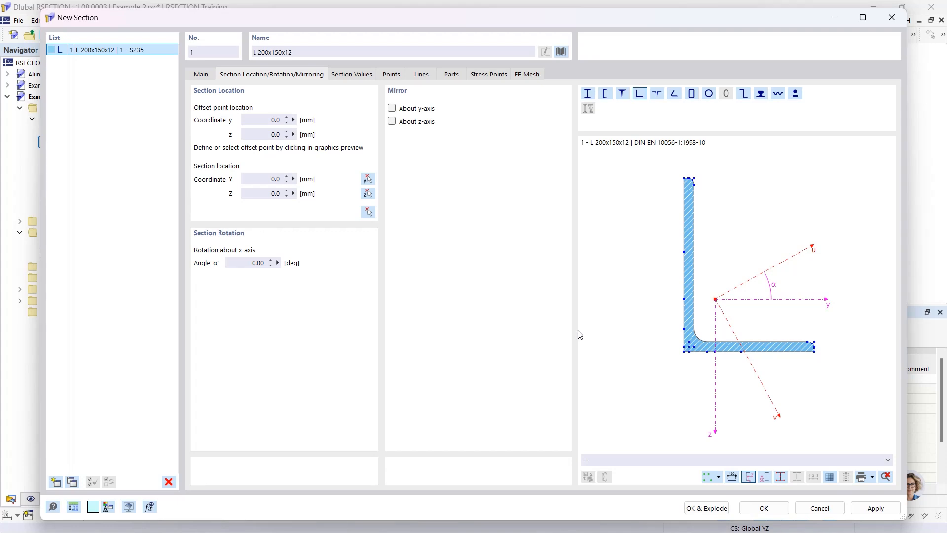
Mirror the angle section about the y-axis and set its rotation about the x-axis to 90°.
{"action": "left_click", "coordinate": [393, 108]}
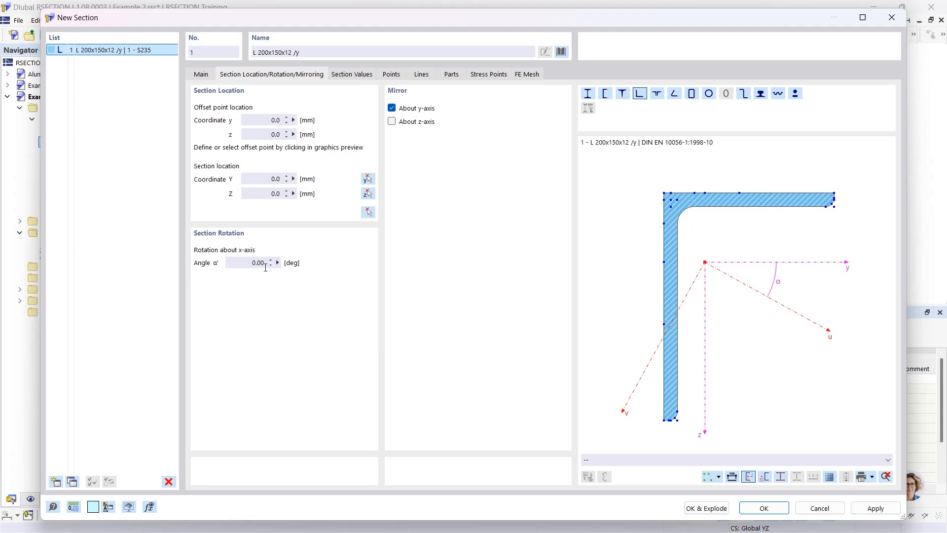
{"action": "left_click", "coordinate": [245, 264]}
{"action": "type", "text": "90"}
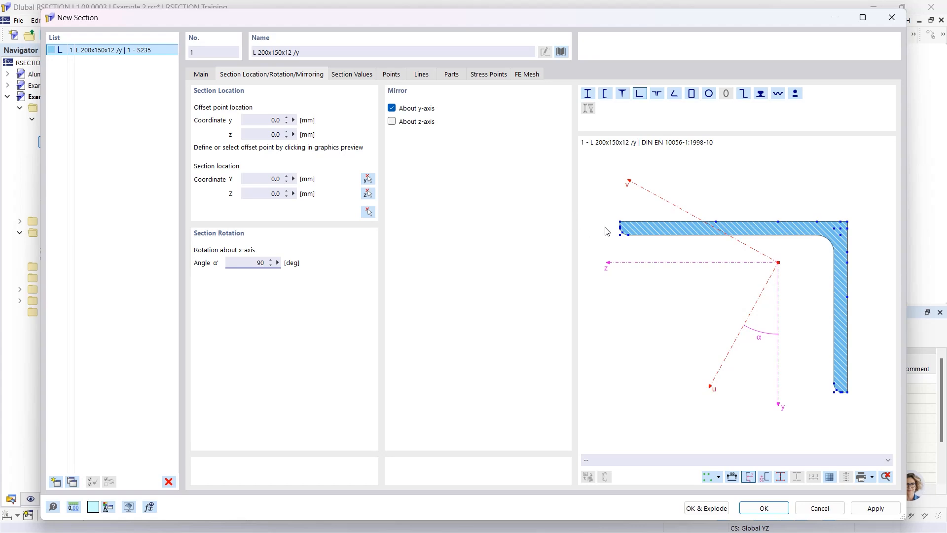
Use the mid-thickness point at the horizontal leg's free end as offset point, locate it at the global origin, and create the section.
{"action": "scroll", "coordinate": [626, 226], "scroll_direction": "up", "scroll_amount": 4}
{"action": "scroll", "coordinate": [627, 225], "scroll_direction": "up", "scroll_amount": 3}
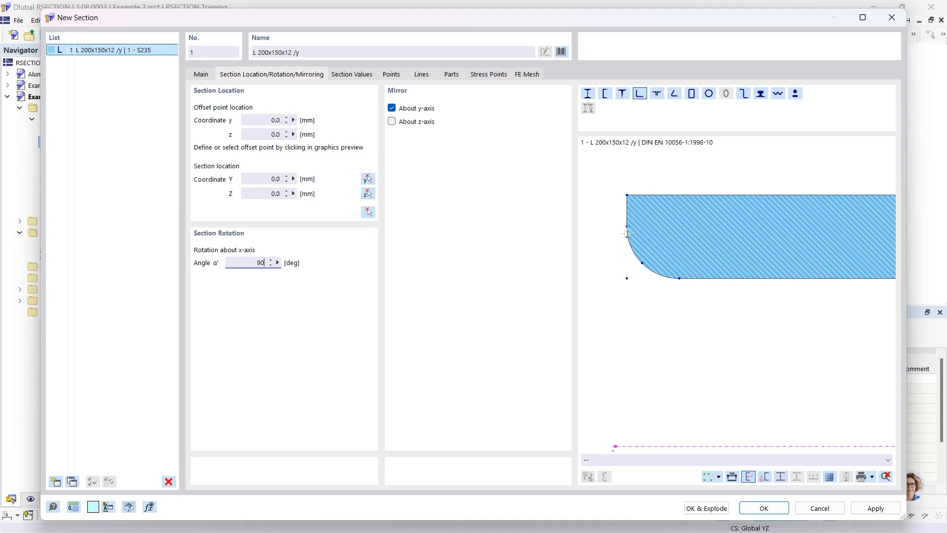
{"action": "left_click", "coordinate": [627, 236]}
{"action": "left_click", "coordinate": [268, 180]}
{"action": "left_click", "coordinate": [368, 213]}
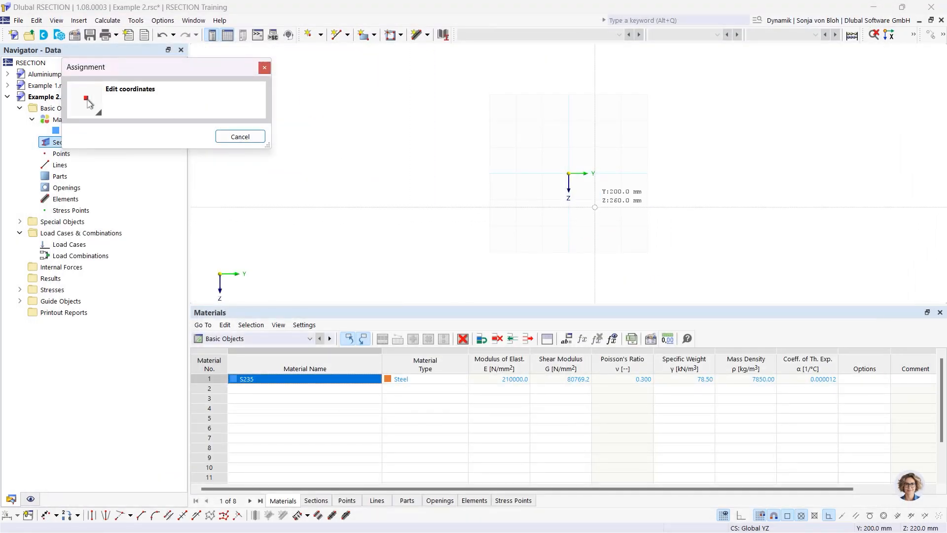
{"action": "scroll", "coordinate": [595, 208], "scroll_direction": "up", "scroll_amount": 5}
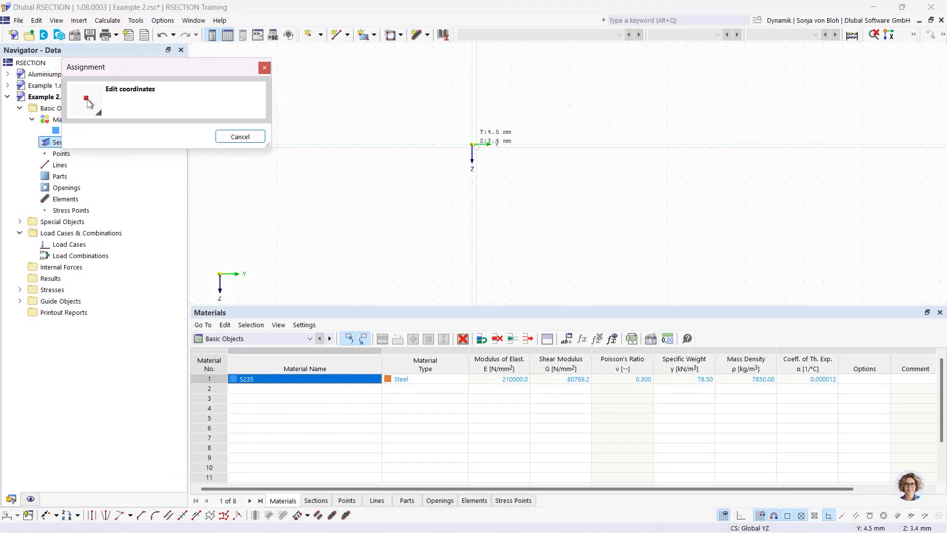
{"action": "left_click", "coordinate": [475, 146]}
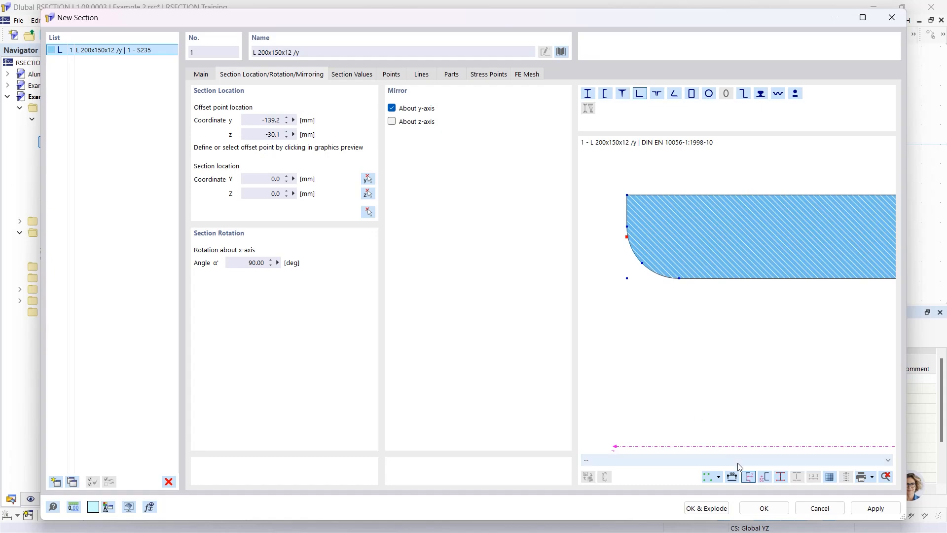
{"action": "left_click", "coordinate": [746, 507]}
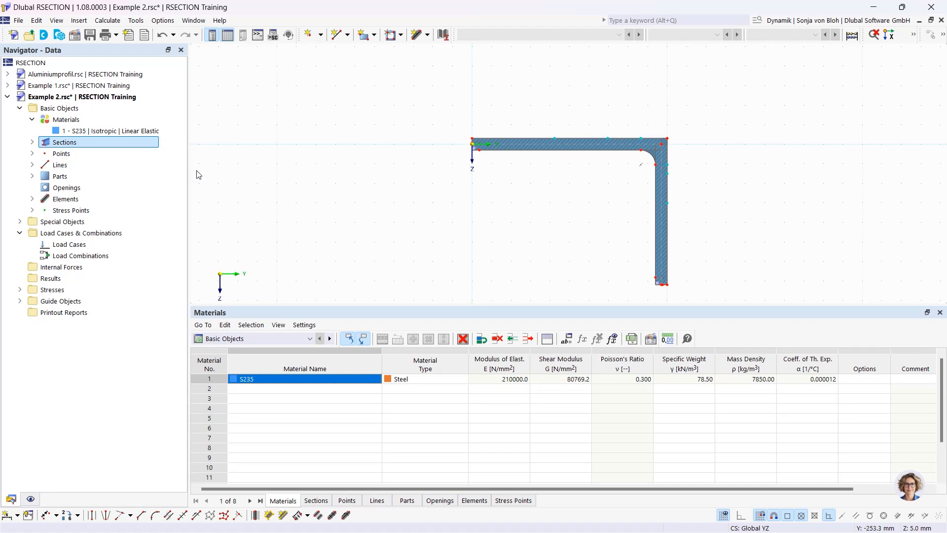
Inspect the vertical leg's element and the boundary-line part that belong to the new angle section.
{"action": "left_click", "coordinate": [32, 199]}
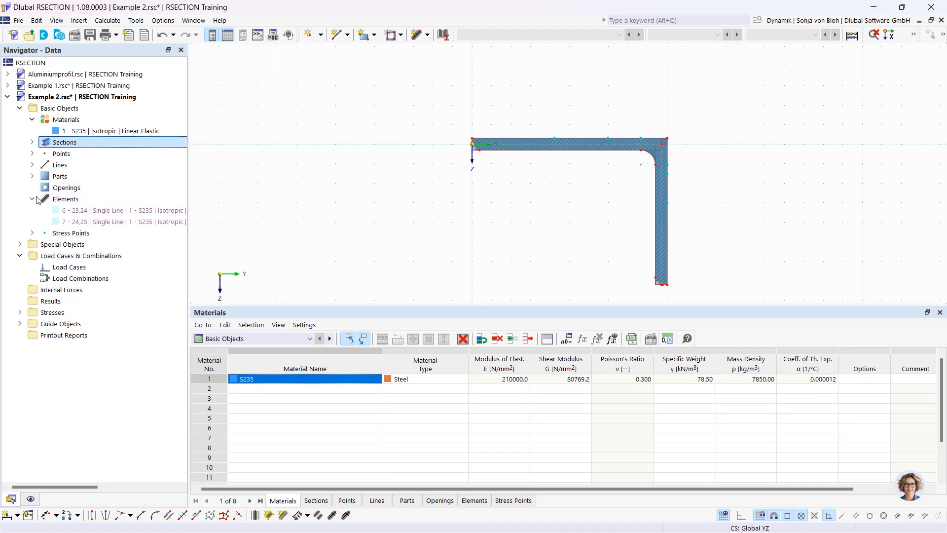
{"action": "left_click", "coordinate": [85, 222]}
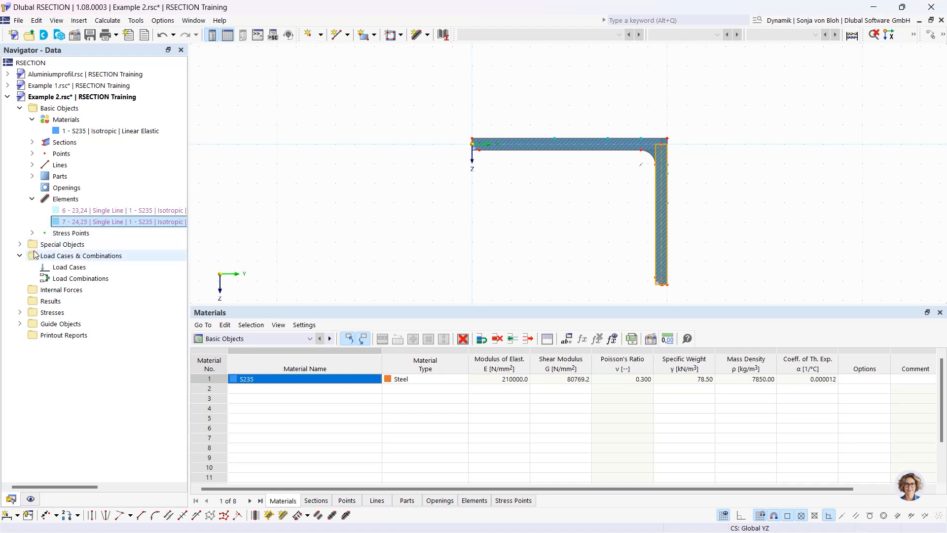
{"action": "left_click", "coordinate": [33, 176]}
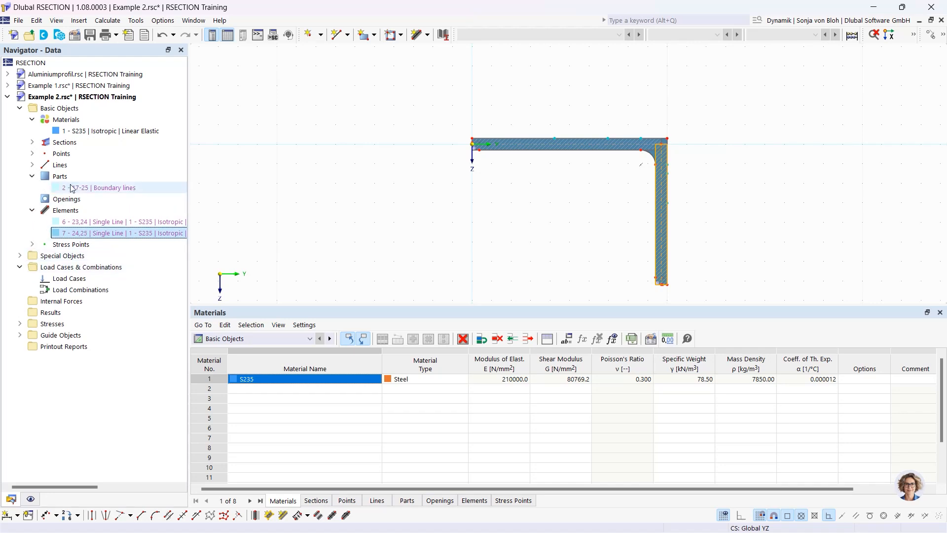
{"action": "left_click", "coordinate": [84, 188]}
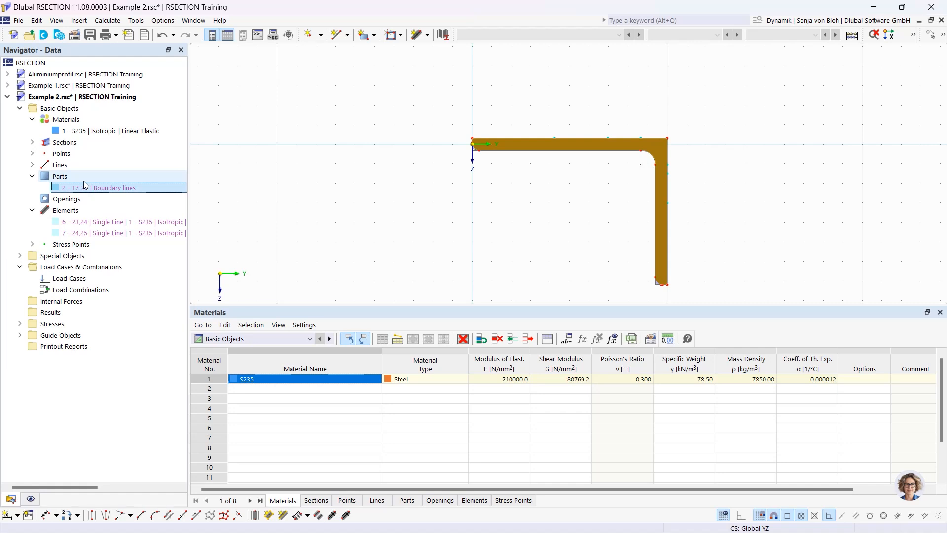
Review the angle's section settings and the tools for manipulating selected objects, leaving everything as it is.
{"action": "double_click", "coordinate": [499, 146]}
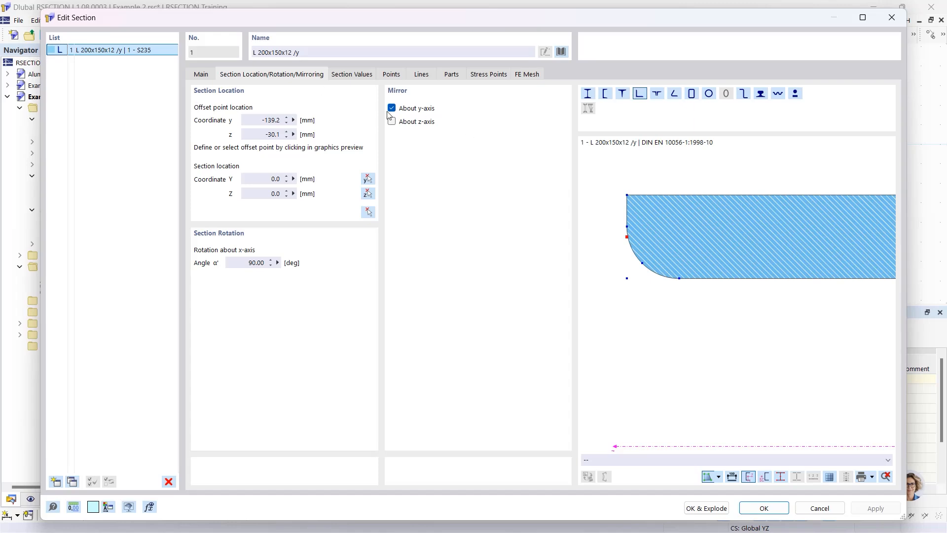
{"action": "left_click", "coordinate": [891, 18]}
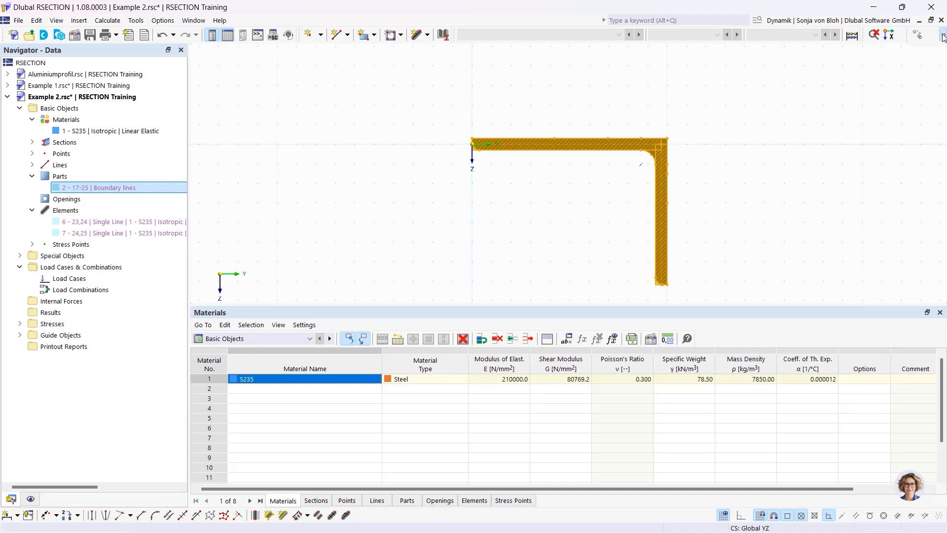
{"action": "left_click", "coordinate": [942, 37]}
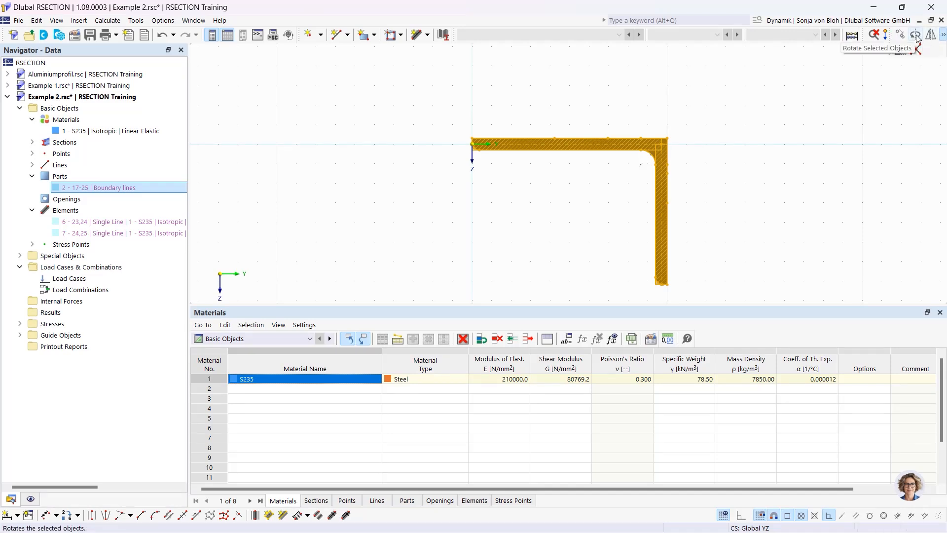
{"action": "left_click", "coordinate": [770, 159]}
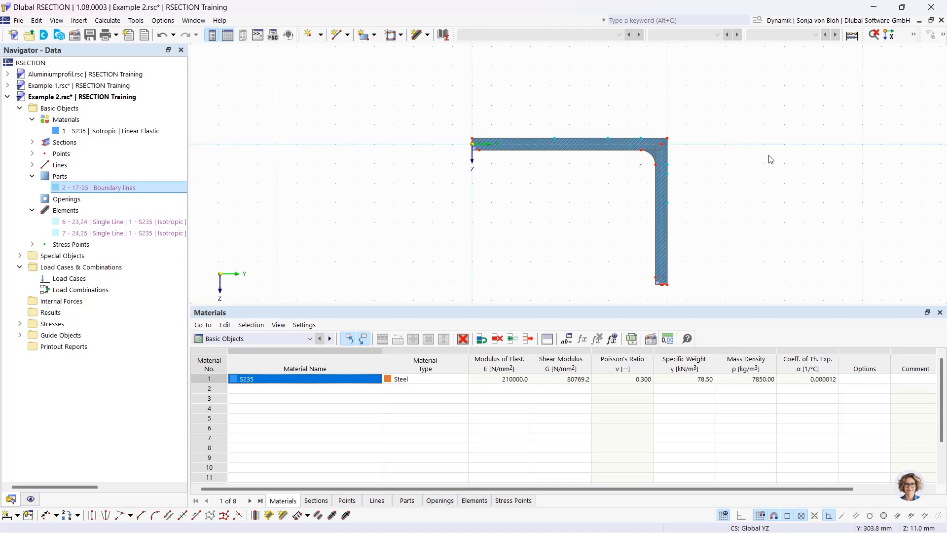
Explode the angle section into individually editable objects and clear the selection.
{"action": "right_click", "coordinate": [494, 145]}
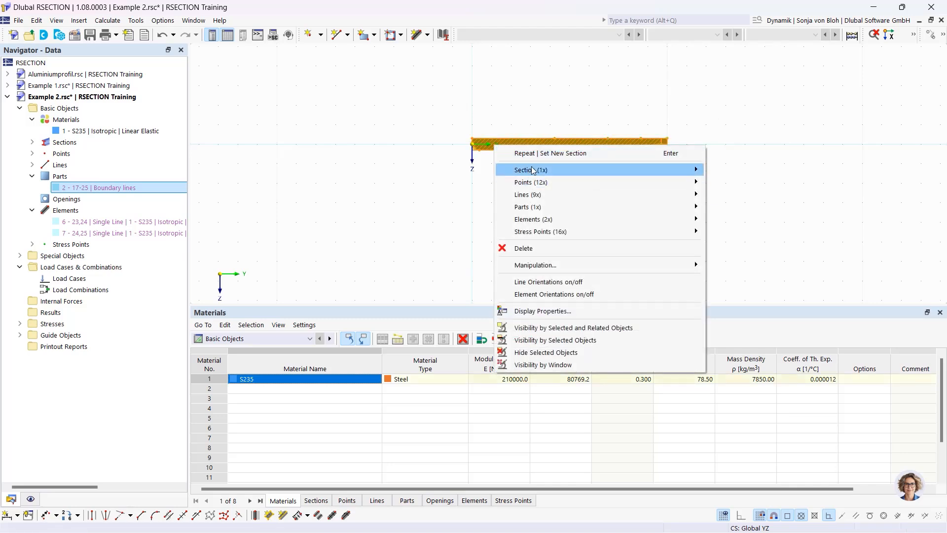
{"action": "mouse_move", "coordinate": [533, 170]}
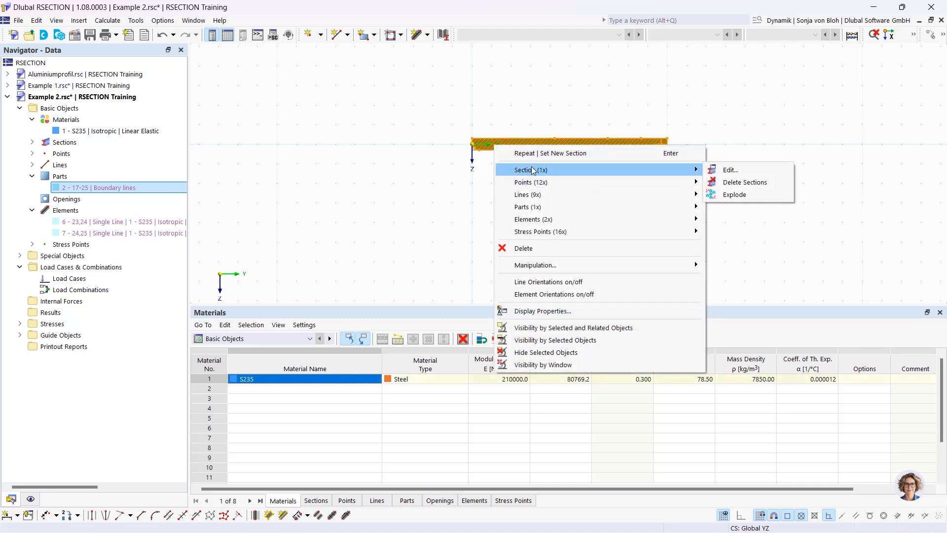
{"action": "left_click", "coordinate": [737, 194]}
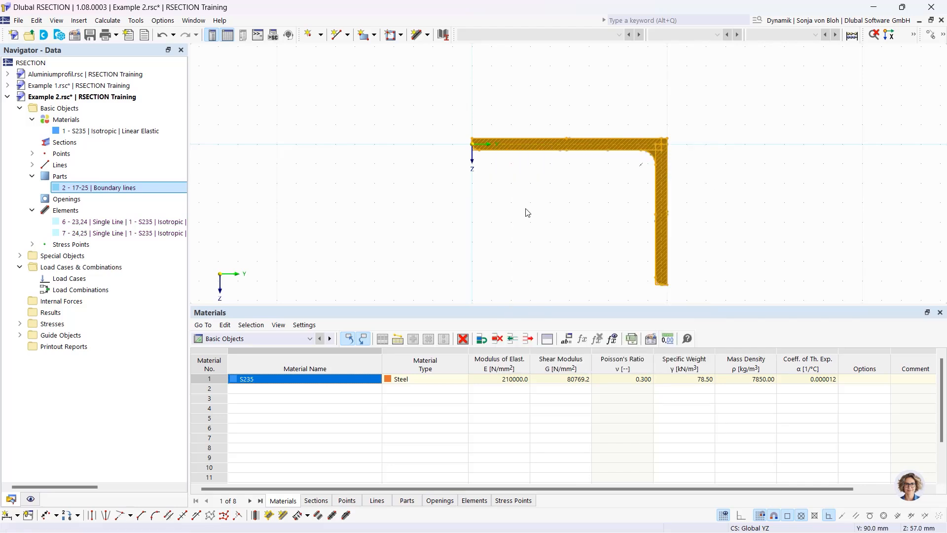
{"action": "left_click", "coordinate": [358, 225]}
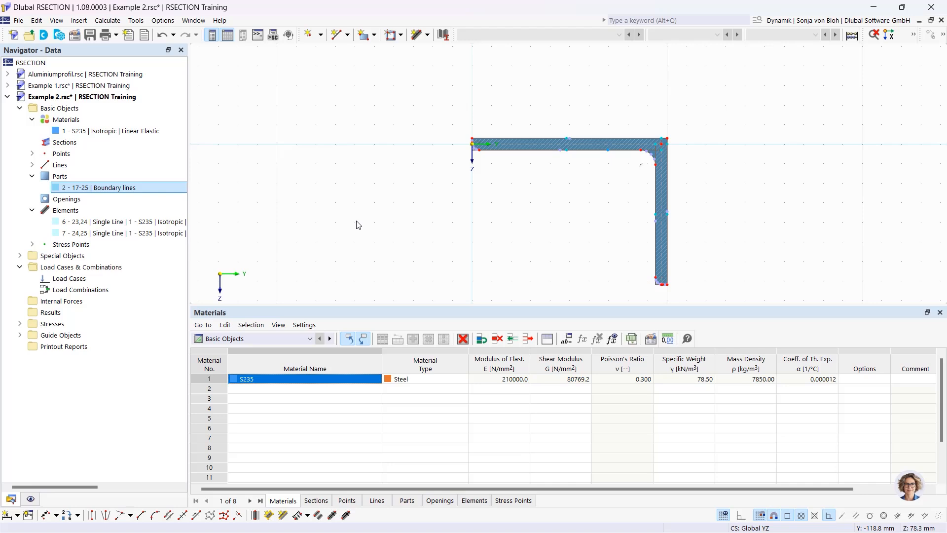
Delete the rounded boundary line at the free end of the angle's horizontal leg.
{"action": "scroll", "coordinate": [463, 180], "scroll_direction": "up", "scroll_amount": 5}
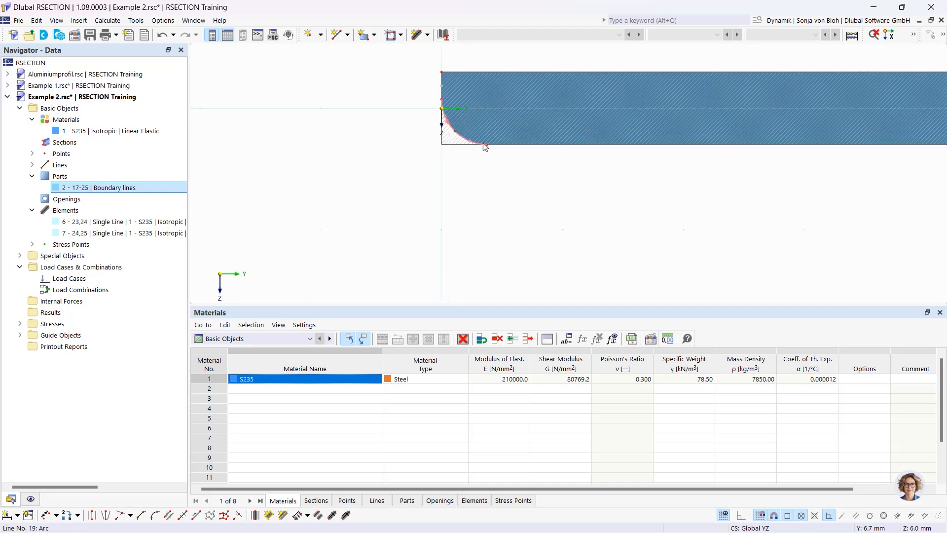
{"action": "scroll", "coordinate": [484, 143], "scroll_direction": "up", "scroll_amount": 3}
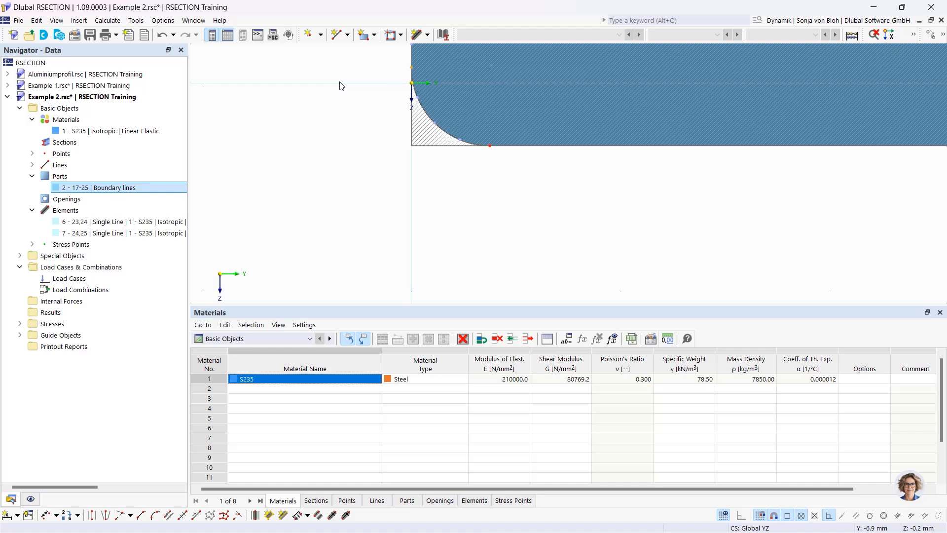
{"action": "key", "text": "Delete"}
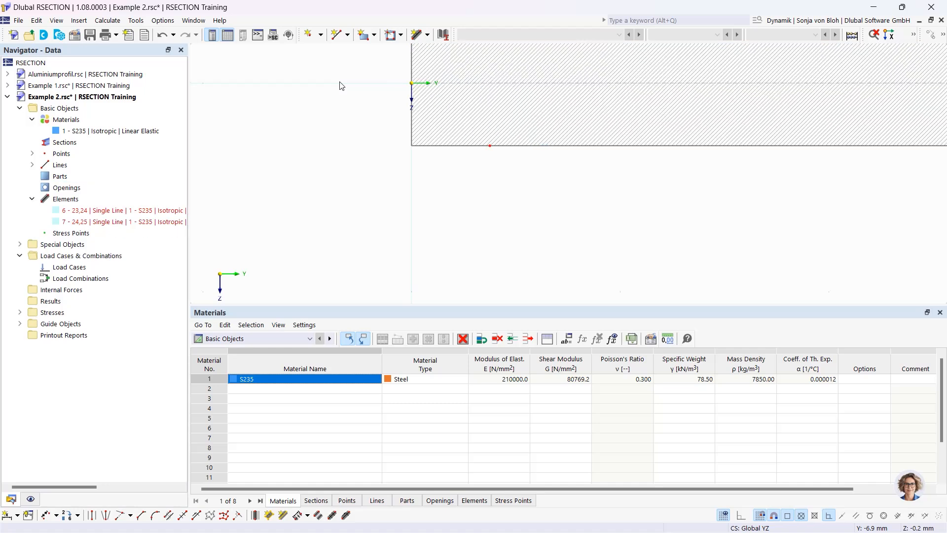
Start a new single line element defined by length and direction, with its direction reversed.
{"action": "scroll", "coordinate": [499, 203], "scroll_direction": "down", "scroll_amount": 3}
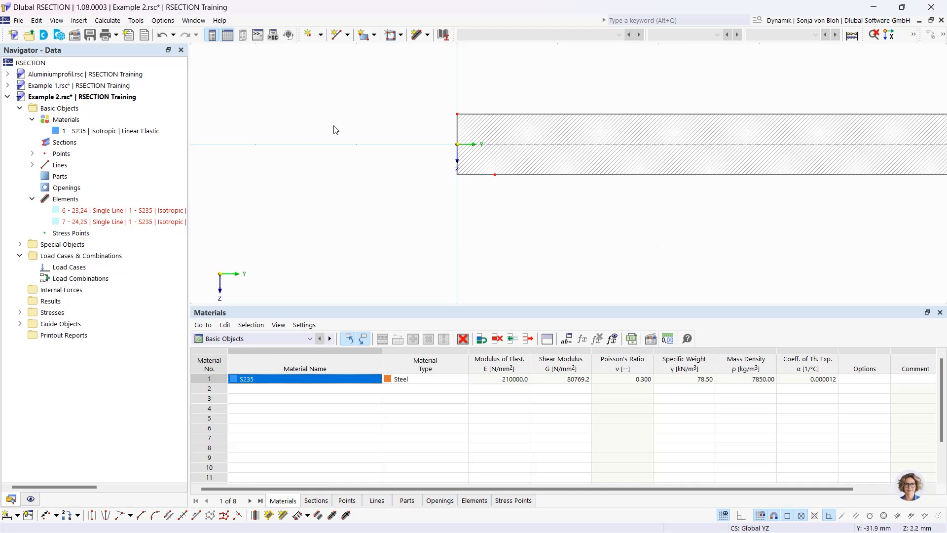
{"action": "left_click", "coordinate": [427, 36]}
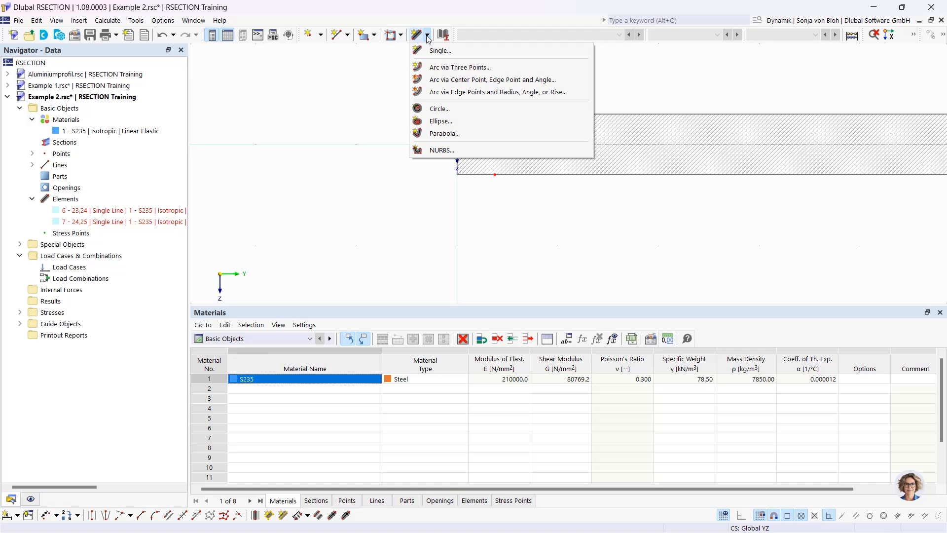
{"action": "left_click", "coordinate": [432, 51]}
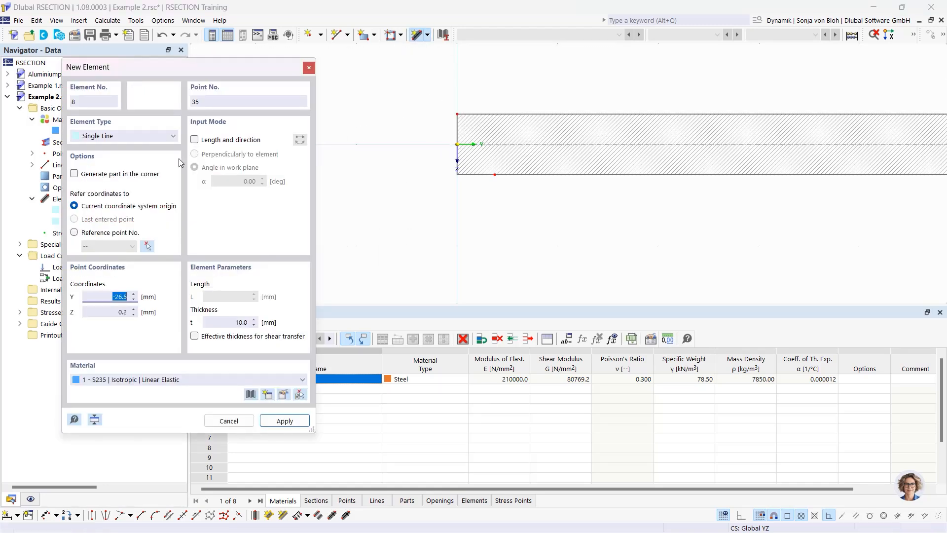
{"action": "left_click", "coordinate": [194, 139]}
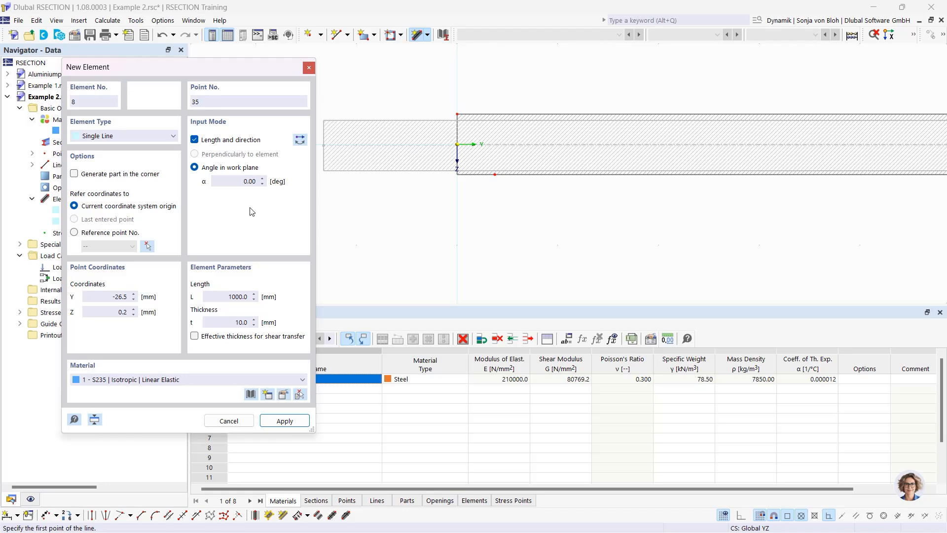
{"action": "key", "text": "Tab"}
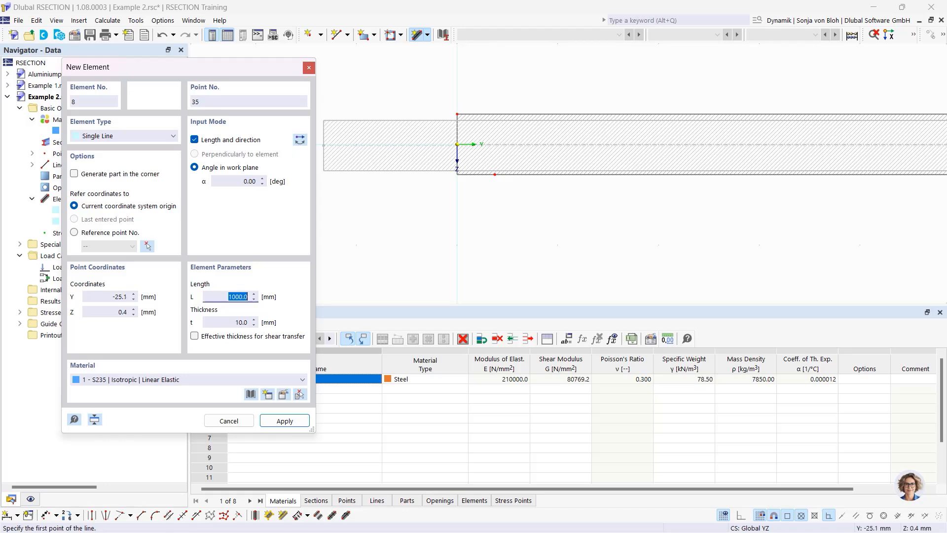
{"action": "left_click", "coordinate": [299, 139]}
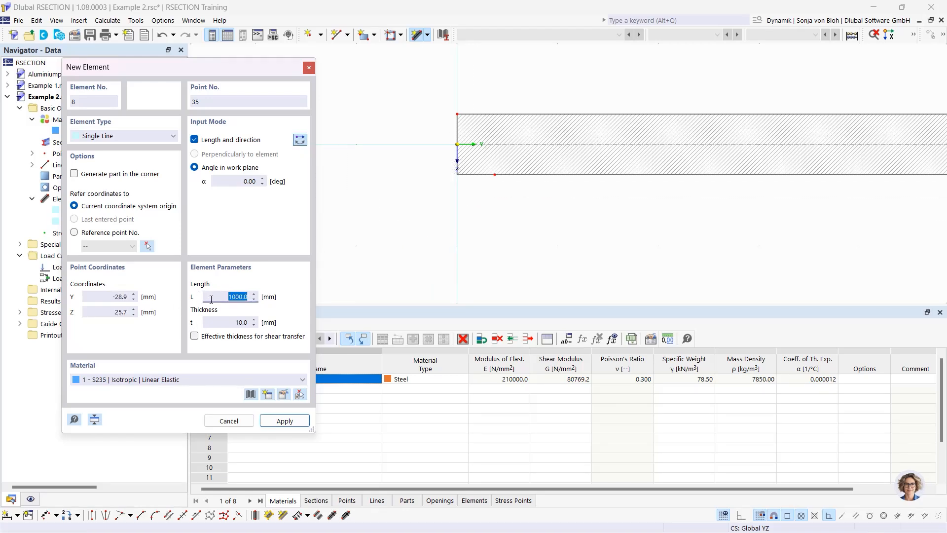
Set the element's length to 200 mm and thickness to 12 mm, and place it starting at the global origin.
{"action": "type", "text": "200"}
{"action": "left_click", "coordinate": [248, 321]}
{"action": "double_click", "coordinate": [249, 321]}
{"action": "type", "text": "12"}
{"action": "key", "text": "Tab"}
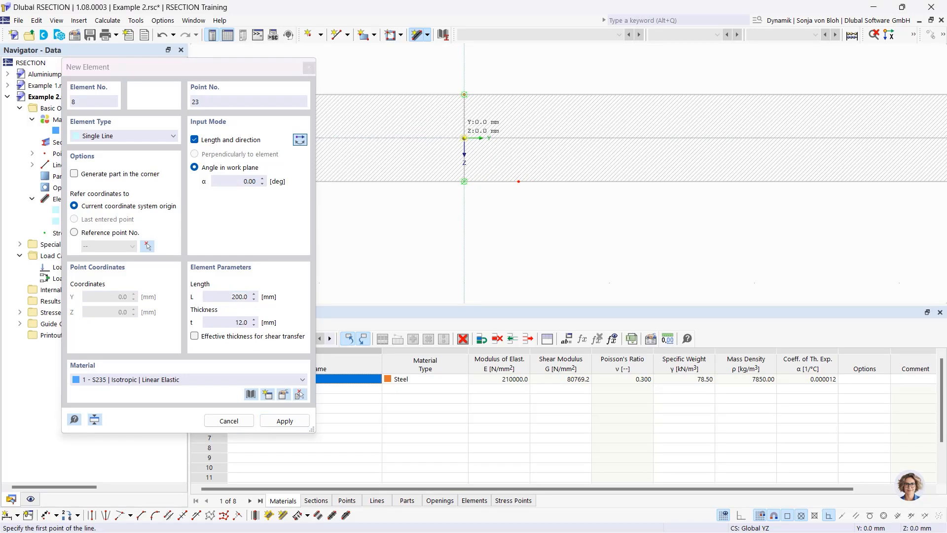
{"action": "left_click", "coordinate": [465, 138]}
{"action": "scroll", "coordinate": [505, 176], "scroll_direction": "down", "scroll_amount": 3}
{"action": "scroll", "coordinate": [504, 176], "scroll_direction": "down", "scroll_amount": 2}
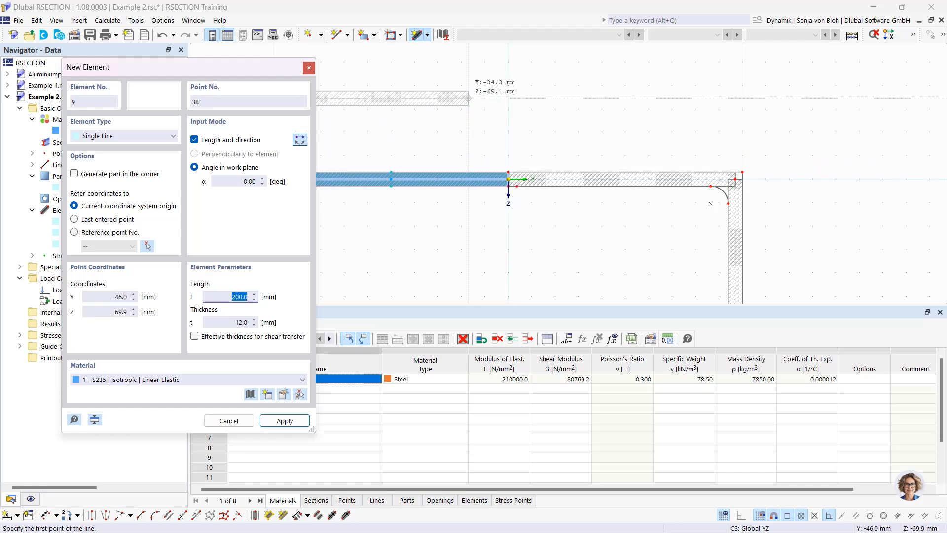
Add a vertical single line element at an angle of 90°, 400 mm long and 10 mm thick, starting at the global origin.
{"action": "left_click", "coordinate": [236, 181]}
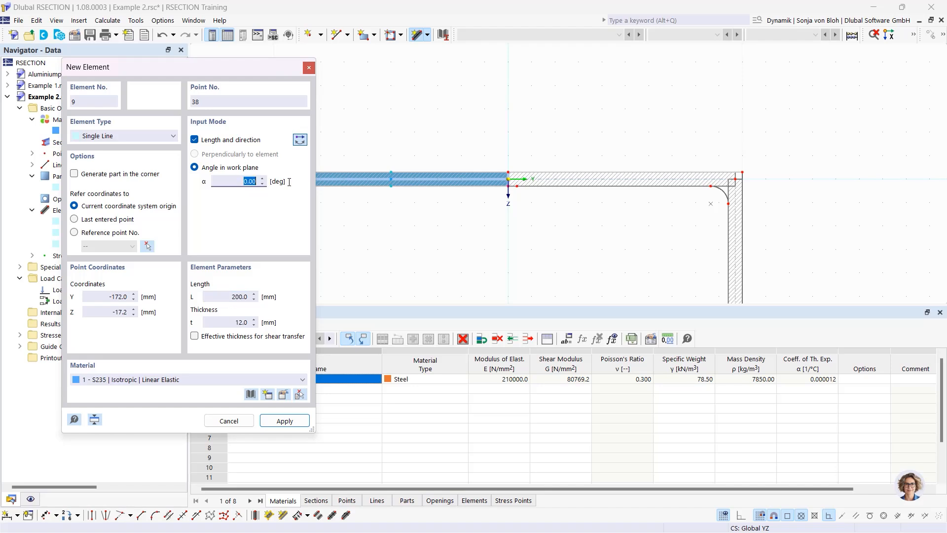
{"action": "type", "text": "90"}
{"action": "key", "text": "Tab"}
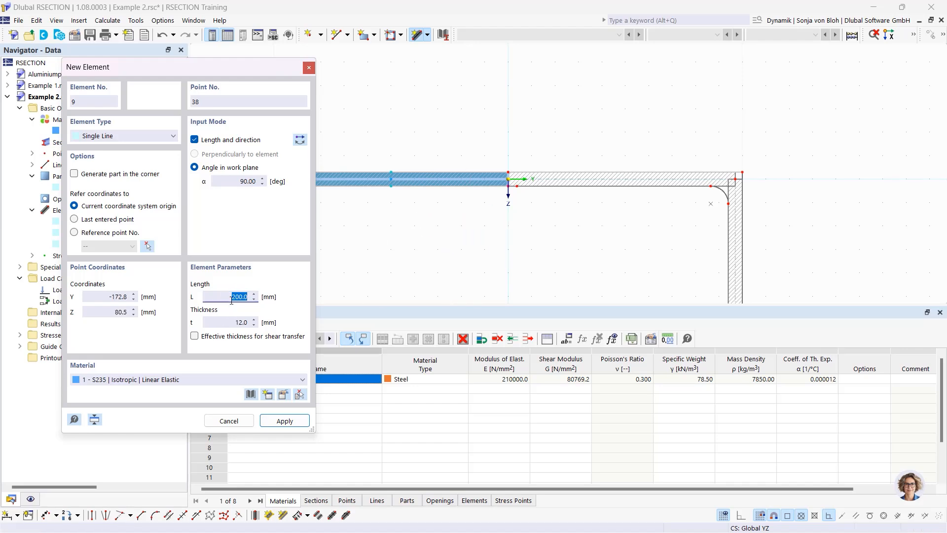
{"action": "type", "text": "400"}
{"action": "left_click", "coordinate": [254, 321]}
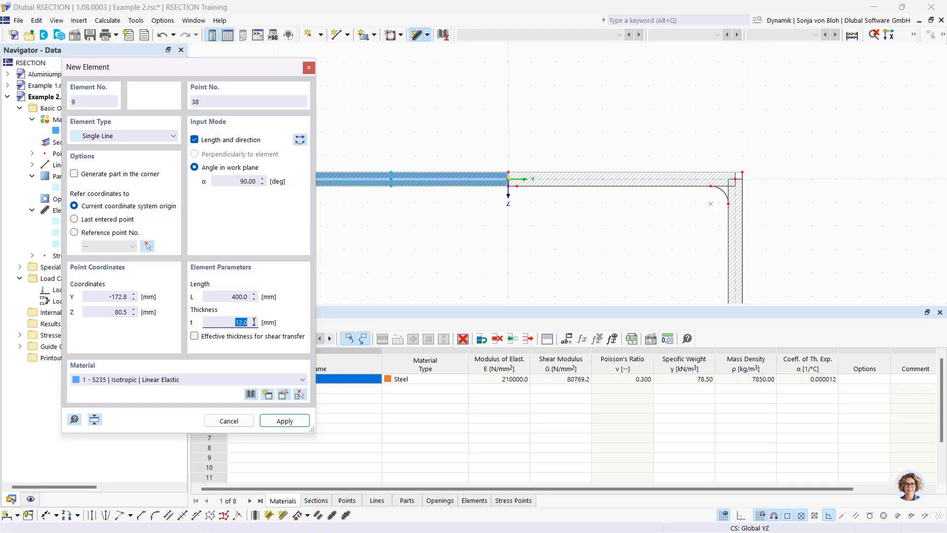
{"action": "type", "text": "10"}
{"action": "key", "text": "Return"}
{"action": "scroll", "coordinate": [521, 225], "scroll_direction": "up", "scroll_amount": 3}
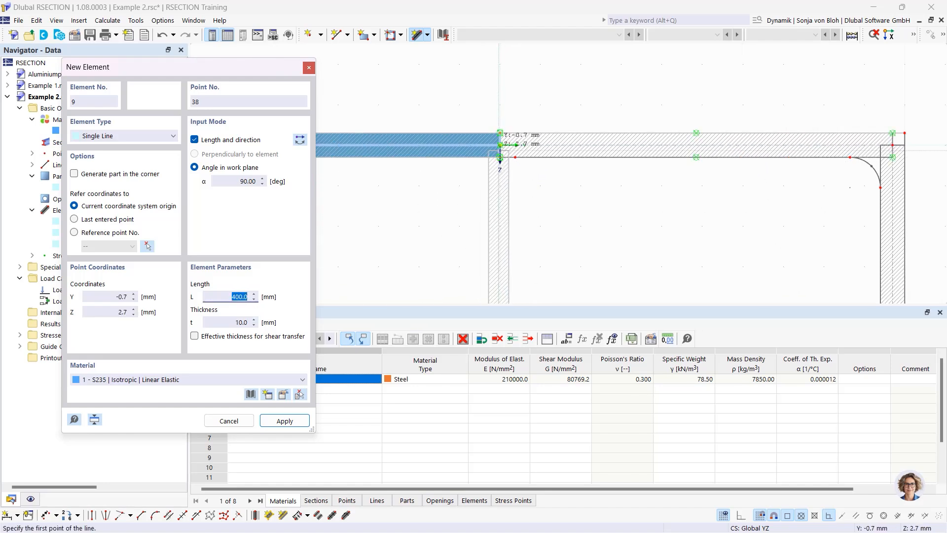
{"action": "left_click", "coordinate": [499, 145]}
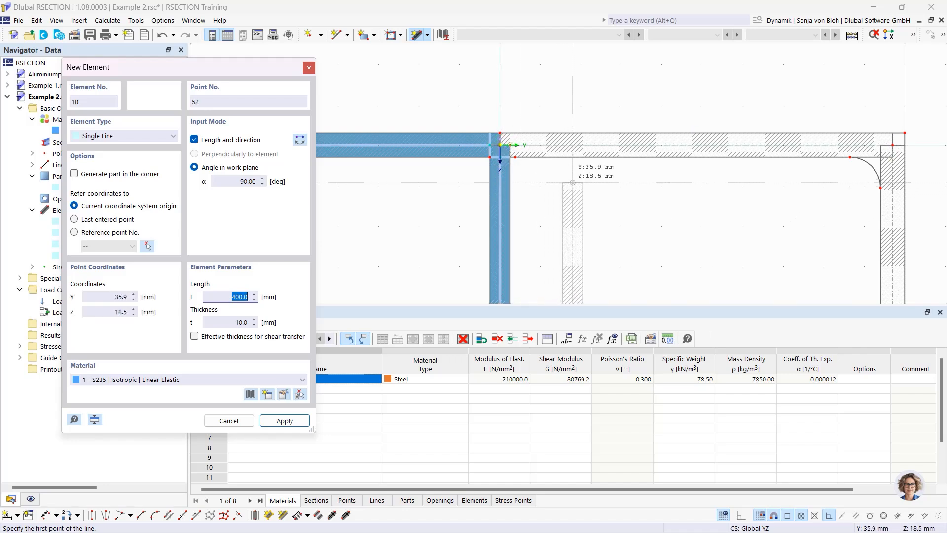
{"action": "key", "text": "Escape"}
Delete the short vertical boundary line at the origin where the angle's leg meets the plate.
{"action": "scroll", "coordinate": [505, 155], "scroll_direction": "up", "scroll_amount": 5}
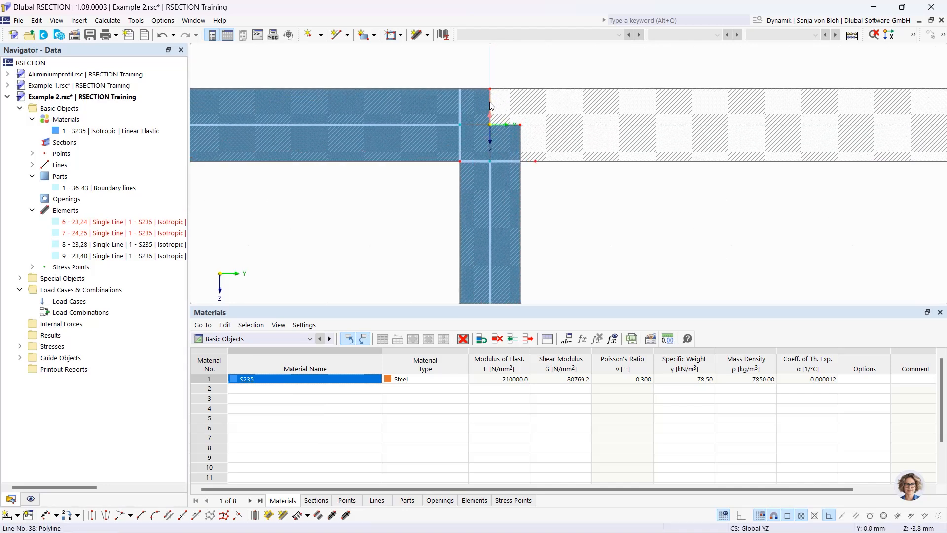
{"action": "left_click", "coordinate": [490, 104]}
{"action": "key", "text": "Delete"}
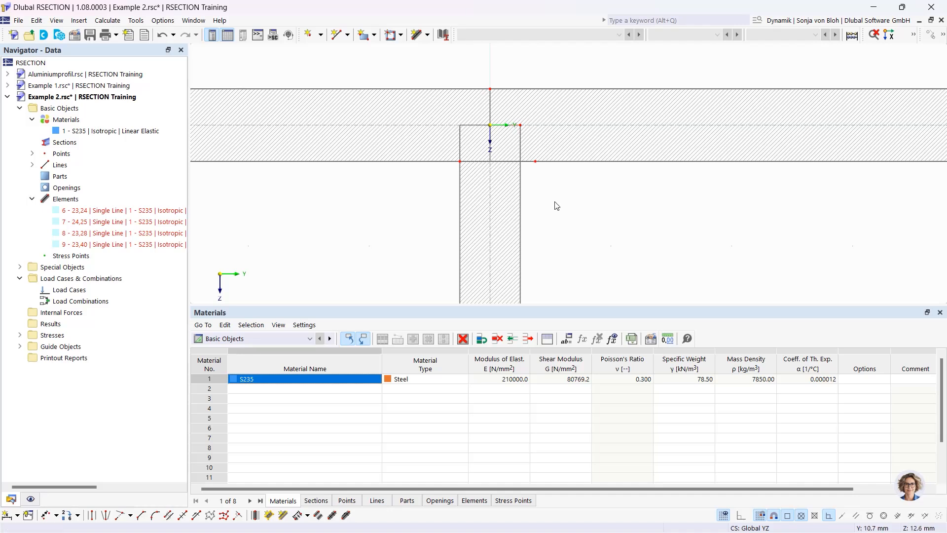
Set up an angled corner of type Edge and Angle with L1 of 8.5 mm (6*sqrt(2)) and α of 45°.
{"action": "scroll", "coordinate": [556, 205], "scroll_direction": "down", "scroll_amount": 4}
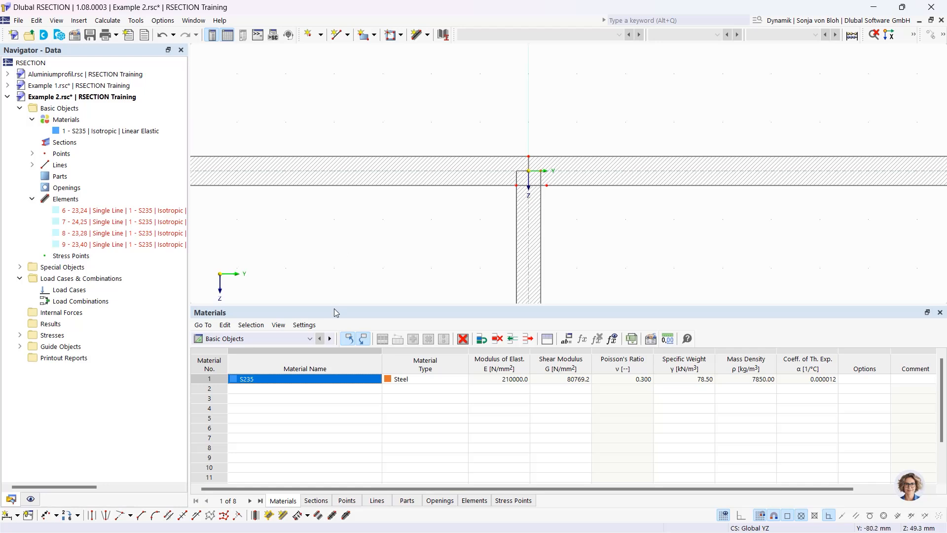
{"action": "left_click", "coordinate": [142, 516]}
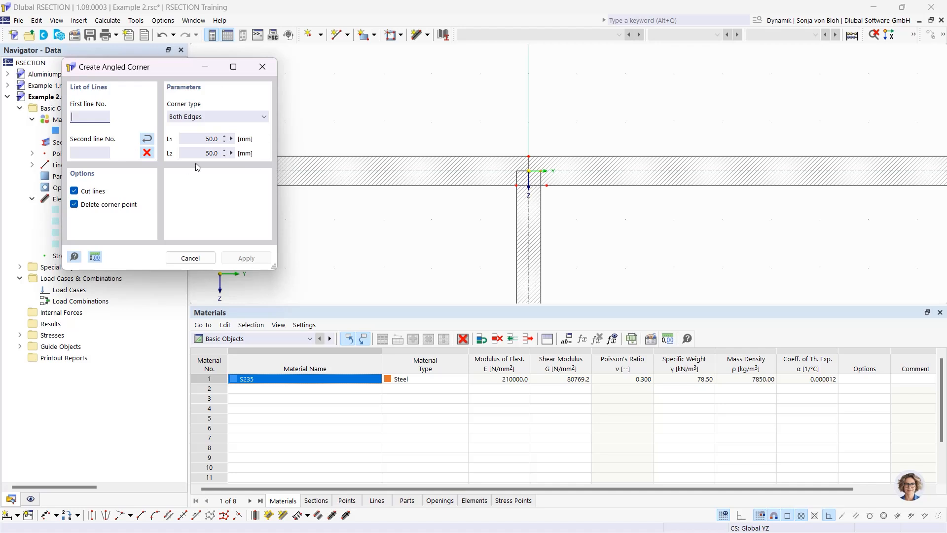
{"action": "left_click", "coordinate": [216, 117]}
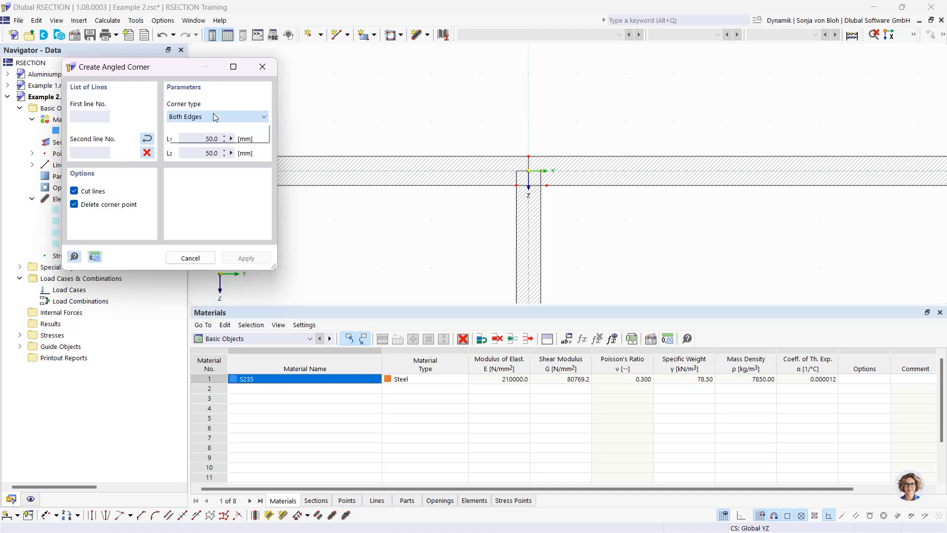
{"action": "left_click", "coordinate": [209, 139]}
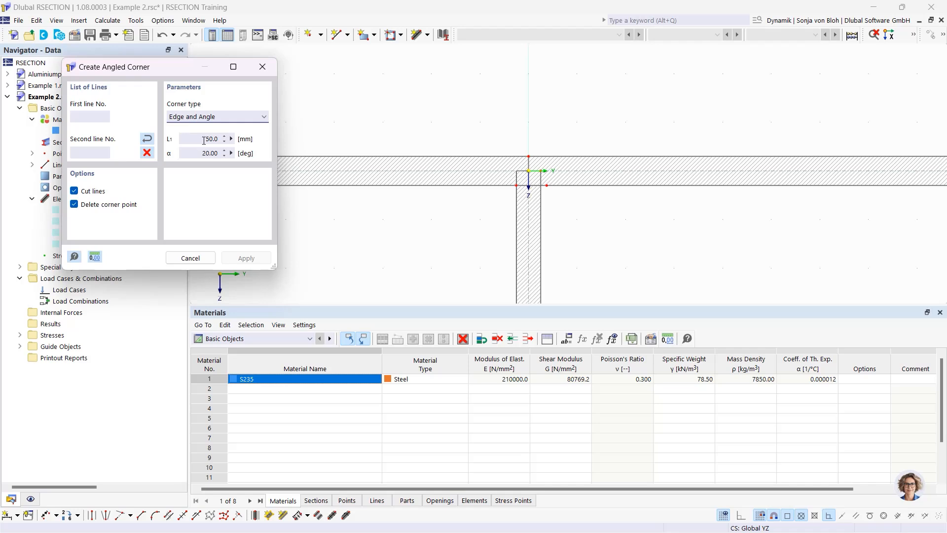
{"action": "left_click", "coordinate": [205, 140]}
{"action": "type", "text": "6"}
{"action": "type", "text": "0"}
{"action": "type", "text": "sq"}
{"action": "type", "text": "rt(2"}
{"action": "type", "text": ")"}
{"action": "key", "text": "Tab"}
{"action": "type", "text": "45"}
Create angled corners on both sides of the web where it meets the underside of the horizontal flange.
{"action": "left_click", "coordinate": [498, 186]}
{"action": "left_click", "coordinate": [517, 217]}
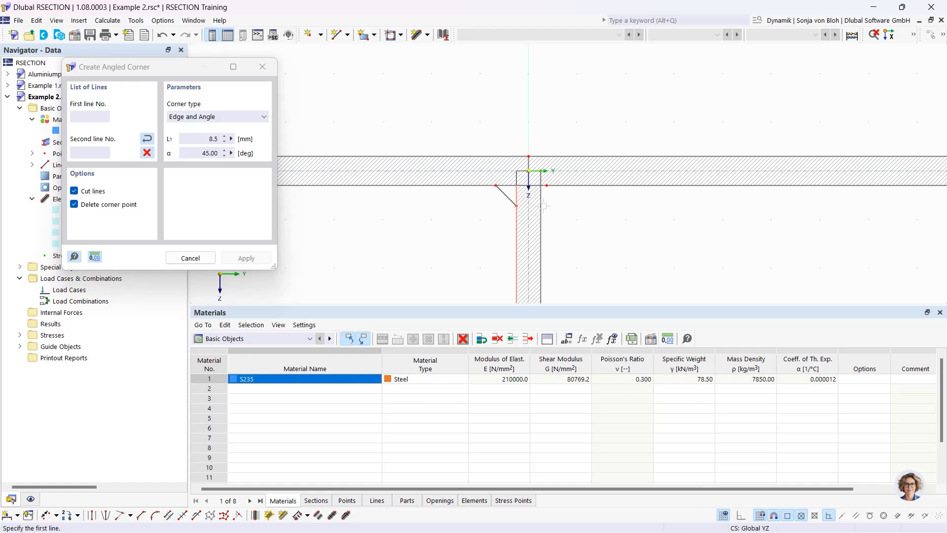
{"action": "left_click", "coordinate": [566, 186]}
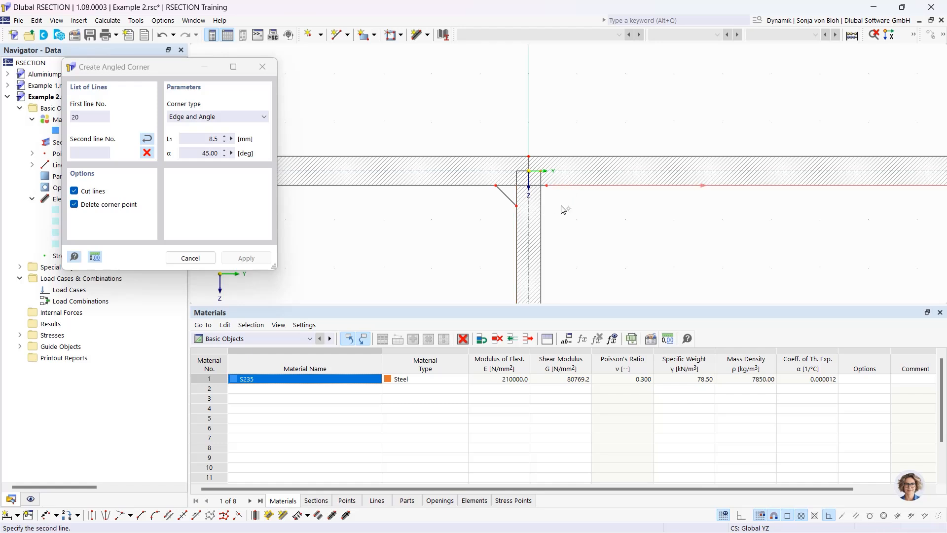
{"action": "left_click", "coordinate": [541, 225]}
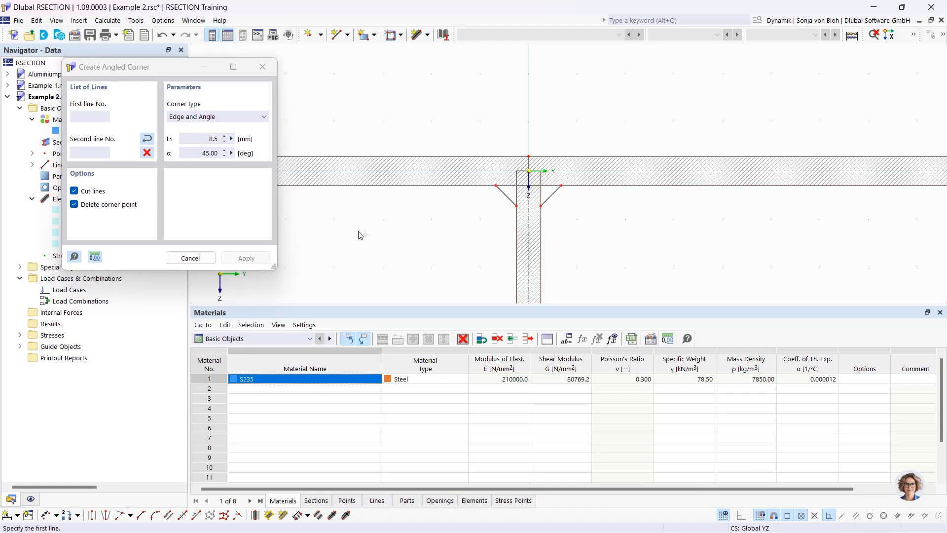
{"action": "key", "text": "Escape"}
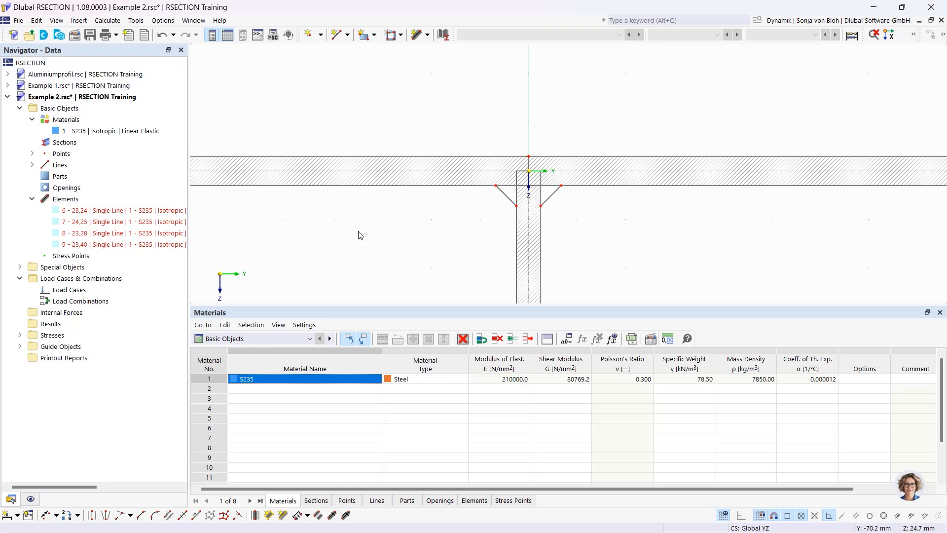
Create a part in material S235 by selecting the outer boundary lines of the whole cross-section.
{"action": "scroll", "coordinate": [360, 235], "scroll_direction": "down", "scroll_amount": 3}
{"action": "middle_click_drag", "start_coordinate": [372, 256], "coordinate": [408, 164]}
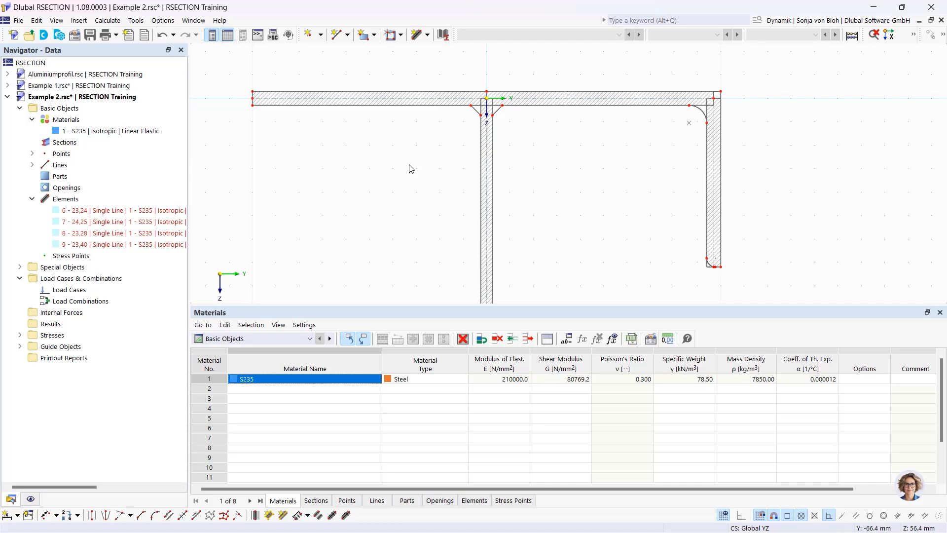
{"action": "left_click", "coordinate": [375, 36]}
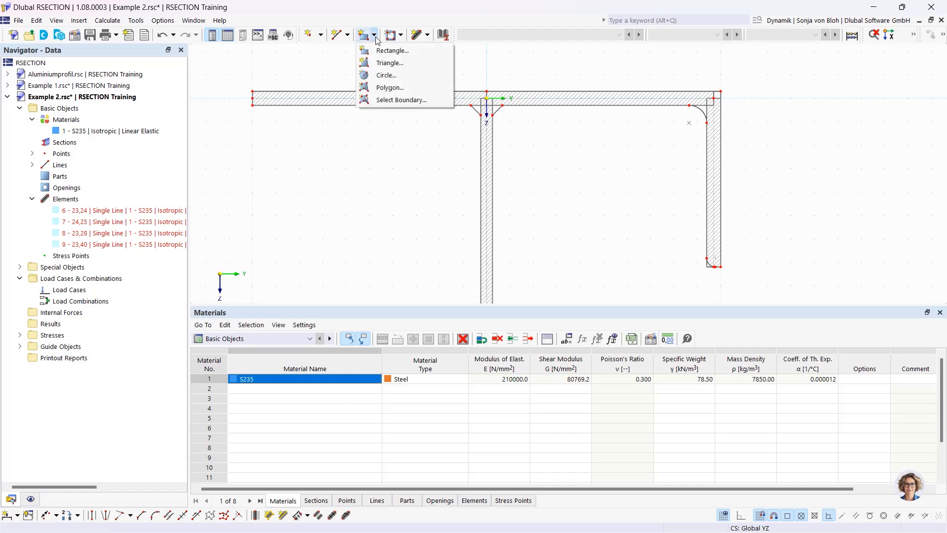
{"action": "left_click", "coordinate": [378, 99]}
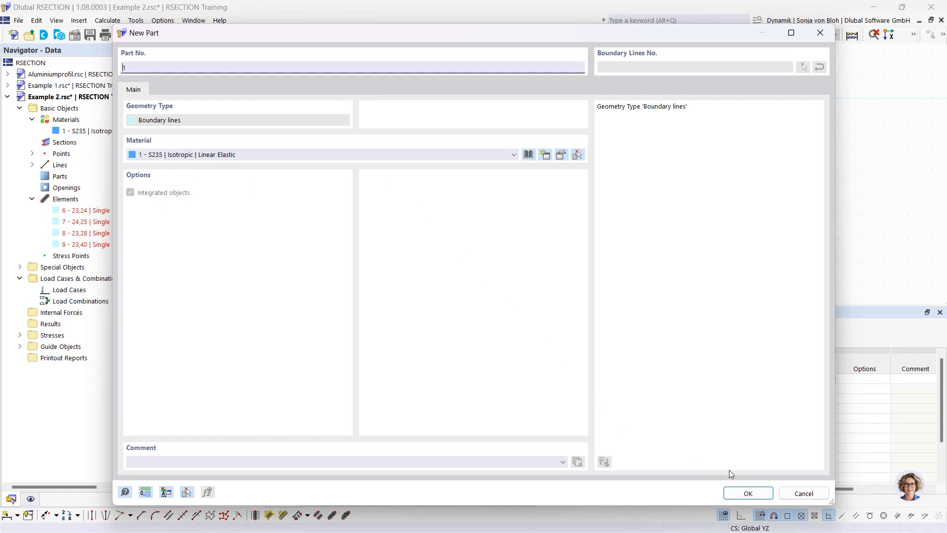
{"action": "left_click", "coordinate": [747, 493]}
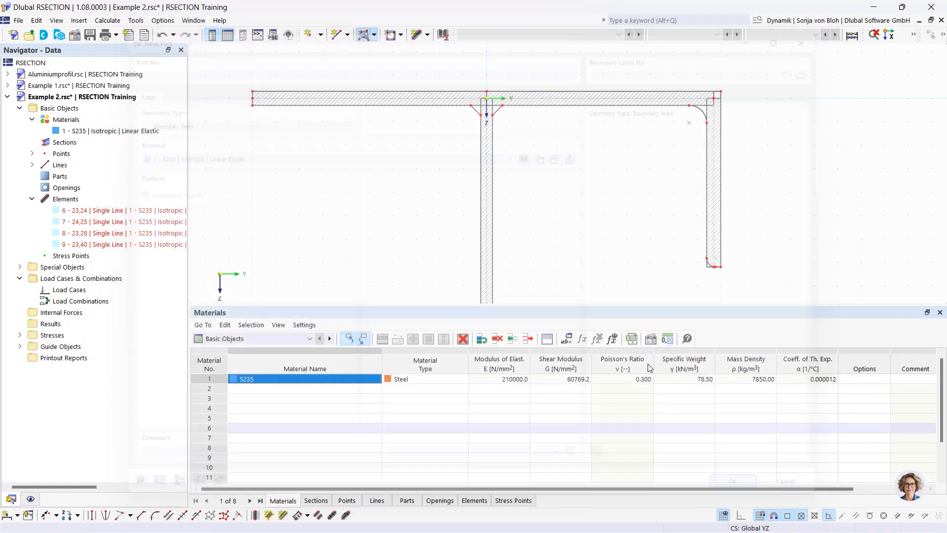
{"action": "left_click", "coordinate": [417, 91]}
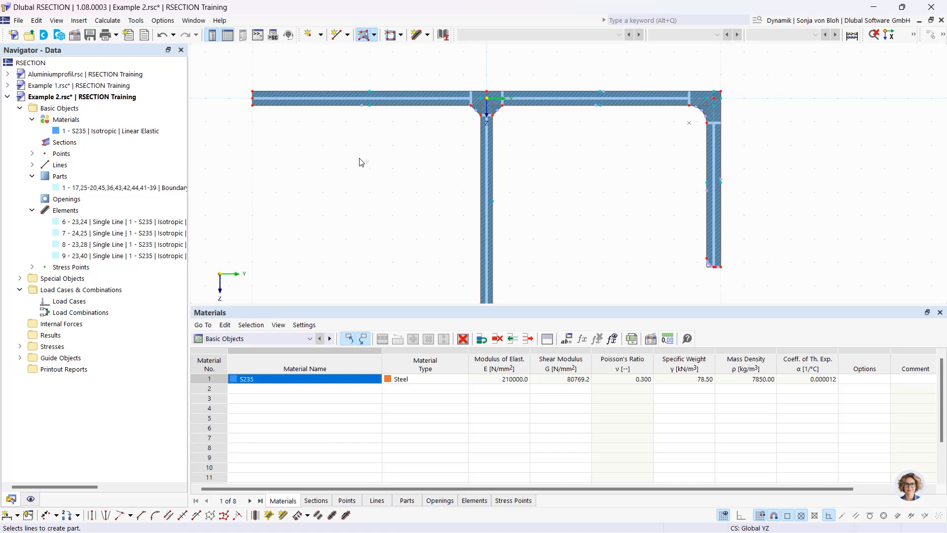
Create two load cases, naming LC1 "N" and LC2 "My".
{"action": "right_click", "coordinate": [94, 303]}
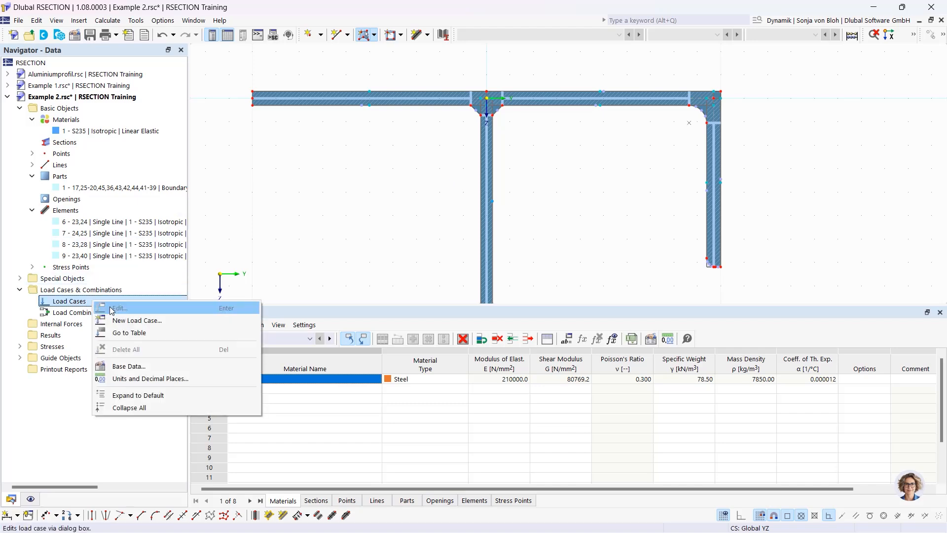
{"action": "left_click", "coordinate": [136, 321]}
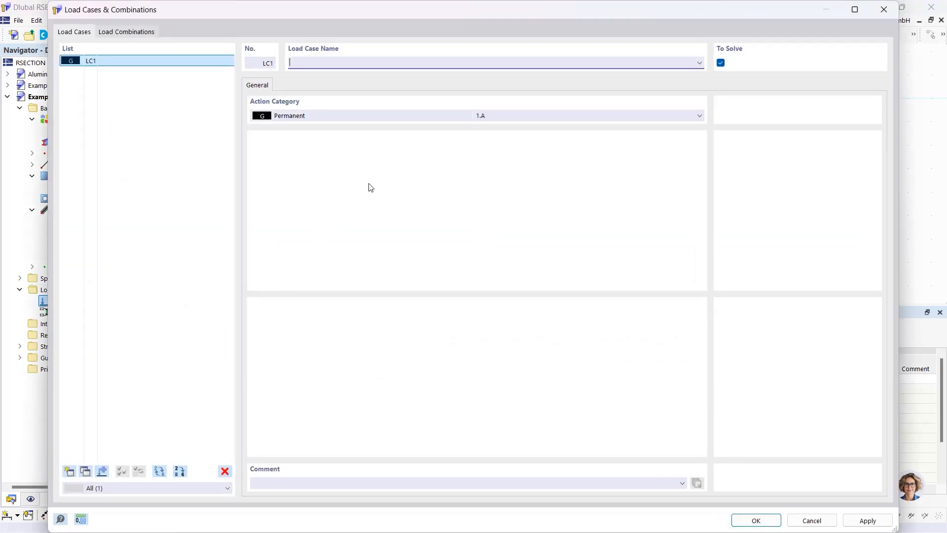
{"action": "type", "text": "N"}
{"action": "left_click", "coordinate": [70, 471]}
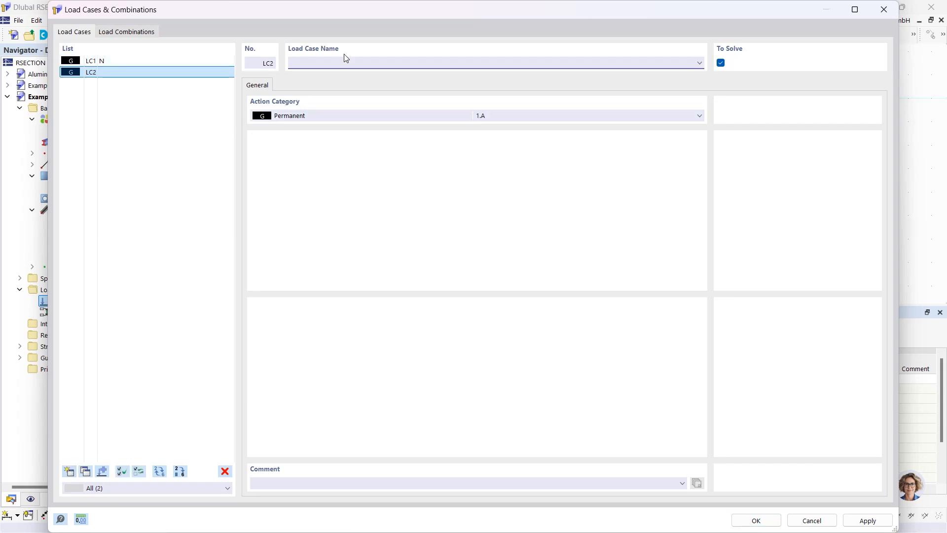
{"action": "type", "text": "My"}
Create load combination CO1 from LC1 and LC2, each with factor 1.00.
{"action": "left_click", "coordinate": [126, 33]}
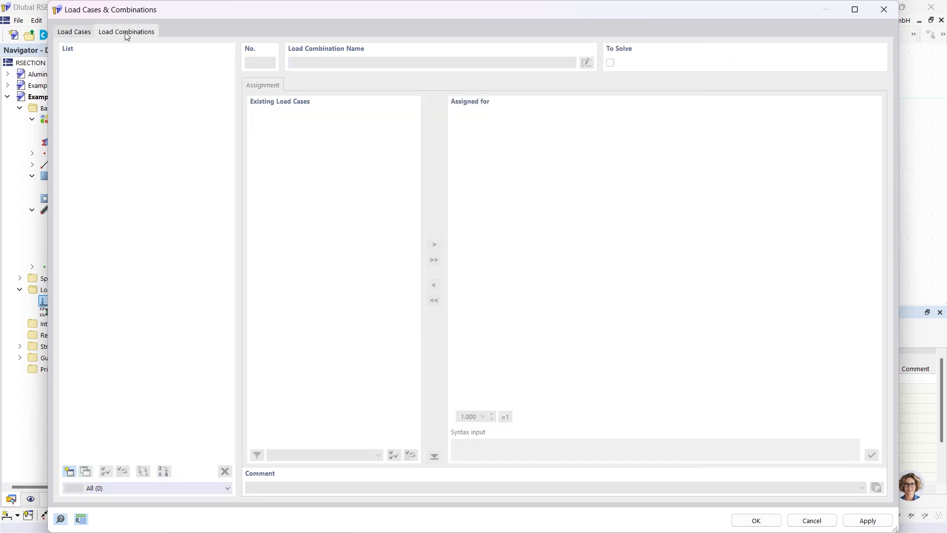
{"action": "left_click", "coordinate": [70, 471]}
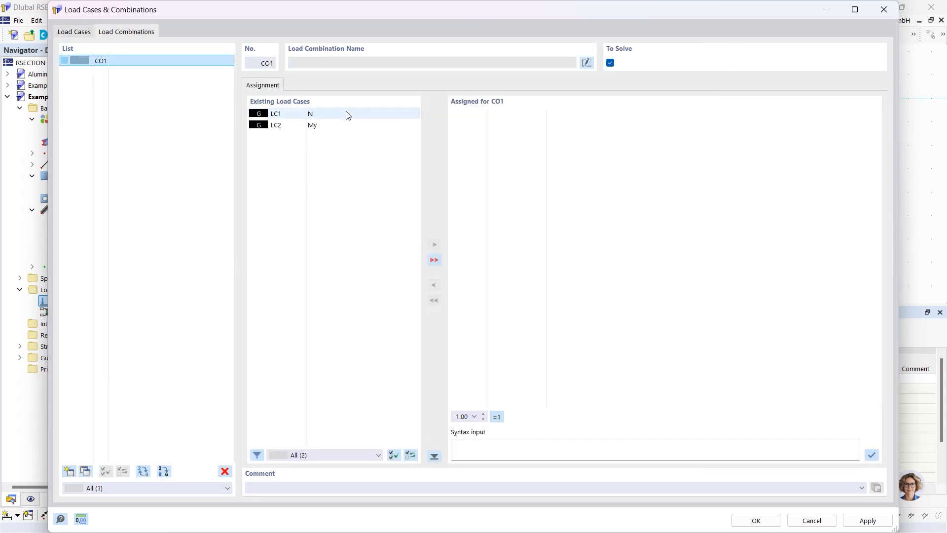
{"action": "left_click", "coordinate": [434, 260]}
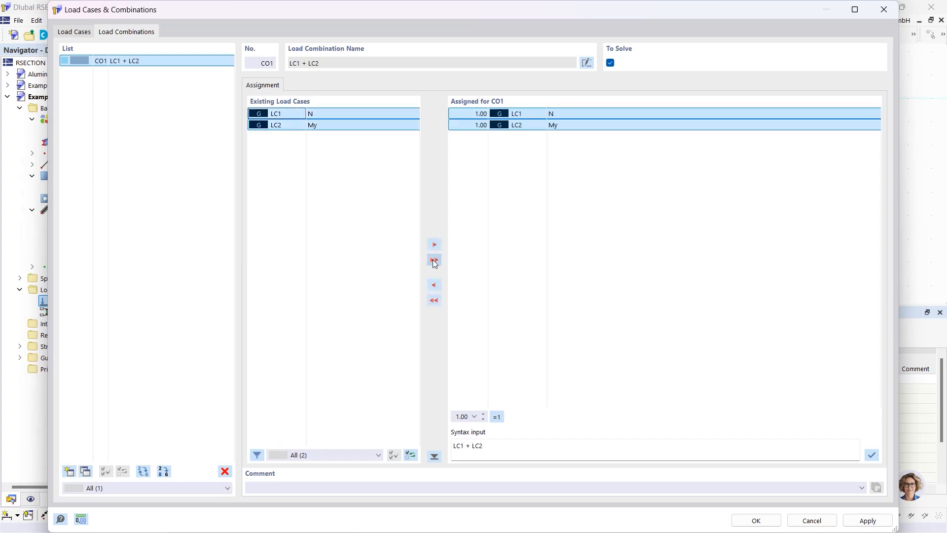
{"action": "left_click", "coordinate": [756, 520]}
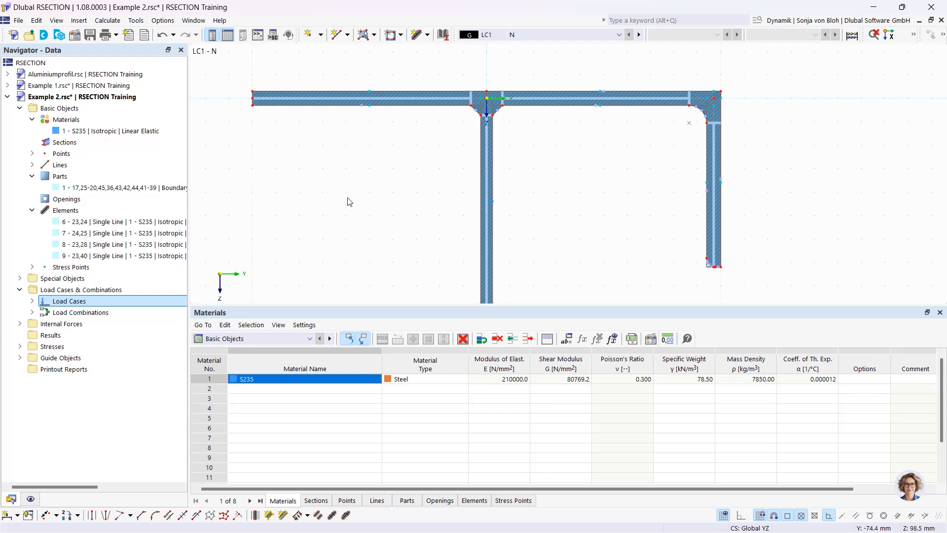
Define internal forces for load case LC1 with an axial force N of -50 kN.
{"action": "left_click", "coordinate": [20, 324]}
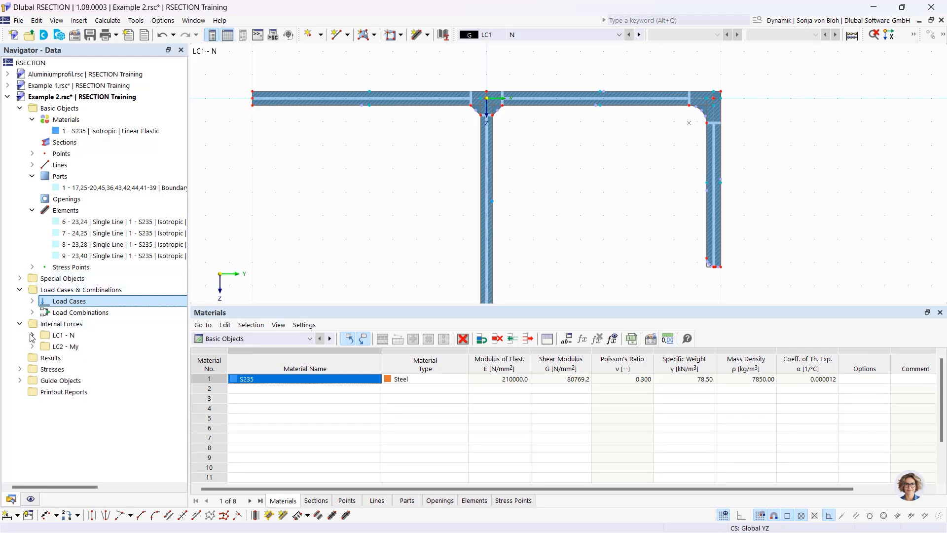
{"action": "left_click", "coordinate": [32, 335]}
{"action": "double_click", "coordinate": [89, 347]}
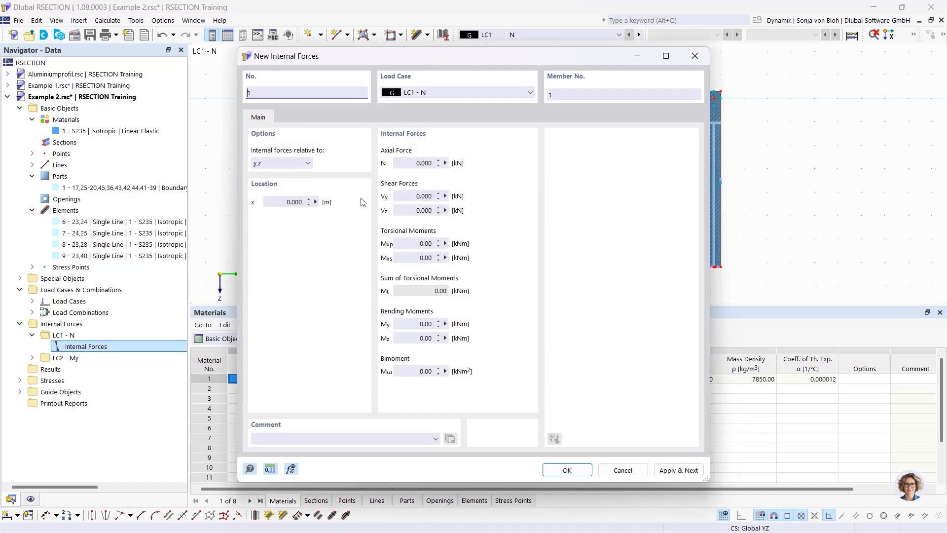
{"action": "left_click", "coordinate": [401, 163]}
{"action": "double_click", "coordinate": [401, 163]}
{"action": "type", "text": "-50"}
{"action": "left_click", "coordinate": [679, 470]}
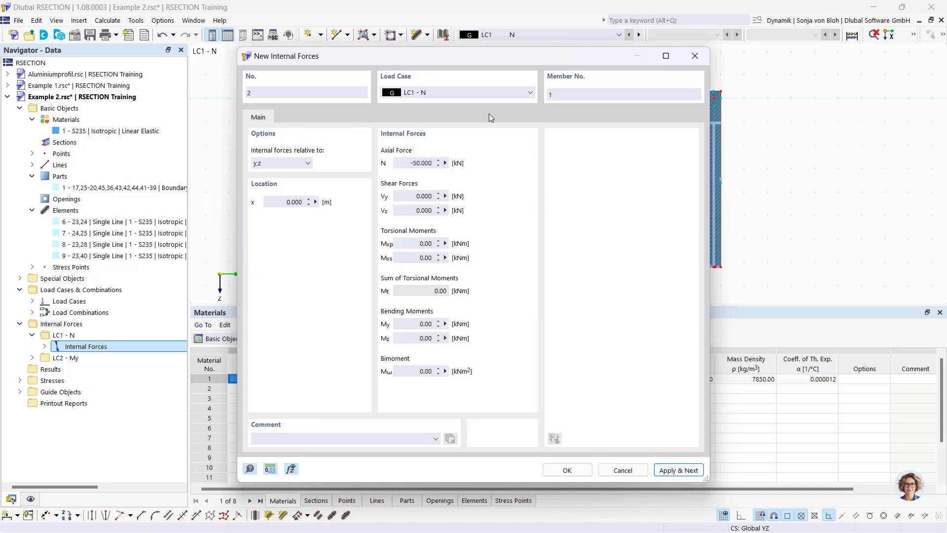
Define internal forces for load case LC2 with axial force N of 0 kN and bending moment My of 20 kNm.
{"action": "left_click", "coordinate": [466, 92]}
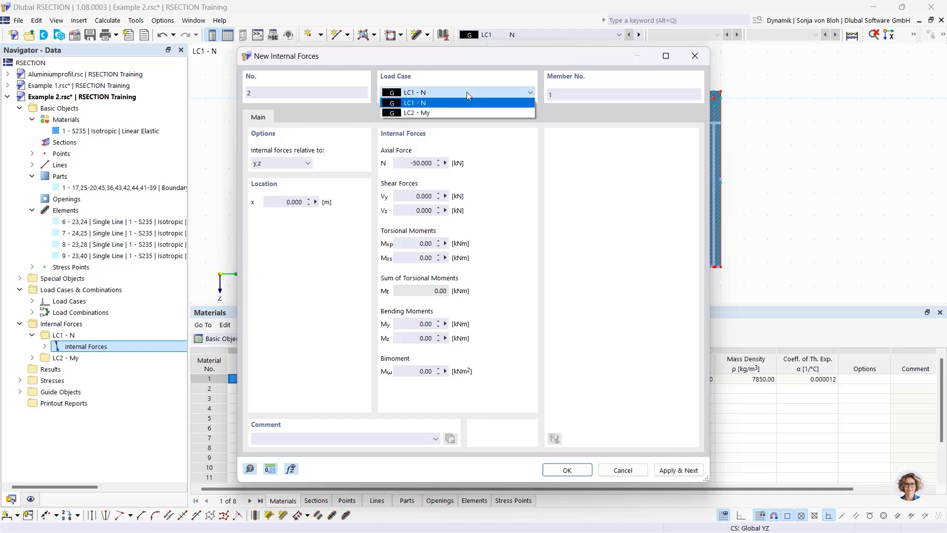
{"action": "left_click", "coordinate": [450, 112]}
{"action": "left_click", "coordinate": [449, 167]}
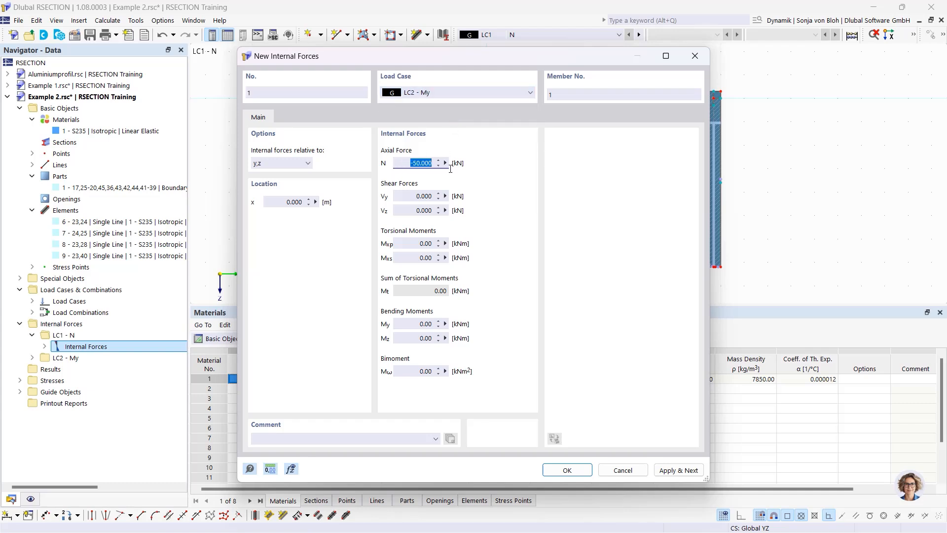
{"action": "type", "text": "0"}
{"action": "left_click", "coordinate": [449, 324]}
{"action": "type", "text": "20"}
{"action": "left_click", "coordinate": [565, 470]}
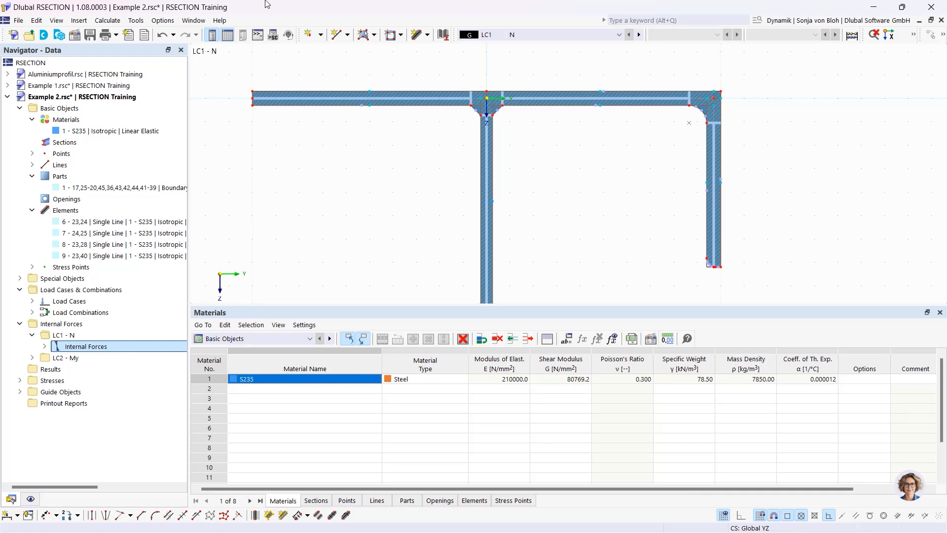
Run the calculation for the whole cross-section and all load cases.
{"action": "left_click", "coordinate": [117, 21]}
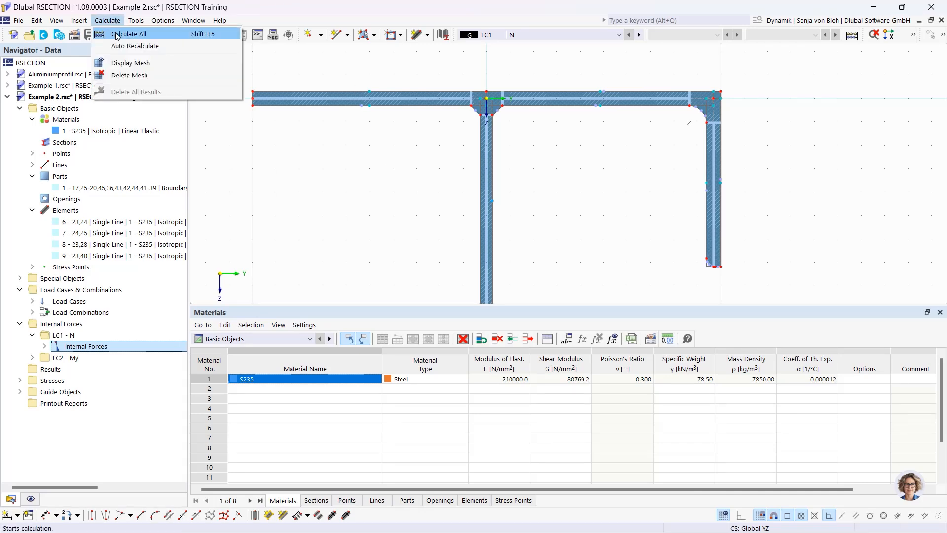
{"action": "left_click", "coordinate": [121, 34]}
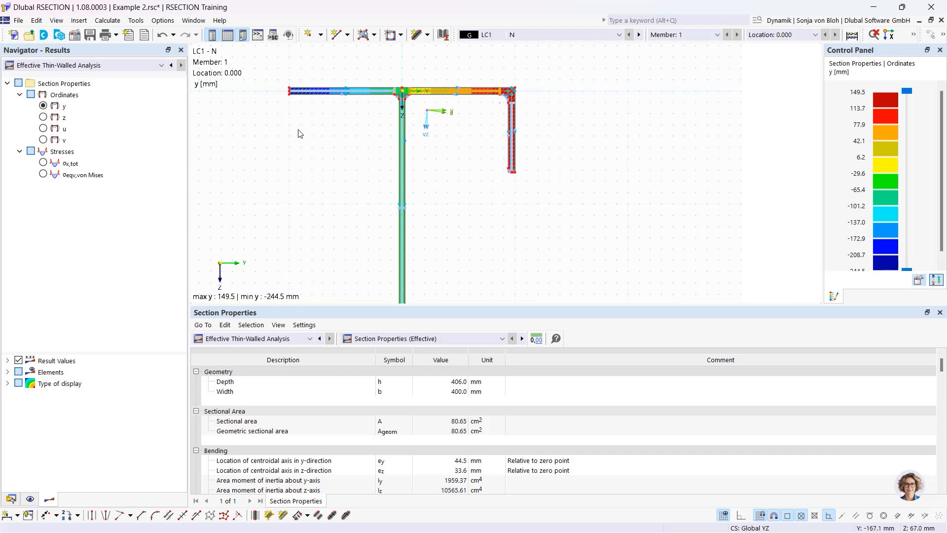
Display the total normal stresses σx,tot on the section and open the Section Classification results according to EN 1993-1-1.
{"action": "middle_click_drag", "start_coordinate": [293, 143], "coordinate": [353, 131]}
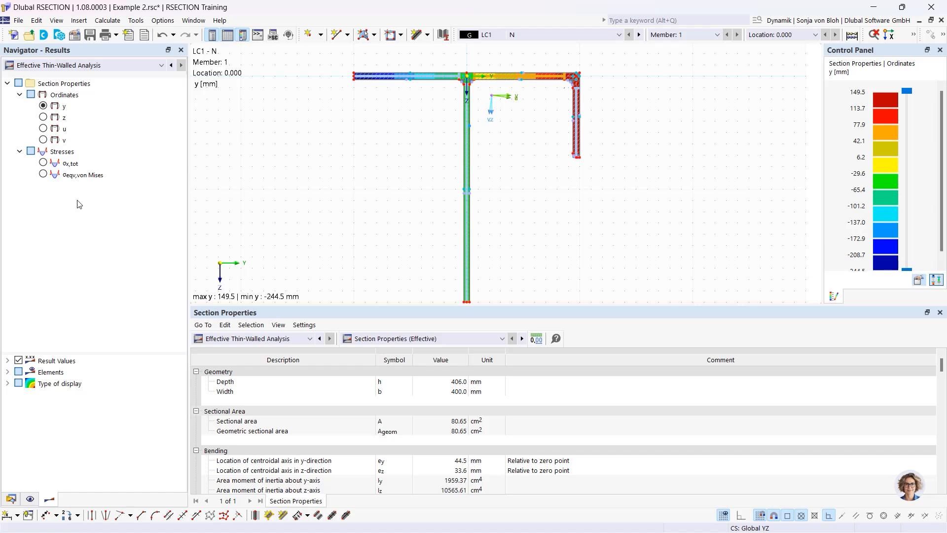
{"action": "left_click", "coordinate": [44, 164]}
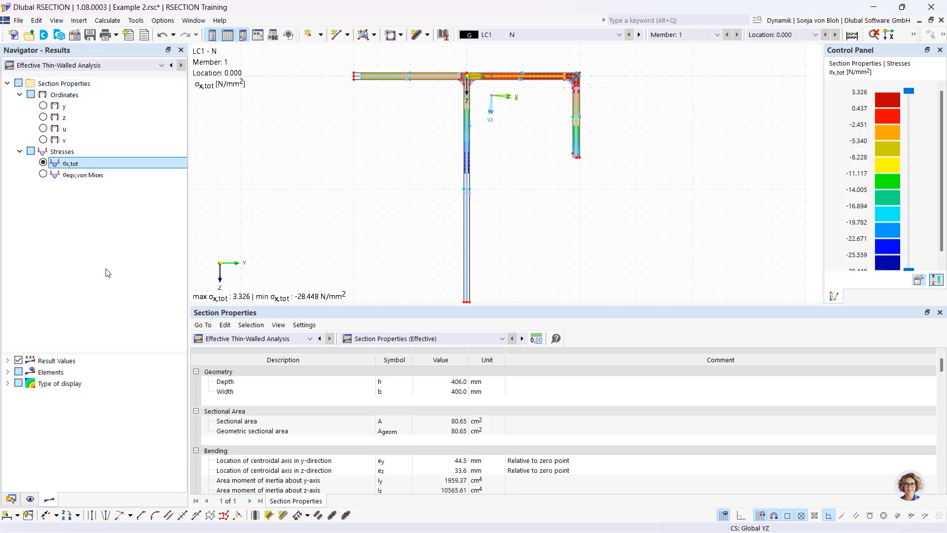
{"action": "left_click", "coordinate": [456, 341]}
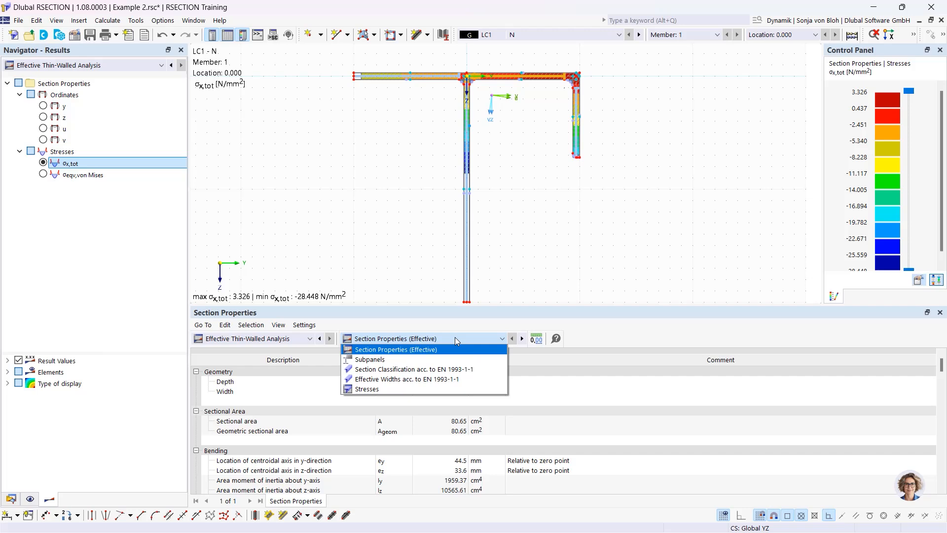
{"action": "left_click", "coordinate": [430, 372]}
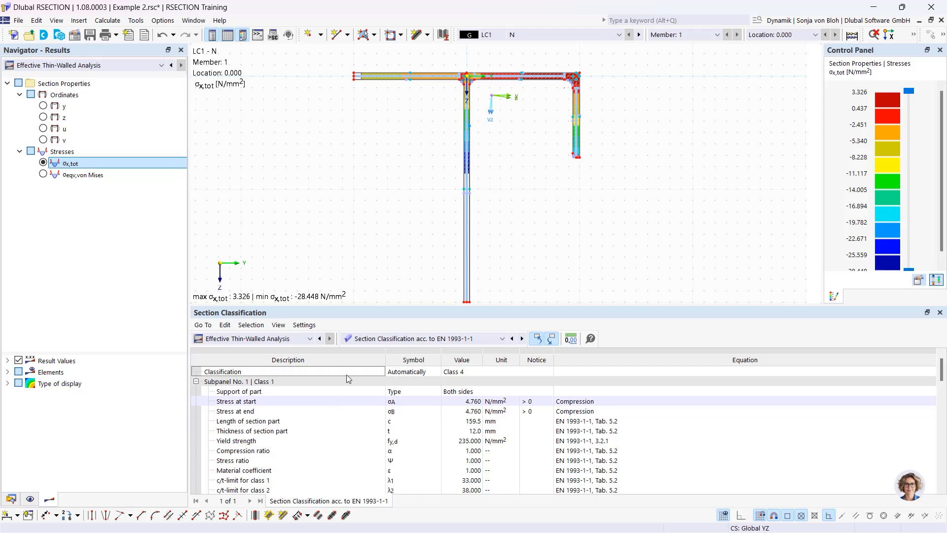
Show the results of load case LC2 and examine the ineffective area at the free end of the horizontal plate.
{"action": "left_click", "coordinate": [554, 33]}
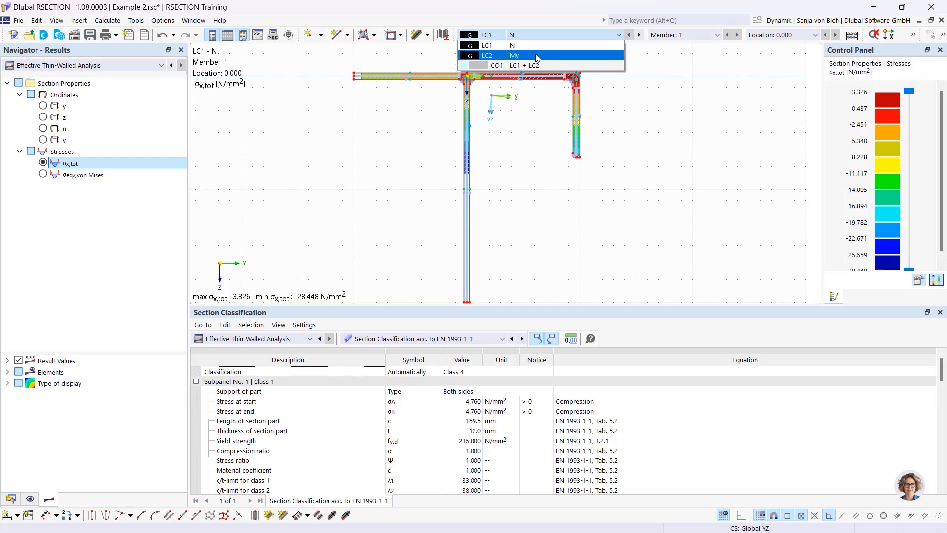
{"action": "left_click", "coordinate": [538, 56]}
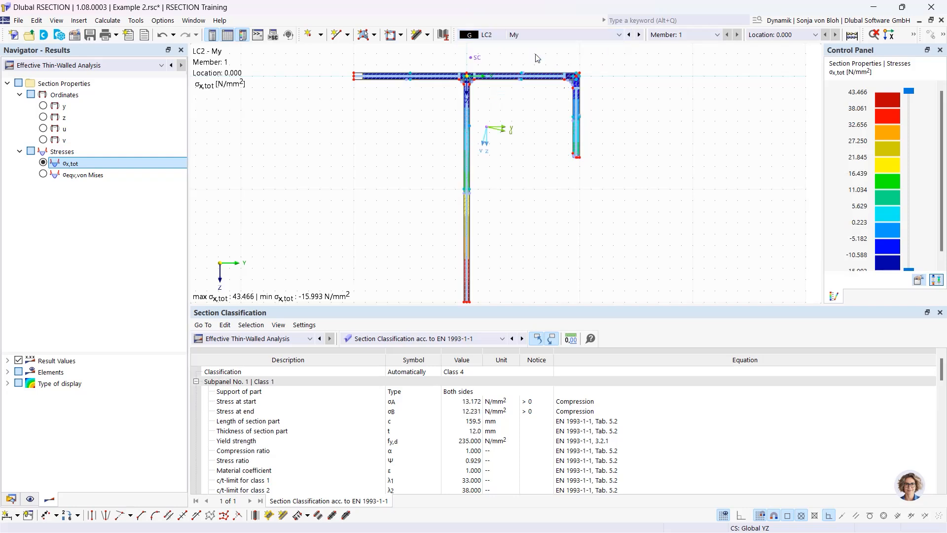
{"action": "scroll", "coordinate": [442, 188], "scroll_direction": "down", "scroll_amount": 1}
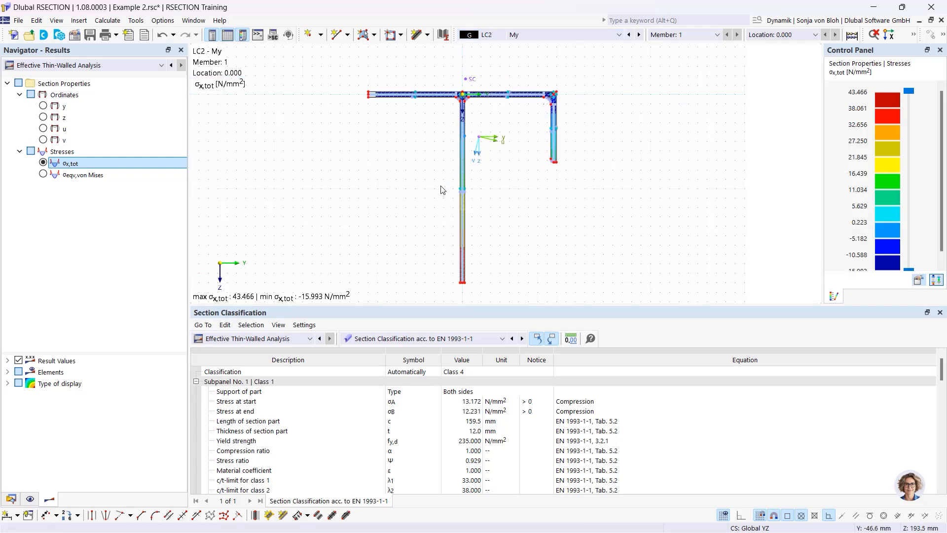
{"action": "scroll", "coordinate": [370, 116], "scroll_direction": "up", "scroll_amount": 4}
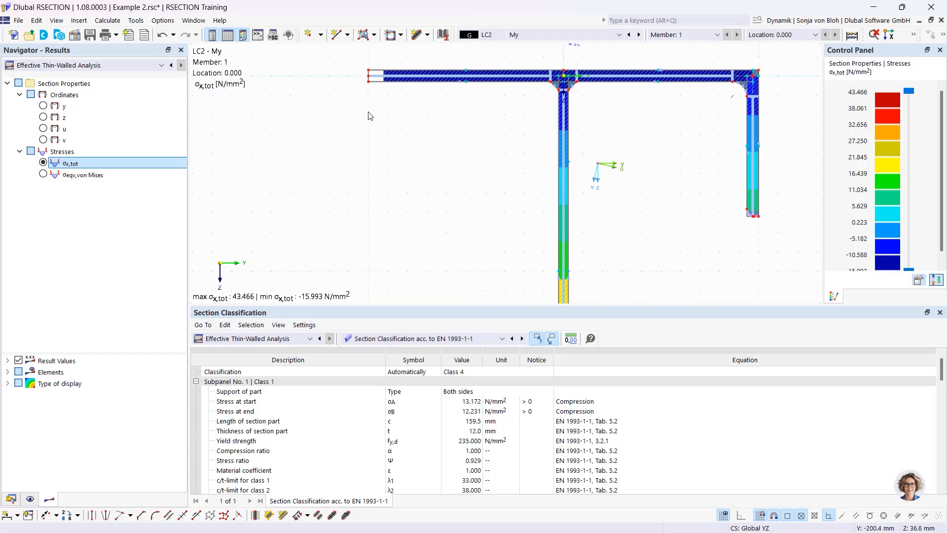
{"action": "middle_click_drag", "start_coordinate": [370, 117], "coordinate": [372, 163]}
{"action": "scroll", "coordinate": [378, 145], "scroll_direction": "up", "scroll_amount": 3}
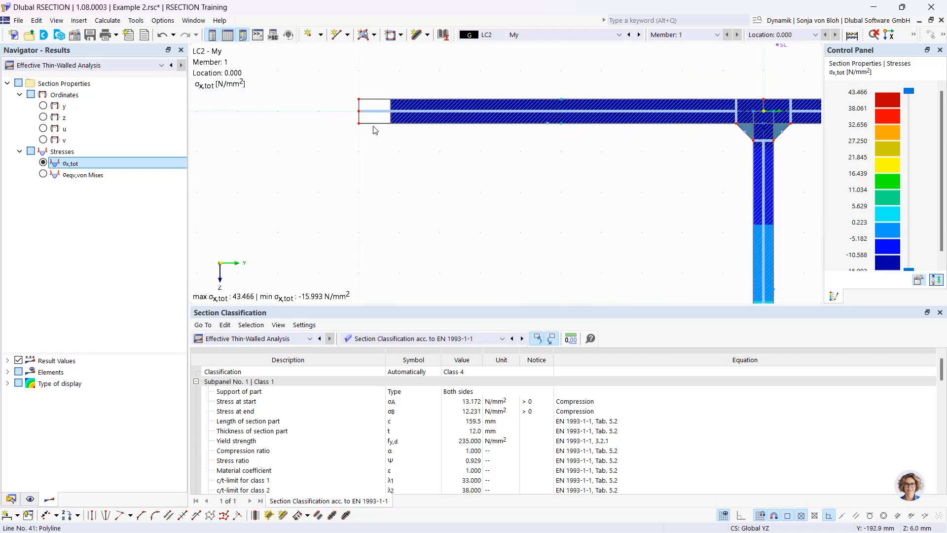
{"action": "scroll", "coordinate": [372, 119], "scroll_direction": "down", "scroll_amount": 3}
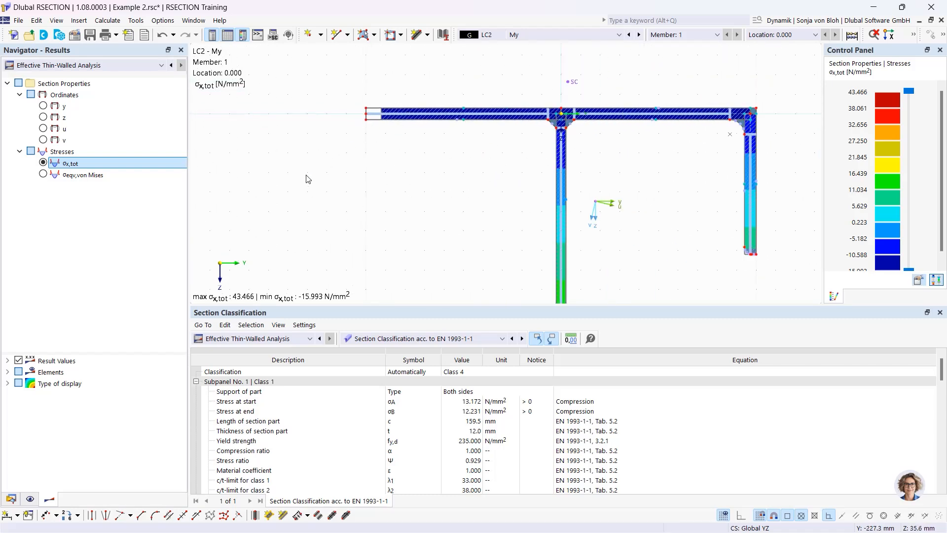
Turn off the isoband display to show stress diagrams, and display the results of load combination CO1.
{"action": "left_click", "coordinate": [7, 383]}
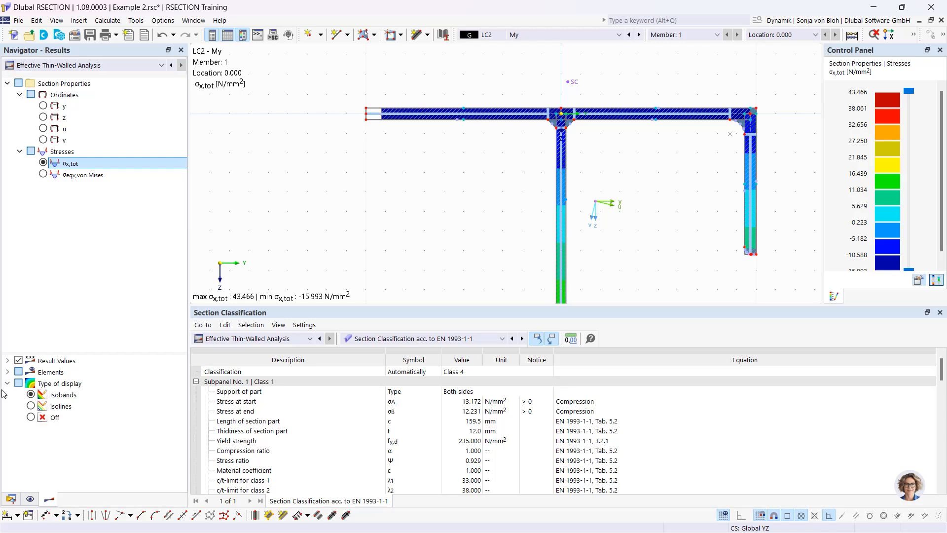
{"action": "left_click", "coordinate": [31, 417]}
{"action": "scroll", "coordinate": [346, 242], "scroll_direction": "down", "scroll_amount": 3}
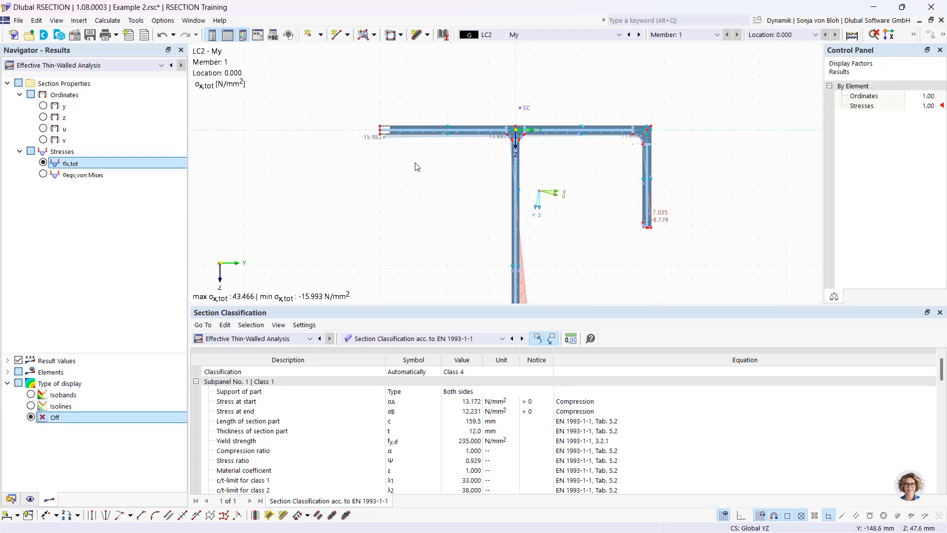
{"action": "middle_click_drag", "start_coordinate": [401, 189], "coordinate": [416, 149]}
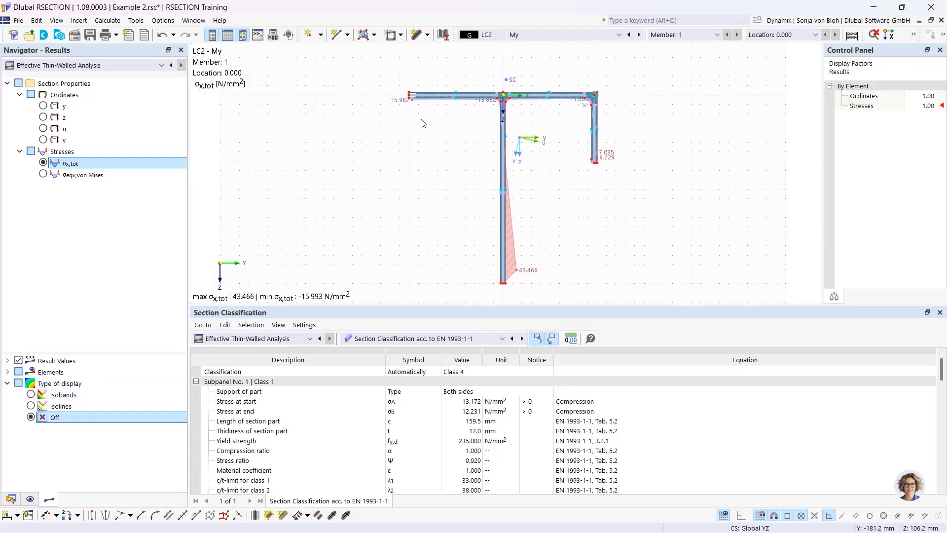
{"action": "left_click", "coordinate": [531, 33]}
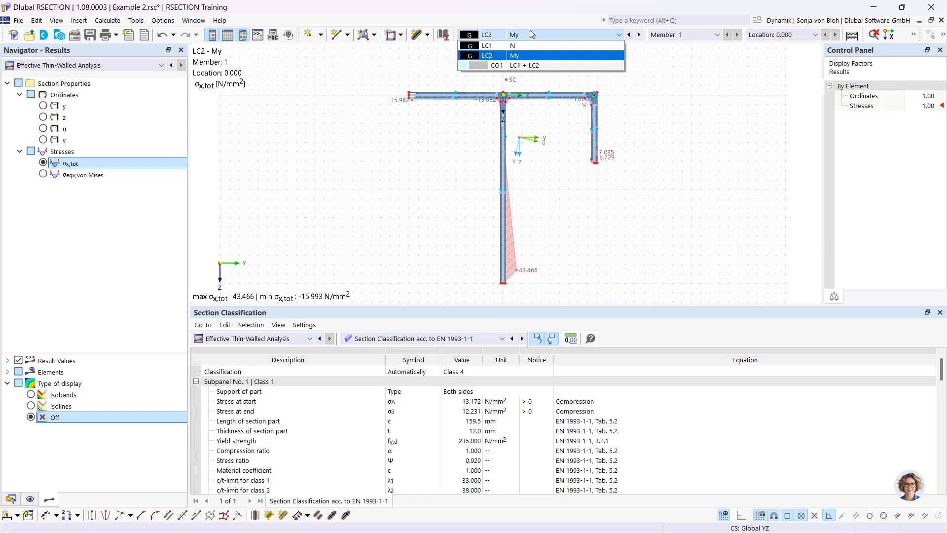
{"action": "left_click", "coordinate": [508, 65]}
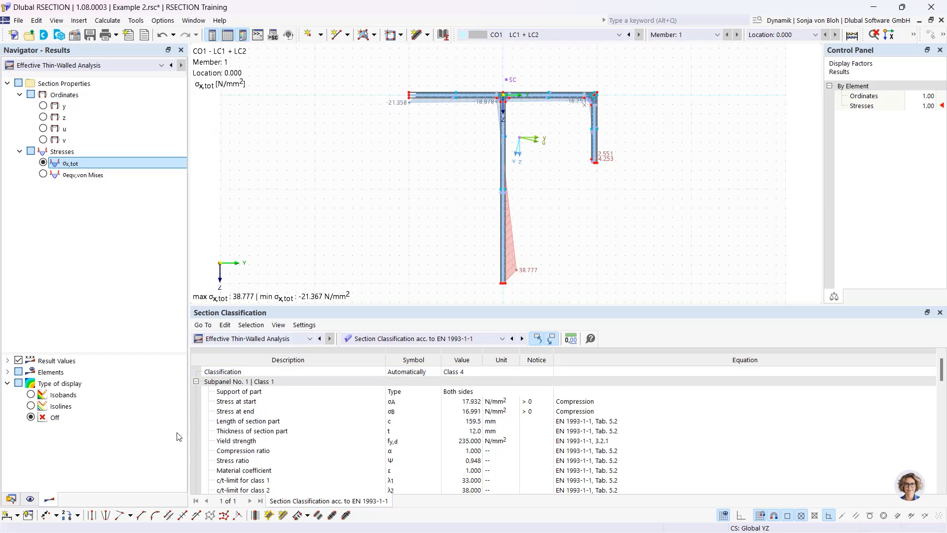
Create and show a new printout report that excludes the effective-section stresses by loading, by material and by stress points.
{"action": "left_click", "coordinate": [12, 499]}
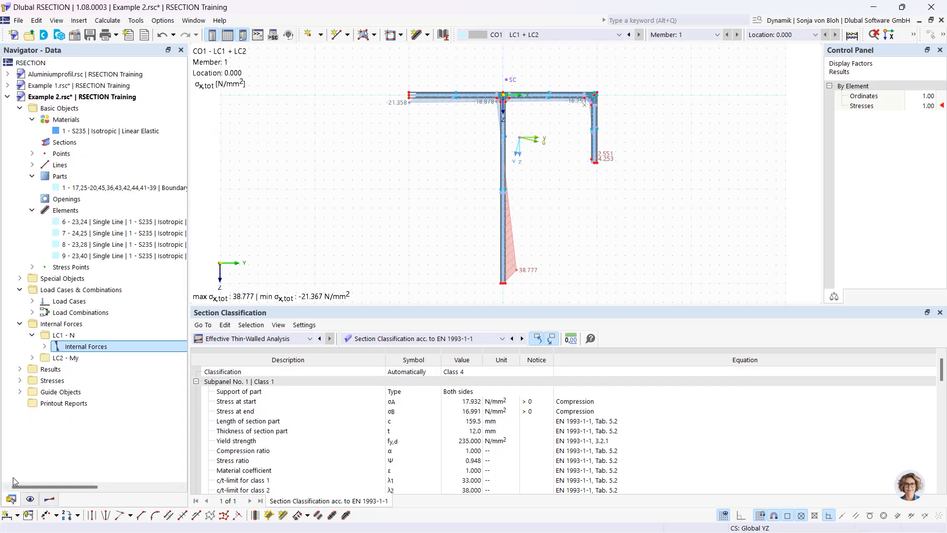
{"action": "right_click", "coordinate": [66, 403]}
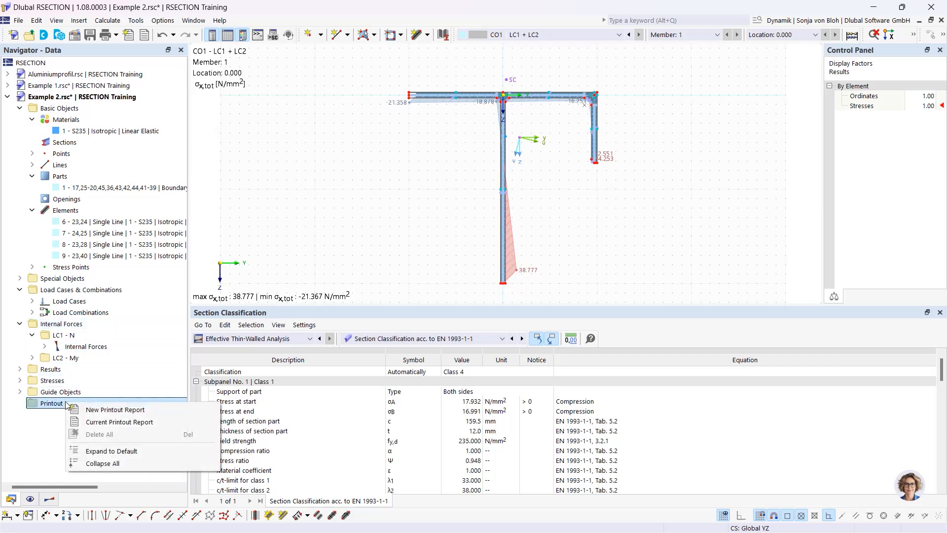
{"action": "left_click", "coordinate": [95, 412]}
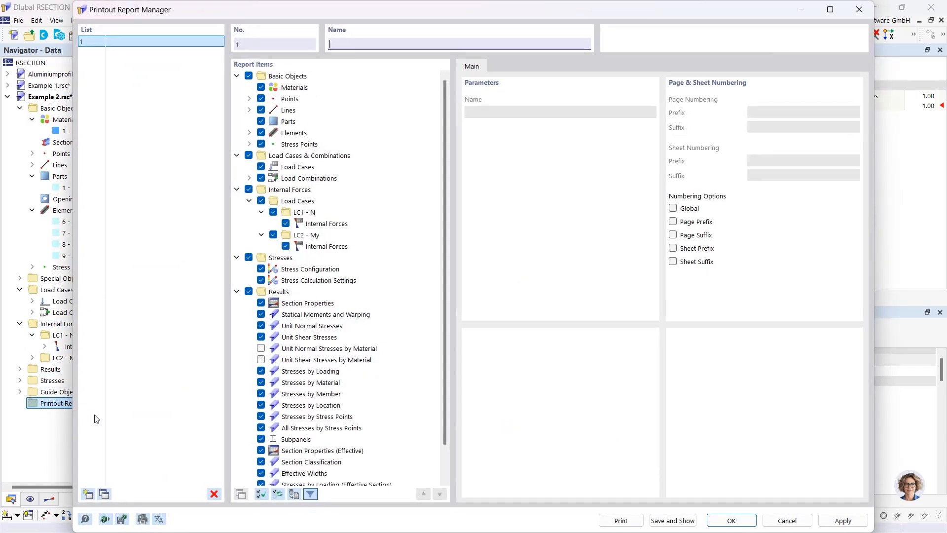
{"action": "scroll", "coordinate": [446, 294], "scroll_direction": "down", "scroll_amount": 1}
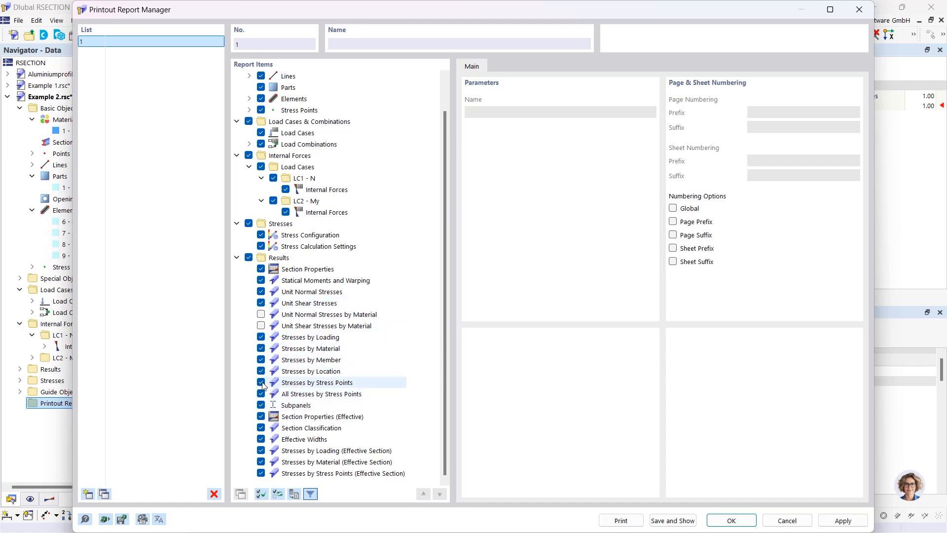
{"action": "scroll", "coordinate": [271, 467], "scroll_direction": "up", "scroll_amount": 1}
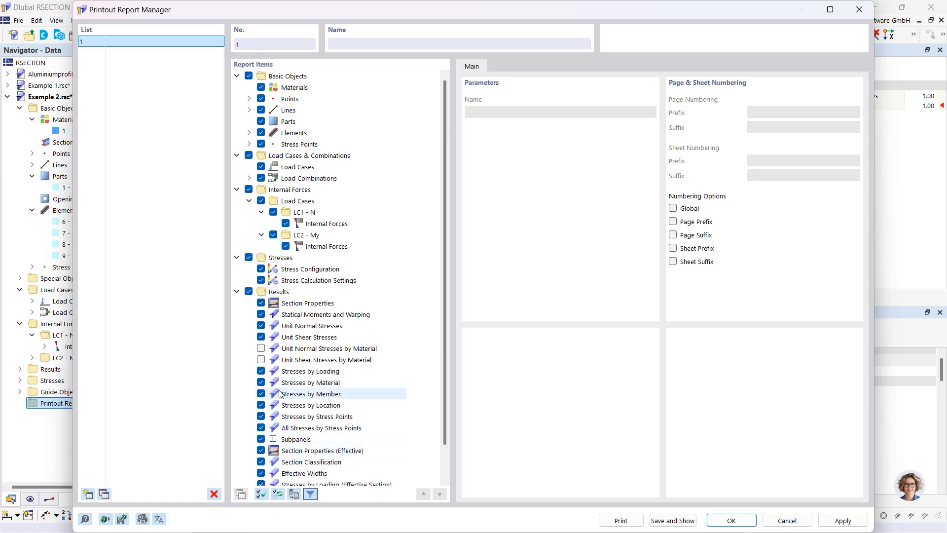
{"action": "scroll", "coordinate": [270, 464], "scroll_direction": "down", "scroll_amount": 1}
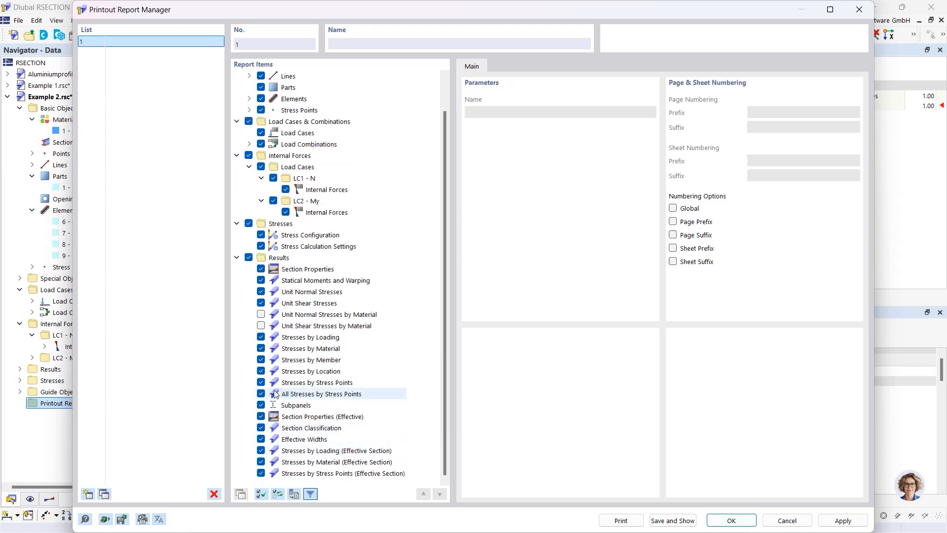
{"action": "left_click", "coordinate": [260, 450]}
{"action": "left_click", "coordinate": [261, 462]}
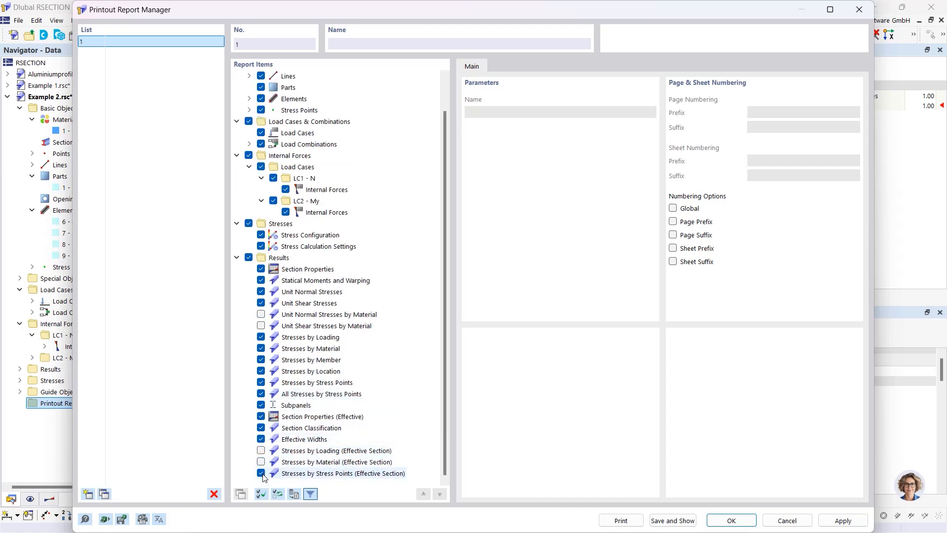
{"action": "left_click", "coordinate": [261, 473]}
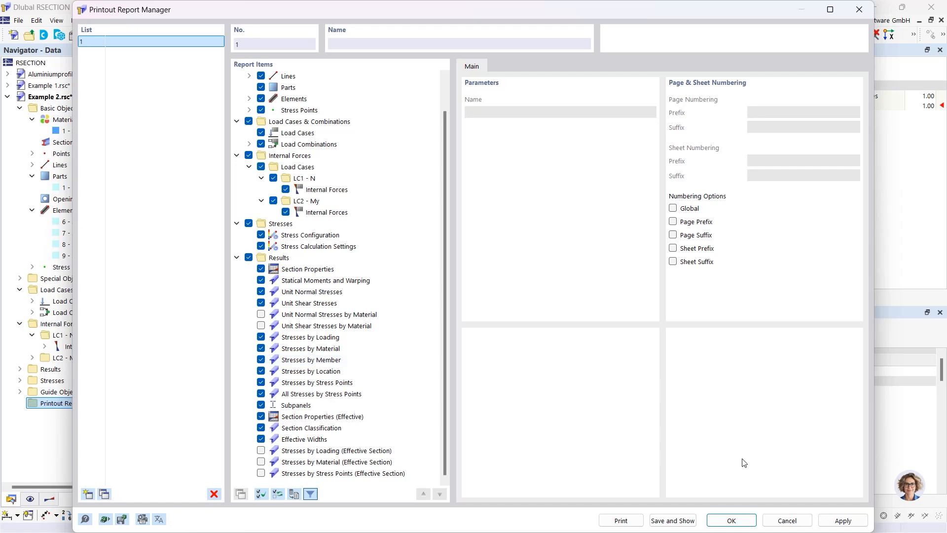
{"action": "left_click", "coordinate": [689, 522]}
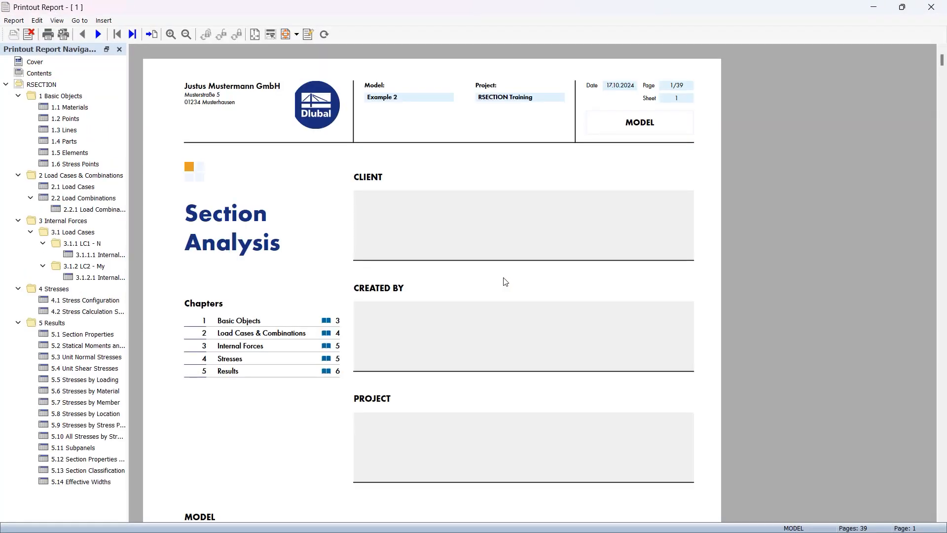
Review the printout report's opening pages and its stress result tables, starting from chapter 5.5 Stresses by Loading.
{"action": "scroll", "coordinate": [502, 232], "scroll_direction": "down", "scroll_amount": 10}
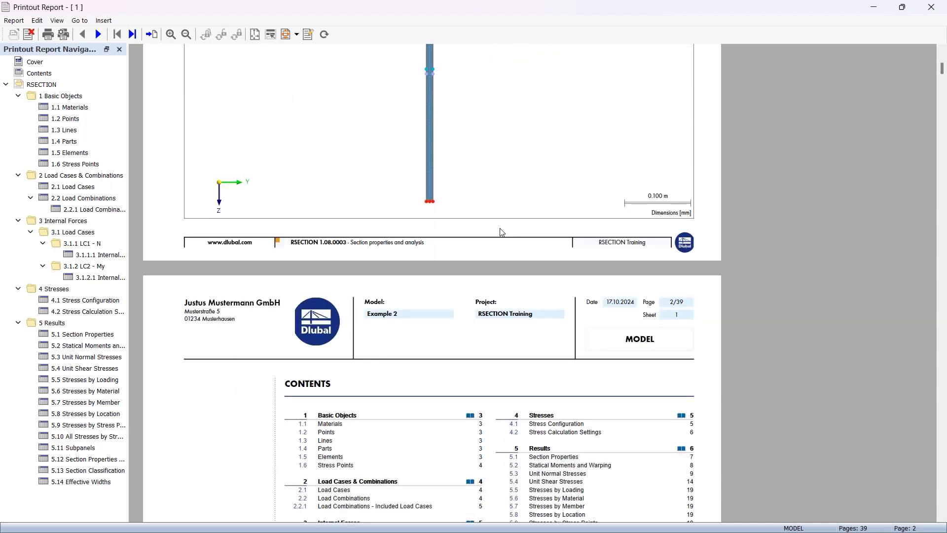
{"action": "scroll", "coordinate": [501, 232], "scroll_direction": "down", "scroll_amount": 8}
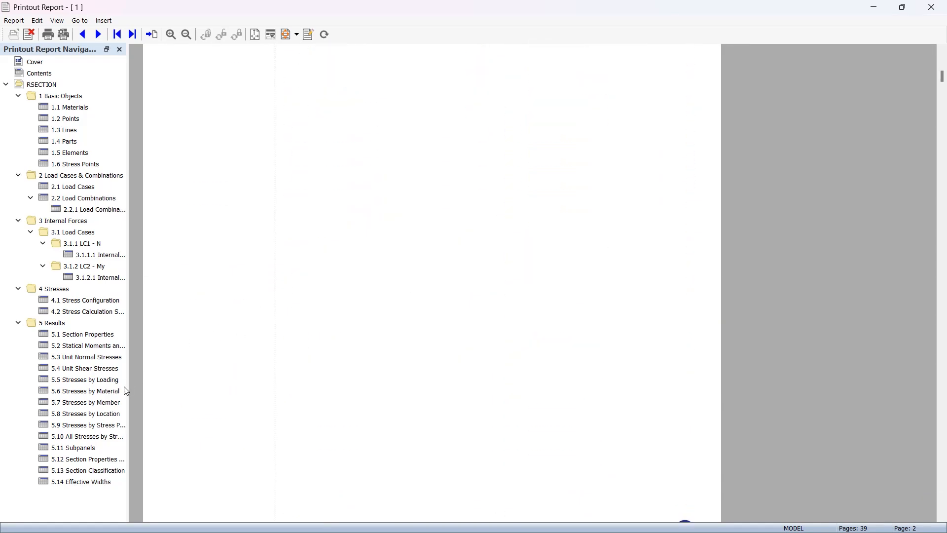
{"action": "left_click", "coordinate": [84, 380]}
{"action": "scroll", "coordinate": [411, 351], "scroll_direction": "down", "scroll_amount": 6}
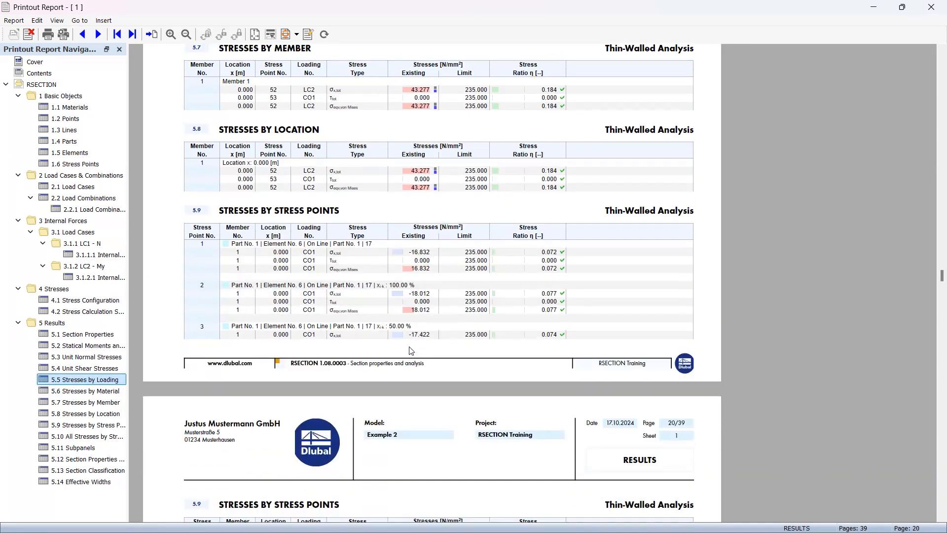
{"action": "scroll", "coordinate": [412, 350], "scroll_direction": "down", "scroll_amount": 8}
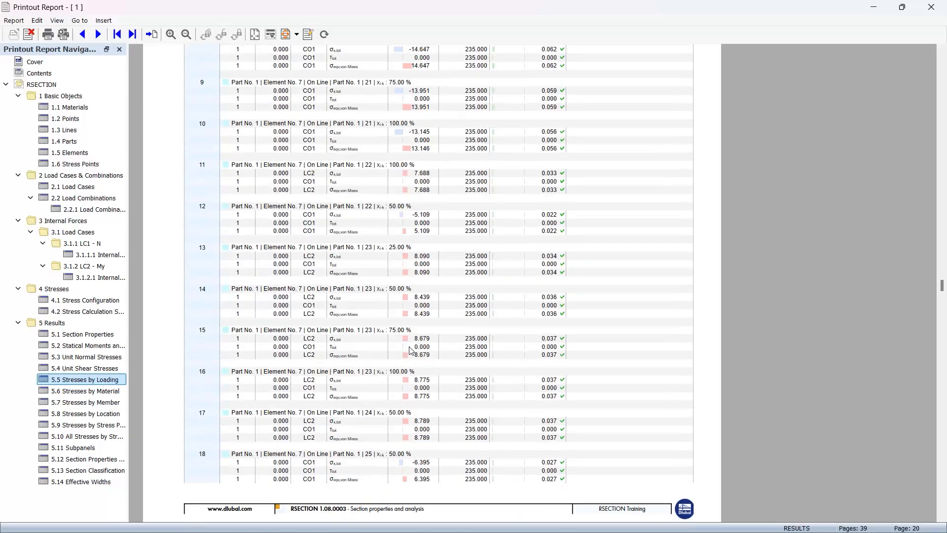
{"action": "scroll", "coordinate": [412, 351], "scroll_direction": "down", "scroll_amount": 10}
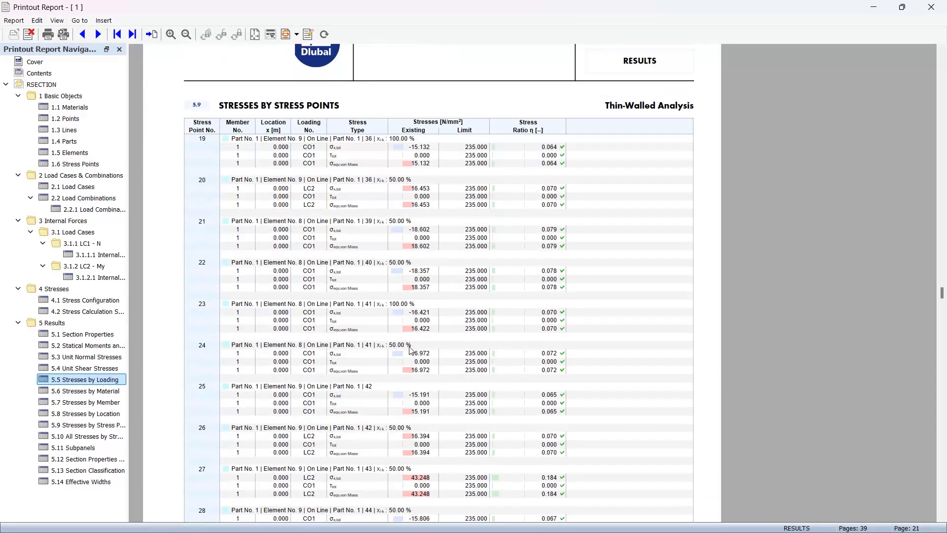
{"action": "scroll", "coordinate": [409, 349], "scroll_direction": "down", "scroll_amount": 4}
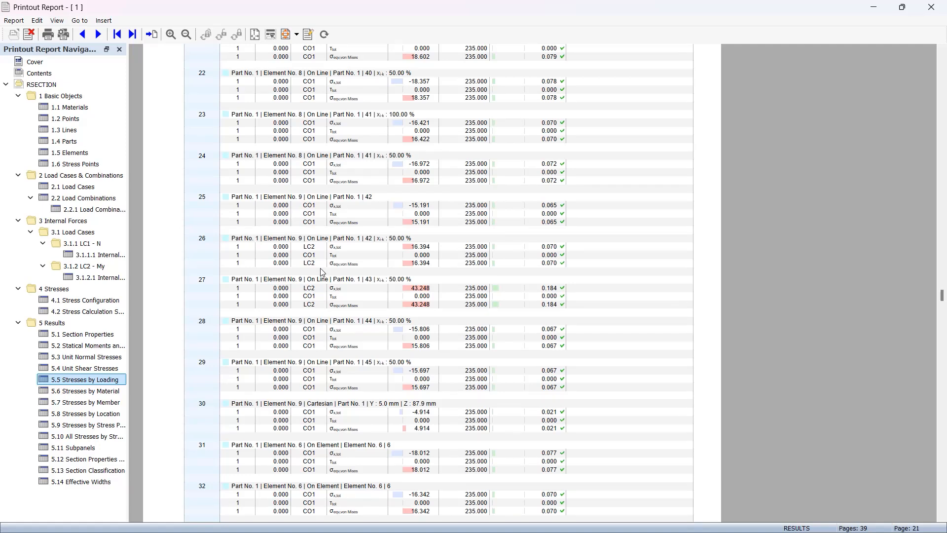
Return from the printout report to the model and enlarge the graphics area by shrinking the results table.
{"action": "left_click", "coordinate": [874, 7]}
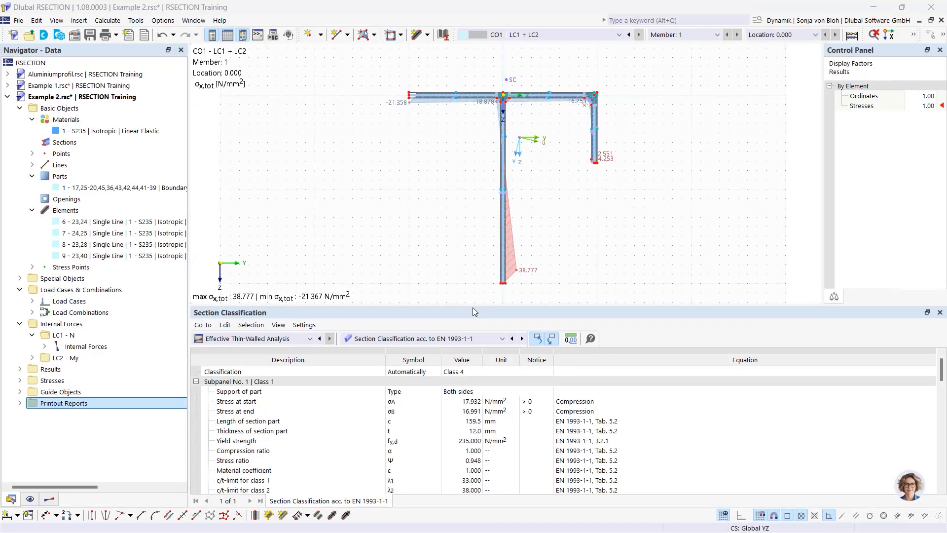
{"action": "left_click_drag", "start_coordinate": [473, 307], "coordinate": [472, 408]}
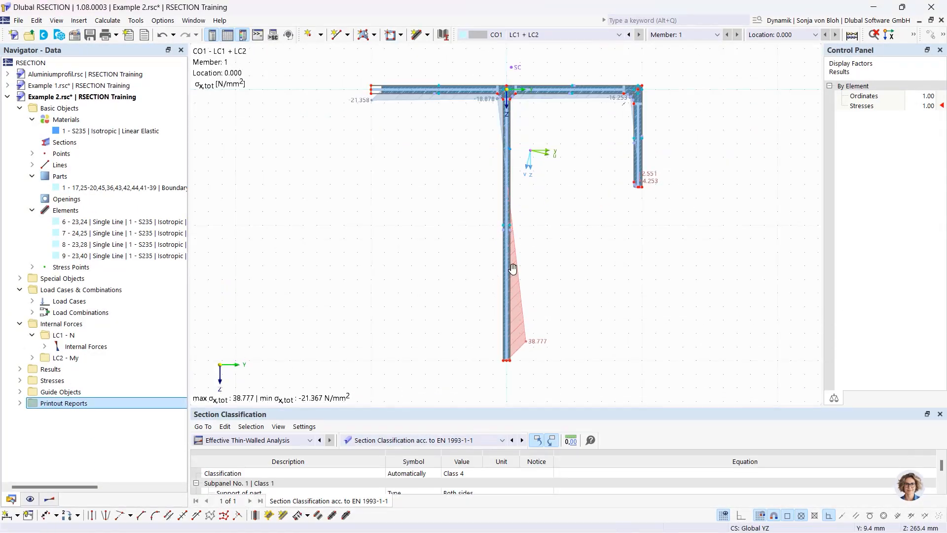
{"action": "middle_click_drag", "start_coordinate": [512, 268], "coordinate": [468, 273]}
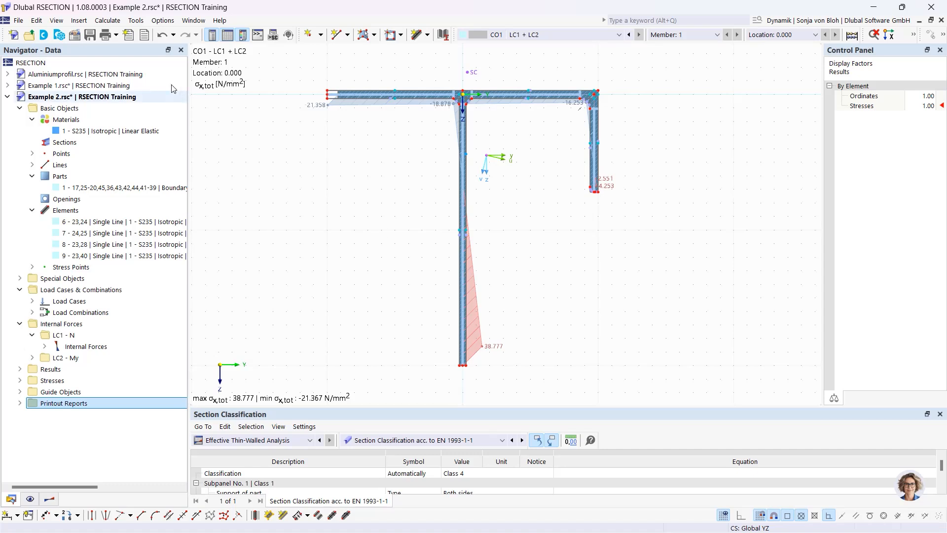
Send the CO1 stress graphic to printout report 1 as a window-filling picture, then save and show it.
{"action": "left_click", "coordinate": [116, 36]}
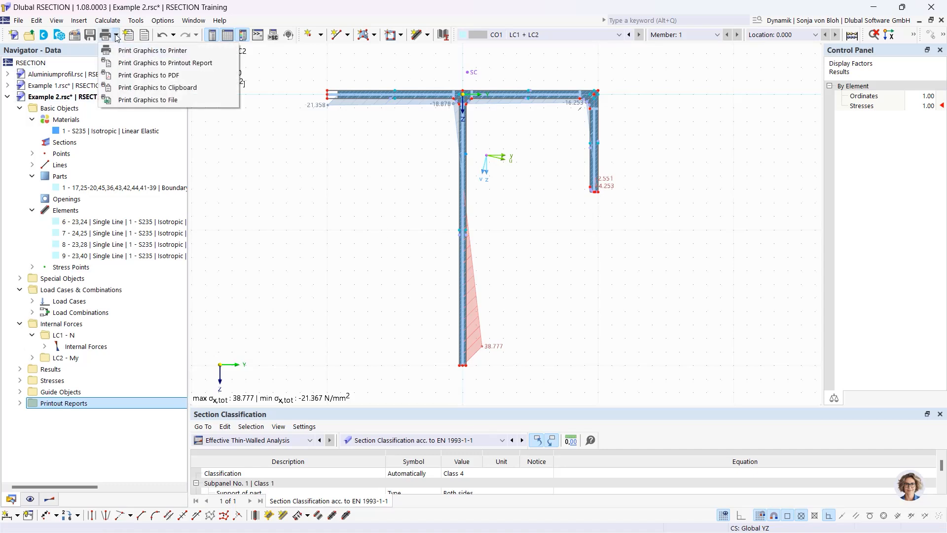
{"action": "left_click", "coordinate": [146, 63]}
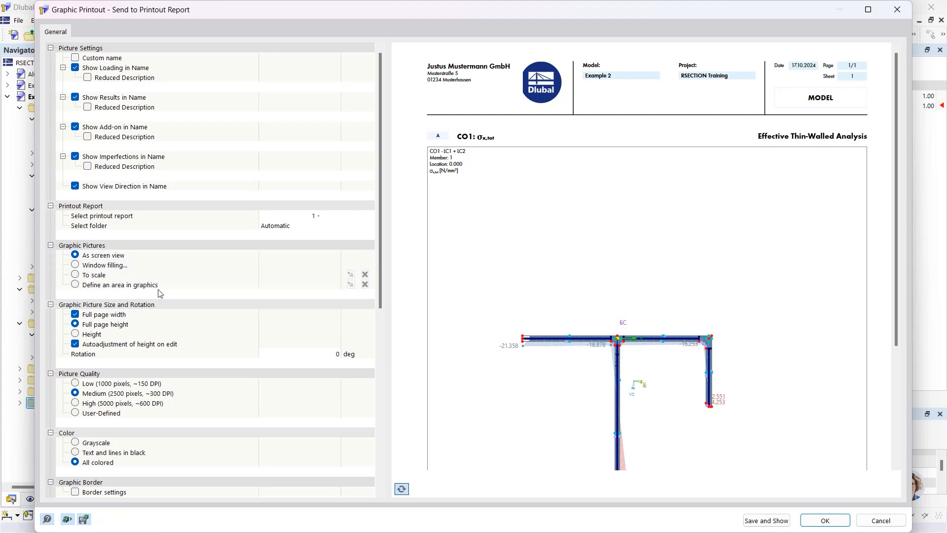
{"action": "left_click", "coordinate": [77, 268]}
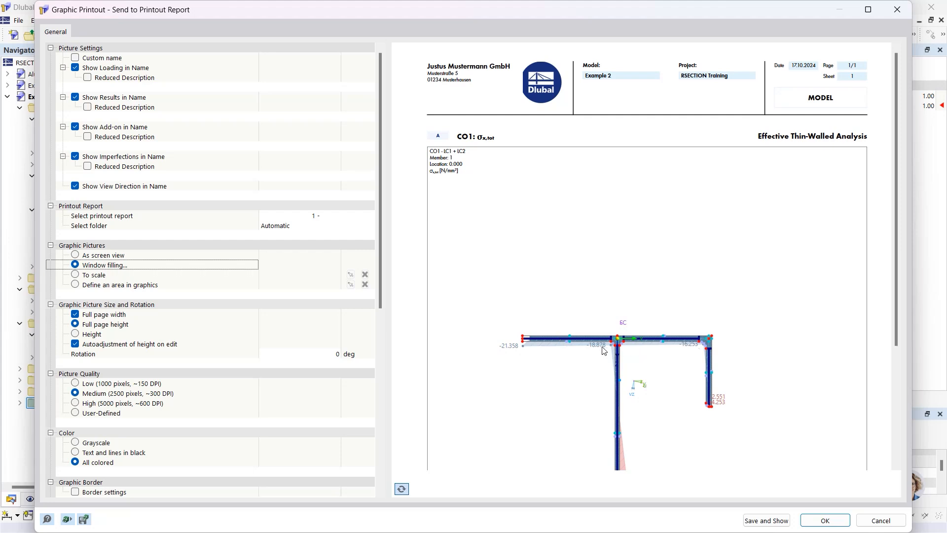
{"action": "scroll", "coordinate": [626, 317], "scroll_direction": "down", "scroll_amount": 1}
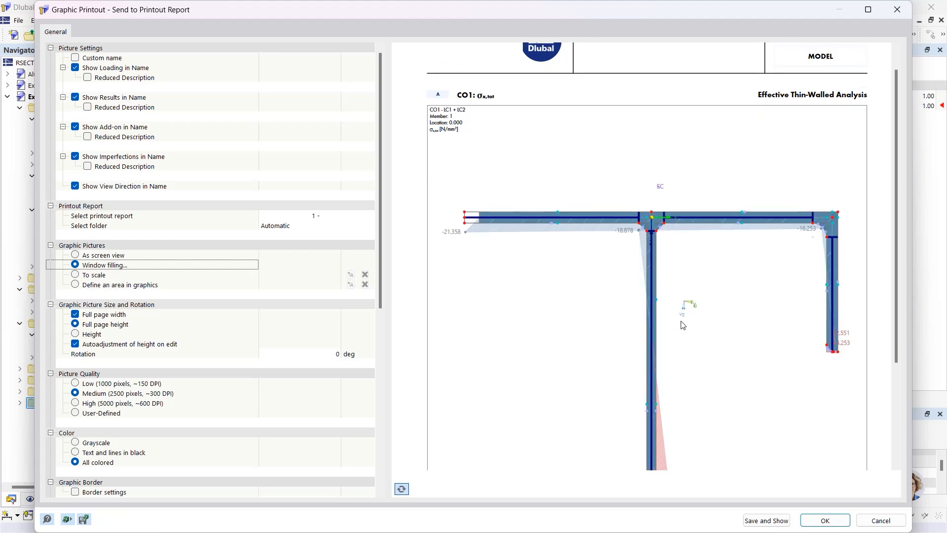
{"action": "scroll", "coordinate": [685, 306], "scroll_direction": "down", "scroll_amount": 2}
{"action": "scroll", "coordinate": [698, 305], "scroll_direction": "up", "scroll_amount": 1}
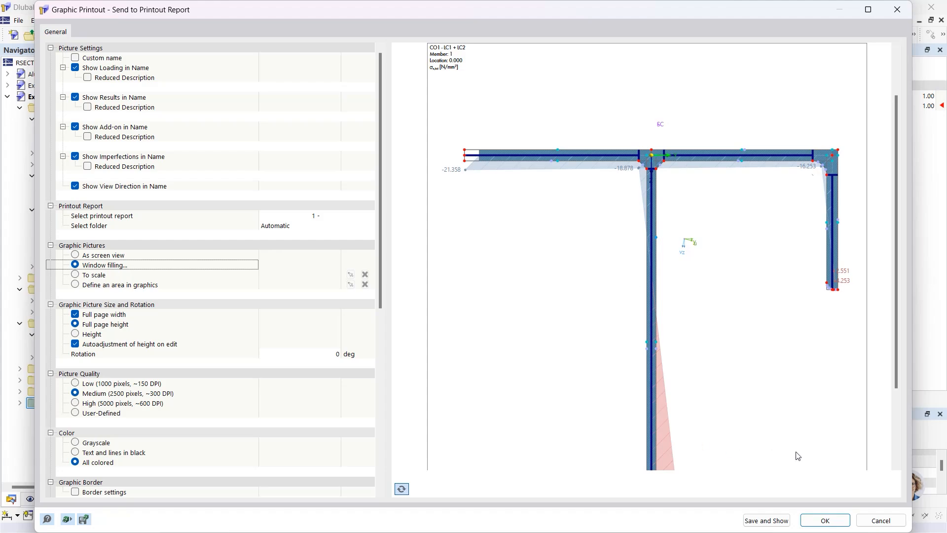
{"action": "left_click", "coordinate": [767, 521]}
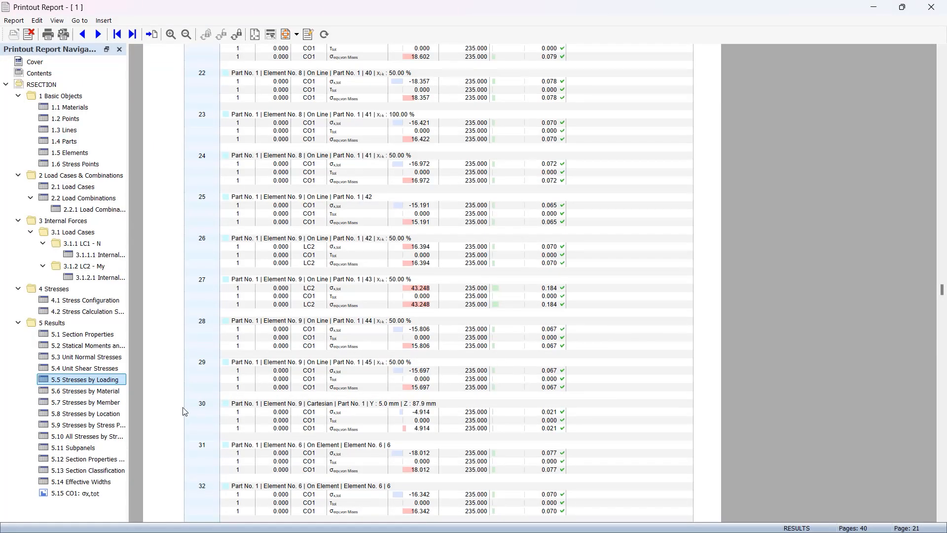
Review the graphic 5.15 CO1: σx,tot in the printout report and close the report.
{"action": "left_click", "coordinate": [82, 493]}
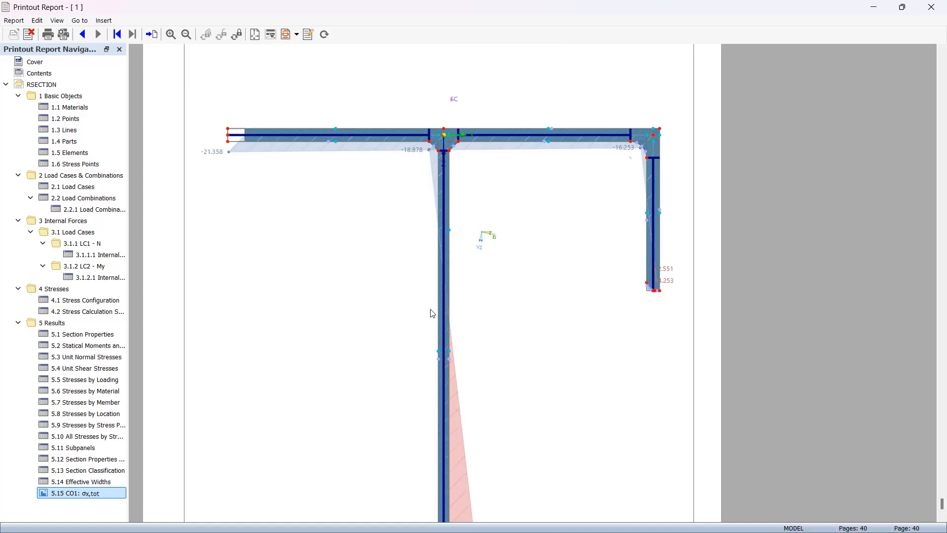
{"action": "scroll", "coordinate": [431, 311], "scroll_direction": "down", "scroll_amount": 4}
{"action": "scroll", "coordinate": [431, 313], "scroll_direction": "down", "scroll_amount": 2}
{"action": "scroll", "coordinate": [431, 313], "scroll_direction": "up", "scroll_amount": 7}
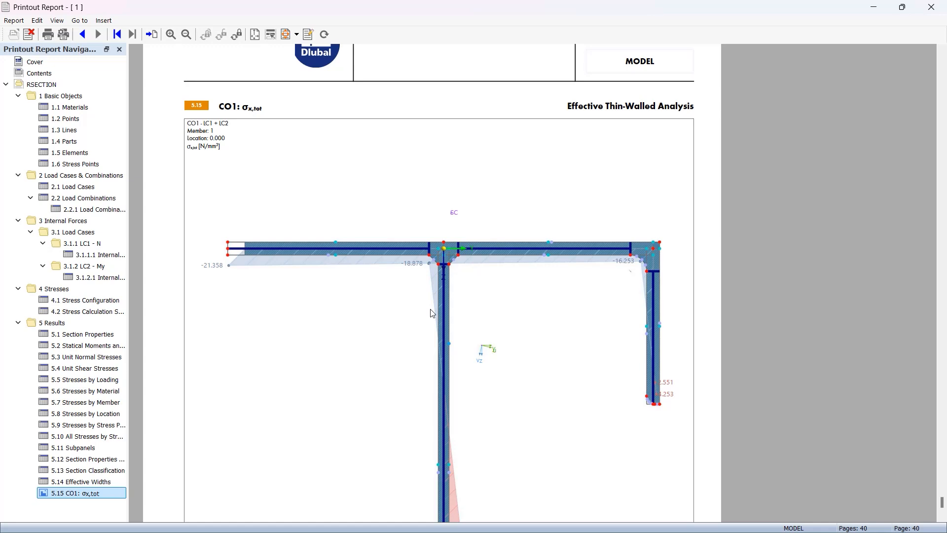
{"action": "scroll", "coordinate": [430, 313], "scroll_direction": "down", "scroll_amount": 1}
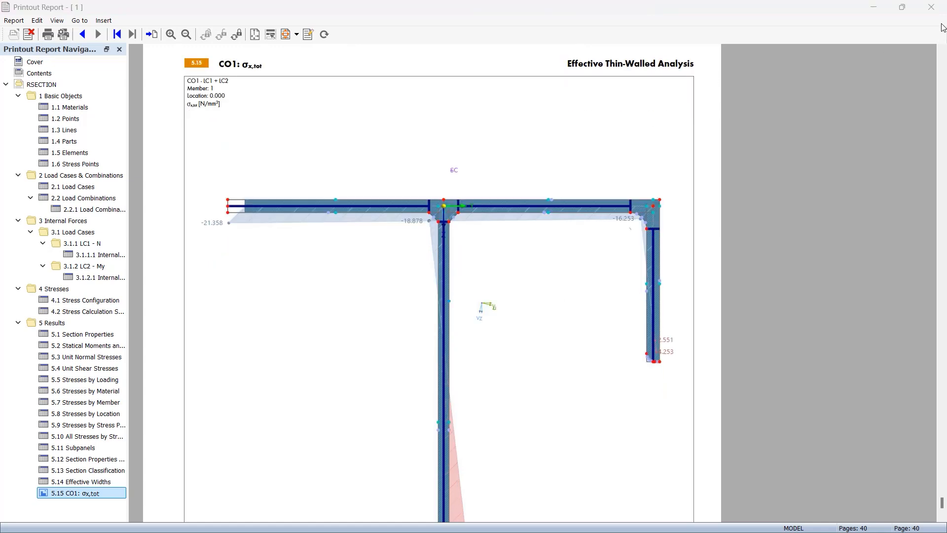
{"action": "left_click", "coordinate": [936, 9]}
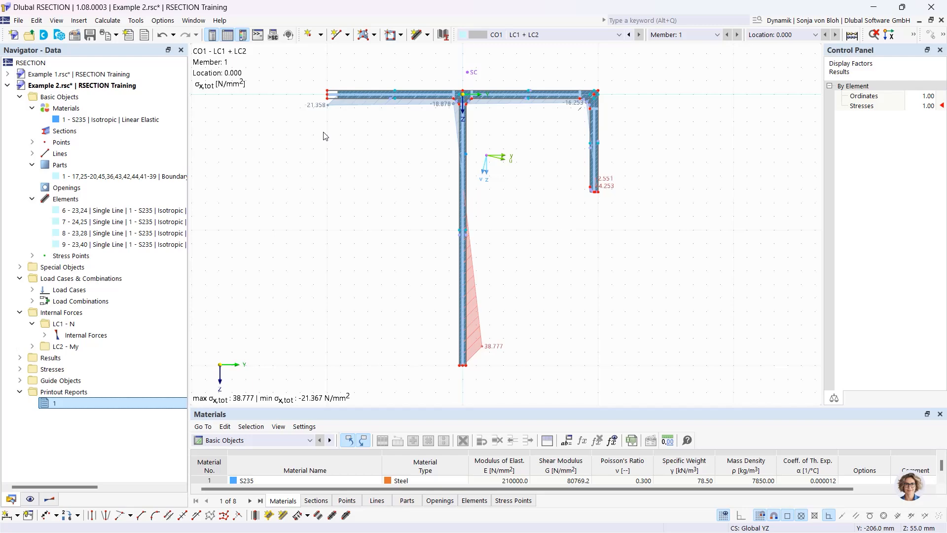
Import the DXF file Aluprofil.dxf as a separate model instead of into the active model.
{"action": "left_click", "coordinate": [18, 21]}
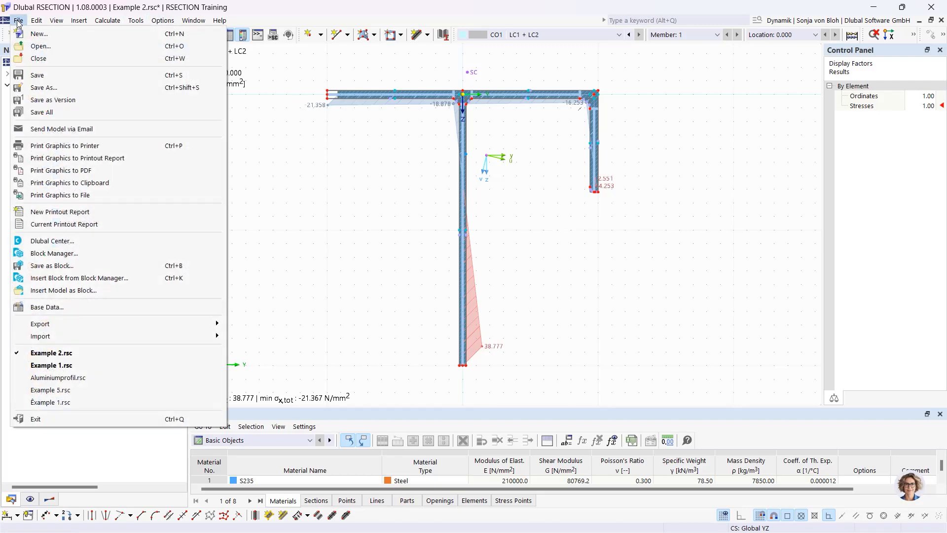
{"action": "mouse_move", "coordinate": [90, 336]}
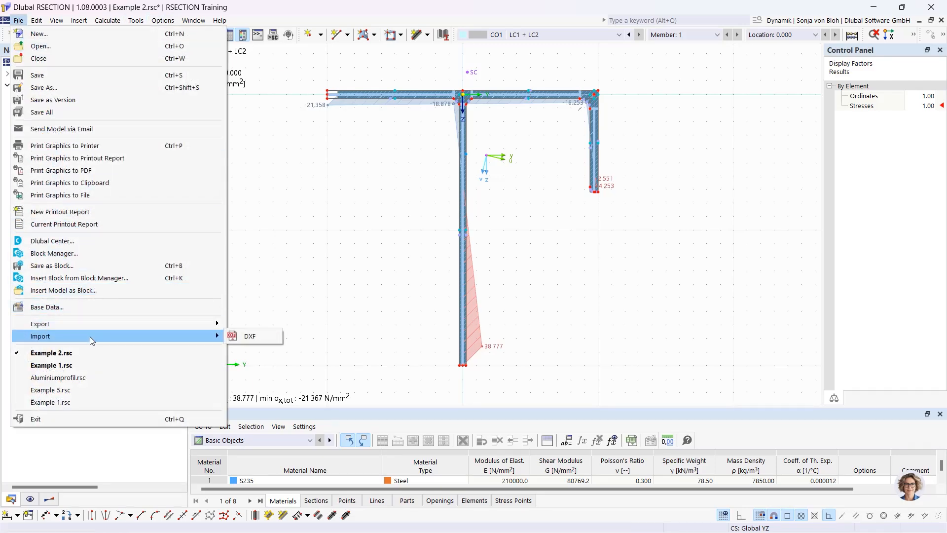
{"action": "left_click", "coordinate": [255, 335]}
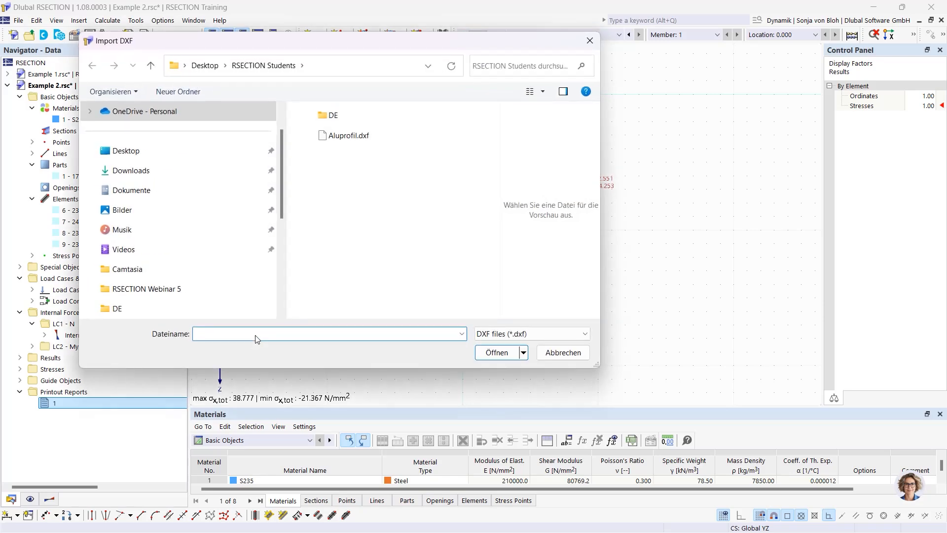
{"action": "left_click", "coordinate": [361, 138]}
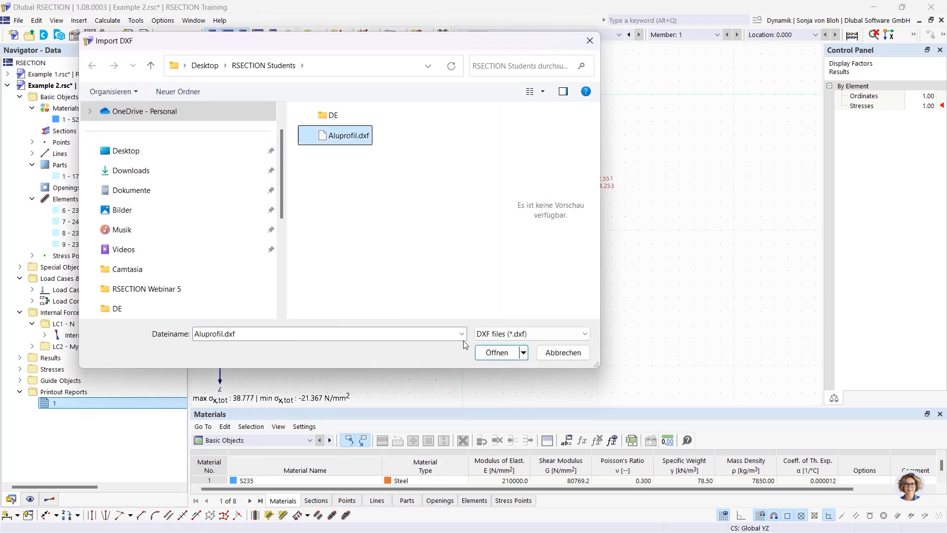
{"action": "left_click", "coordinate": [493, 354]}
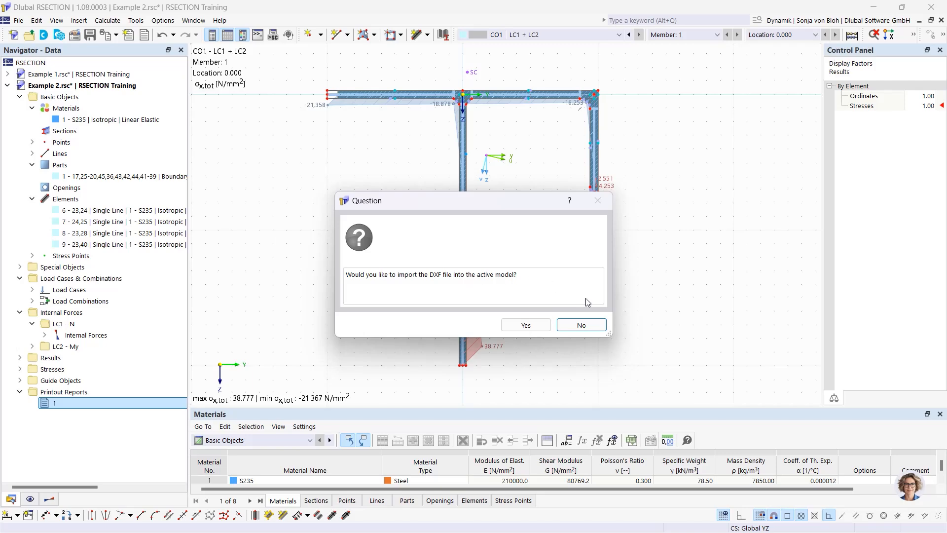
{"action": "left_click", "coordinate": [582, 325]}
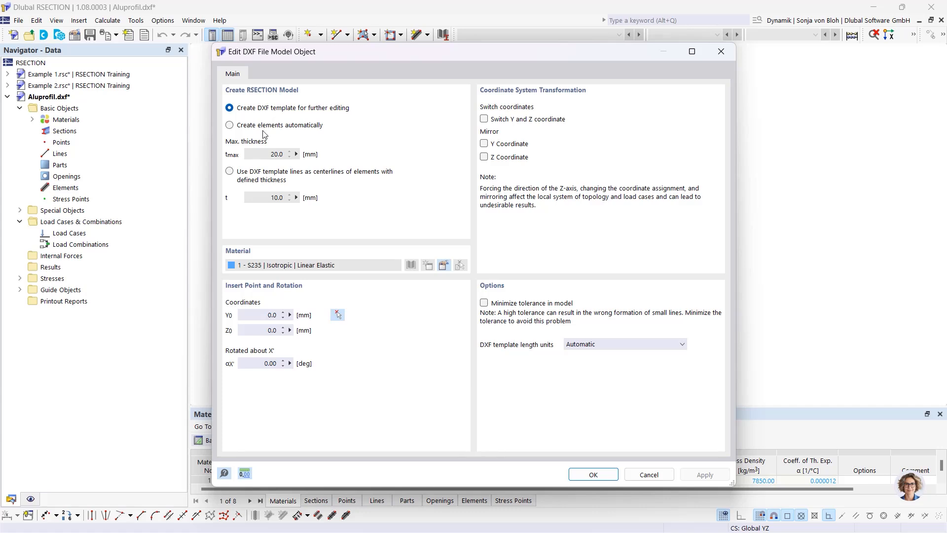
{"action": "left_click", "coordinate": [230, 127]}
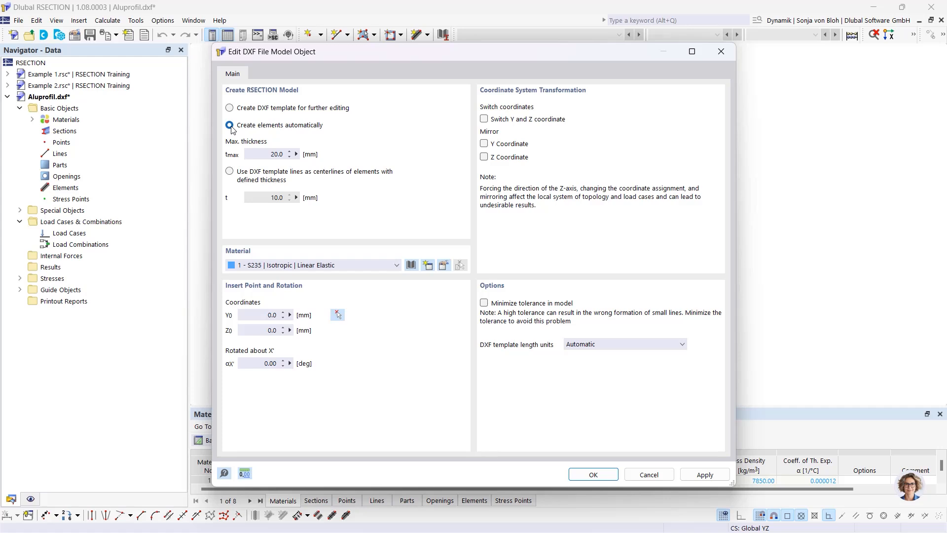
{"action": "key", "text": "Tab"}
{"action": "left_click", "coordinate": [231, 173]}
{"action": "double_click", "coordinate": [266, 199]}
Create the imported model as a DXF template for further editing and dismiss the import log.
{"action": "left_click", "coordinate": [230, 108]}
{"action": "left_click", "coordinate": [592, 474]}
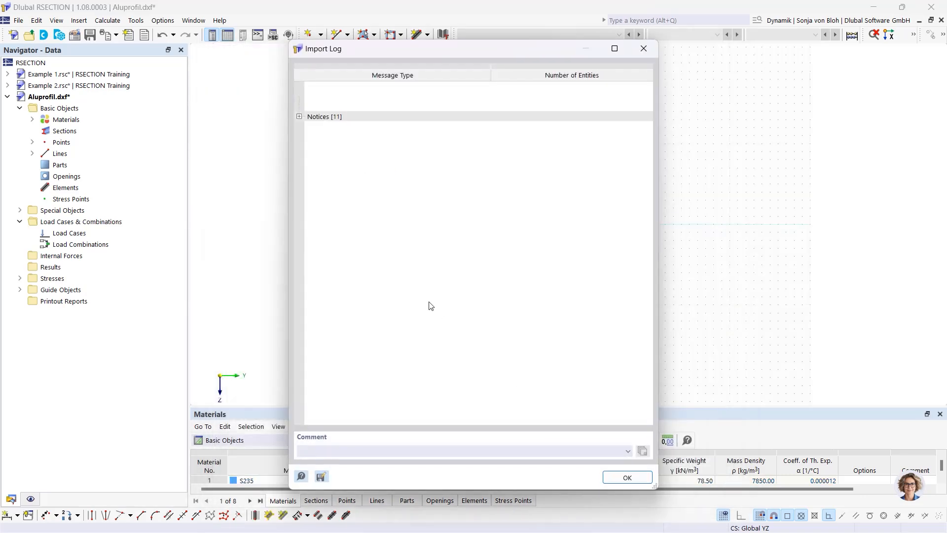
{"action": "left_click", "coordinate": [627, 478]}
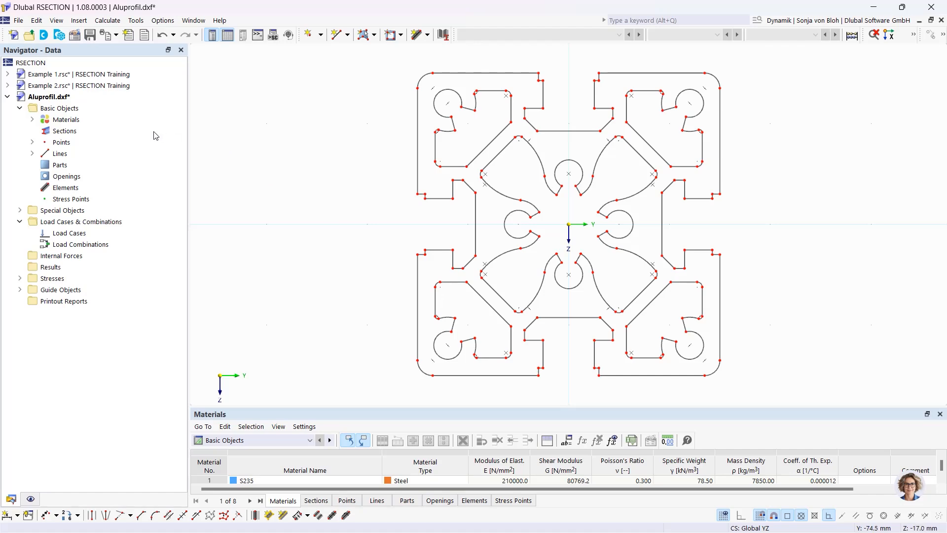
Examine the analysis method and add-on settings in the base data of the Aluprofil model.
{"action": "right_click", "coordinate": [85, 110]}
{"action": "left_click", "coordinate": [118, 115]}
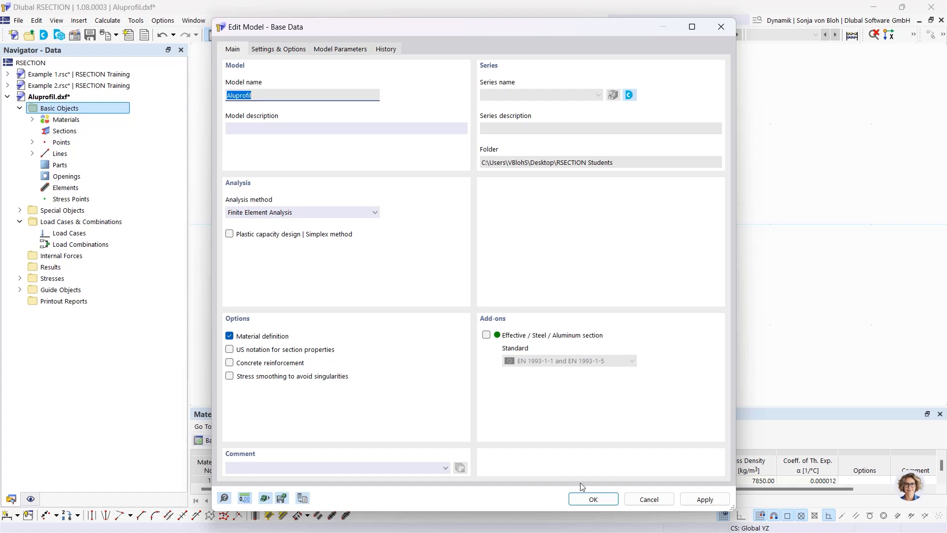
{"action": "left_click", "coordinate": [593, 499]}
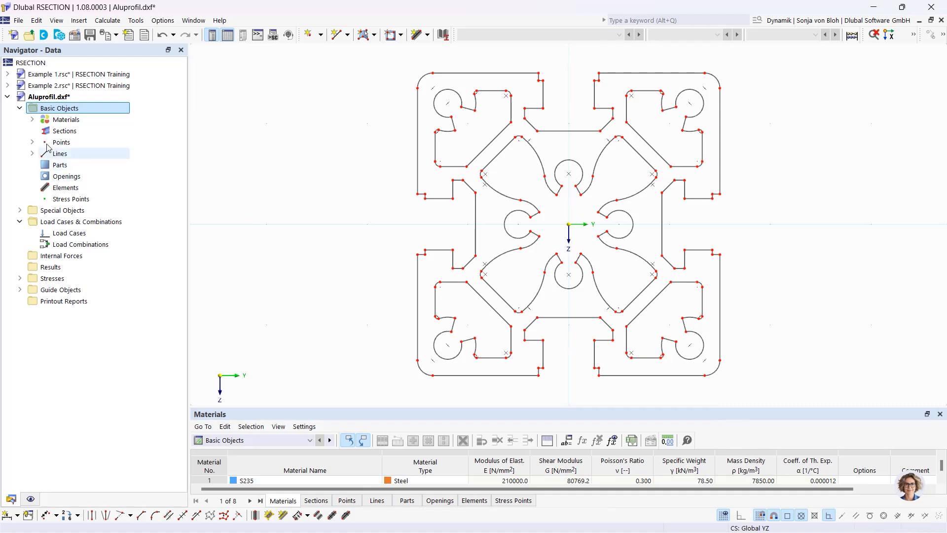
Replace the S235 material with aluminum EN AW-6060 (EP) T66, filtering the material library by Aluminum and searching for 6060.
{"action": "left_click", "coordinate": [32, 119]}
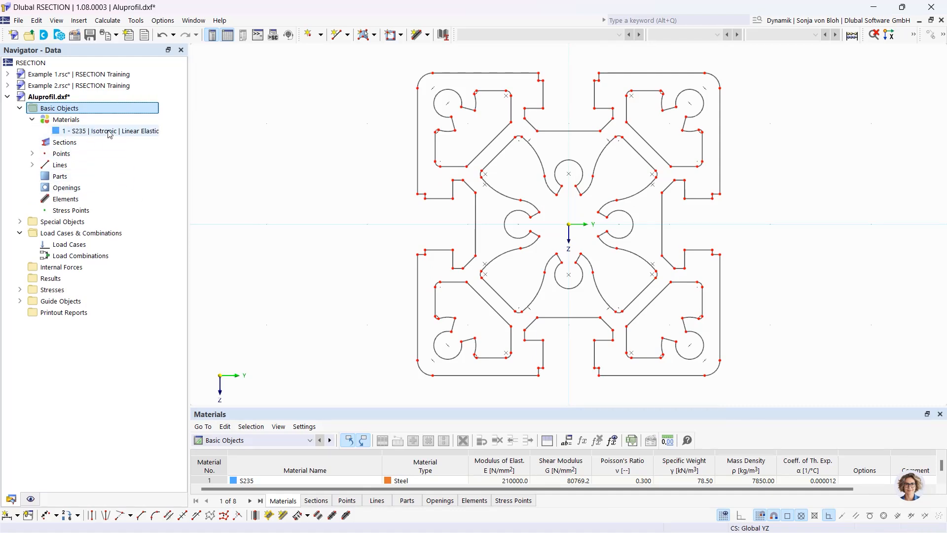
{"action": "double_click", "coordinate": [109, 132]}
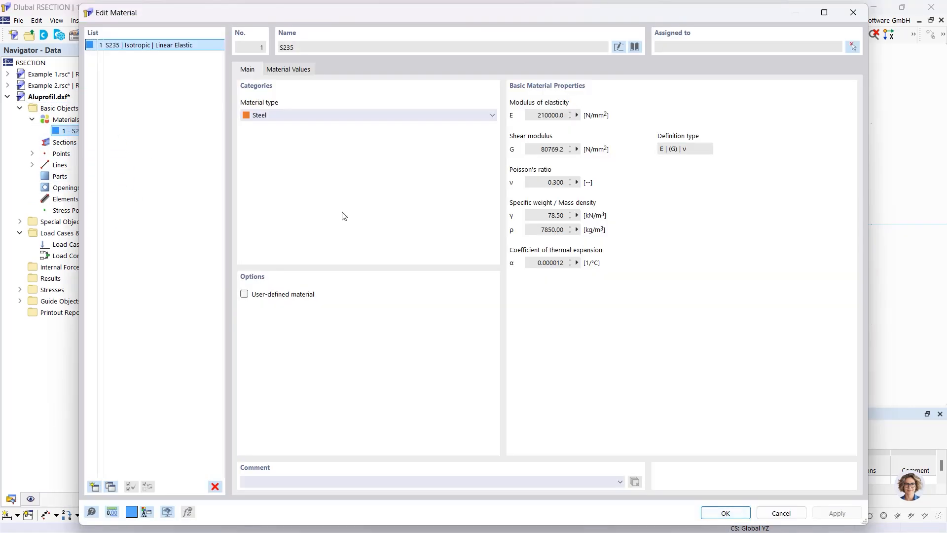
{"action": "left_click", "coordinate": [635, 47]}
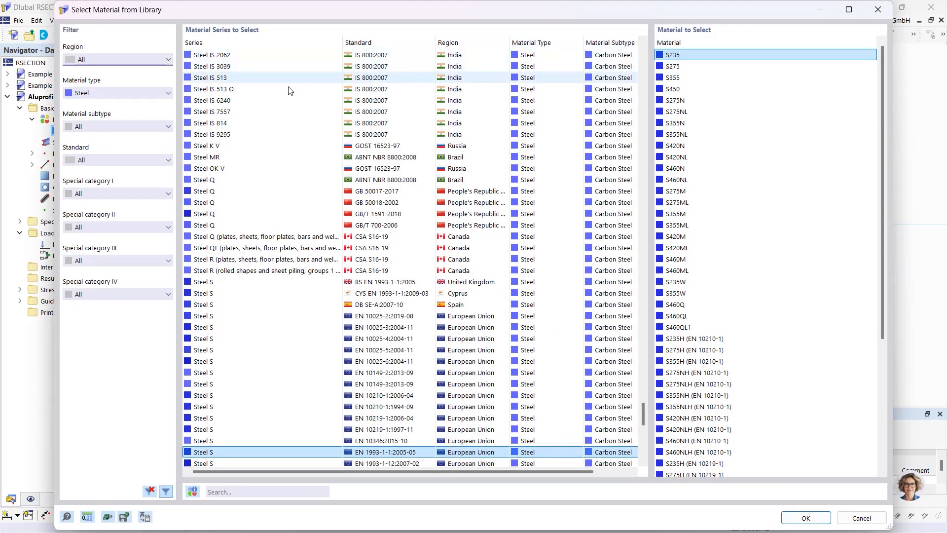
{"action": "left_click", "coordinate": [106, 93]}
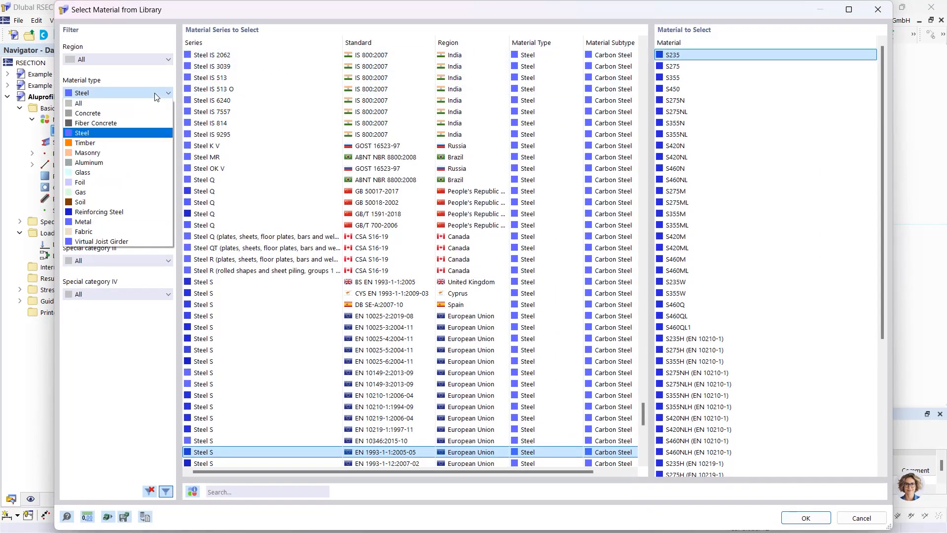
{"action": "left_click", "coordinate": [108, 161]}
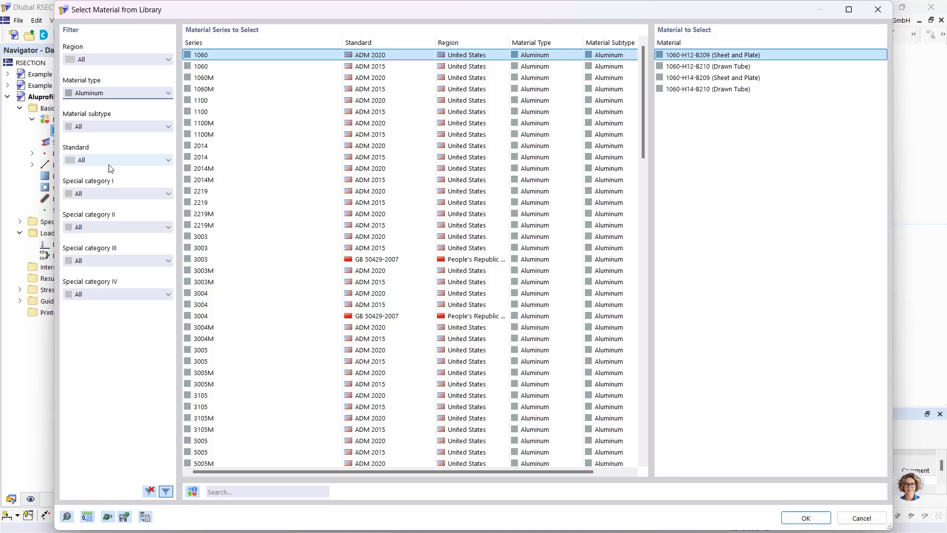
{"action": "left_click", "coordinate": [231, 492]}
{"action": "type", "text": "6"}
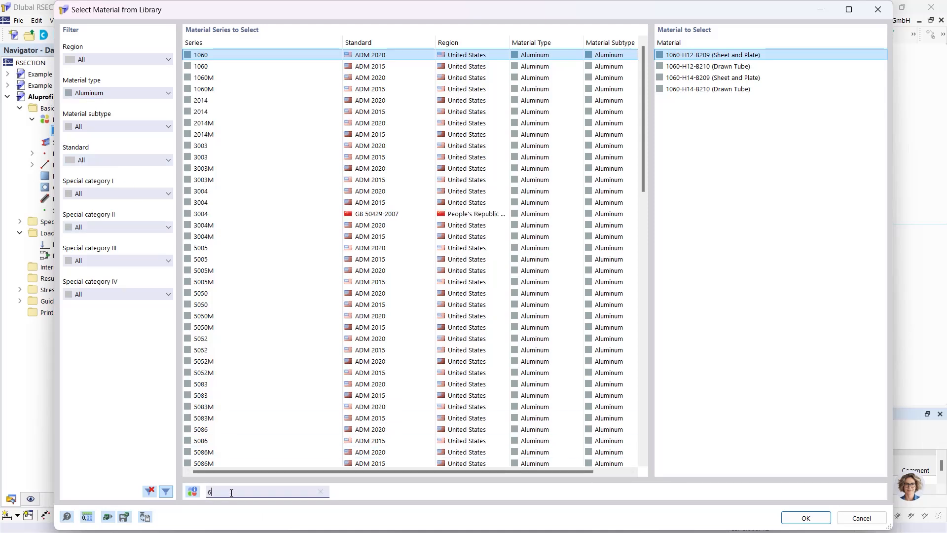
{"action": "type", "text": "060"}
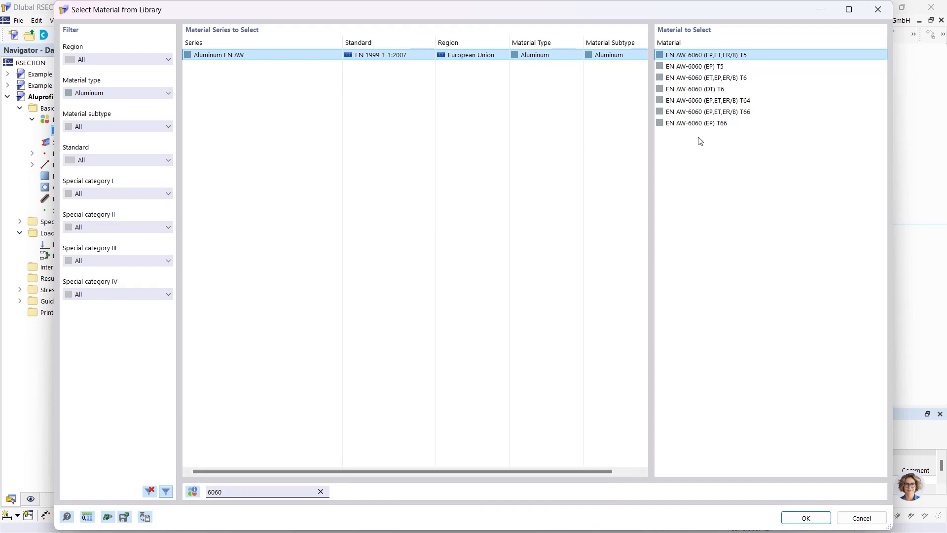
{"action": "left_click", "coordinate": [700, 125]}
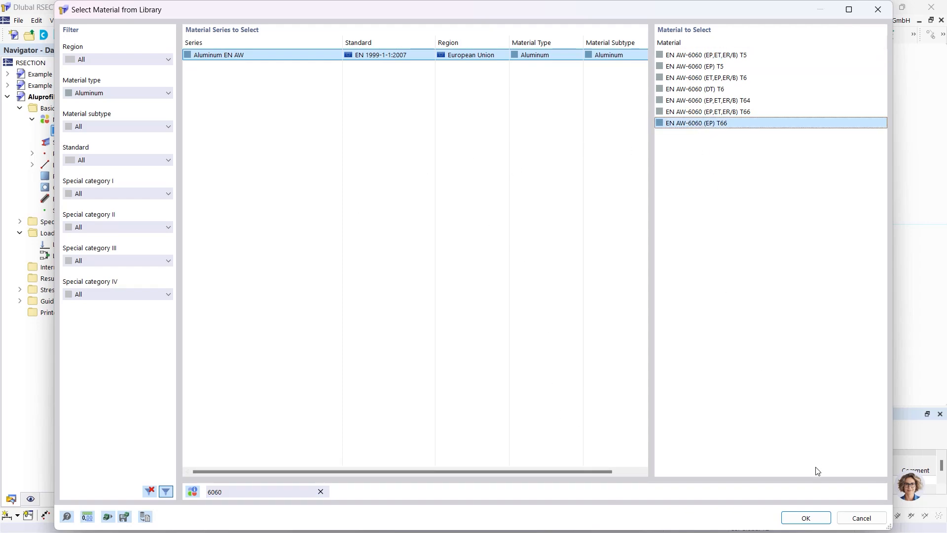
{"action": "left_click", "coordinate": [804, 520]}
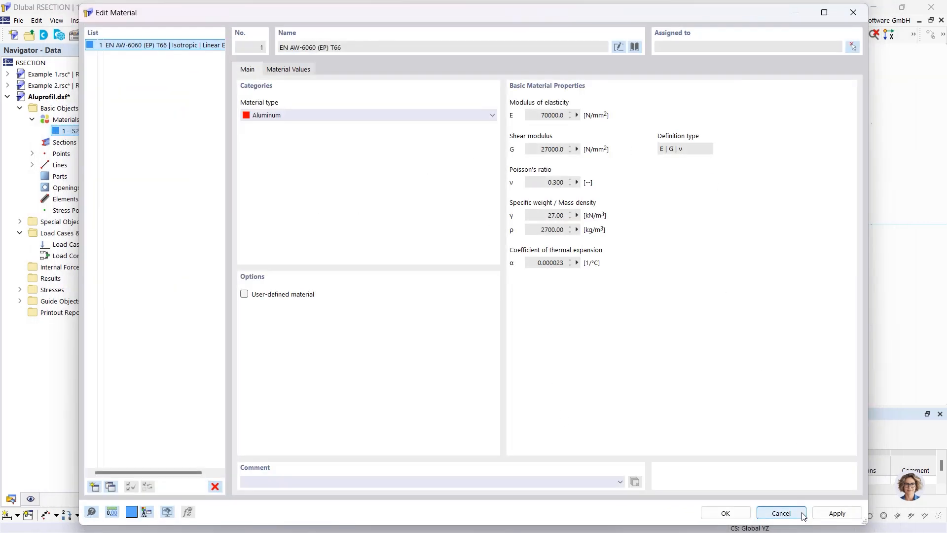
{"action": "left_click", "coordinate": [730, 512]}
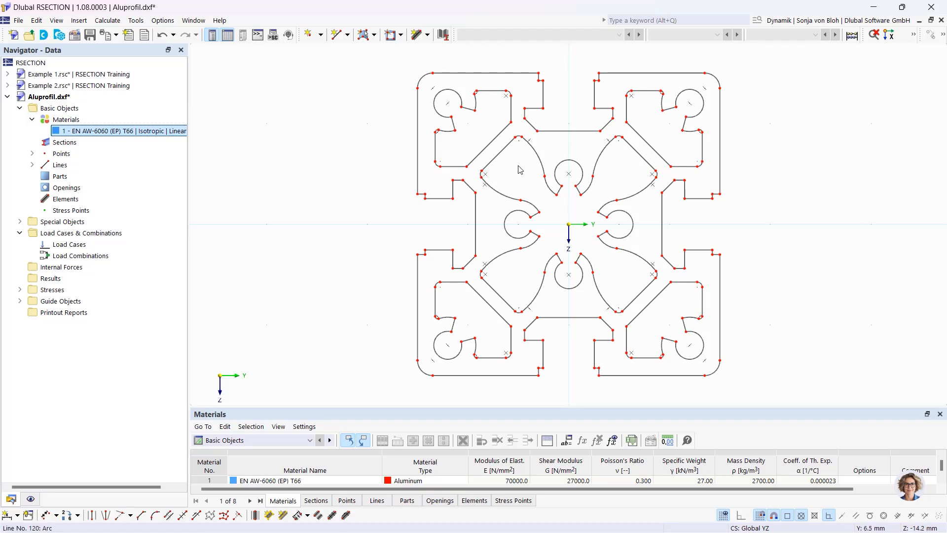
Create a part in EN AW-6060 (EP) T66 from the boundary lines of the profile's outer contour.
{"action": "left_click", "coordinate": [373, 34]}
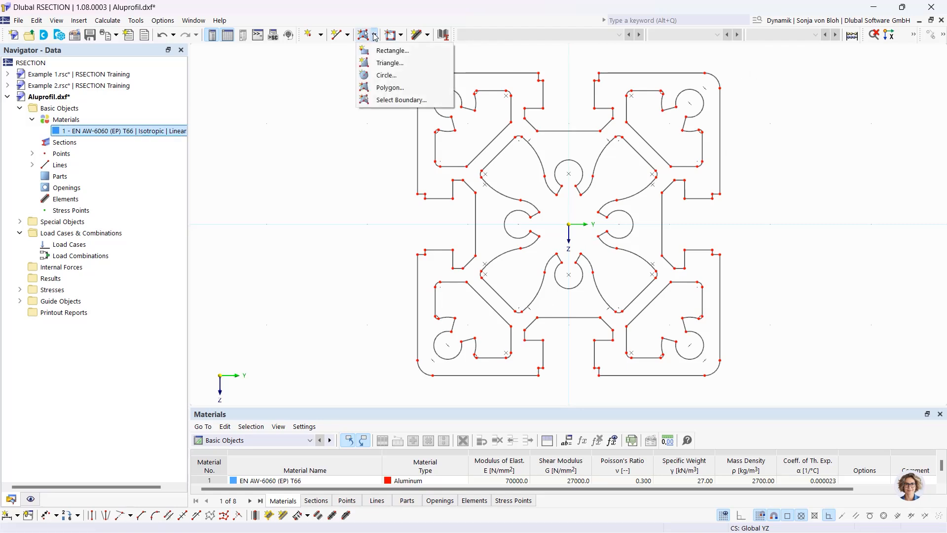
{"action": "left_click", "coordinate": [389, 100]}
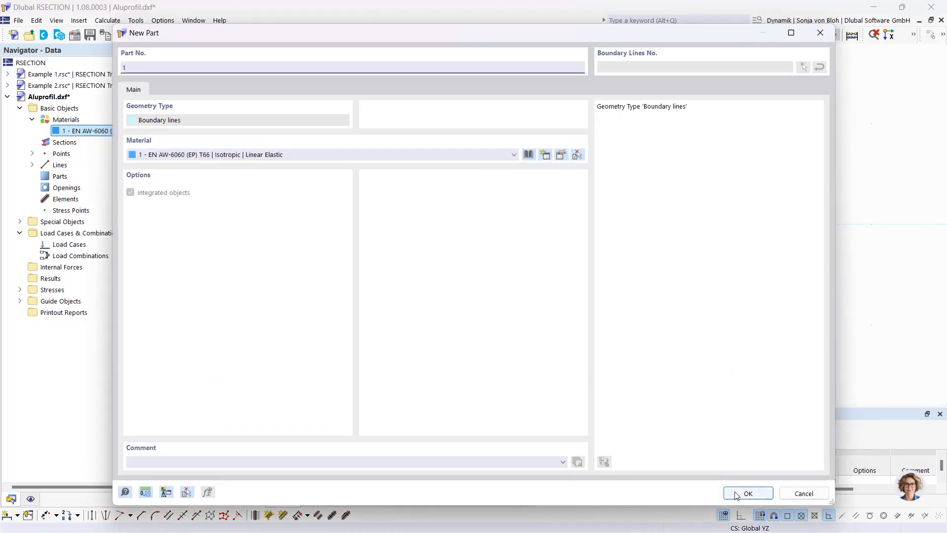
{"action": "left_click", "coordinate": [748, 493]}
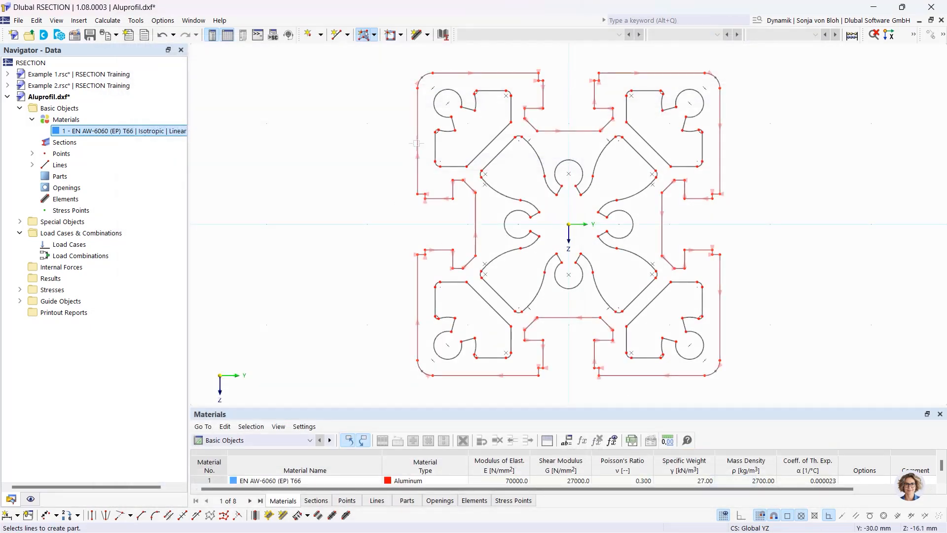
{"action": "left_click", "coordinate": [417, 143]}
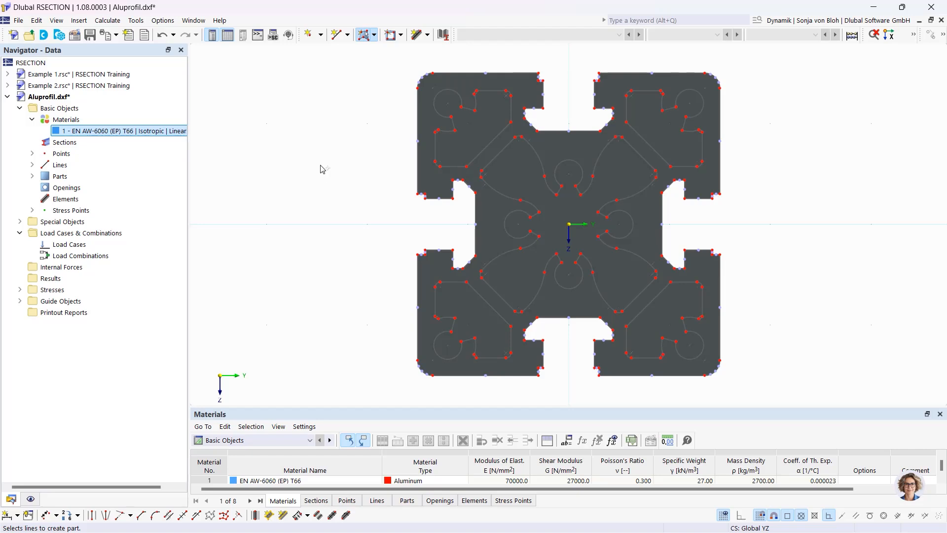
Create an opening from the boundary lines of the upper-left corner chamber.
{"action": "left_click", "coordinate": [403, 36]}
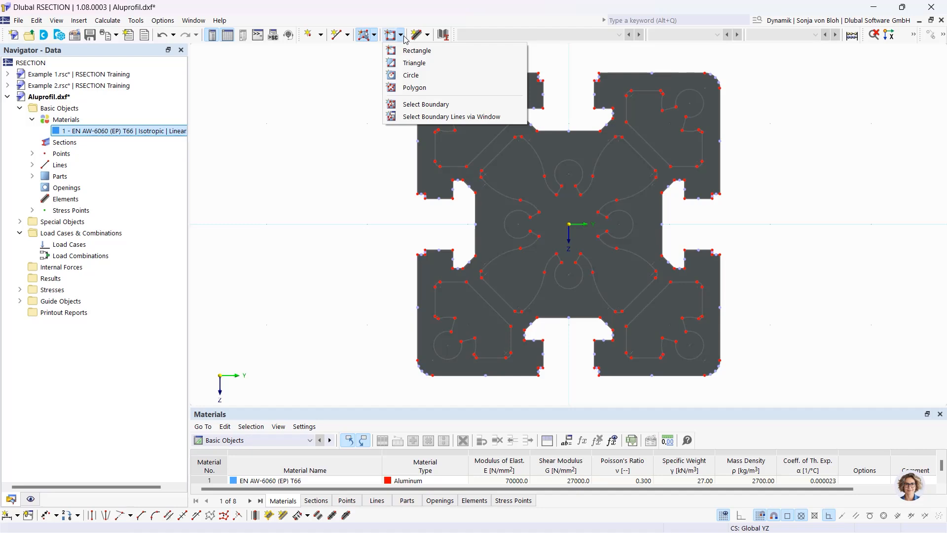
{"action": "left_click", "coordinate": [427, 104]}
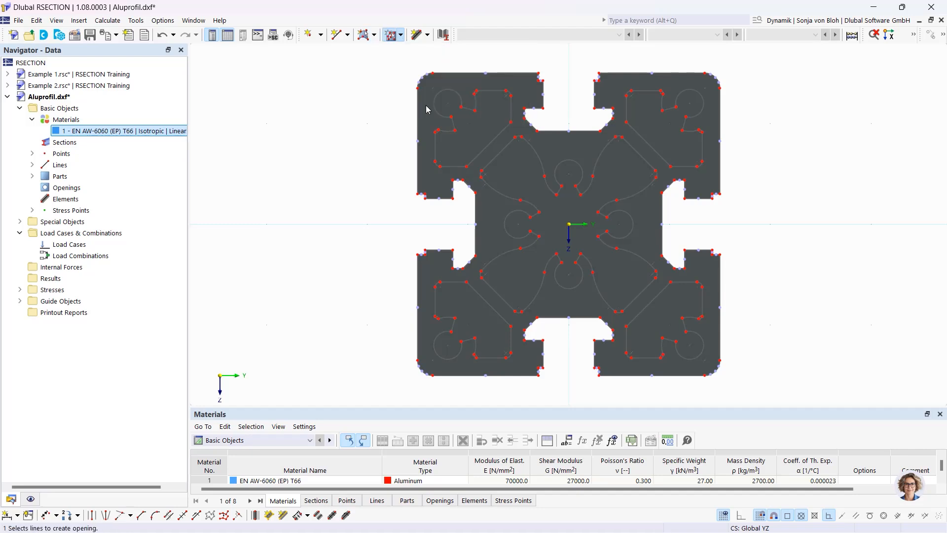
{"action": "left_click", "coordinate": [436, 144]}
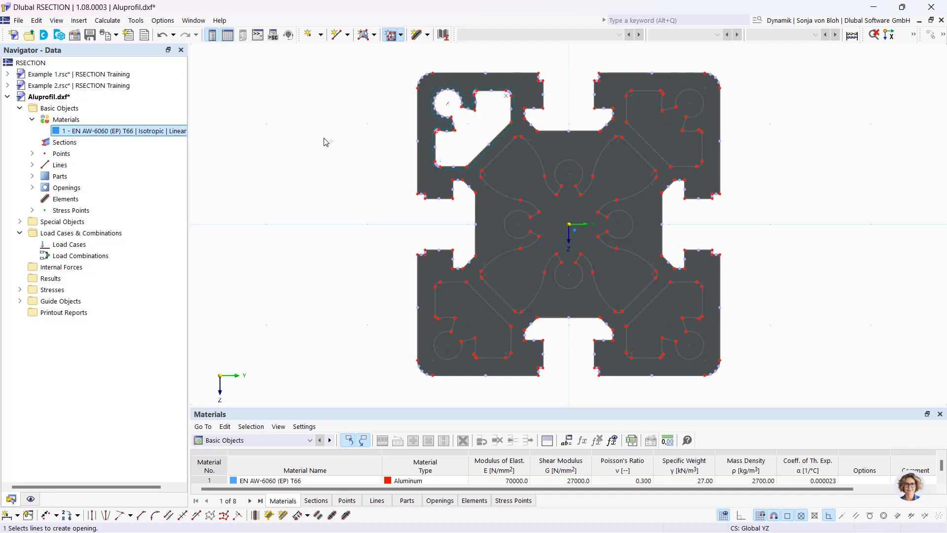
{"action": "key", "text": "Escape"}
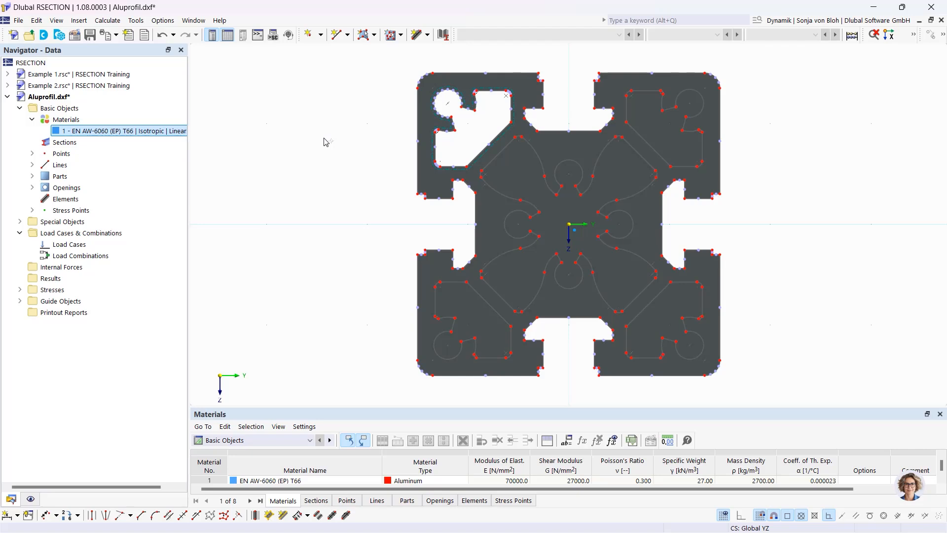
Rotate-copy the corner opening in 3 steps of 90° about the section's origin to create the other corner openings.
{"action": "left_click", "coordinate": [32, 187]}
{"action": "left_click", "coordinate": [81, 200]}
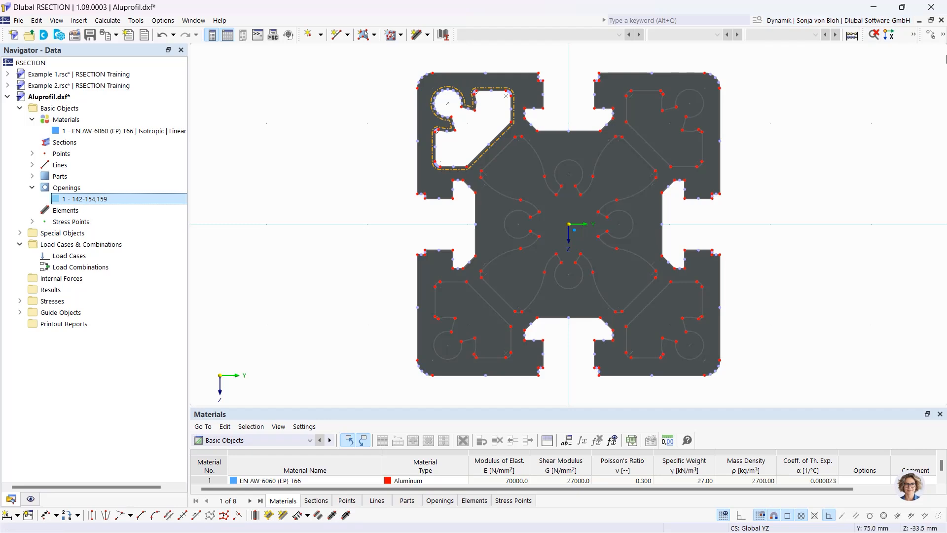
{"action": "left_click", "coordinate": [943, 35]}
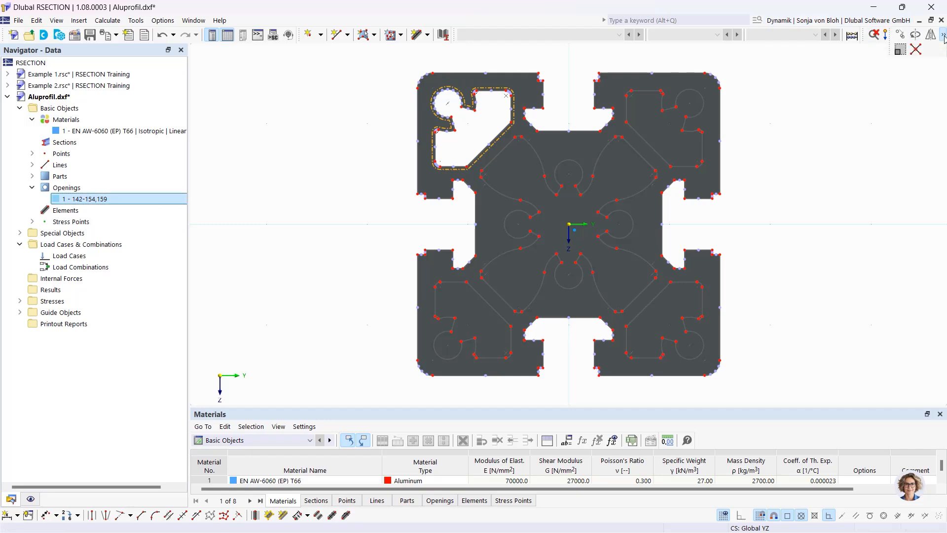
{"action": "left_click", "coordinate": [916, 35]}
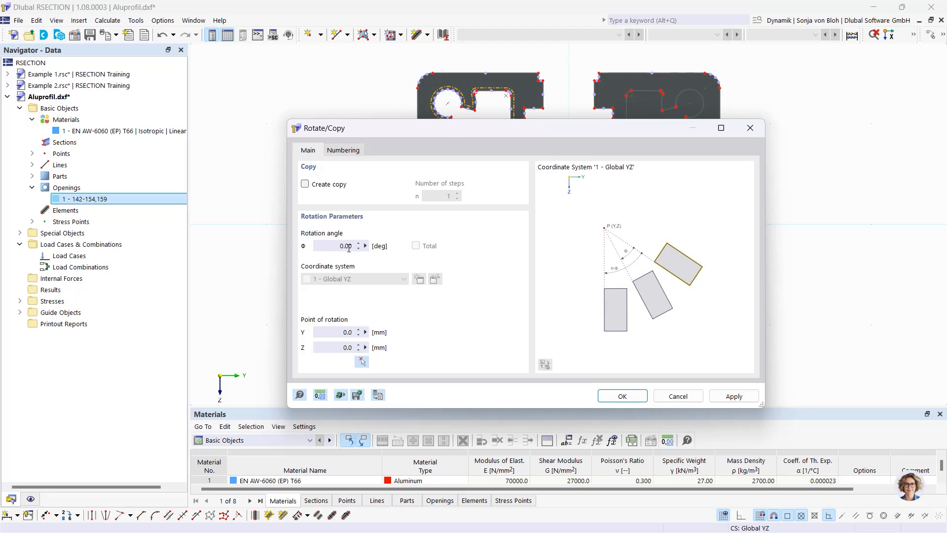
{"action": "left_click", "coordinate": [305, 184]}
{"action": "key", "text": "Tab"}
{"action": "type", "text": "3"}
{"action": "key", "text": "Tab"}
{"action": "type", "text": "9"}
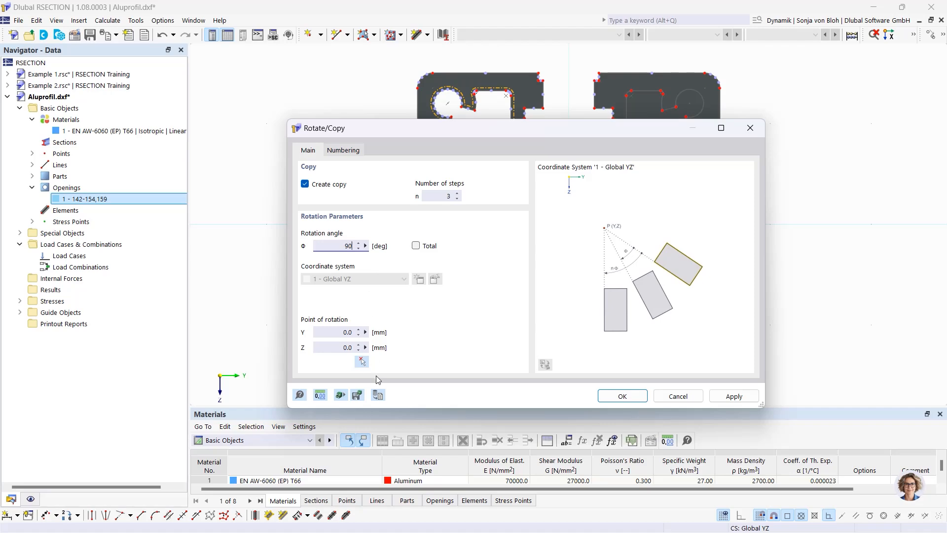
{"action": "left_click", "coordinate": [363, 364]}
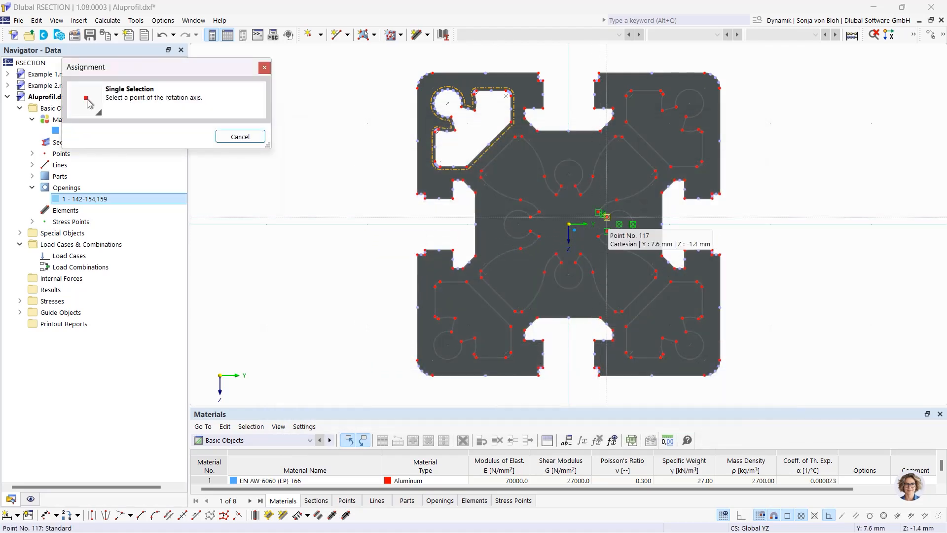
{"action": "left_click", "coordinate": [569, 223]}
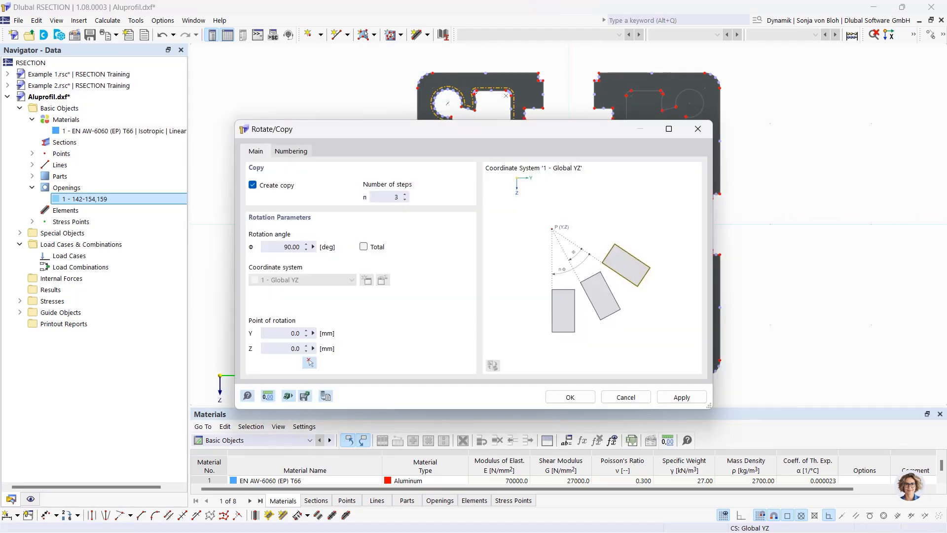
{"action": "left_click", "coordinate": [573, 394]}
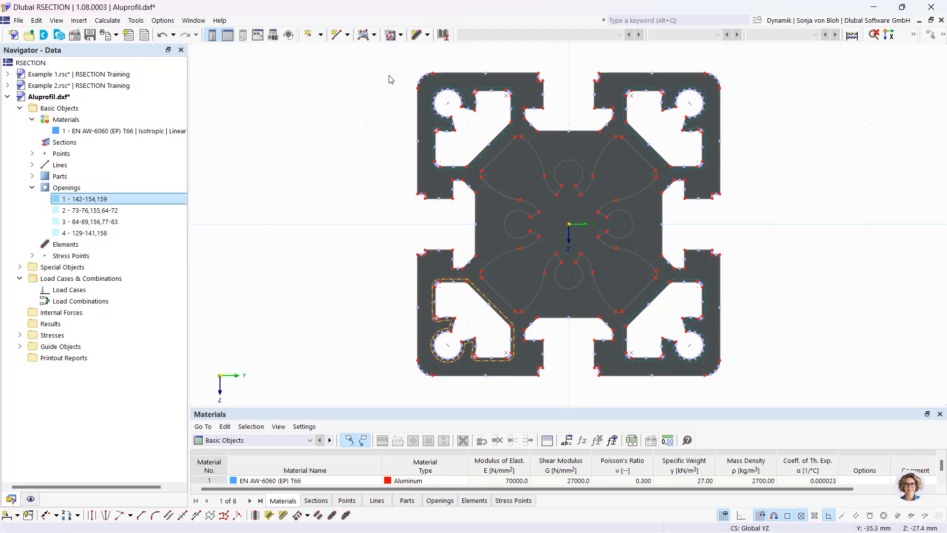
Create an opening from the boundary lines of the central cavity.
{"action": "left_click", "coordinate": [392, 37]}
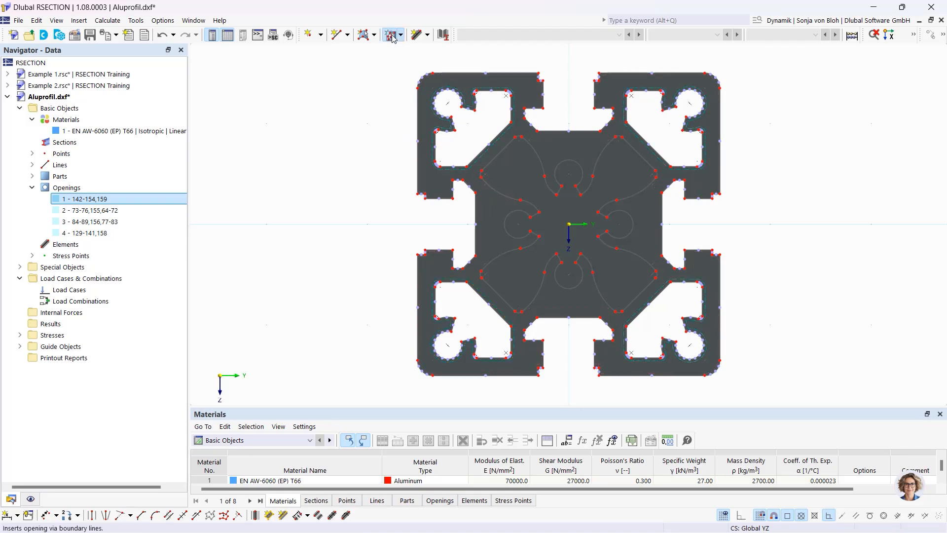
{"action": "left_click", "coordinate": [495, 191]}
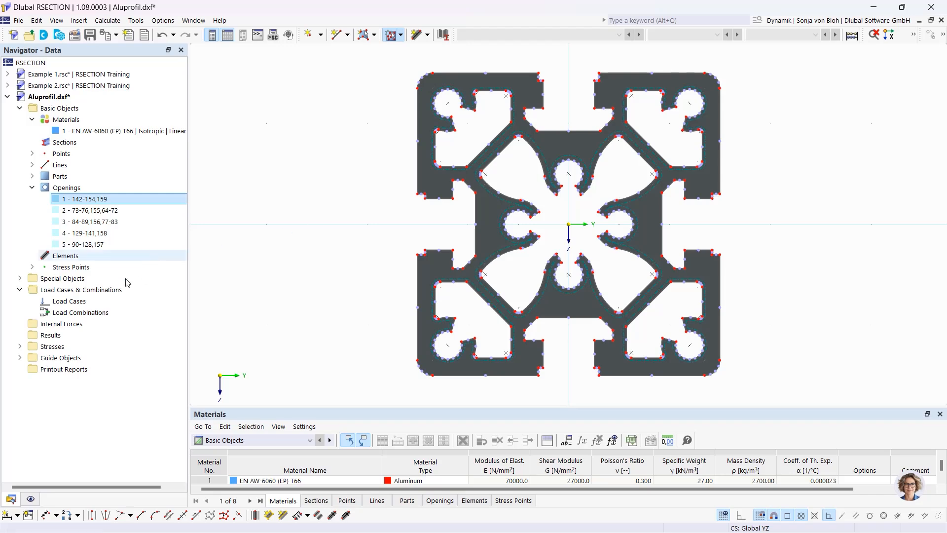
Create a permanent load case named N + Mxp and dismiss the automatic backup.
{"action": "right_click", "coordinate": [89, 301]}
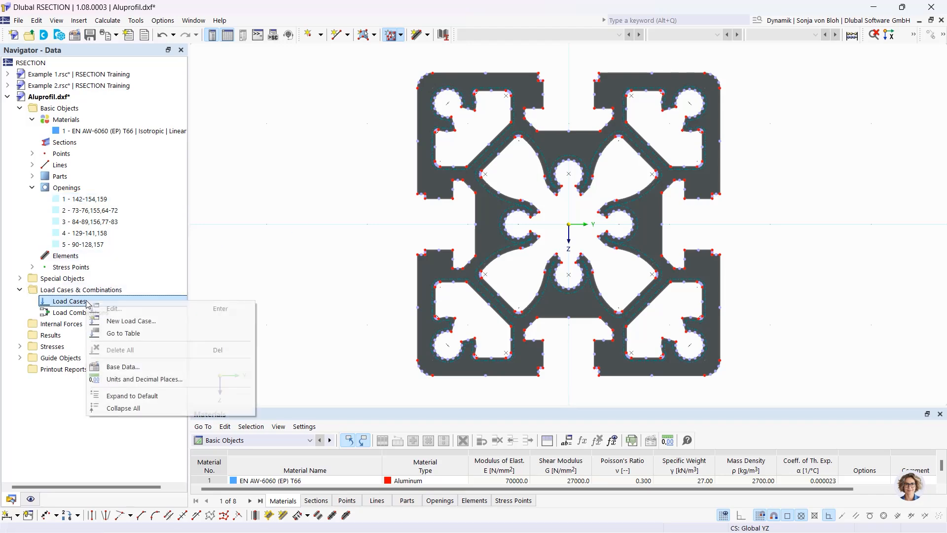
{"action": "left_click", "coordinate": [131, 321]}
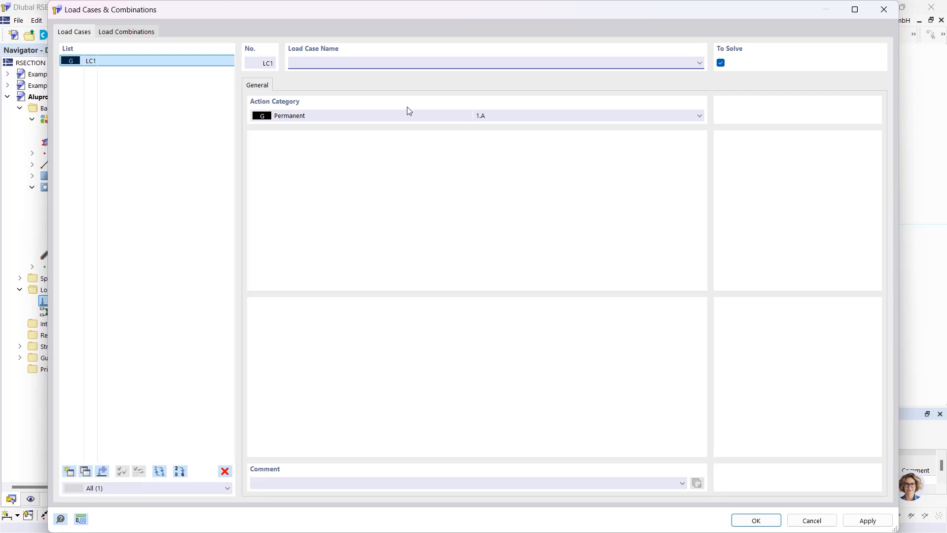
{"action": "type", "text": "N + Mxp"}
{"action": "left_click", "coordinate": [755, 521]}
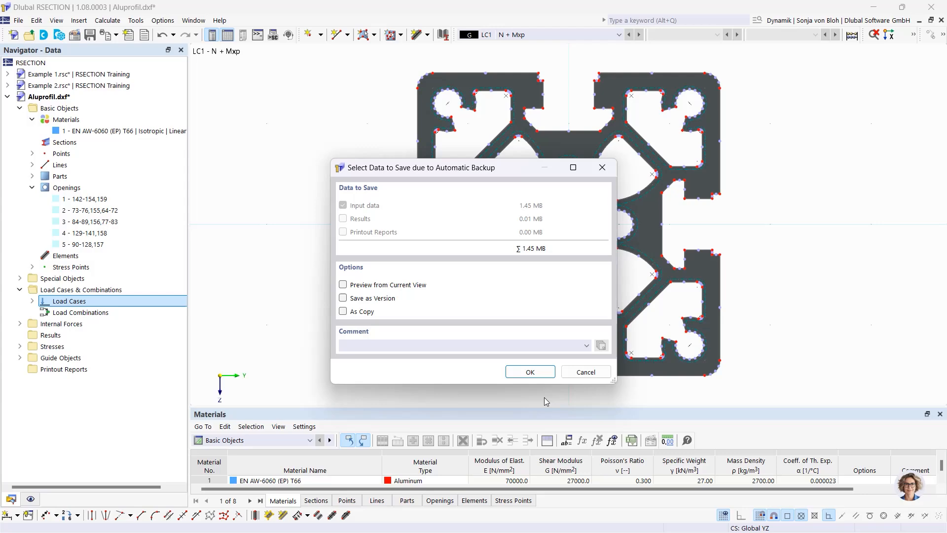
{"action": "left_click", "coordinate": [586, 372]}
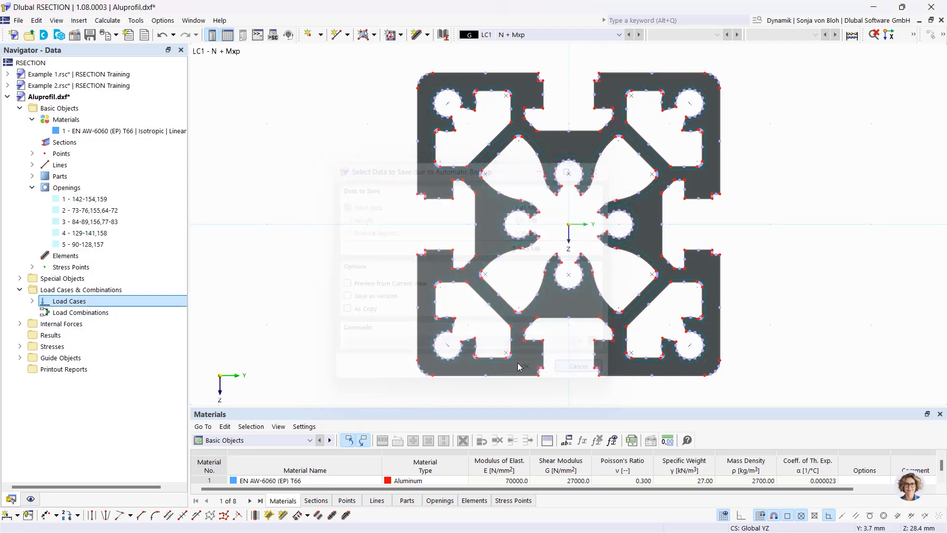
Add internal forces to load case N + Mxp with axial force N of -10 kN and torsional moment Mxp of 0.3 kNm.
{"action": "left_click", "coordinate": [20, 325]}
{"action": "left_click", "coordinate": [32, 335]}
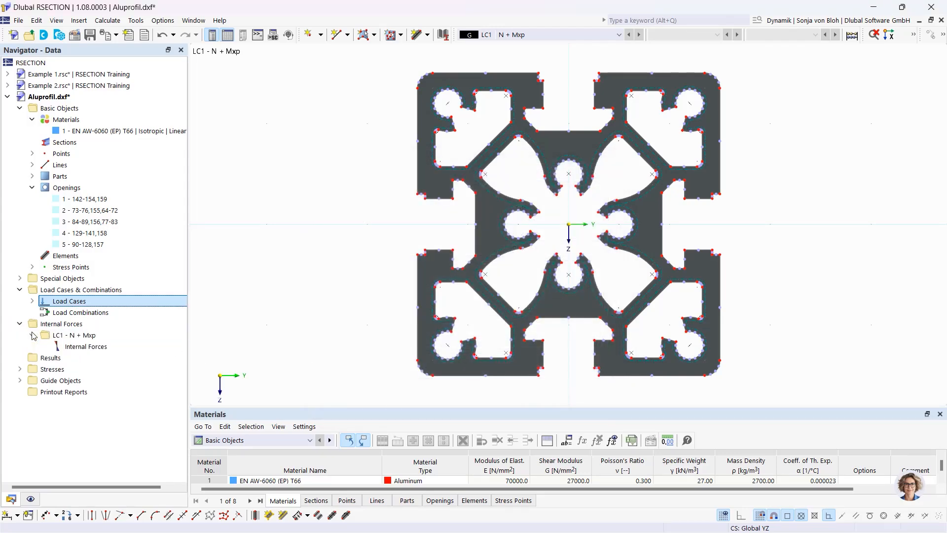
{"action": "left_click", "coordinate": [79, 347]}
{"action": "double_click", "coordinate": [79, 346]}
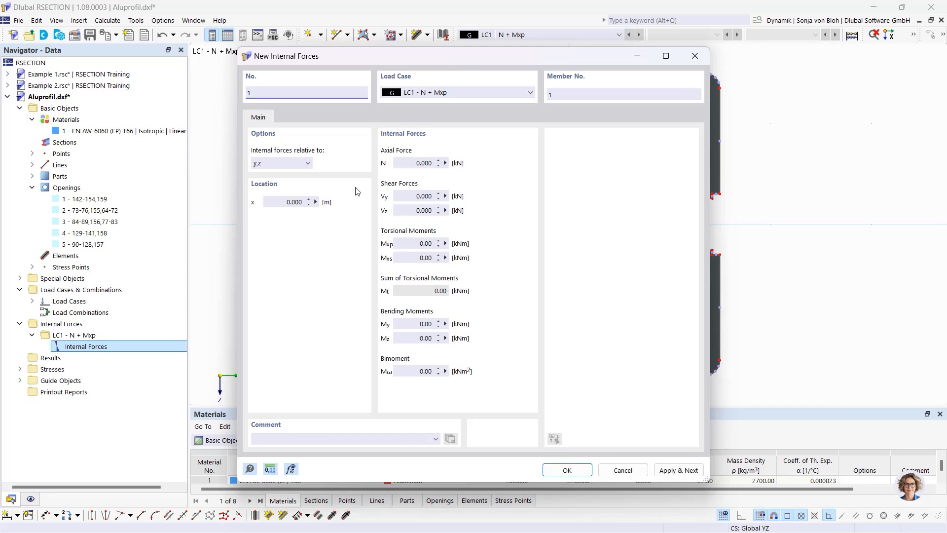
{"action": "left_click", "coordinate": [408, 164]}
{"action": "type", "text": "-1"}
{"action": "left_click", "coordinate": [434, 244]}
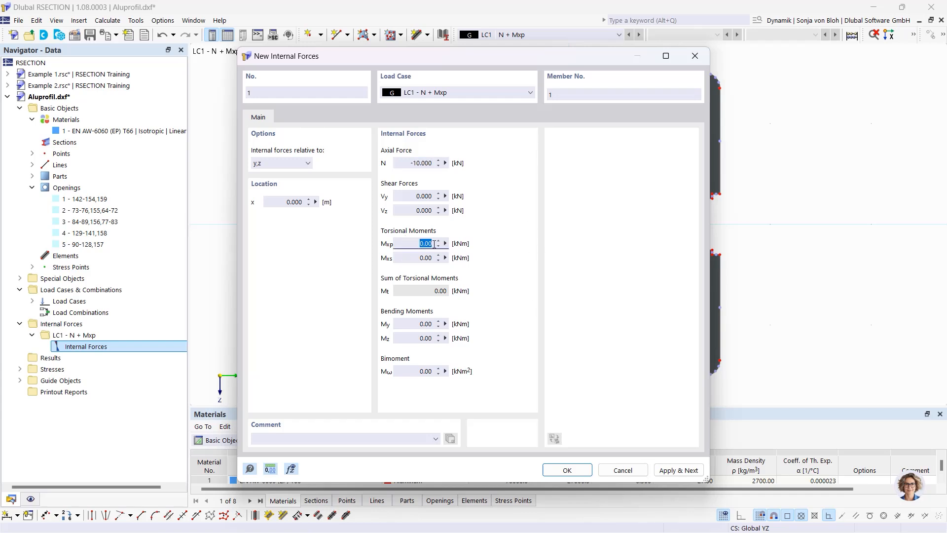
{"action": "type", "text": "0,3"}
{"action": "left_click", "coordinate": [566, 469]}
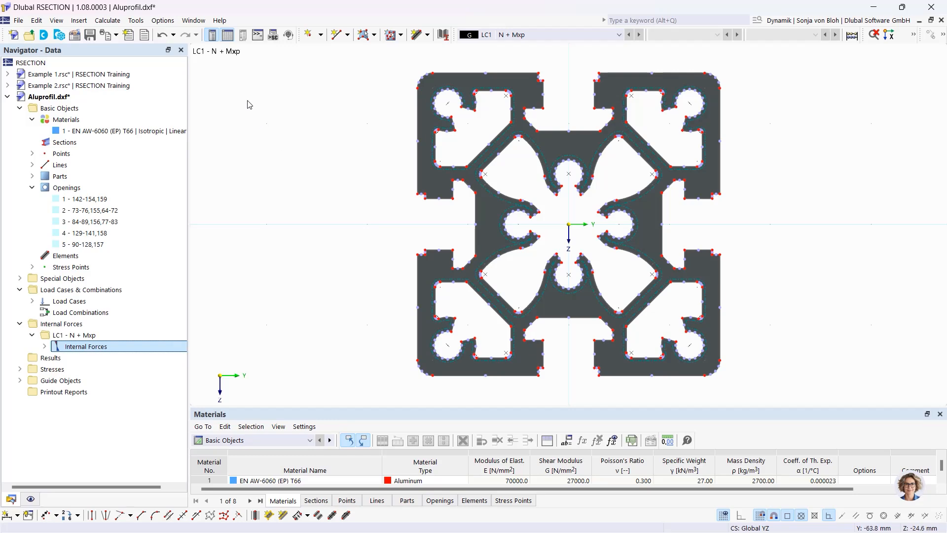
Calculate the section and display the total normal, total shear and equivalent von Mises stresses in turn.
{"action": "left_click", "coordinate": [108, 20]}
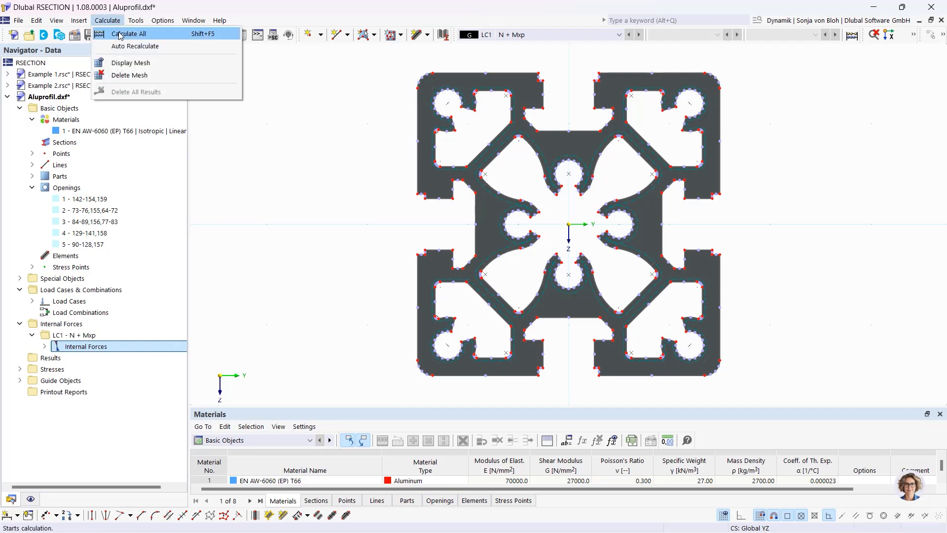
{"action": "left_click", "coordinate": [116, 31]}
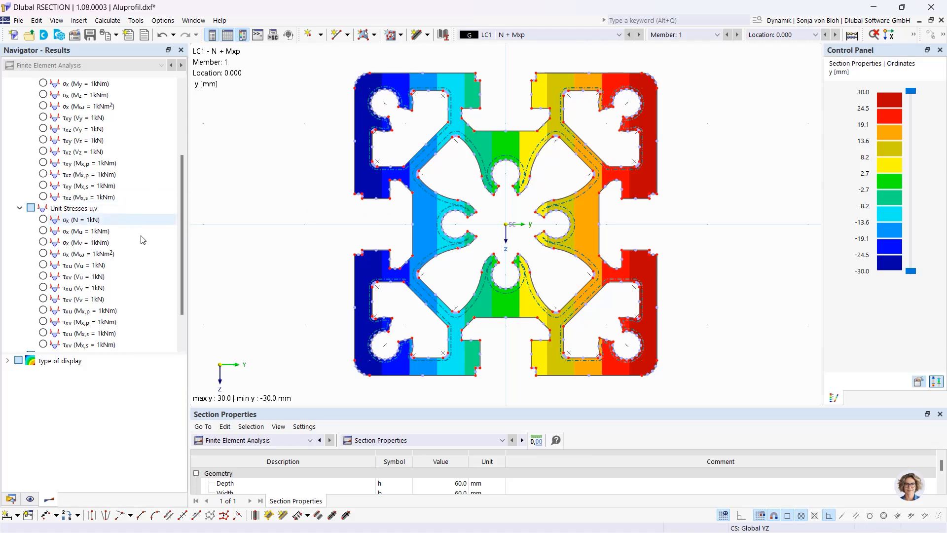
{"action": "left_click_drag", "start_coordinate": [182, 234], "coordinate": [182, 262]}
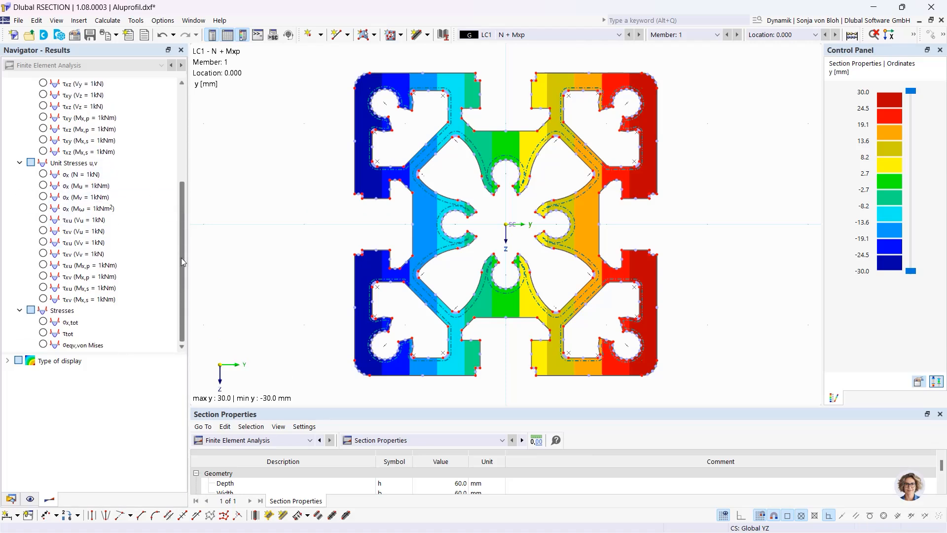
{"action": "left_click", "coordinate": [43, 322]}
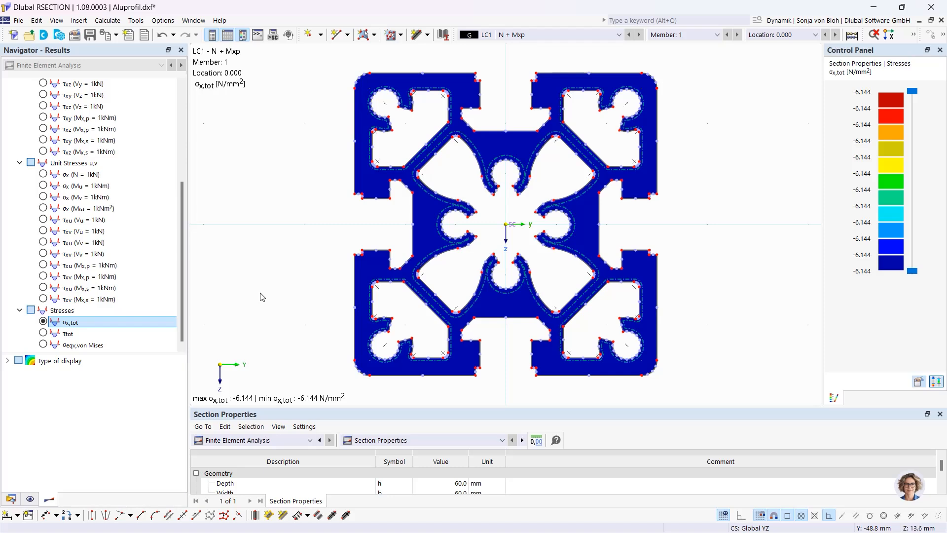
{"action": "left_click", "coordinate": [43, 333]}
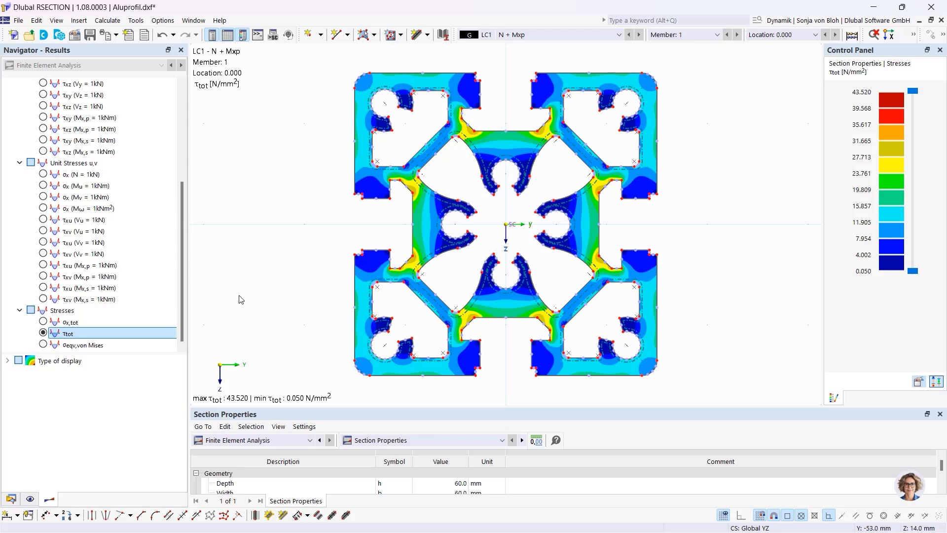
{"action": "left_click", "coordinate": [43, 345]}
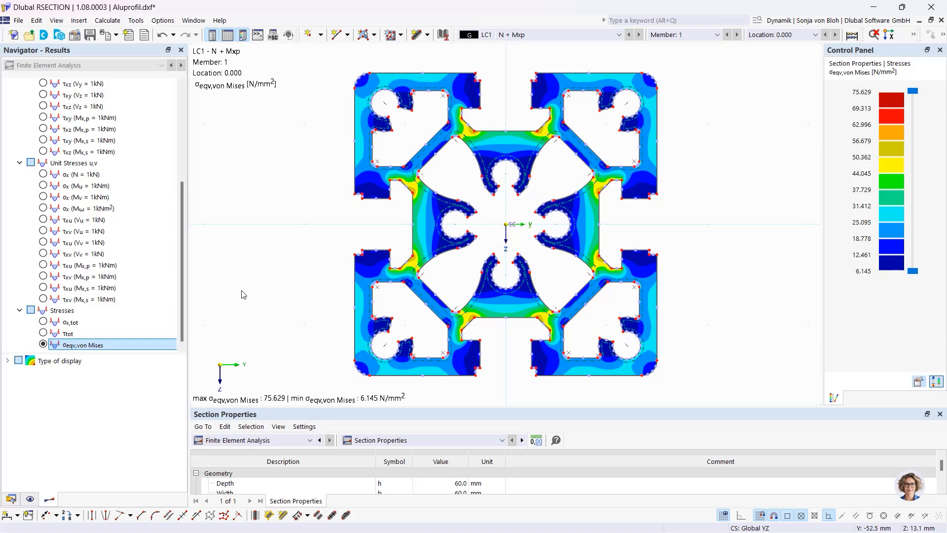
Create a printout report without the unit normal and unit shear stresses, including those by material, and save and show it.
{"action": "left_click", "coordinate": [10, 498]}
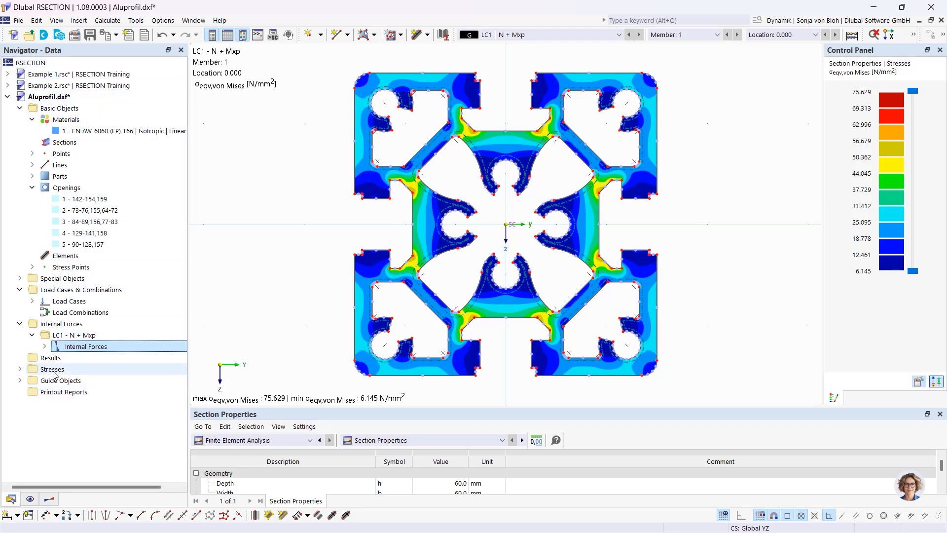
{"action": "right_click", "coordinate": [61, 394]}
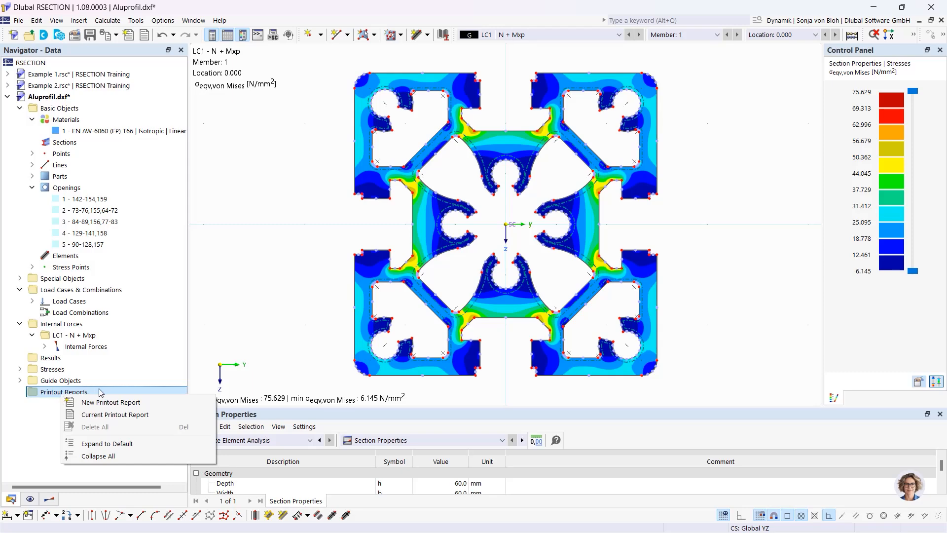
{"action": "left_click", "coordinate": [110, 402]}
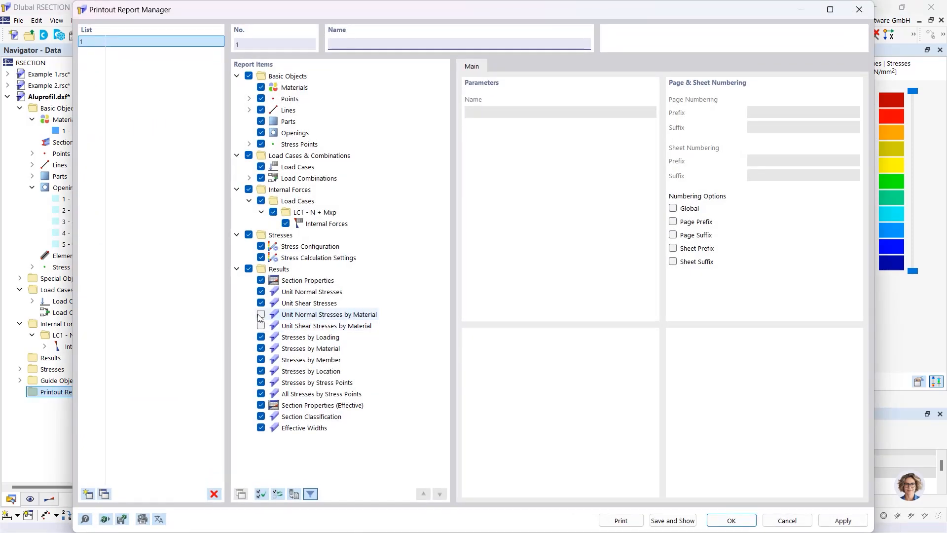
{"action": "left_click", "coordinate": [261, 293]}
{"action": "left_click", "coordinate": [261, 303]}
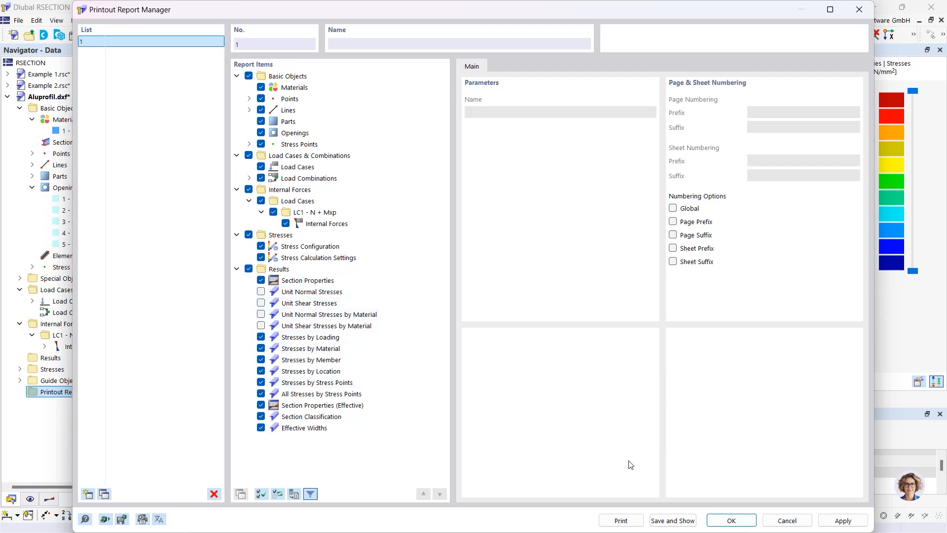
{"action": "left_click", "coordinate": [672, 521]}
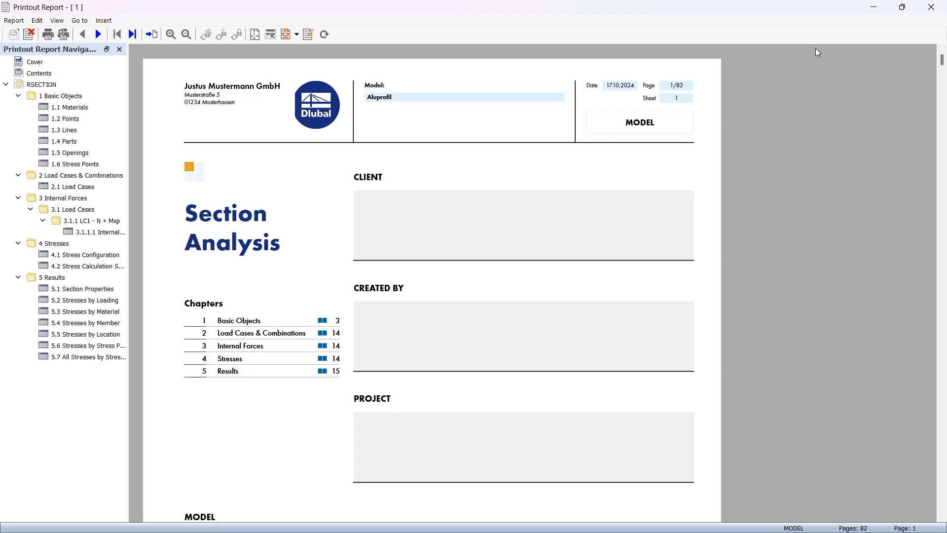
{"action": "left_click", "coordinate": [874, 8]}
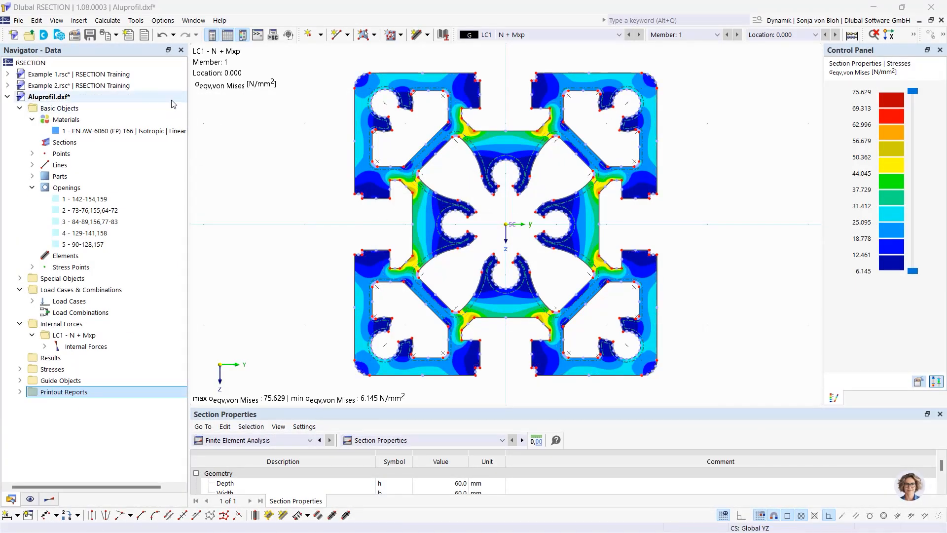
Add the equivalent von Mises stress graphic to the printout report with window filling, review its page and close the report.
{"action": "left_click", "coordinate": [116, 35]}
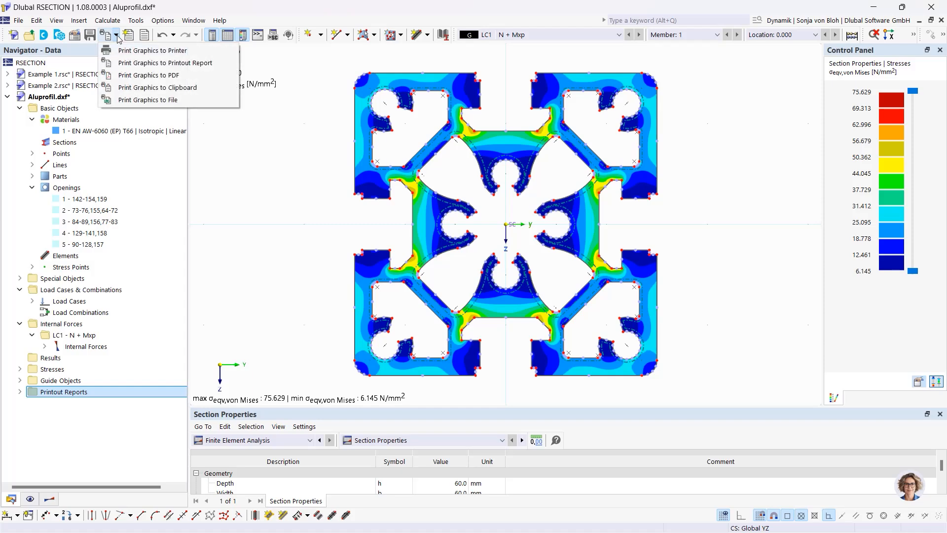
{"action": "left_click", "coordinate": [132, 63]}
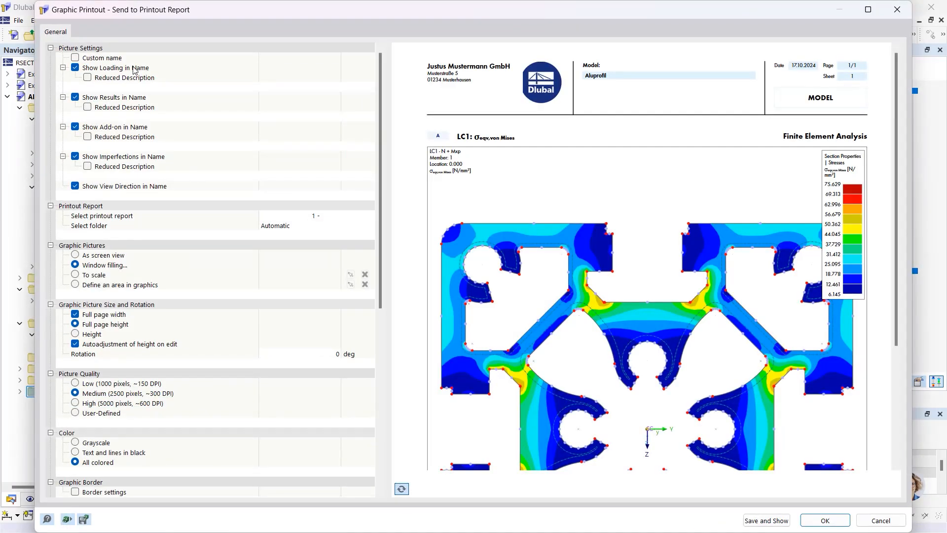
{"action": "left_click", "coordinate": [766, 521]}
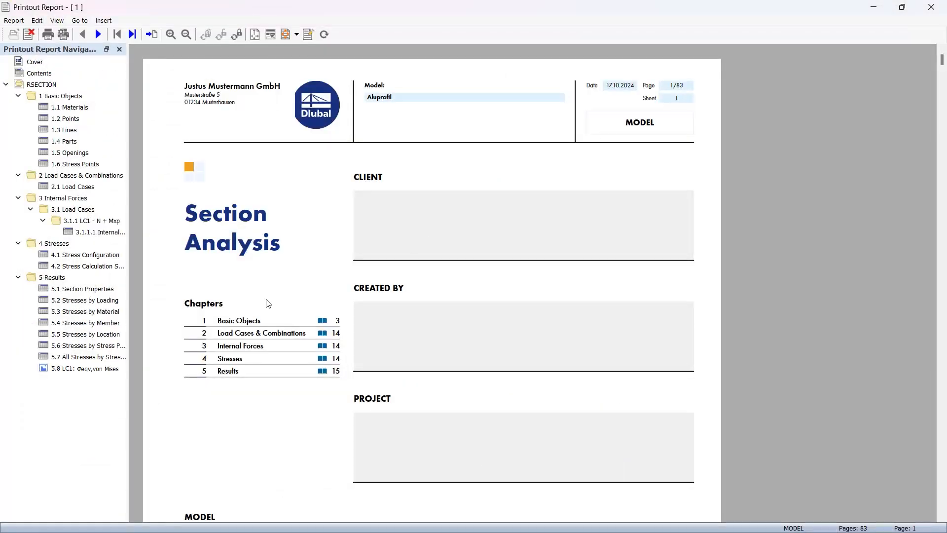
{"action": "left_click", "coordinate": [85, 369]}
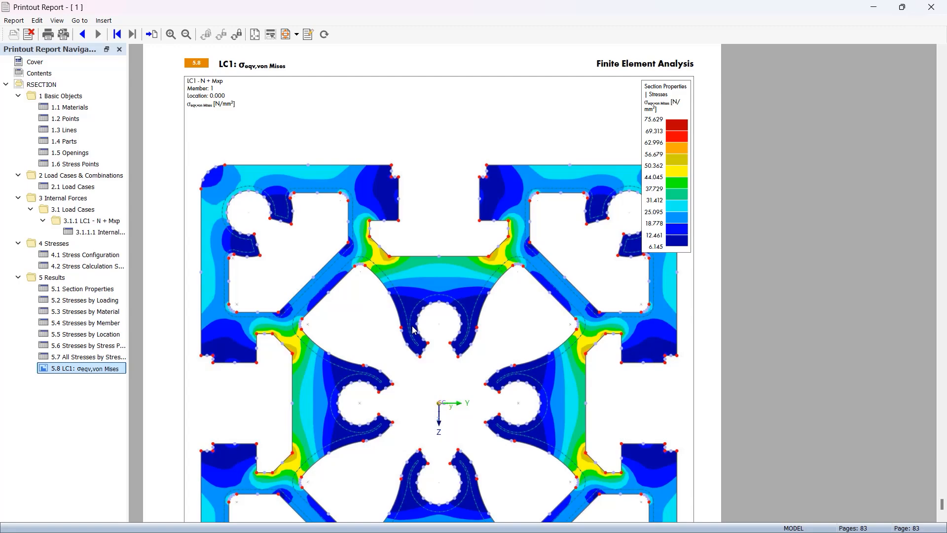
{"action": "left_click", "coordinate": [932, 7]}
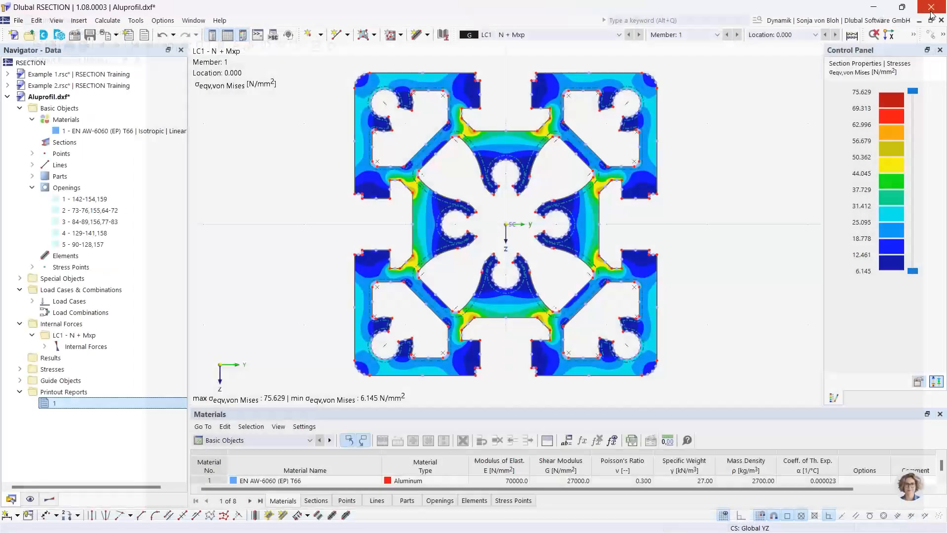
Create a new model named Hybrid in the RSECTION Training series with Finite Element Analysis as the analysis method.
{"action": "left_click", "coordinate": [19, 37]}
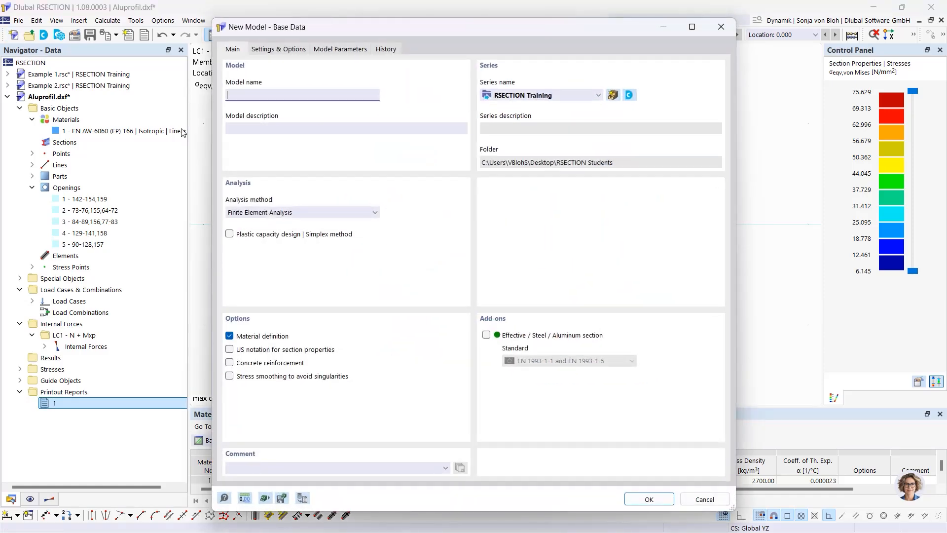
{"action": "type", "text": "Hybrid"}
{"action": "left_click", "coordinate": [634, 500]}
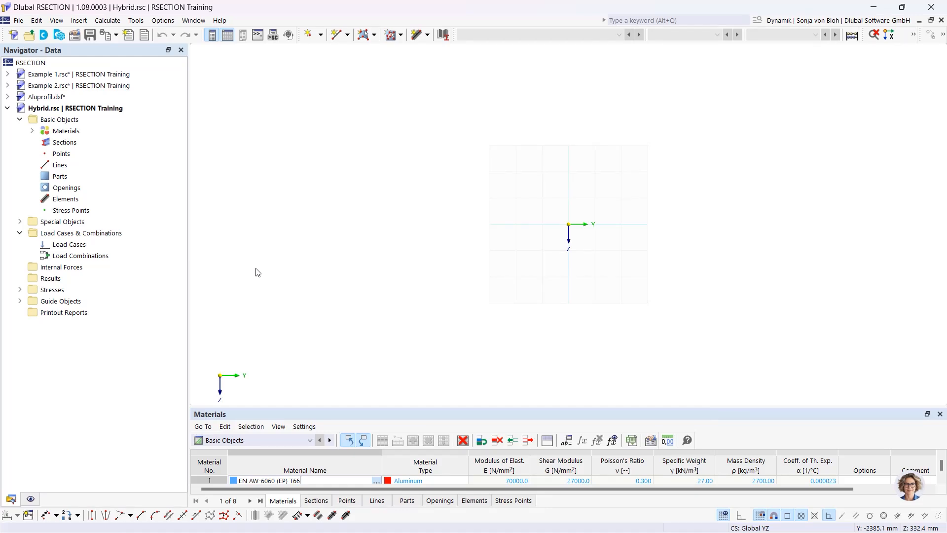
Replace the default aluminum material with concrete C40/50 according to EN 1992-1-1:2004/A1:2014 from the material library.
{"action": "left_click", "coordinate": [32, 131]}
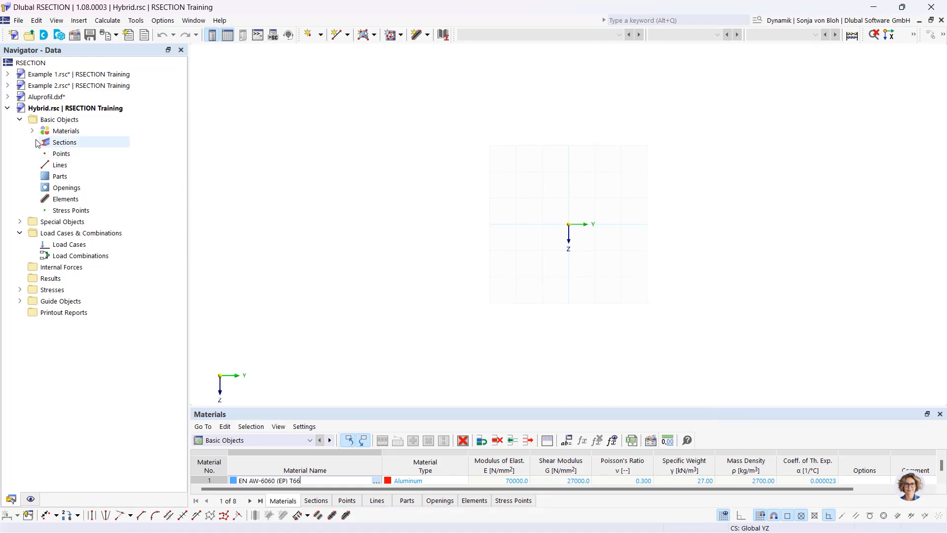
{"action": "double_click", "coordinate": [64, 142]}
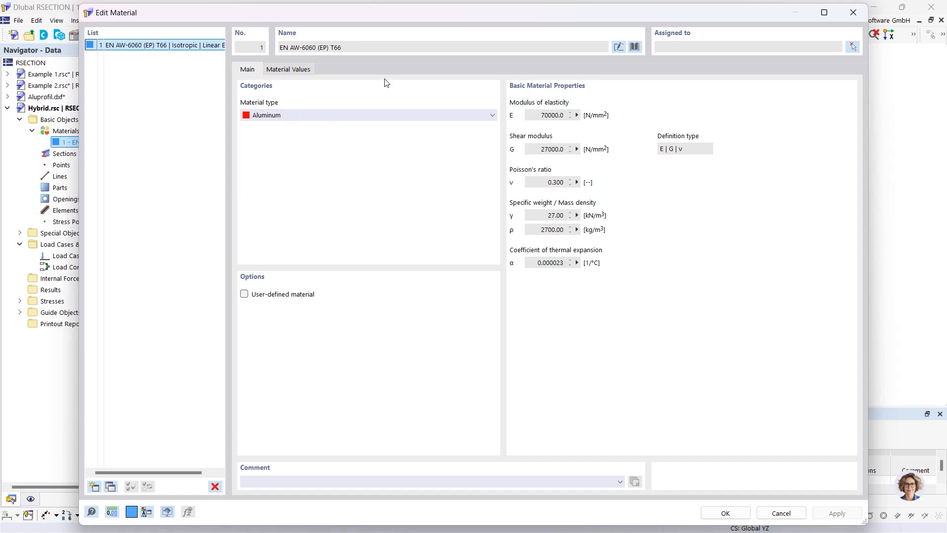
{"action": "left_click", "coordinate": [635, 46]}
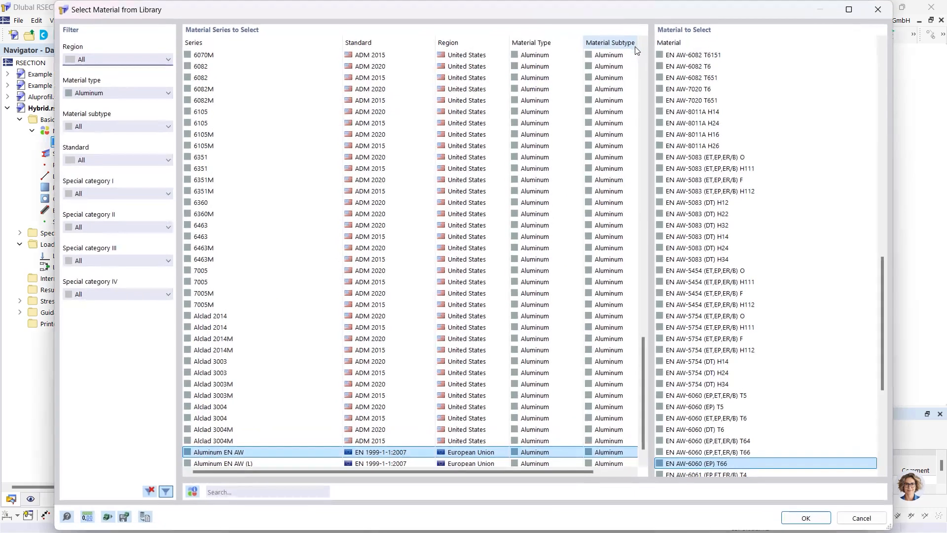
{"action": "left_click", "coordinate": [119, 90]}
{"action": "left_click", "coordinate": [108, 99]}
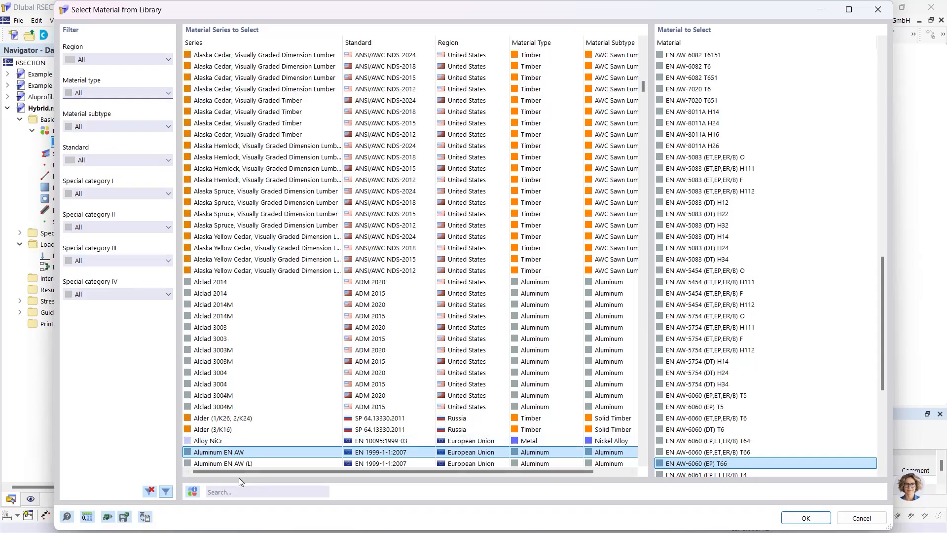
{"action": "left_click", "coordinate": [240, 495]}
{"action": "type", "text": "C40"}
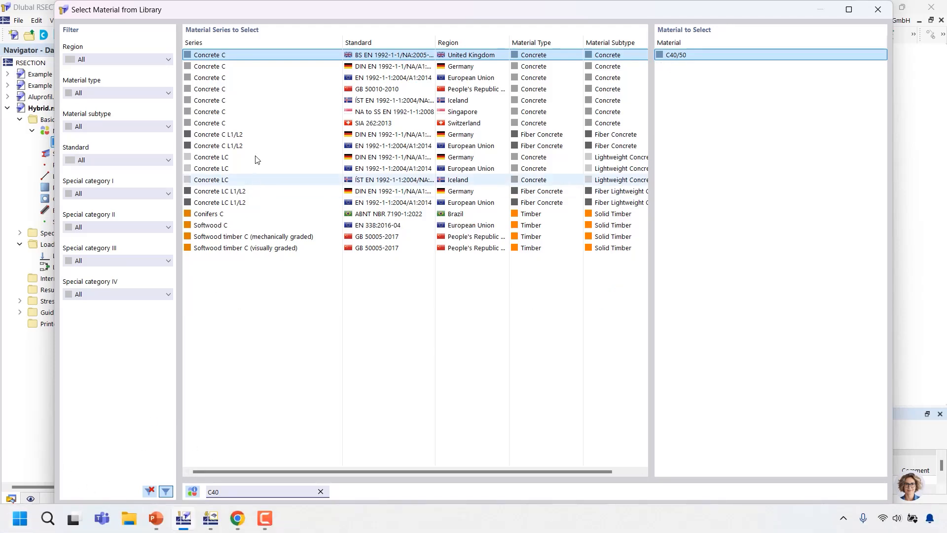
{"action": "left_click", "coordinate": [256, 78]}
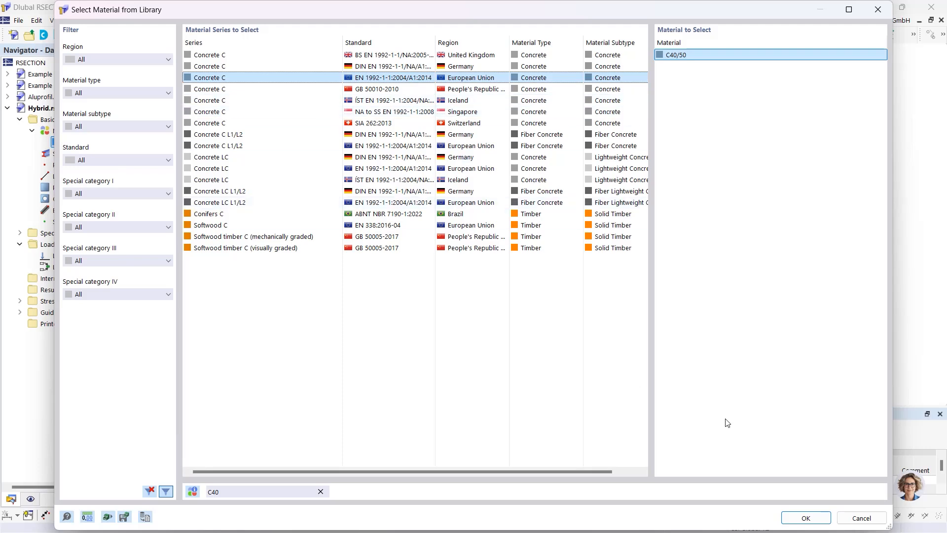
{"action": "left_click", "coordinate": [805, 518]}
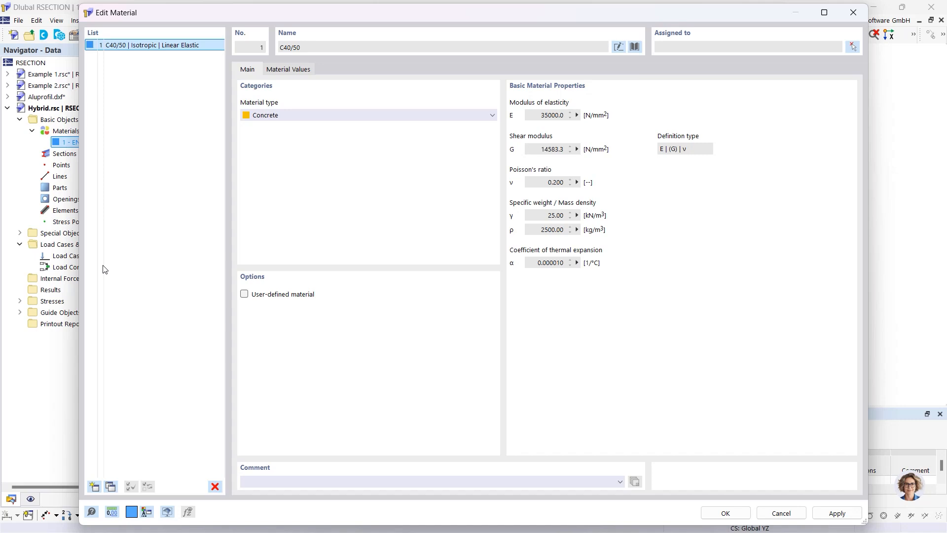
Add steel S235 according to EN 1993-1-1:2005-05 as the second material and accept the material settings.
{"action": "left_click", "coordinate": [93, 486]}
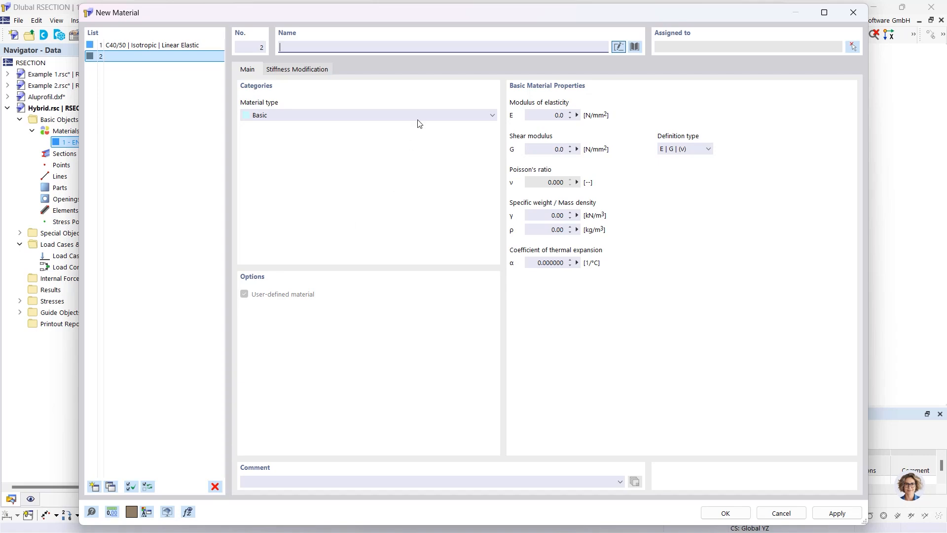
{"action": "left_click", "coordinate": [635, 47]}
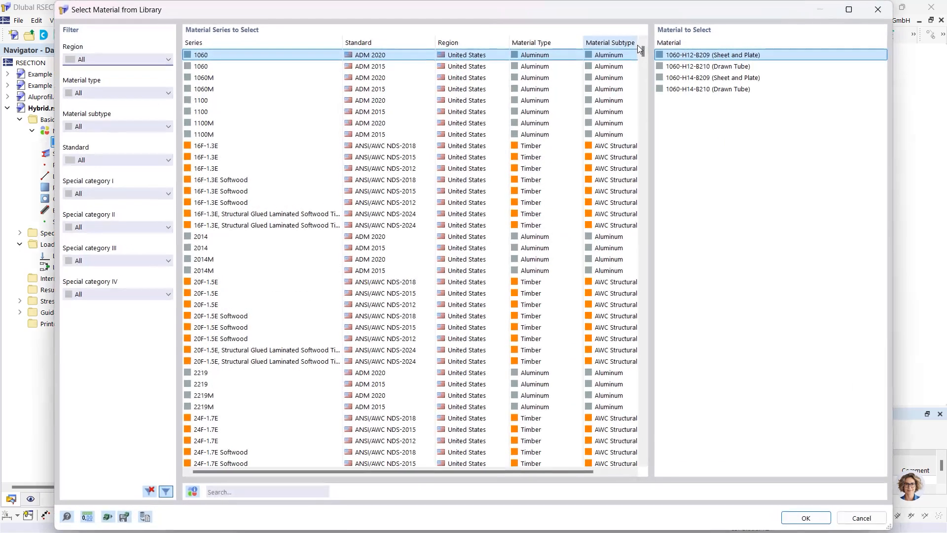
{"action": "left_click", "coordinate": [222, 492]}
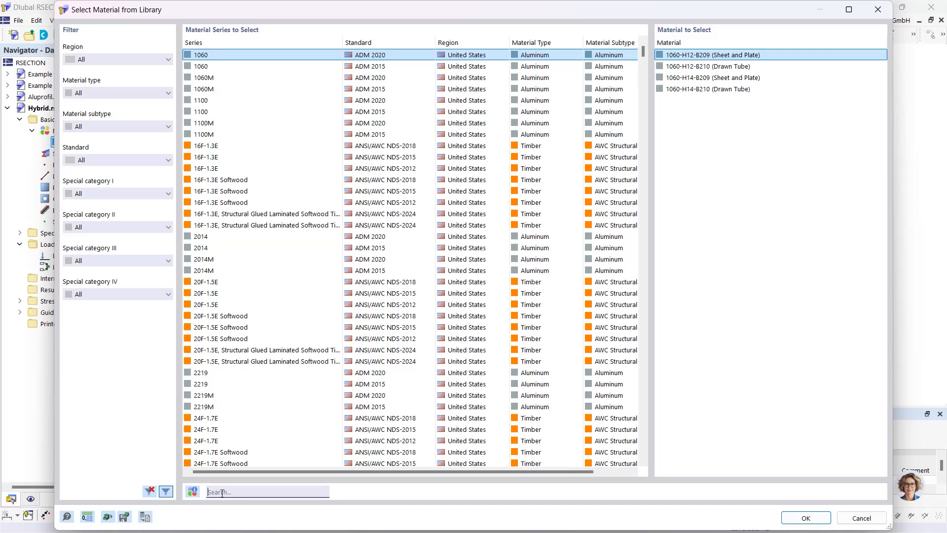
{"action": "type", "text": "S235"}
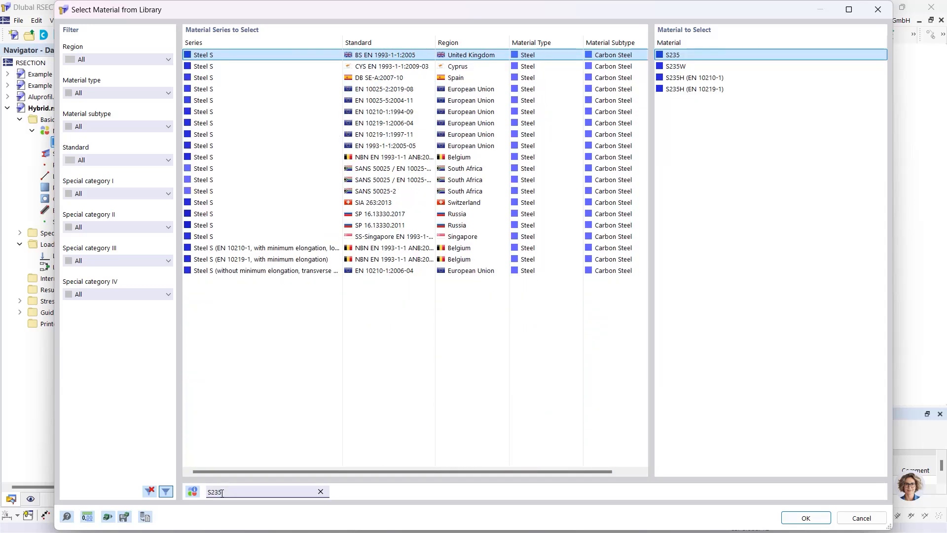
{"action": "left_click", "coordinate": [412, 149]}
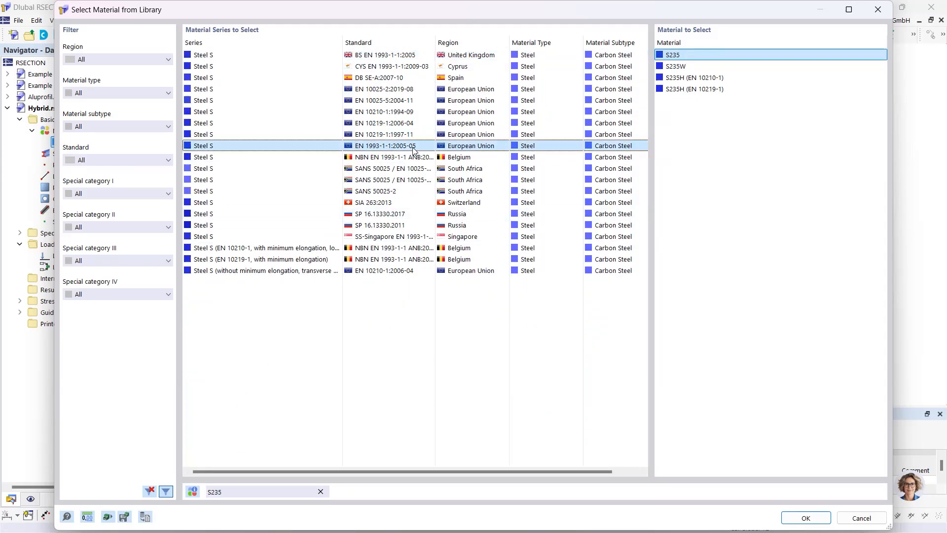
{"action": "left_click", "coordinate": [805, 518]}
{"action": "left_click", "coordinate": [721, 513]}
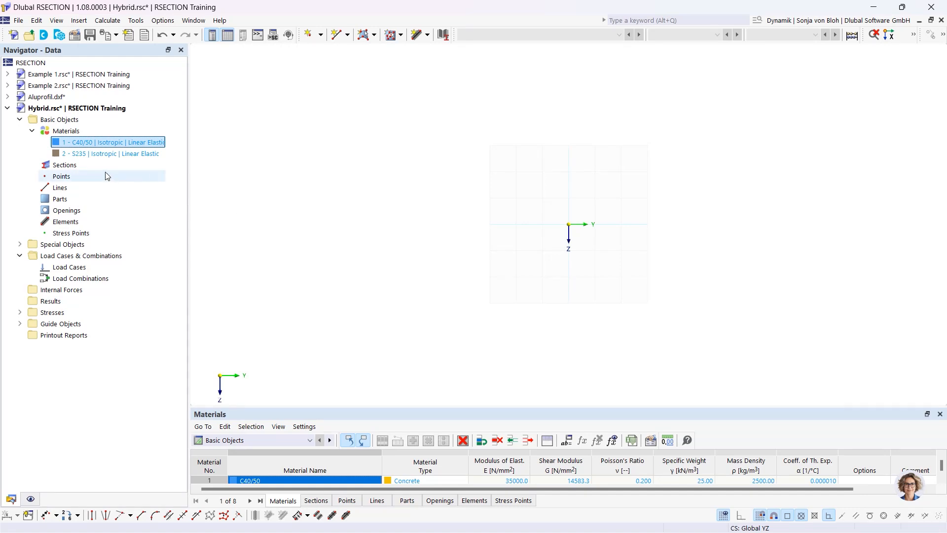
Create a massive rectangular section of C40/50 with width b of 1000 mm and height h of 200 mm.
{"action": "right_click", "coordinate": [82, 166]}
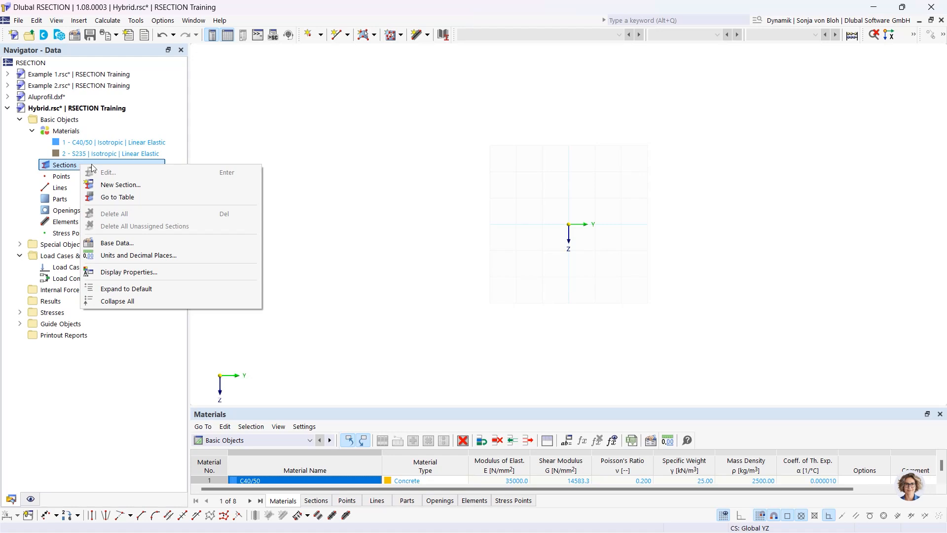
{"action": "left_click", "coordinate": [109, 185]}
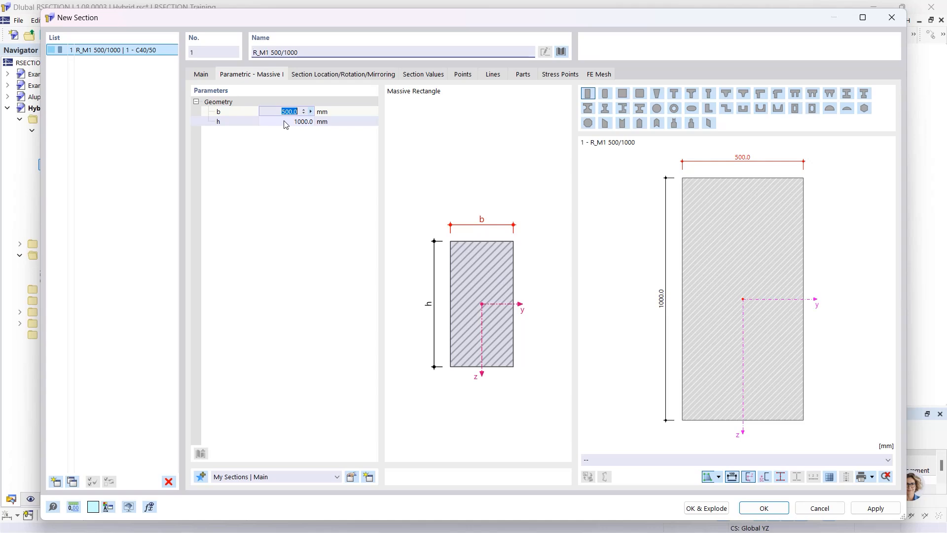
{"action": "type", "text": "100"}
{"action": "left_click", "coordinate": [285, 122]}
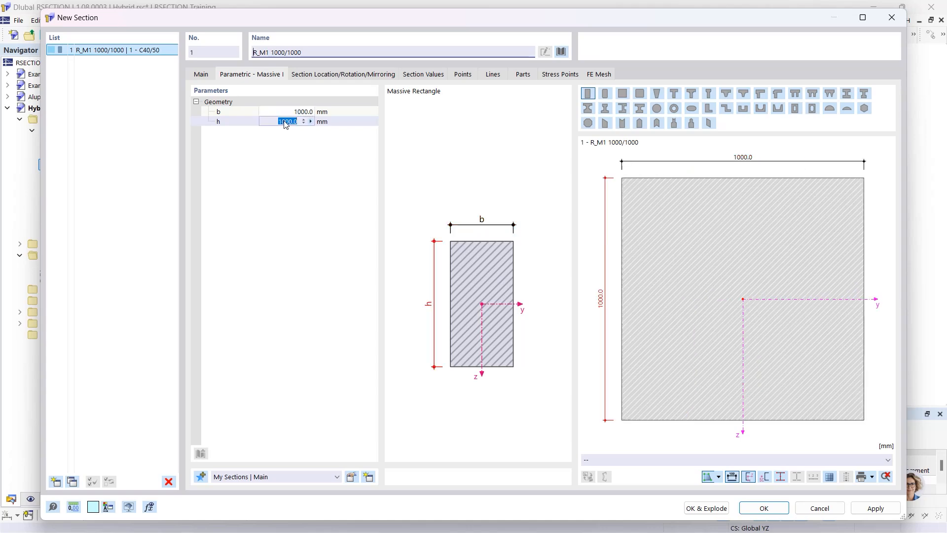
{"action": "type", "text": "200"}
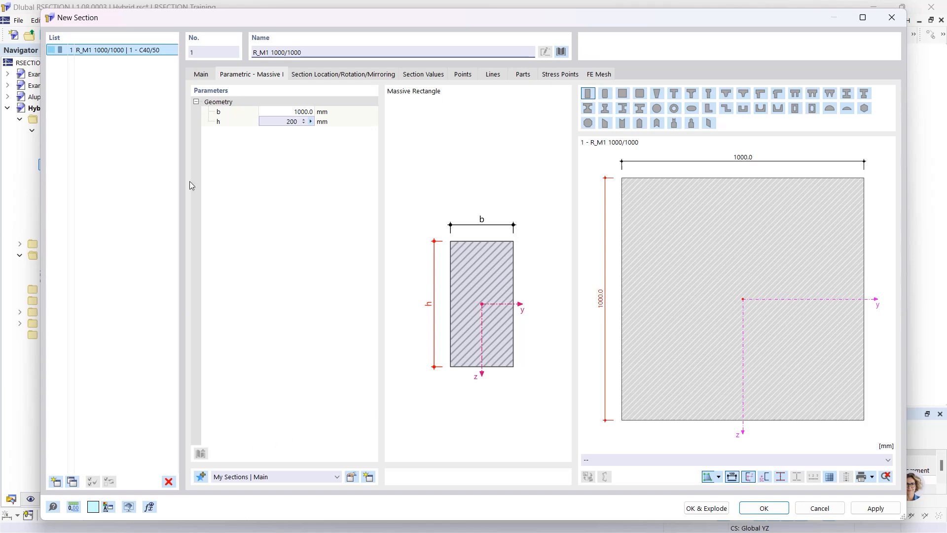
{"action": "left_click", "coordinate": [760, 510]}
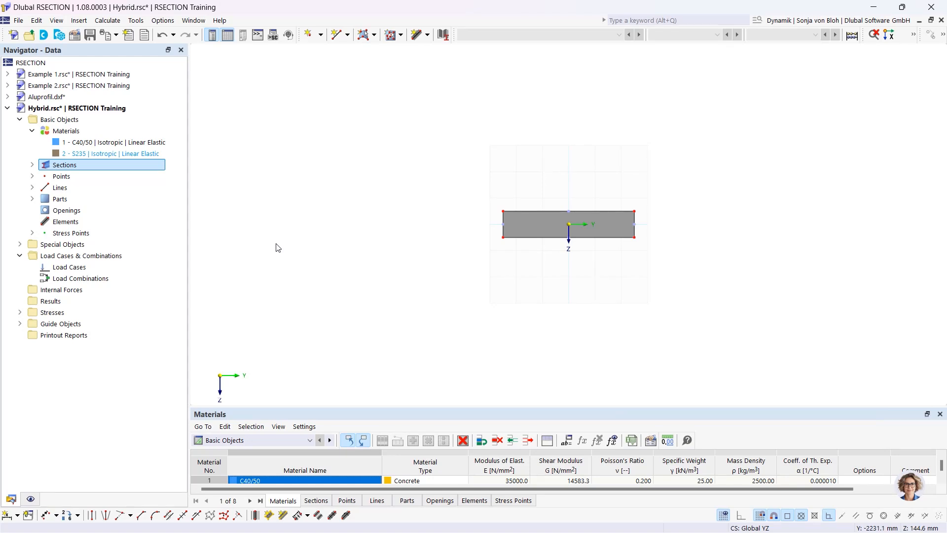
Choose the standardized steel I-section HEB 400 from the section library for a new section and assign it material S235.
{"action": "right_click", "coordinate": [84, 166]}
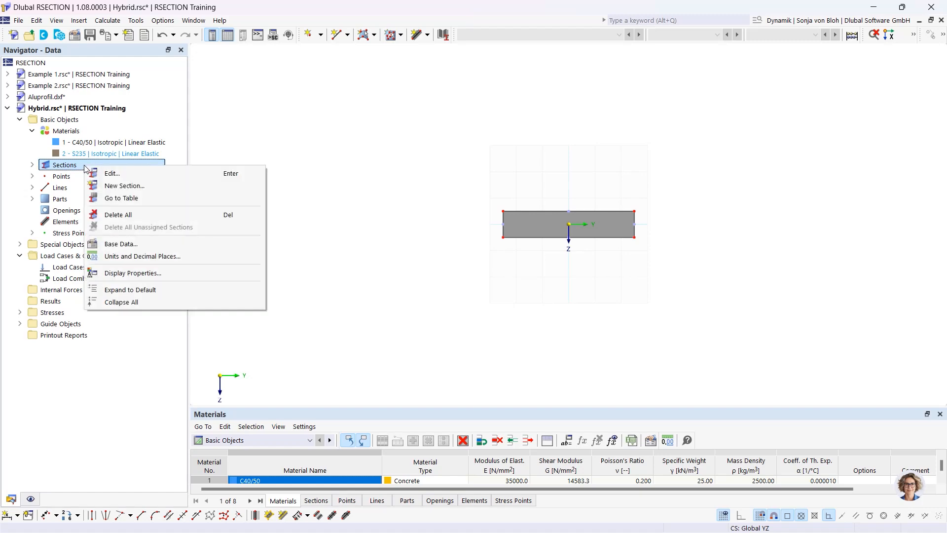
{"action": "left_click", "coordinate": [114, 186]}
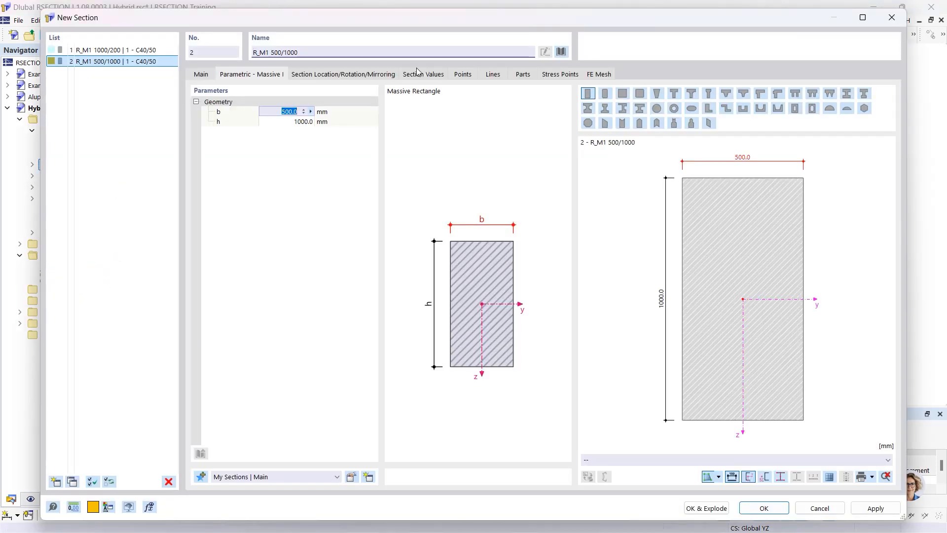
{"action": "left_click", "coordinate": [562, 51]}
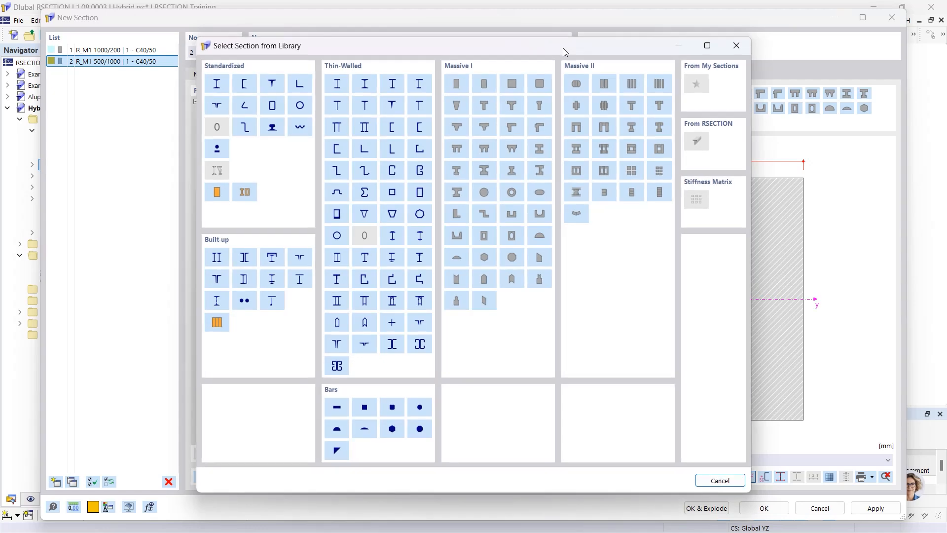
{"action": "left_click", "coordinate": [218, 84]}
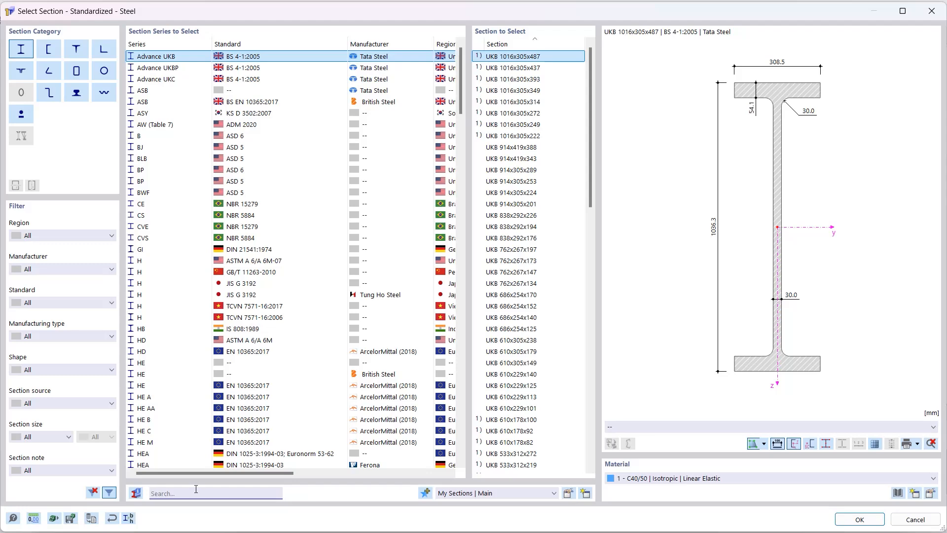
{"action": "type", "text": "HEB"}
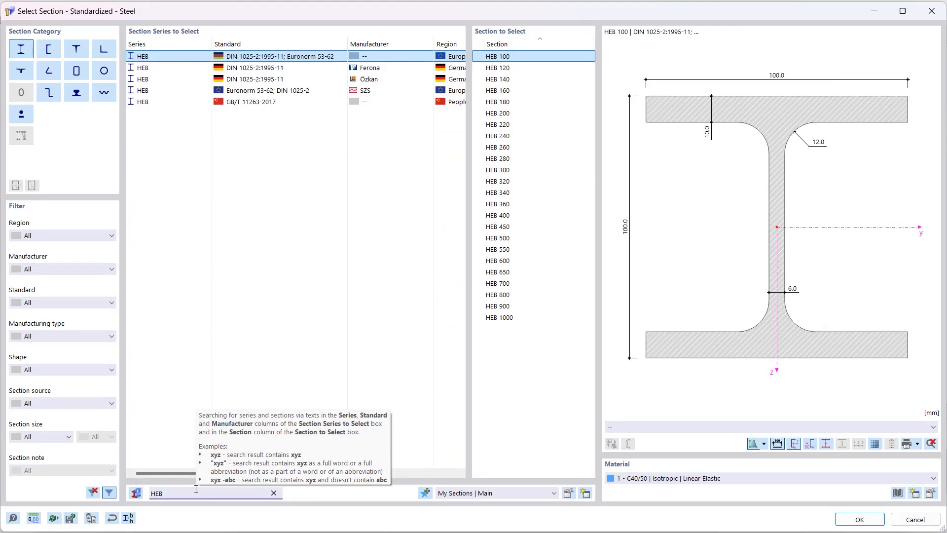
{"action": "type", "text": " 400"}
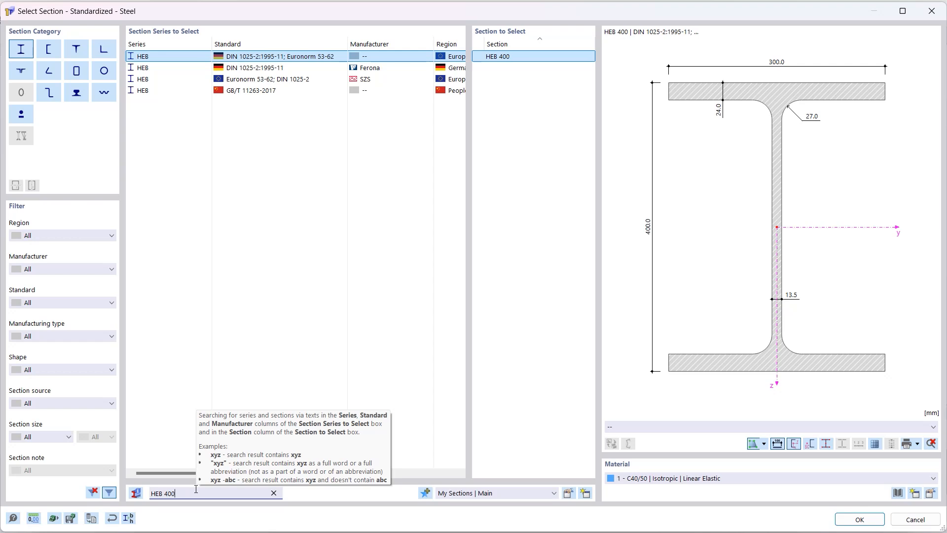
{"action": "left_click", "coordinate": [644, 479]}
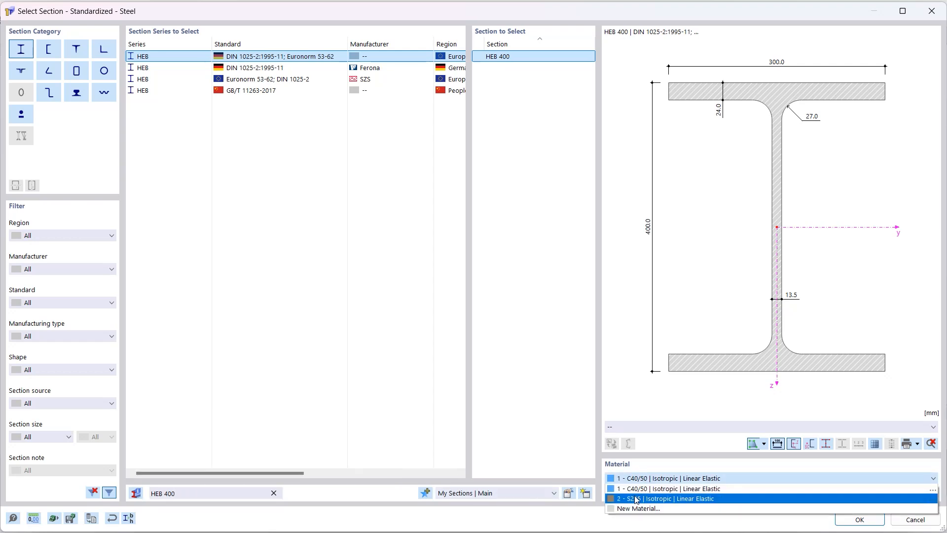
{"action": "left_click", "coordinate": [637, 499]}
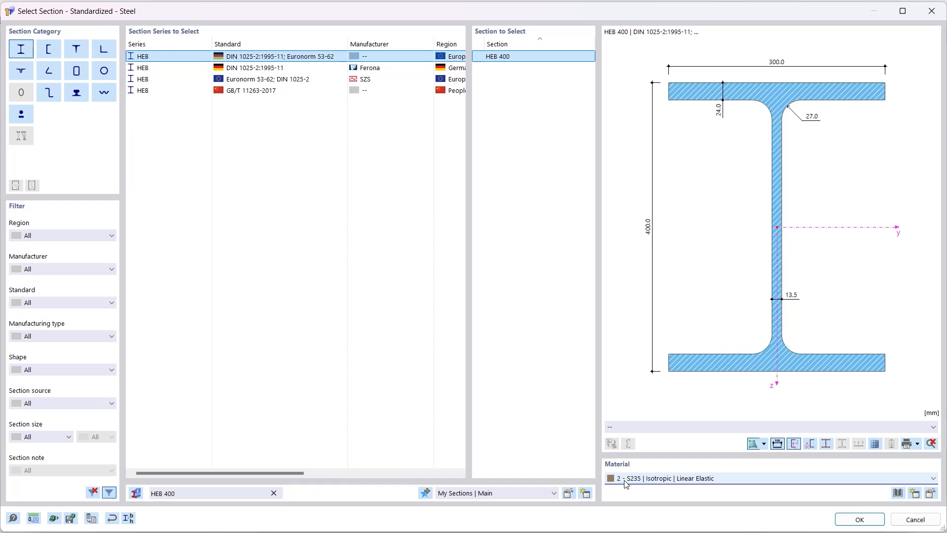
{"action": "left_click", "coordinate": [848, 516]}
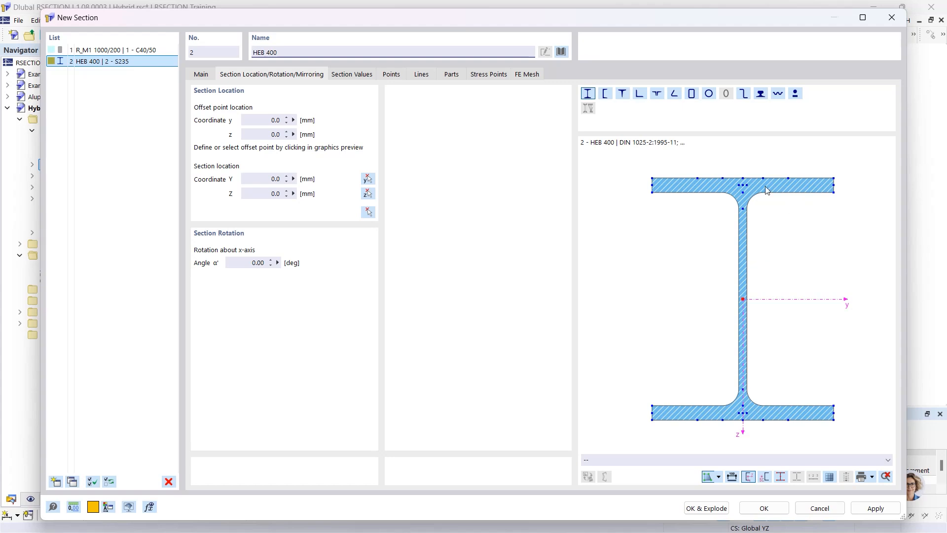
Position the HEB 400 by the midpoint of its top edge at the slab's bottom-edge midpoint, Y 0 and Z 100 mm, and create it.
{"action": "left_click", "coordinate": [743, 178]}
{"action": "left_click", "coordinate": [367, 212]}
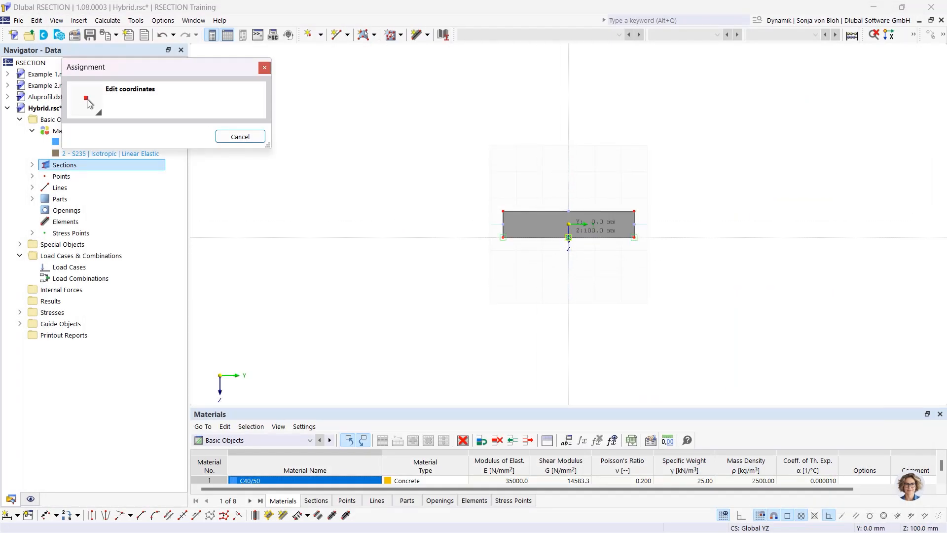
{"action": "left_click", "coordinate": [569, 237]}
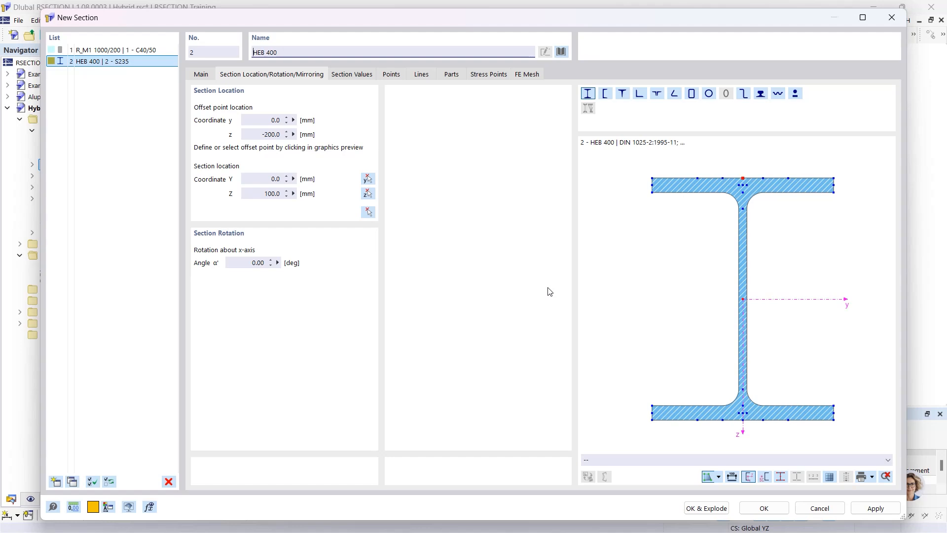
{"action": "left_click", "coordinate": [763, 509]}
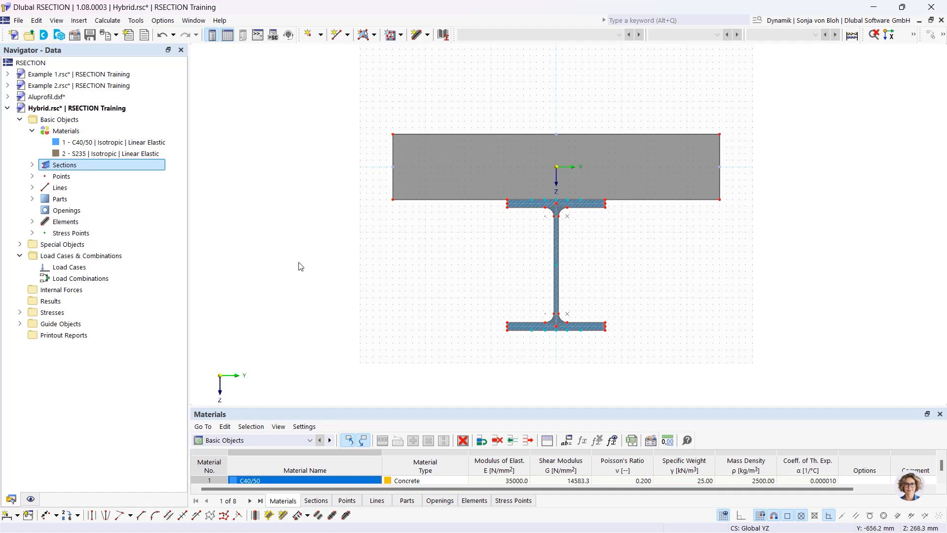
Create a load case named M with the Permanent action category.
{"action": "right_click", "coordinate": [79, 267]}
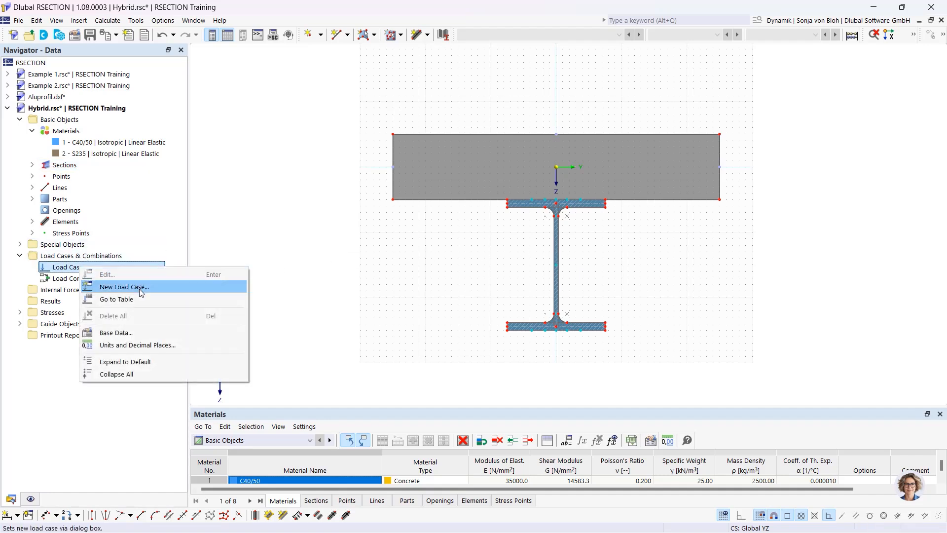
{"action": "left_click", "coordinate": [142, 293]}
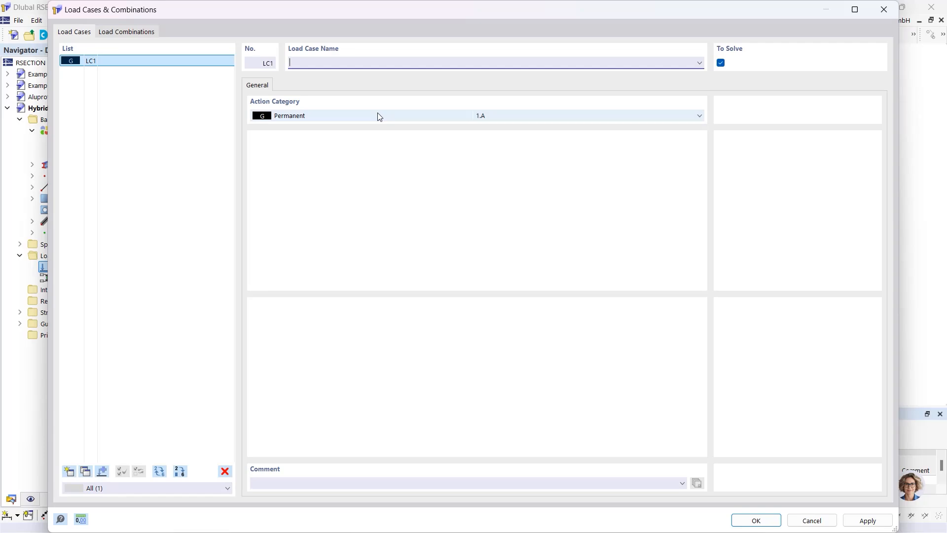
{"action": "type", "text": "M"}
{"action": "left_click", "coordinate": [748, 520]}
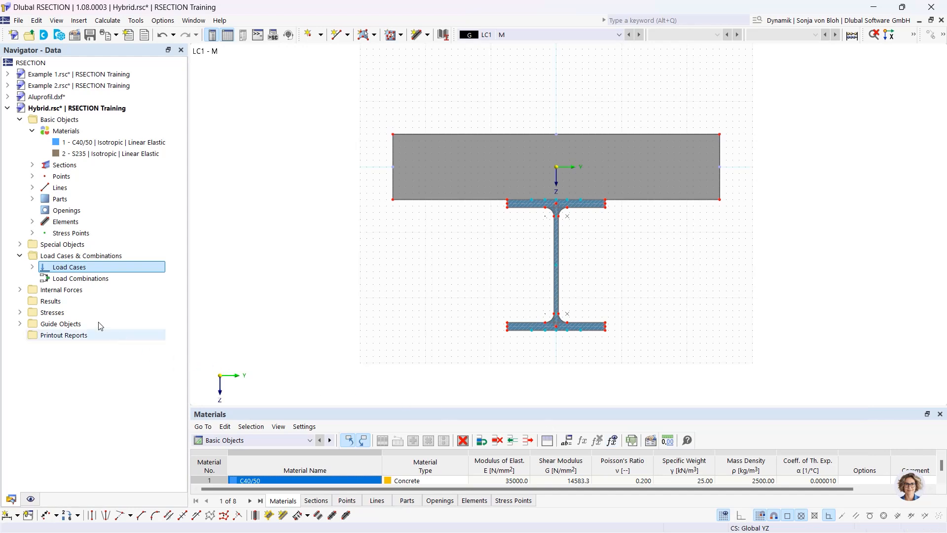
Define internal forces for load case LC1 with a bending moment My of 100 kNm.
{"action": "left_click", "coordinate": [20, 289]}
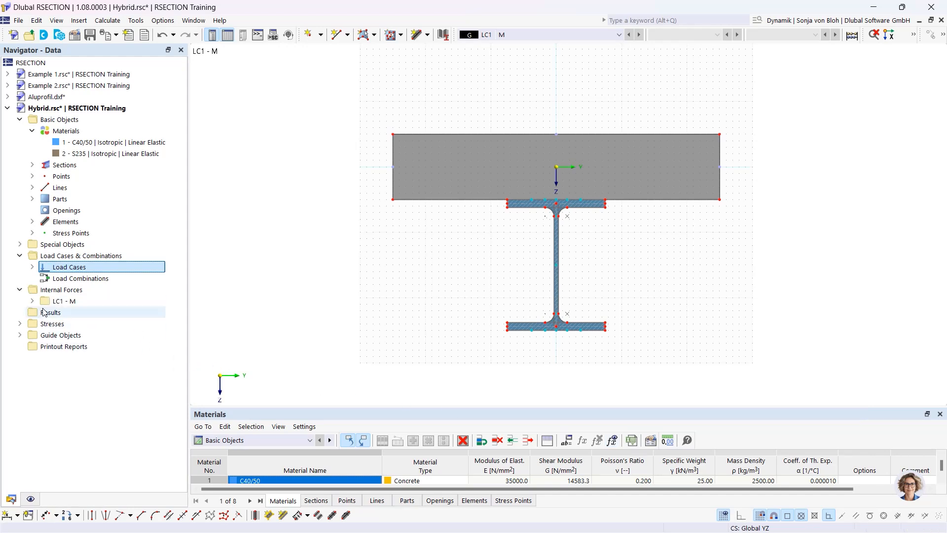
{"action": "left_click", "coordinate": [33, 300]}
{"action": "double_click", "coordinate": [79, 313]}
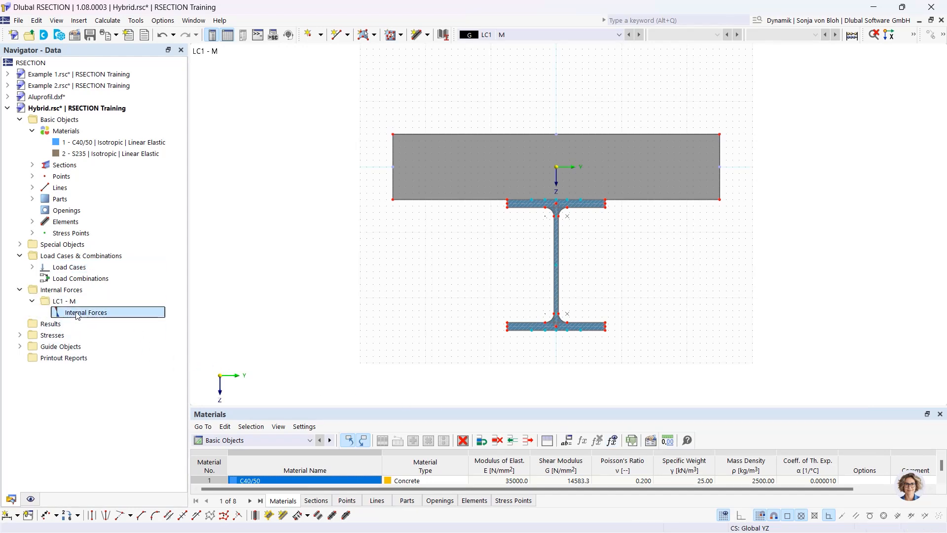
{"action": "left_click", "coordinate": [426, 323]}
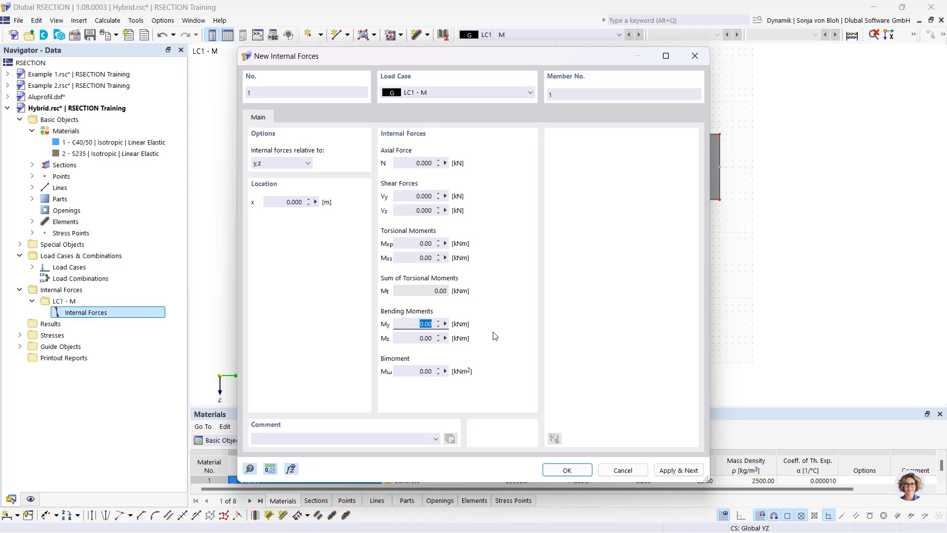
{"action": "type", "text": "100"}
{"action": "left_click", "coordinate": [568, 469]}
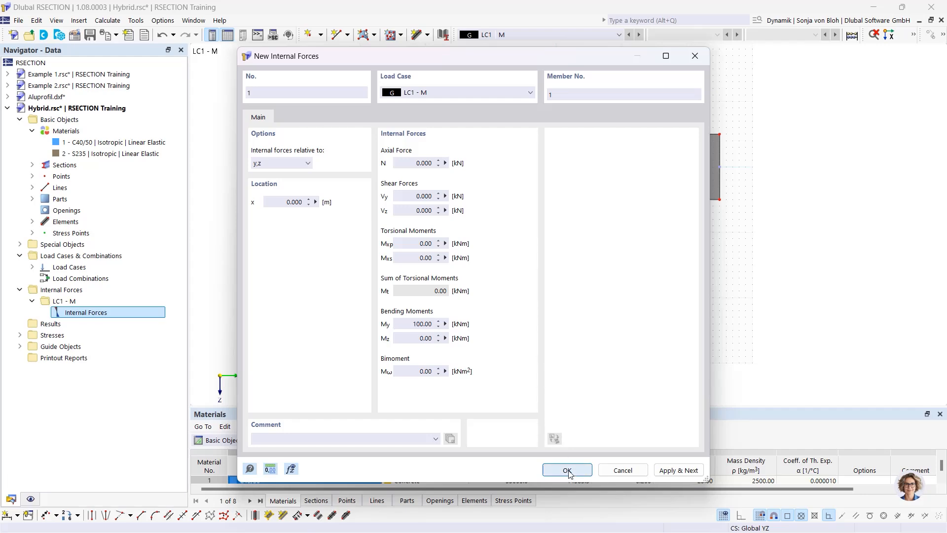
Calculate the hybrid section and display the total normal stress σx,tot on it.
{"action": "left_click", "coordinate": [107, 20]}
{"action": "left_click", "coordinate": [116, 33]}
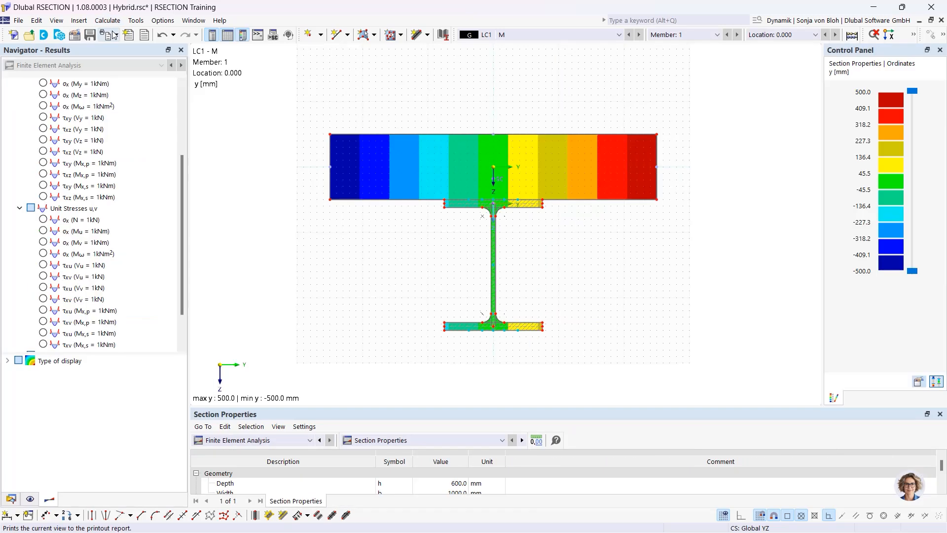
{"action": "scroll", "coordinate": [182, 246], "scroll_direction": "down", "scroll_amount": 1}
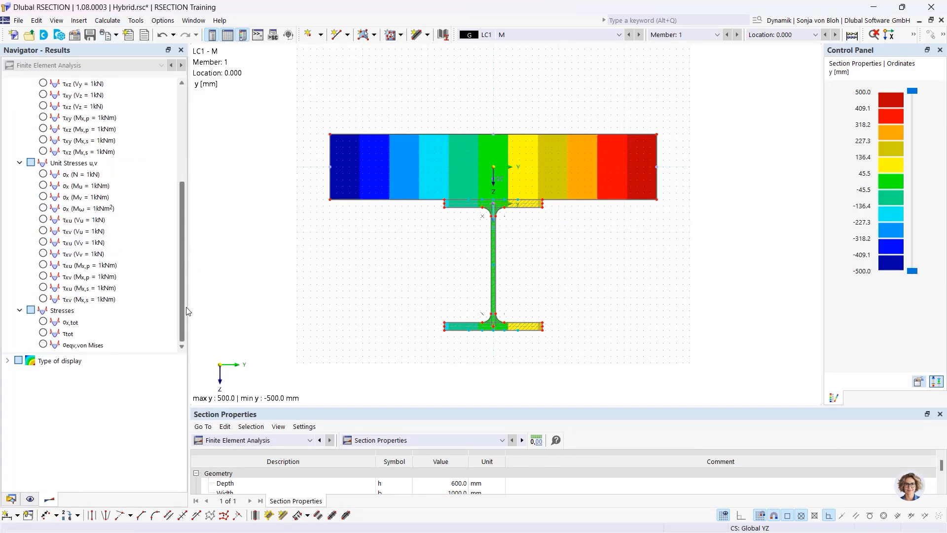
{"action": "left_click", "coordinate": [43, 322]}
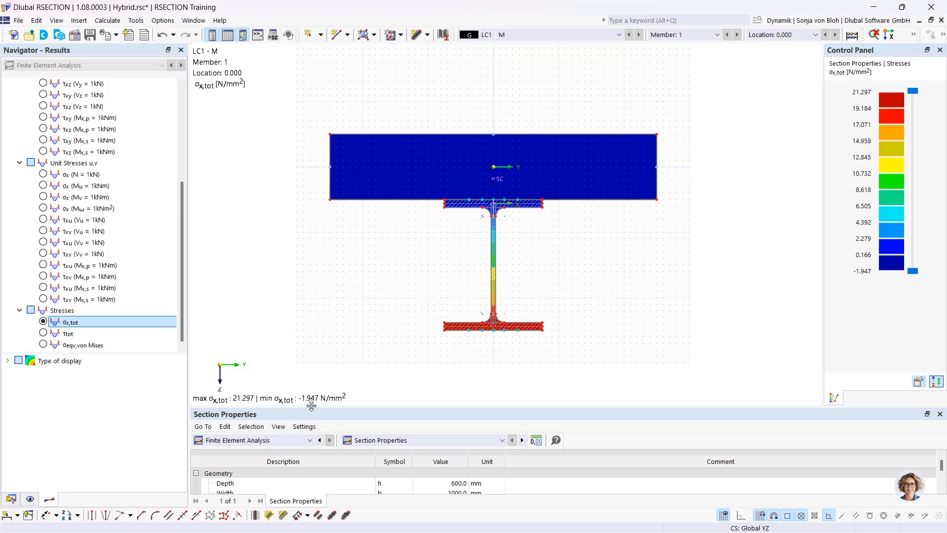
Enlarge the section properties table and save the Hybrid model.
{"action": "left_click_drag", "start_coordinate": [311, 406], "coordinate": [313, 335]}
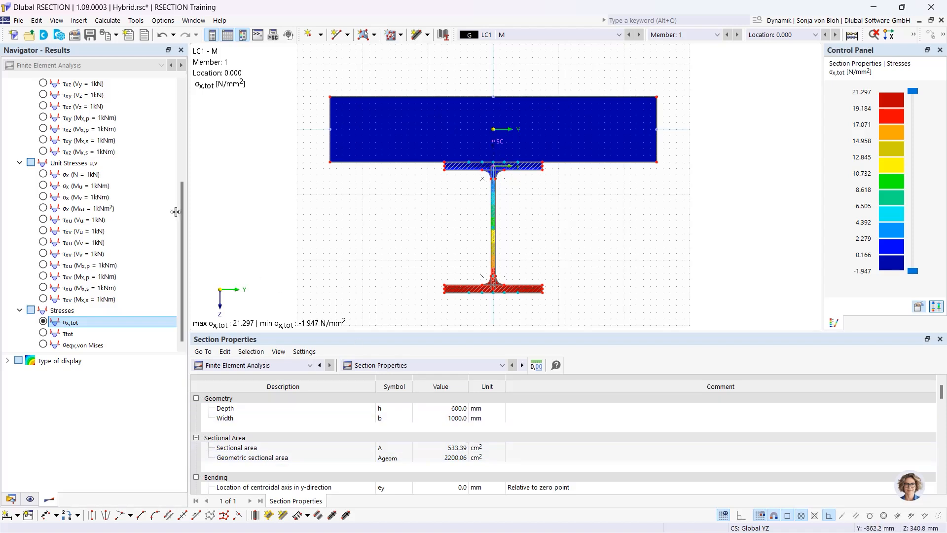
{"action": "left_click", "coordinate": [89, 34]}
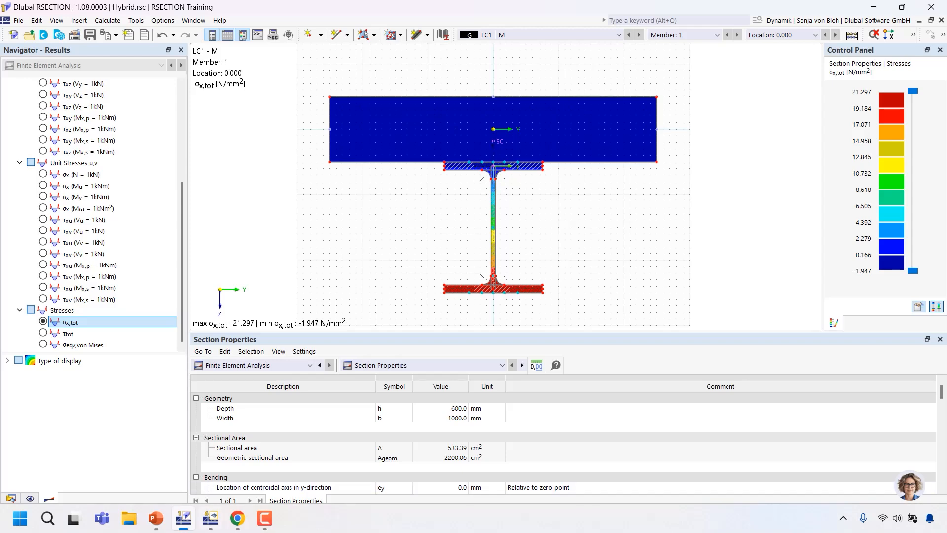
Switch to RFEM and import the Hybrid model from RSECTION as a new section, keeping its S235 and C40/50 part materials.
{"action": "left_click", "coordinate": [211, 519]}
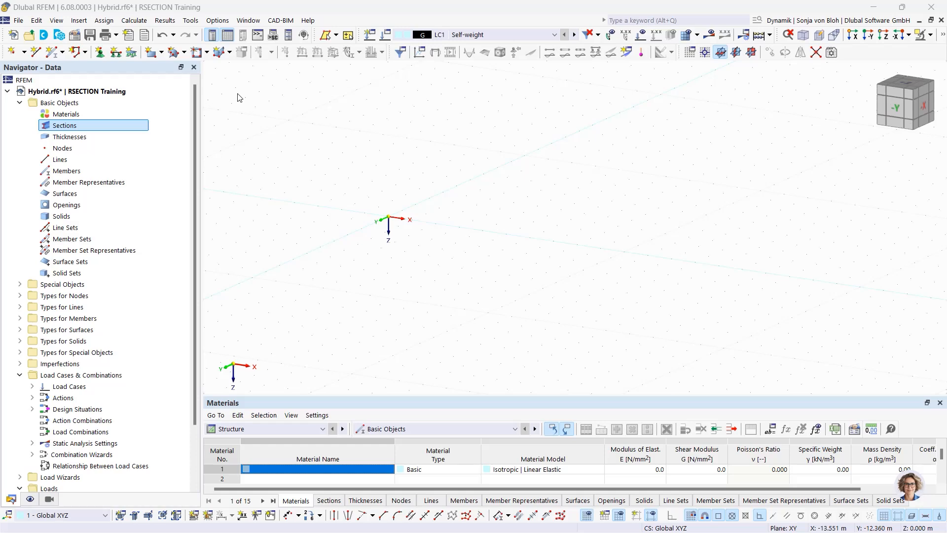
{"action": "right_click", "coordinate": [68, 128]}
{"action": "left_click", "coordinate": [87, 140]}
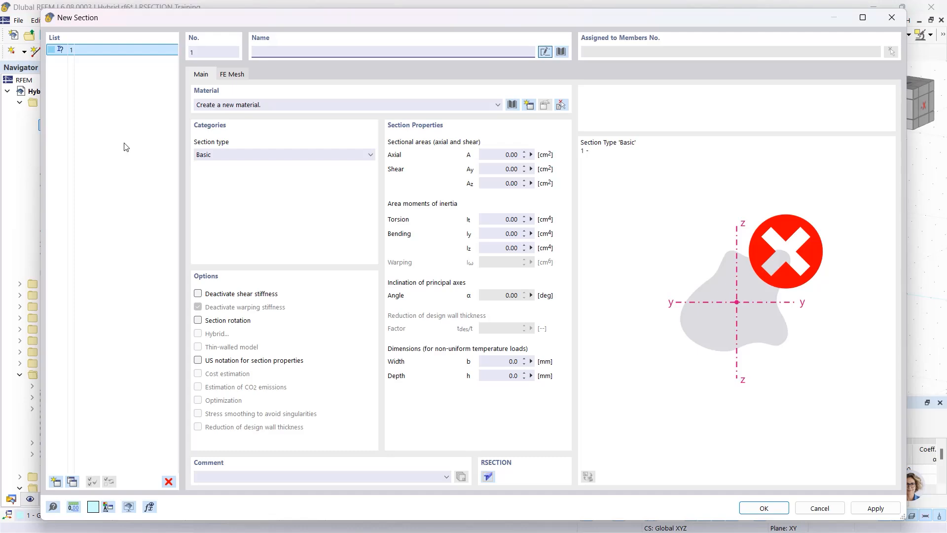
{"action": "left_click", "coordinate": [561, 52]}
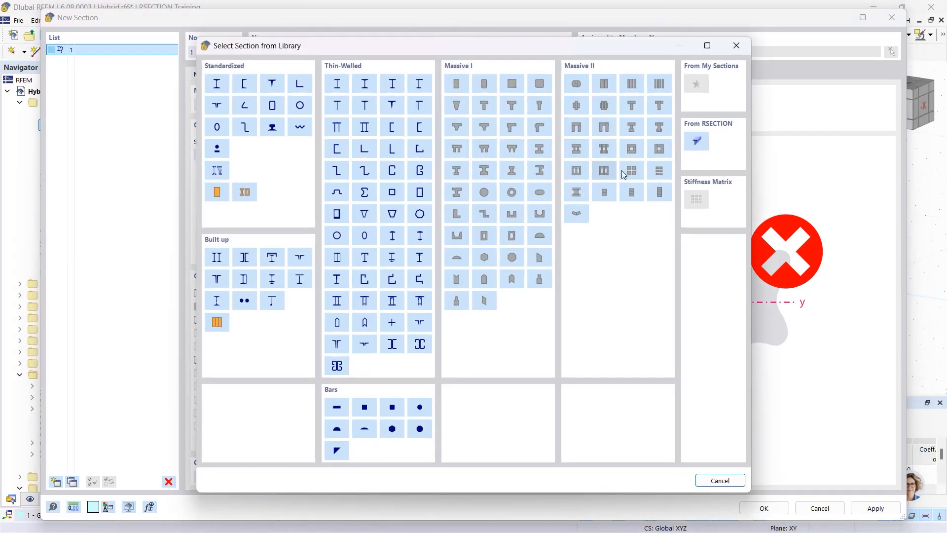
{"action": "left_click", "coordinate": [694, 142]}
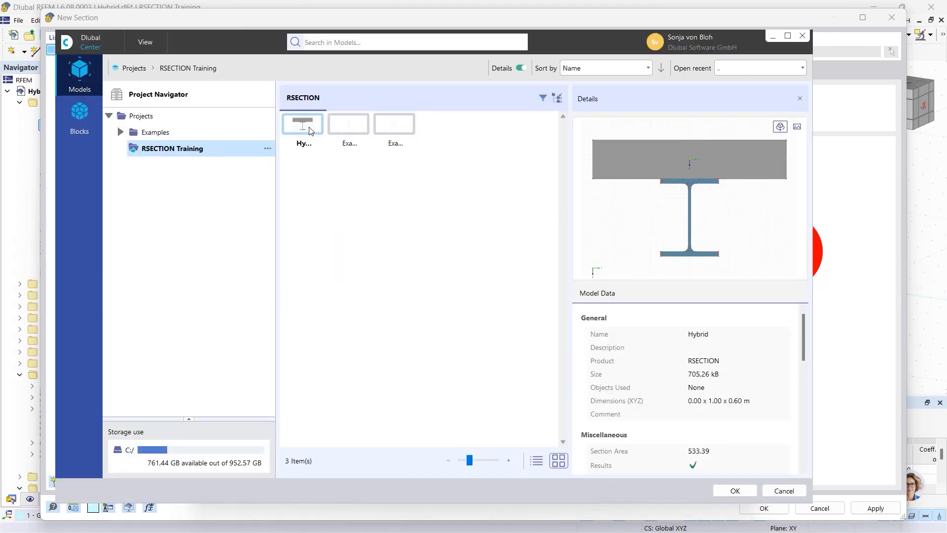
{"action": "left_click", "coordinate": [734, 489]}
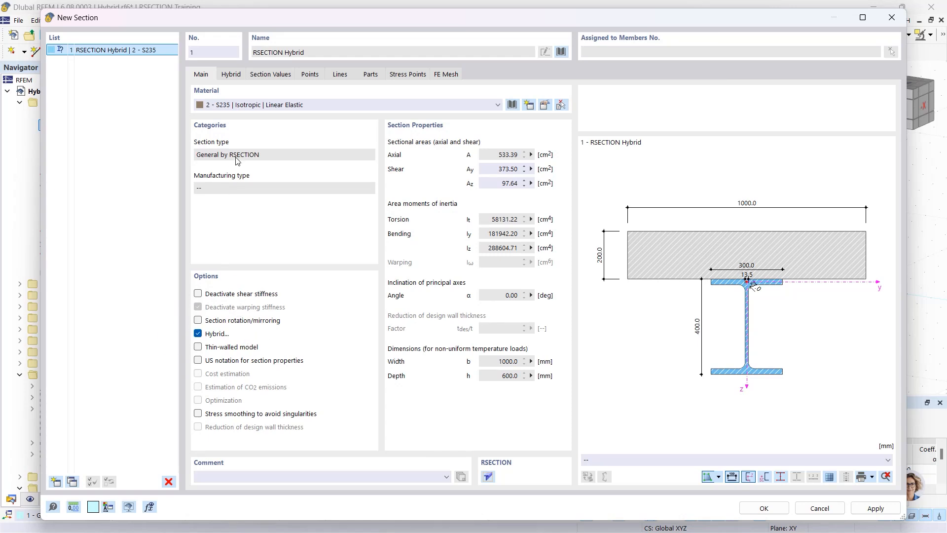
{"action": "left_click", "coordinate": [231, 75]}
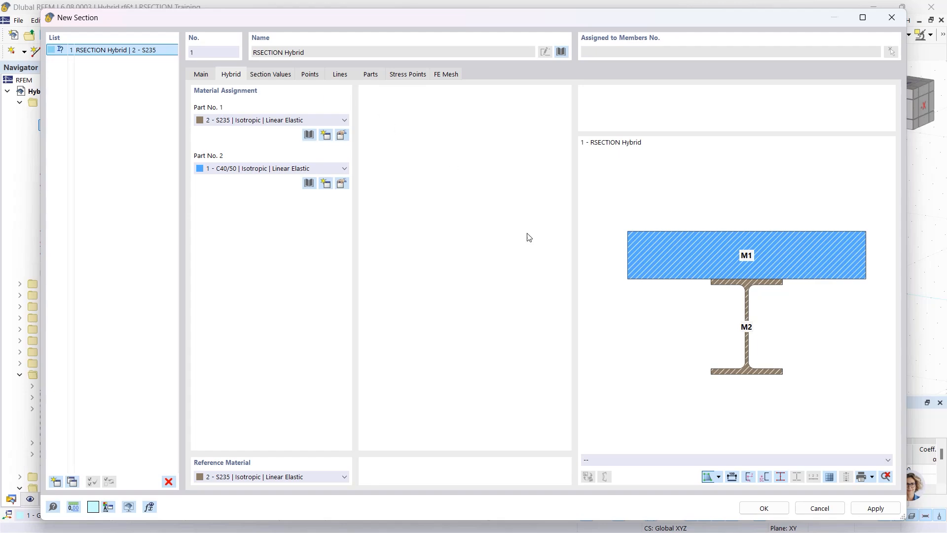
{"action": "left_click", "coordinate": [765, 508]}
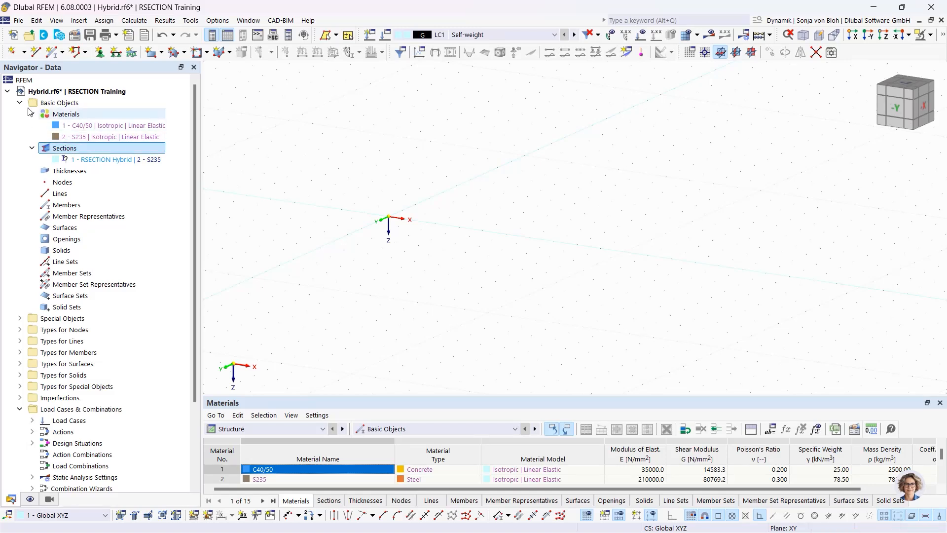
Create a beam member with the uniform RSECTION Hybrid section, starting at the origin and running roughly along the X-axis.
{"action": "left_click", "coordinate": [53, 52]}
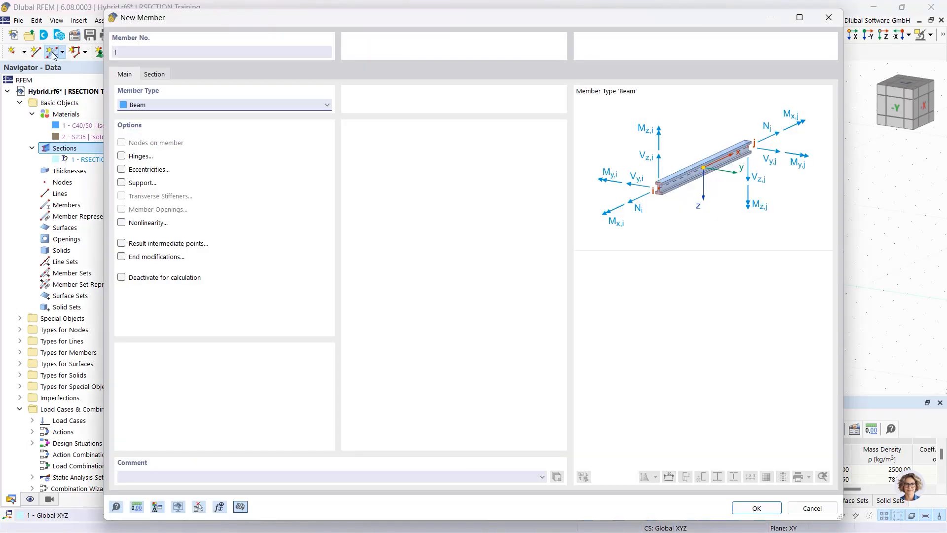
{"action": "left_click", "coordinate": [153, 74]}
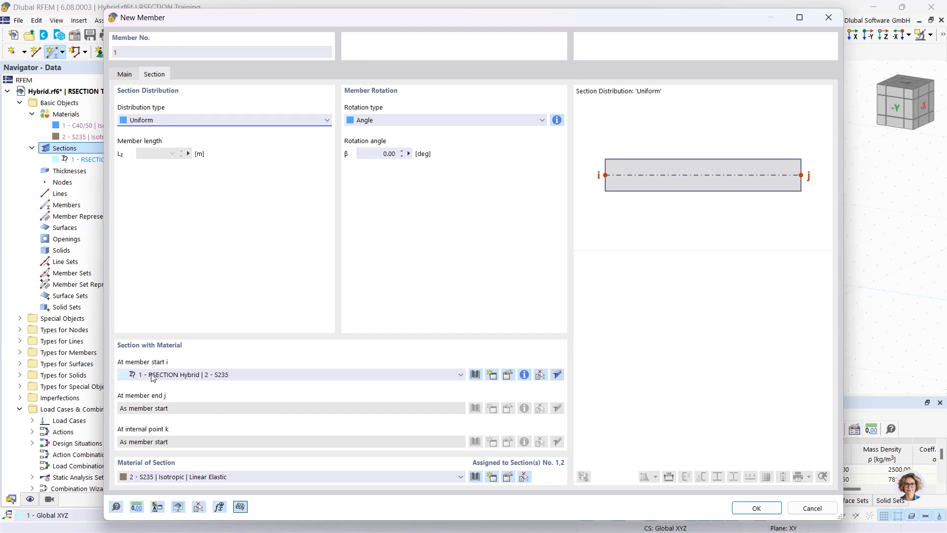
{"action": "left_click", "coordinate": [742, 509]}
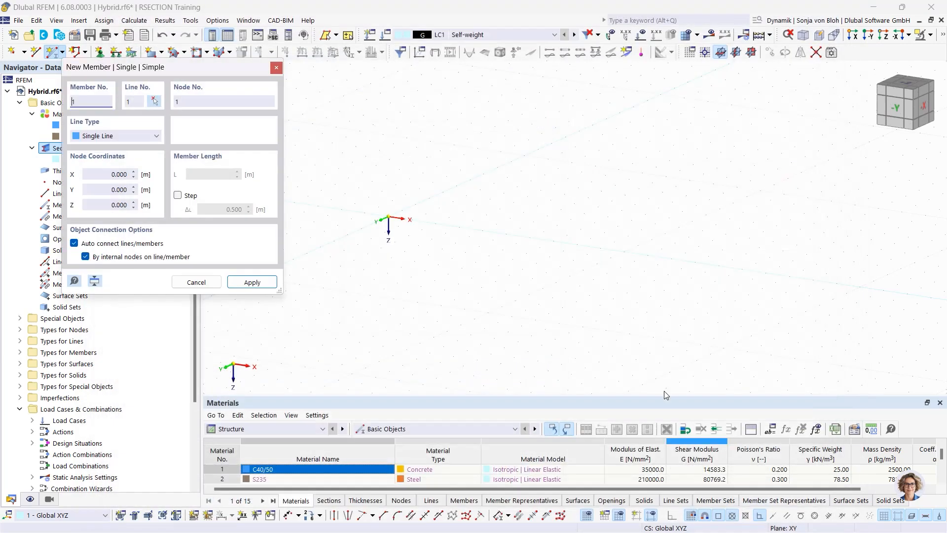
{"action": "left_click", "coordinate": [389, 217]}
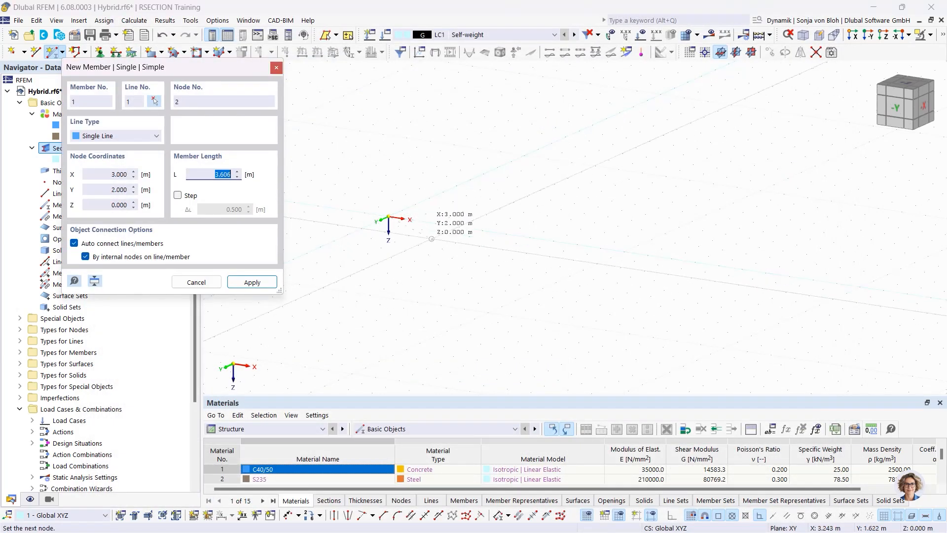
{"action": "left_click", "coordinate": [484, 228]}
{"action": "key", "text": "Escape"}
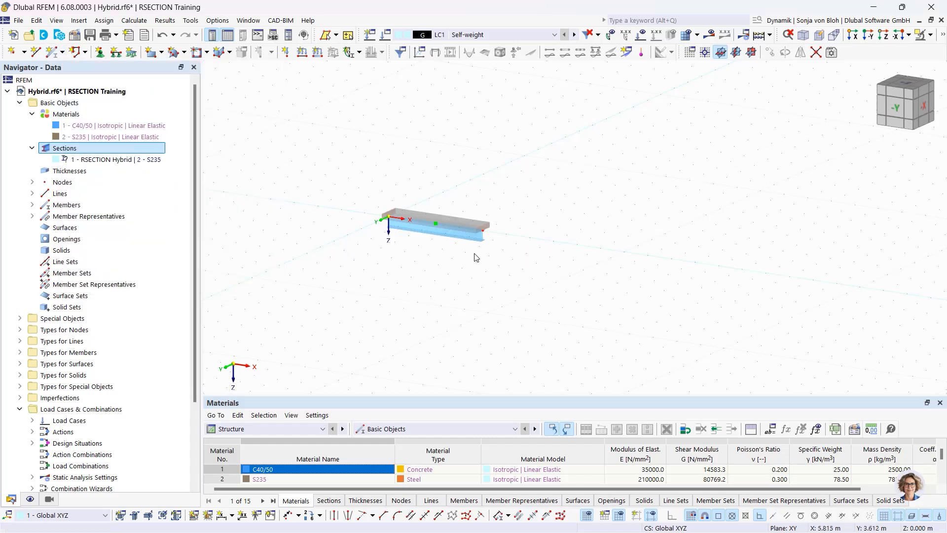
{"action": "scroll", "coordinate": [476, 247], "scroll_direction": "up", "scroll_amount": 5}
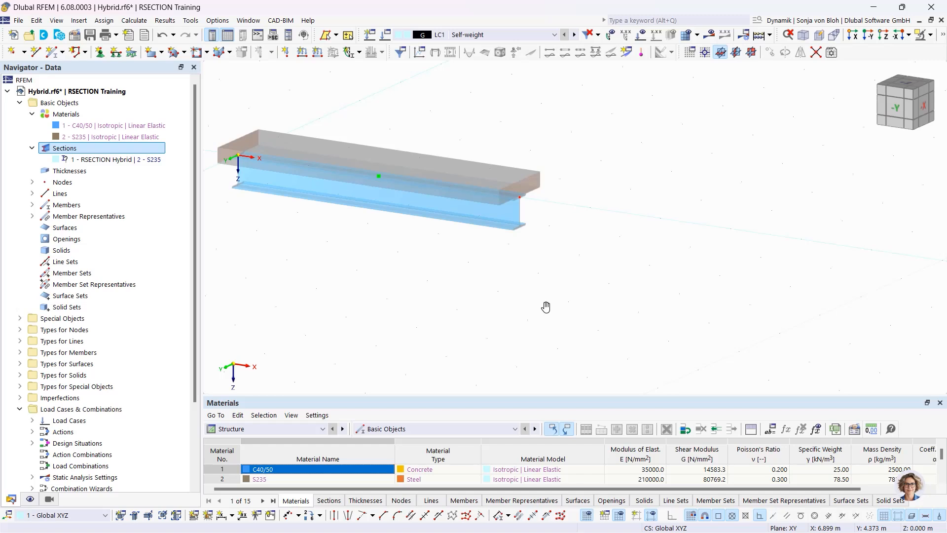
Switch to PowerPoint, start the slide show from the current Content slide and advance to slide 5.
{"action": "mouse_move", "coordinate": [263, 527]}
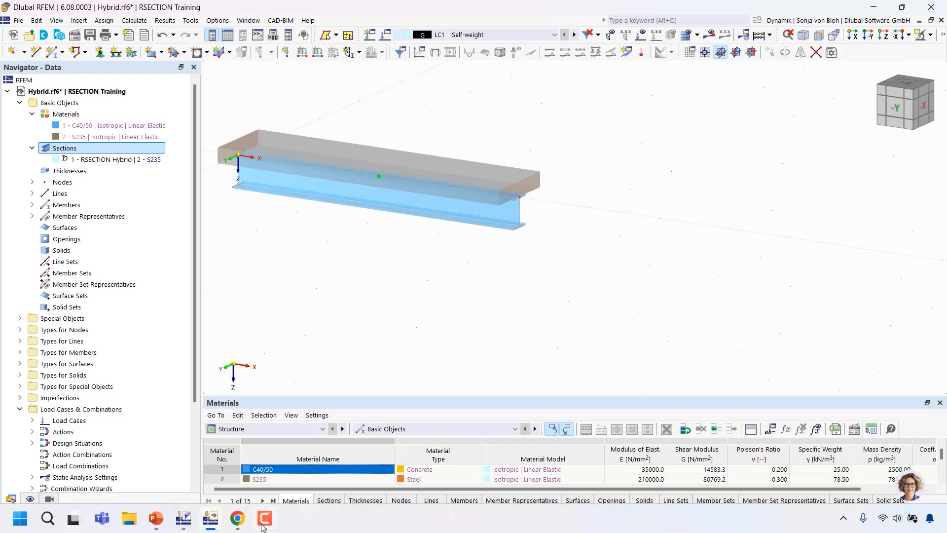
{"action": "left_click", "coordinate": [159, 522]}
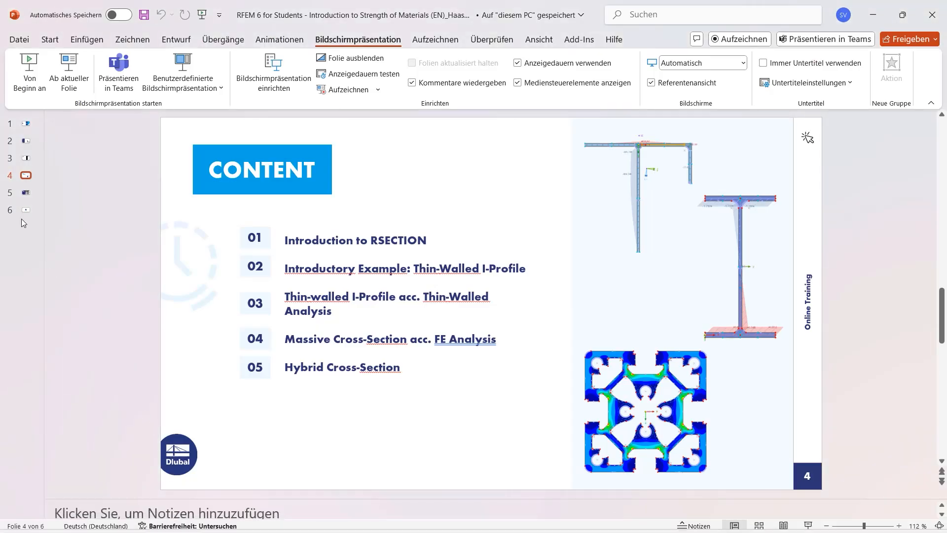
{"action": "left_click", "coordinate": [69, 69]}
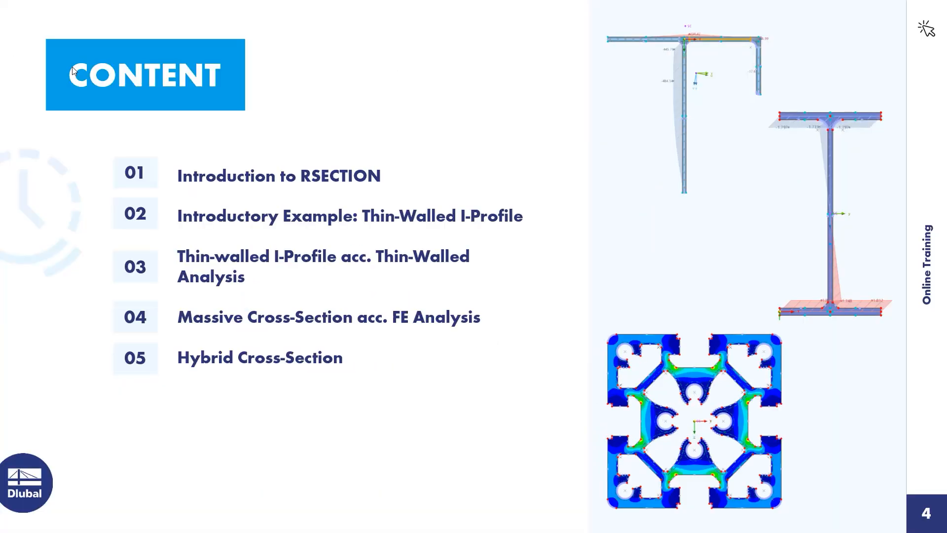
{"action": "left_click", "coordinate": [290, 204]}
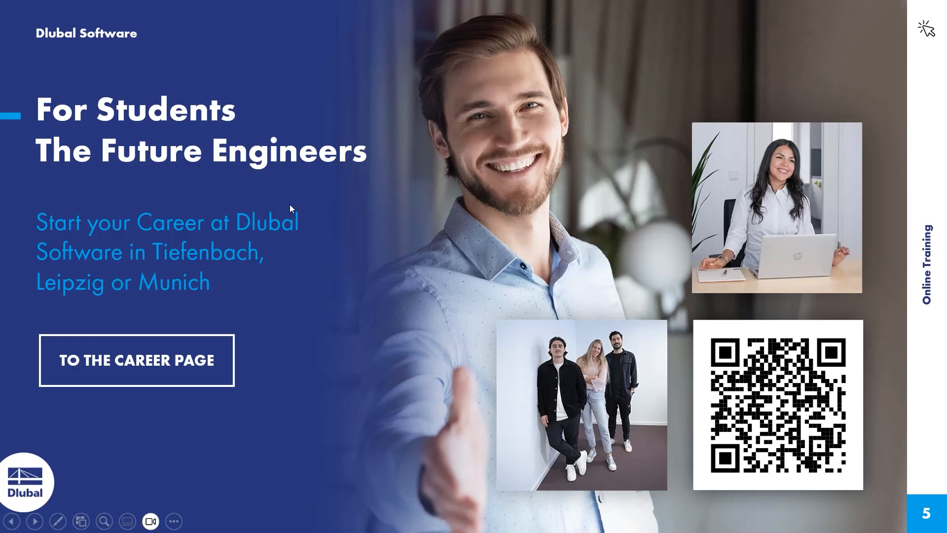